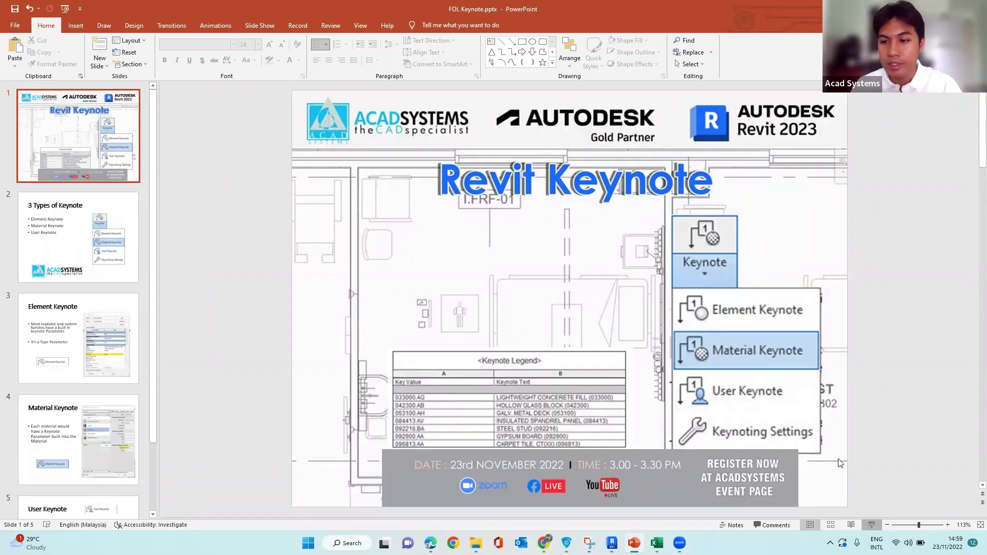
# Start the Revit Keynote webinar slideshow from its title slide
pyautogui.click(872, 524)
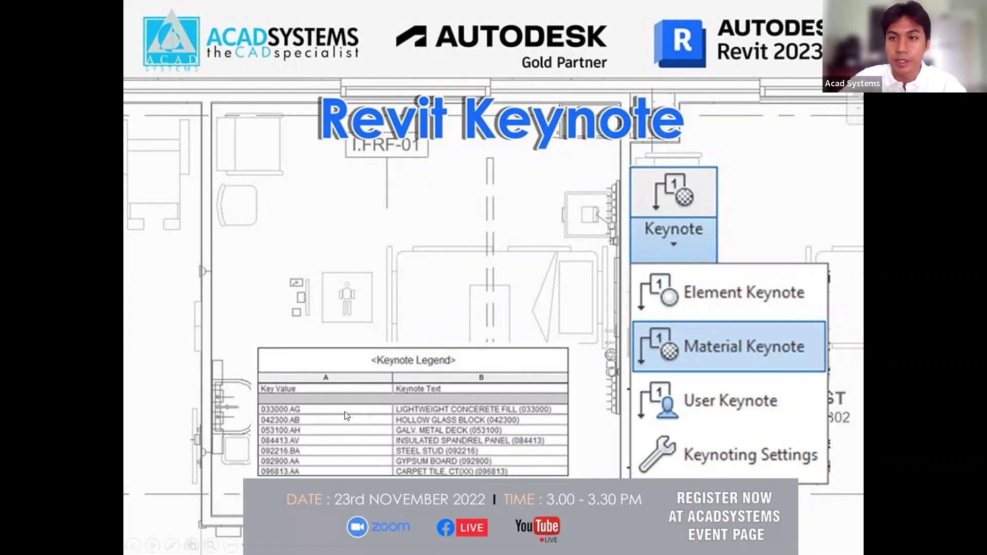
# Advance to the '3 Types of Keynote' slide listing Element, Material and User Keynote
pyautogui.click(138, 433)
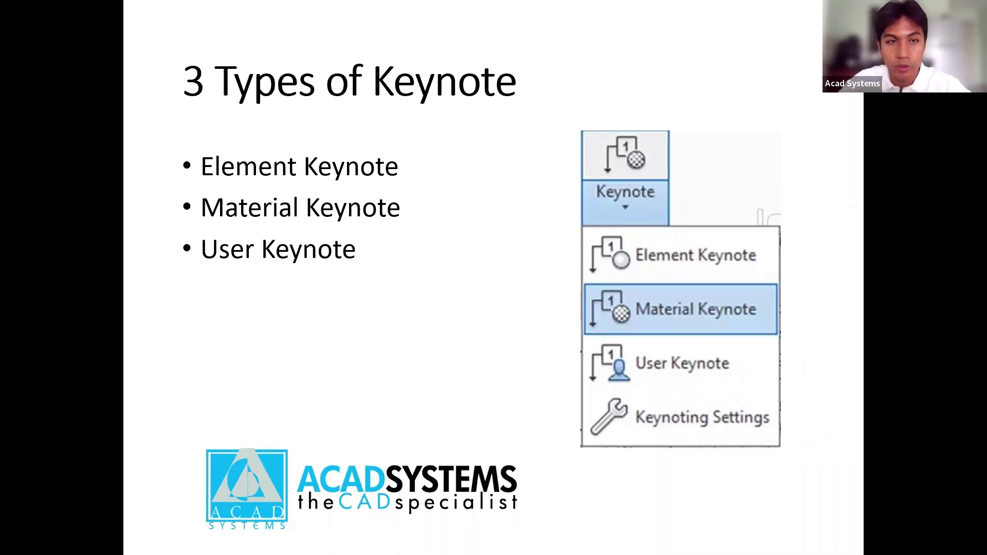
# Step past the Element Keynote slide to the Material Keynote slide showing the CER1 material
pyautogui.click(503, 264)
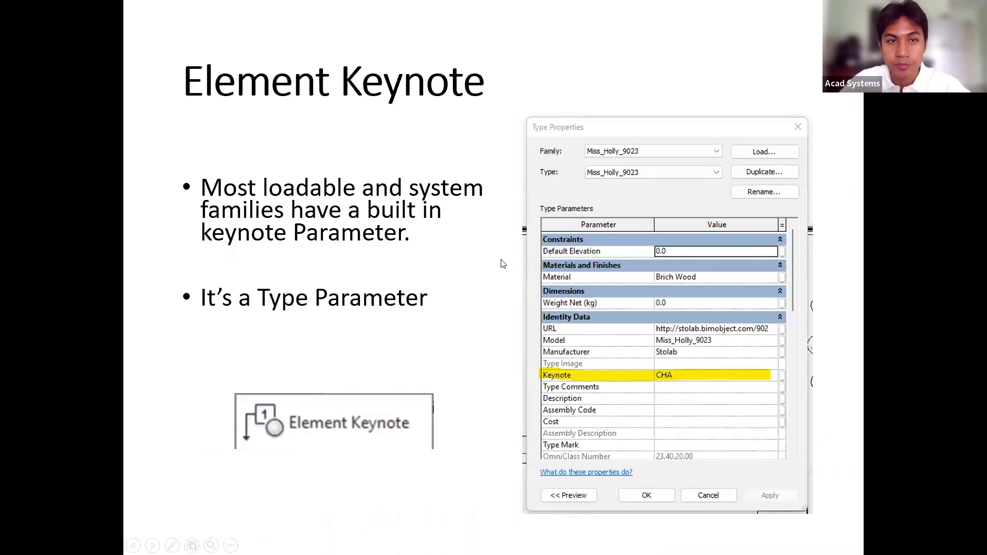
pyautogui.click(624, 78)
pyautogui.press('Left')
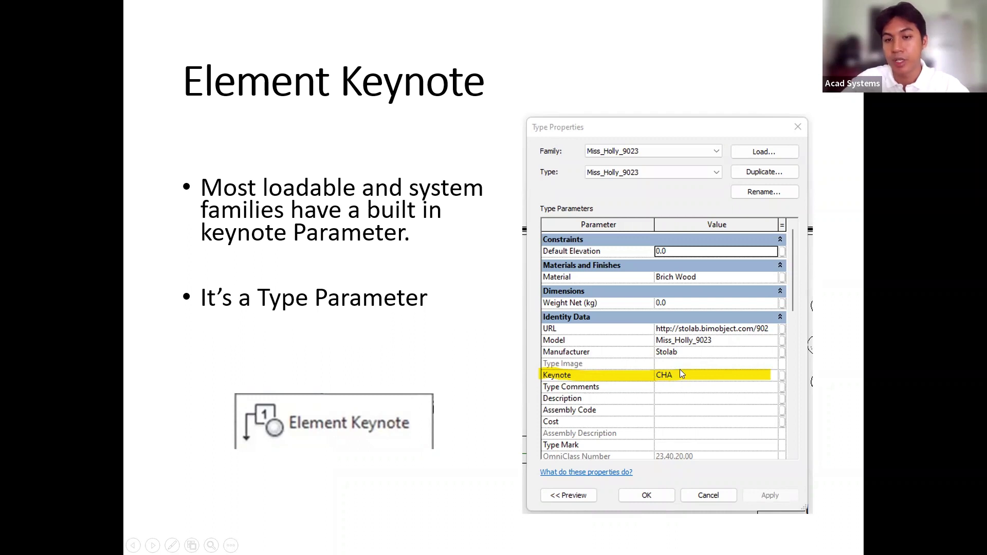
pyautogui.click(400, 210)
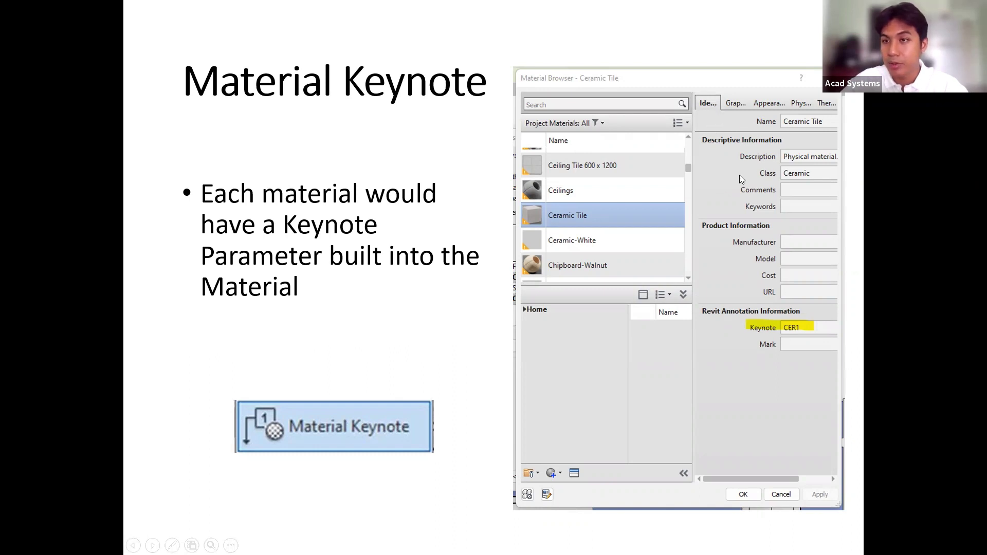
# Advance to the User Keynote slide about tab-delimited .txt keynote files
pyautogui.click(813, 315)
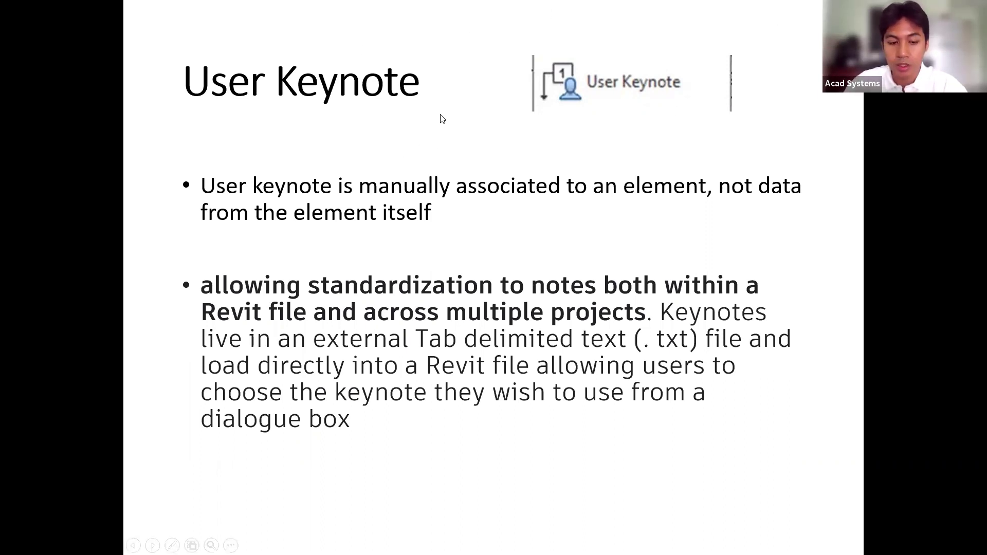
# Exit the slideshow and return to editing FOL Keynote.pptx on slide 5, User Keynote
pyautogui.click(461, 120)
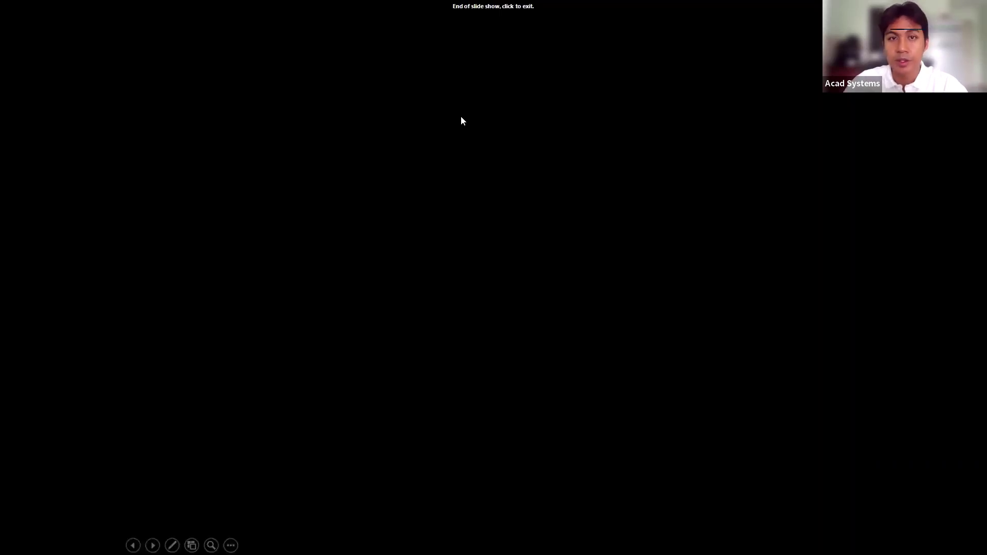
pyautogui.press('Left')
pyautogui.press('Left')
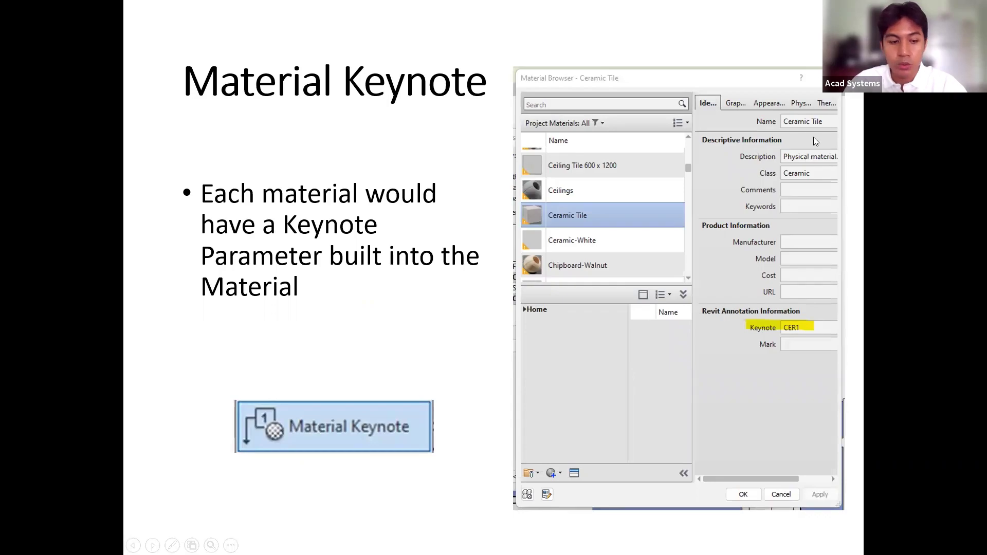
pyautogui.press('Escape')
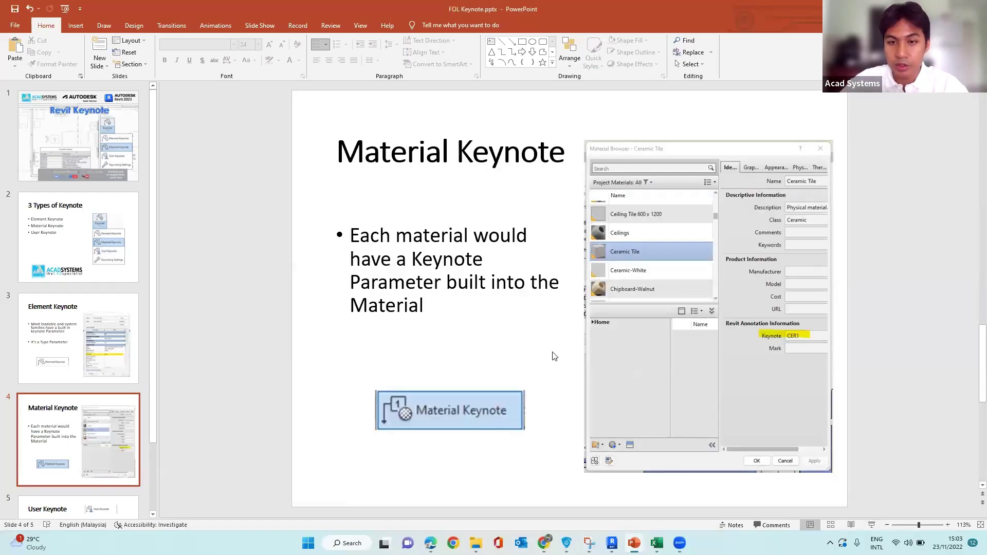
pyautogui.scroll(-1, 209, 336)
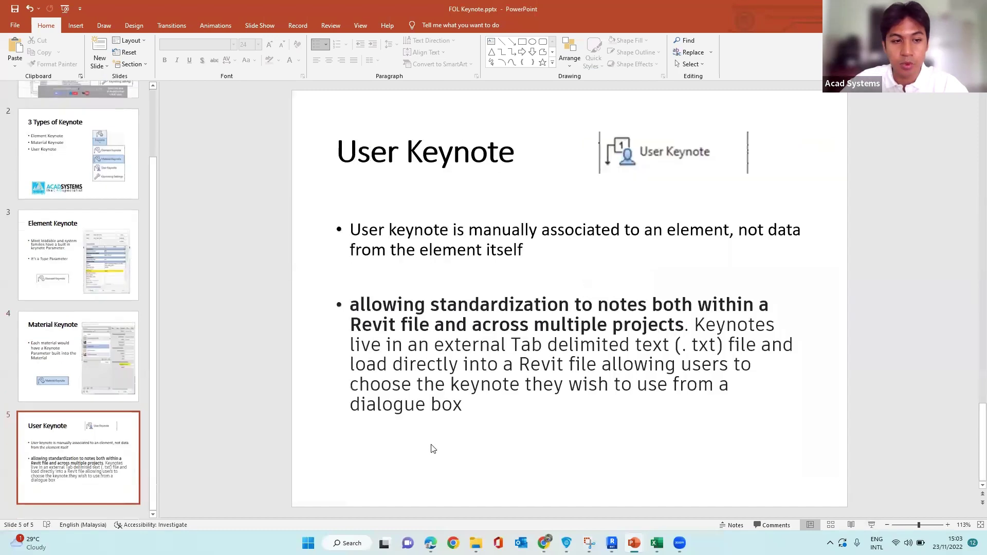
pyautogui.hotkey('alt', 'Tab')
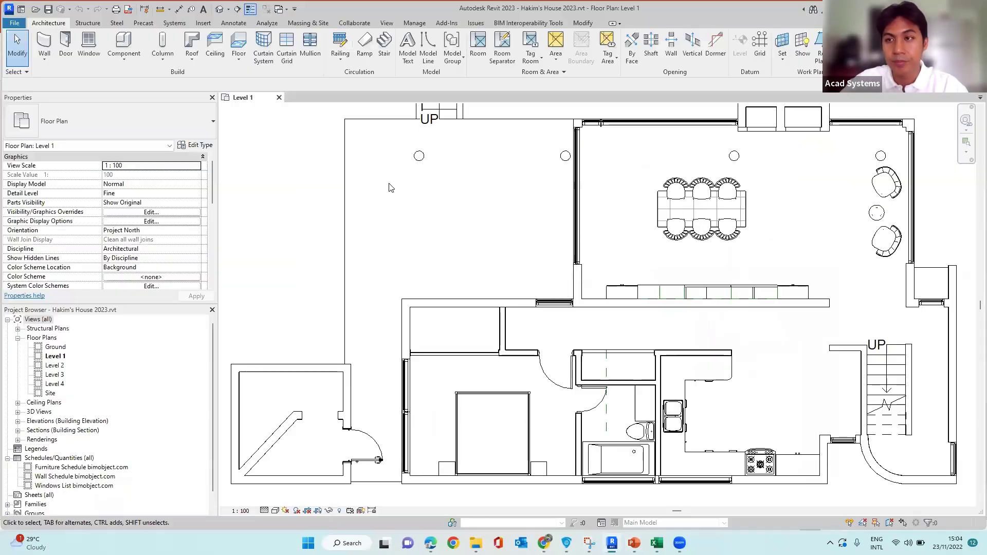
pyautogui.scroll(4, 650, 209)
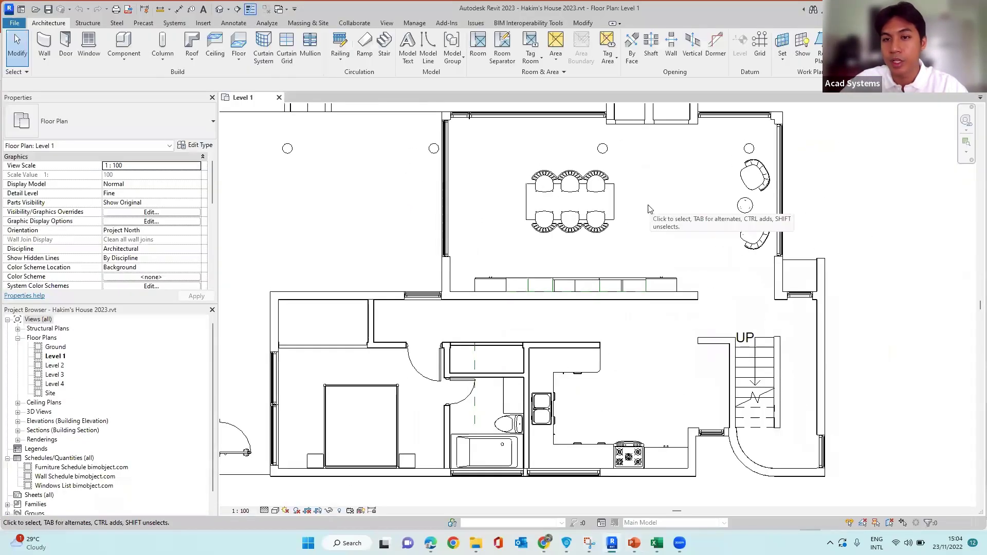
pyautogui.scroll(-1, 650, 209)
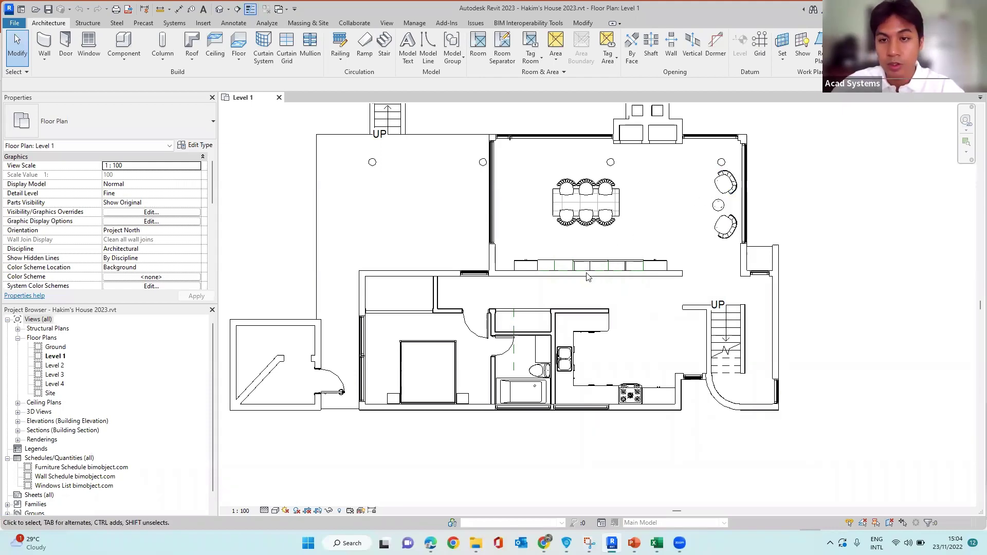
pyautogui.scroll(2, 565, 301)
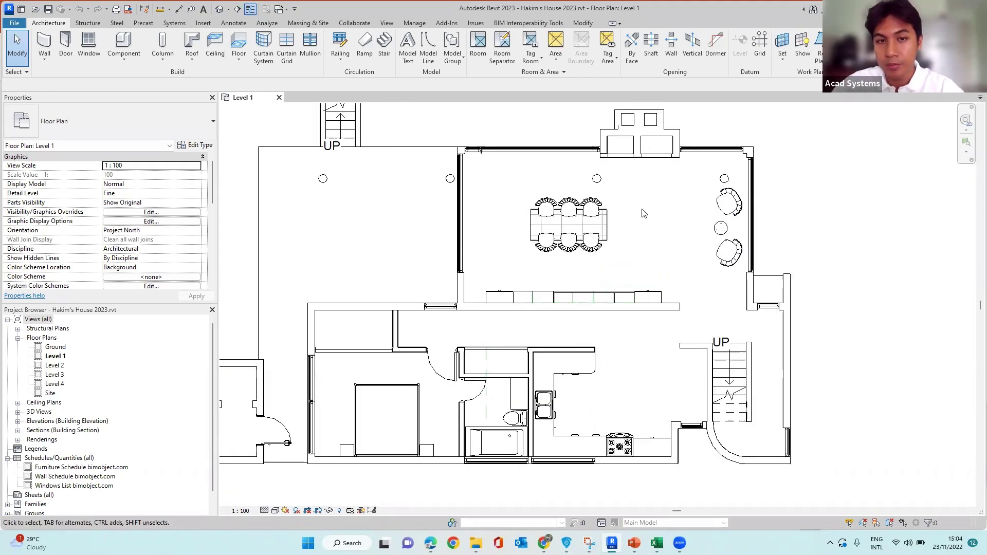
pyautogui.scroll(-1, 547, 285)
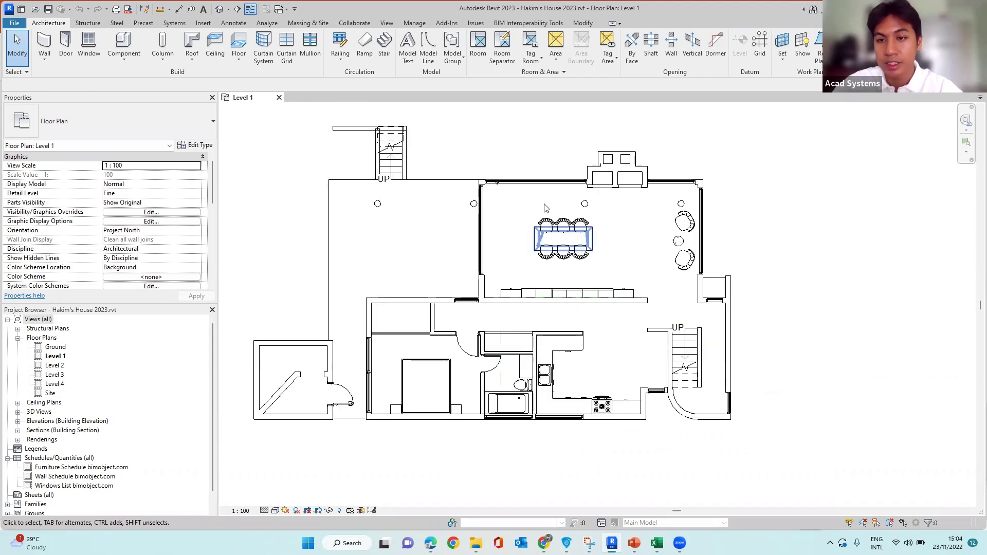
pyautogui.scroll(1, 627, 142)
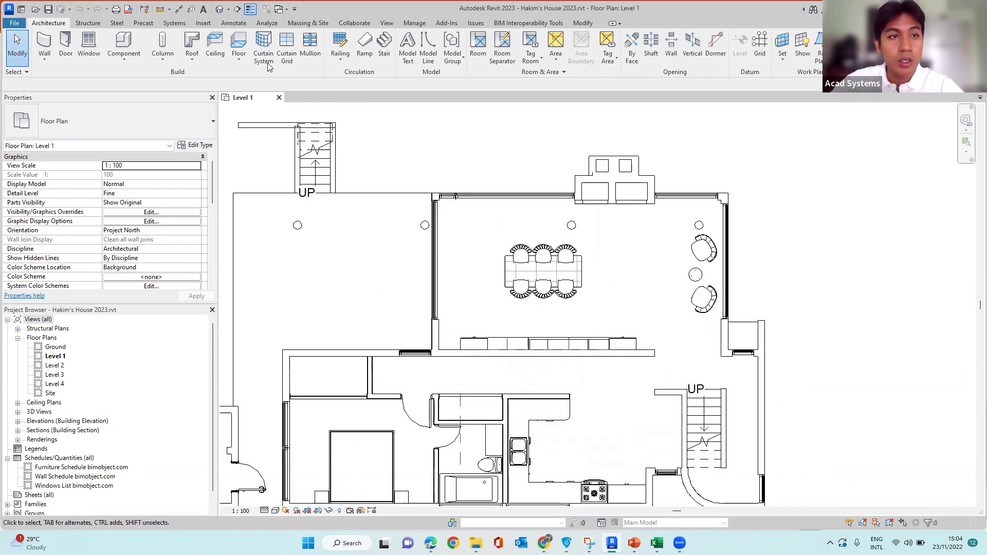
# Attempt an Element Keynote, dismiss the 'No Keynote Tag families loaded' warning, and cancel
pyautogui.click(233, 23)
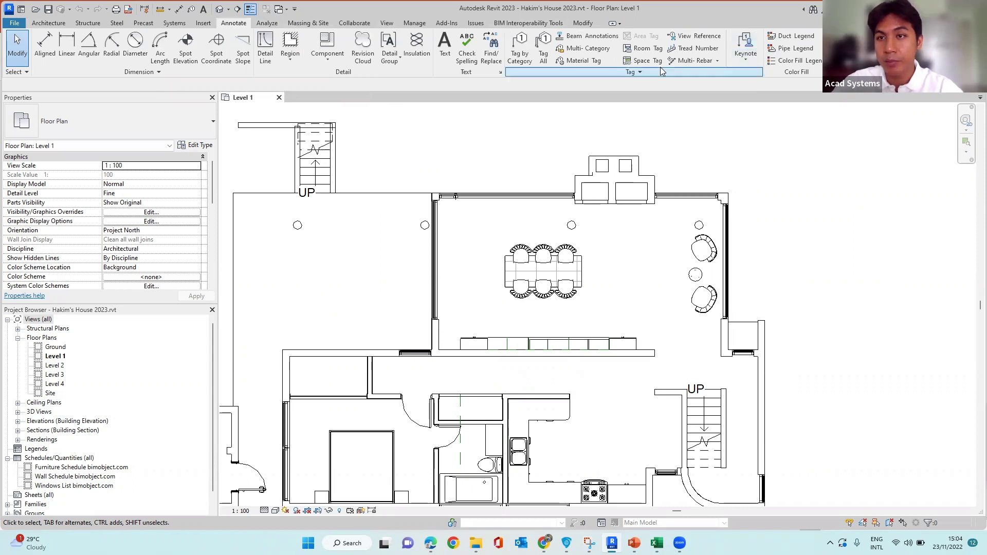
pyautogui.click(746, 60)
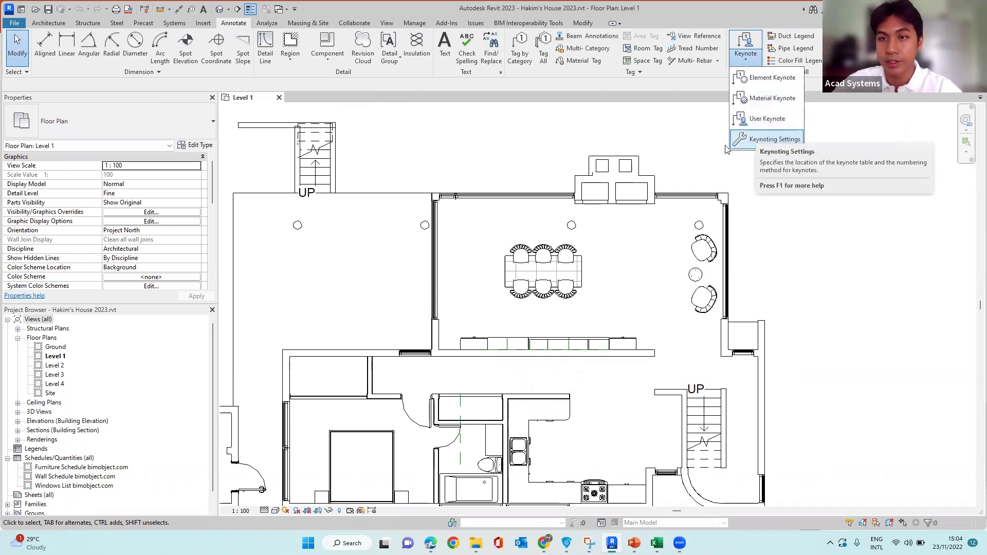
pyautogui.click(762, 83)
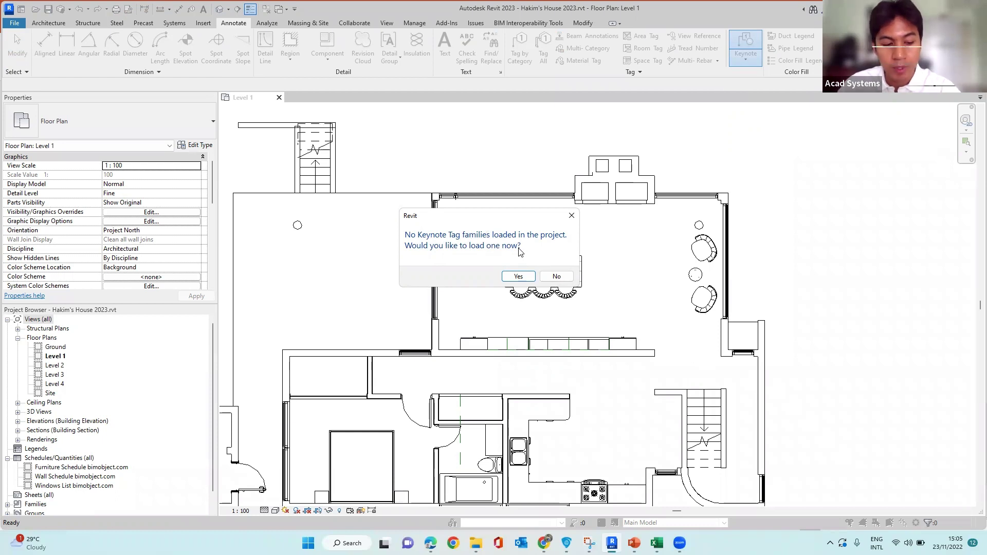
pyautogui.click(571, 216)
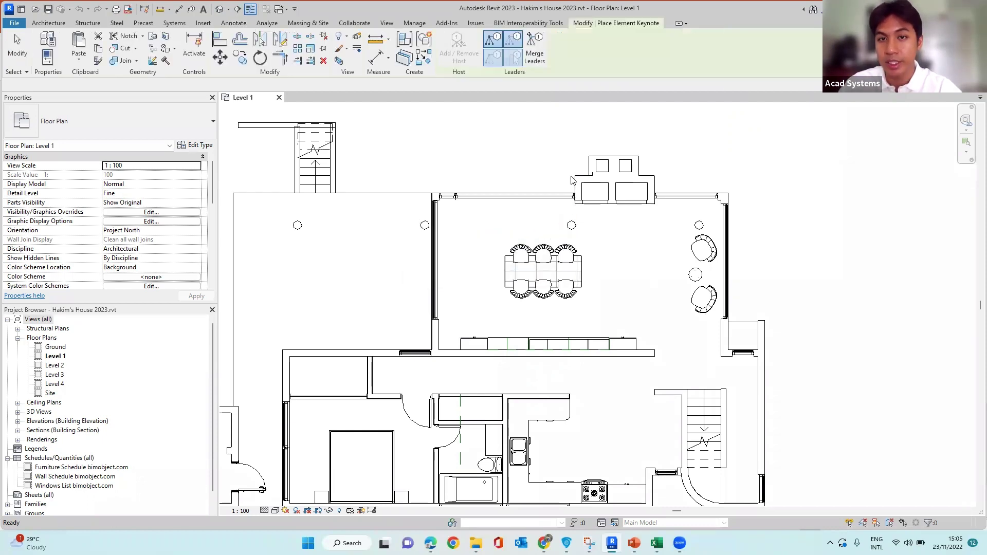
pyautogui.press('Escape')
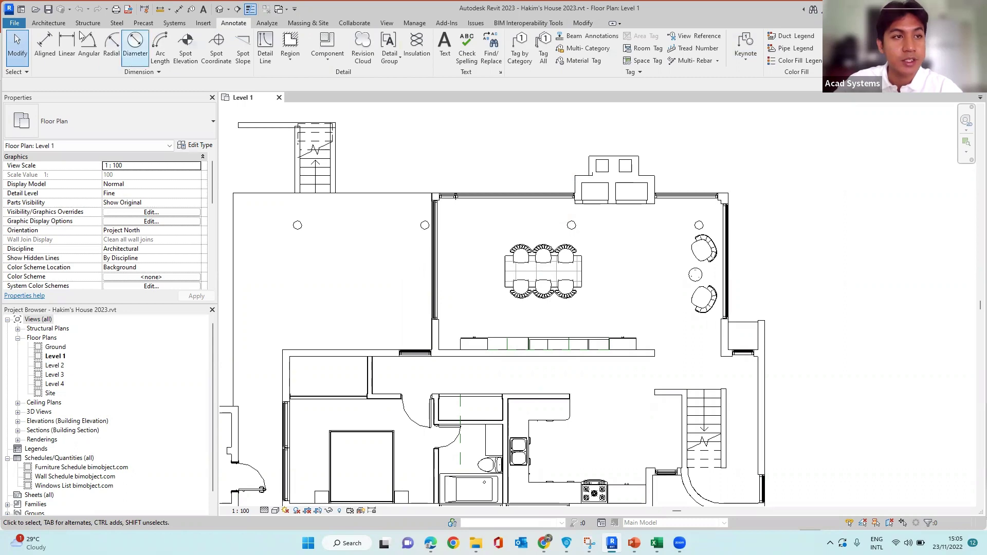
# Create a new family from the Annotations folder's Metric Generic Tag.rft template
pyautogui.click(21, 10)
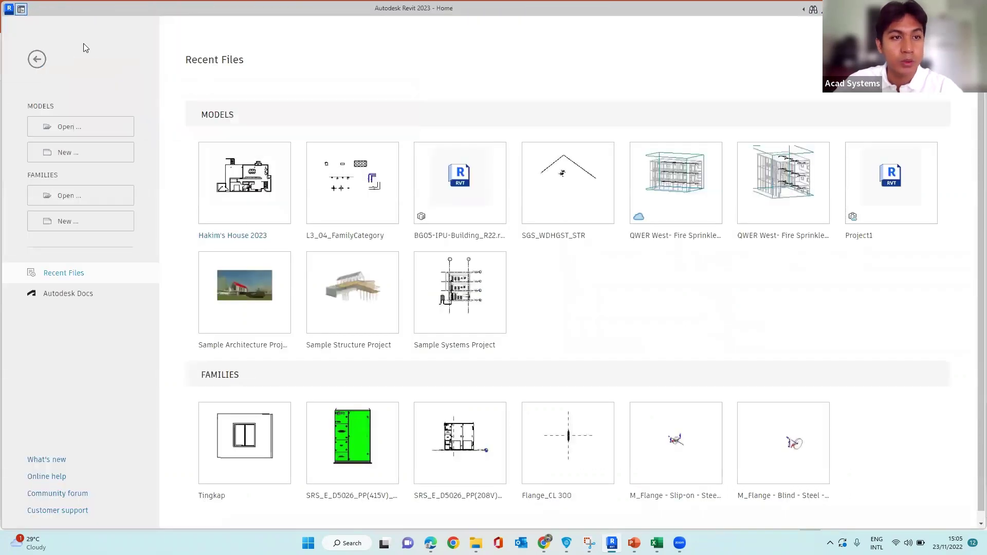
pyautogui.click(78, 222)
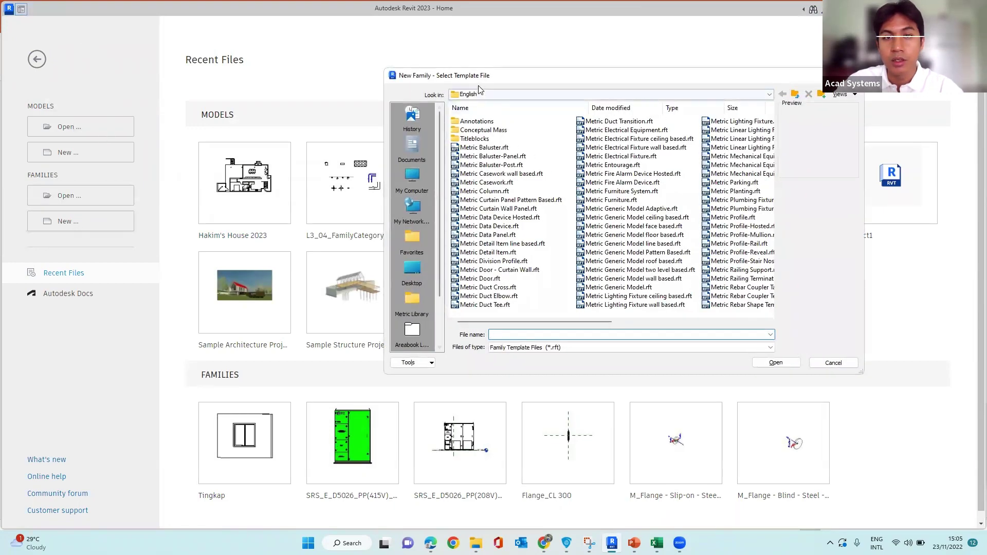
pyautogui.moveTo(483, 76); pyautogui.dragTo(354, 63)
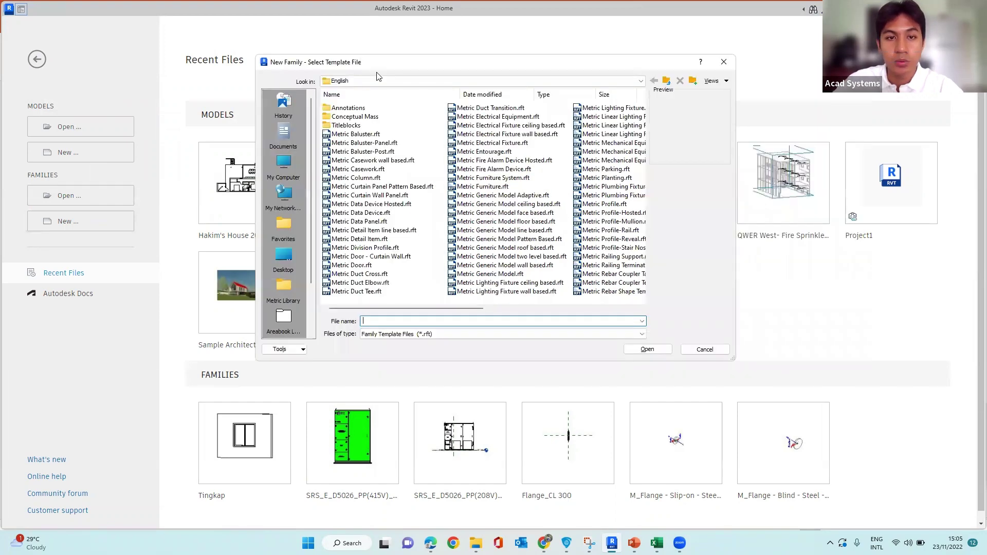
pyautogui.doubleClick(362, 109)
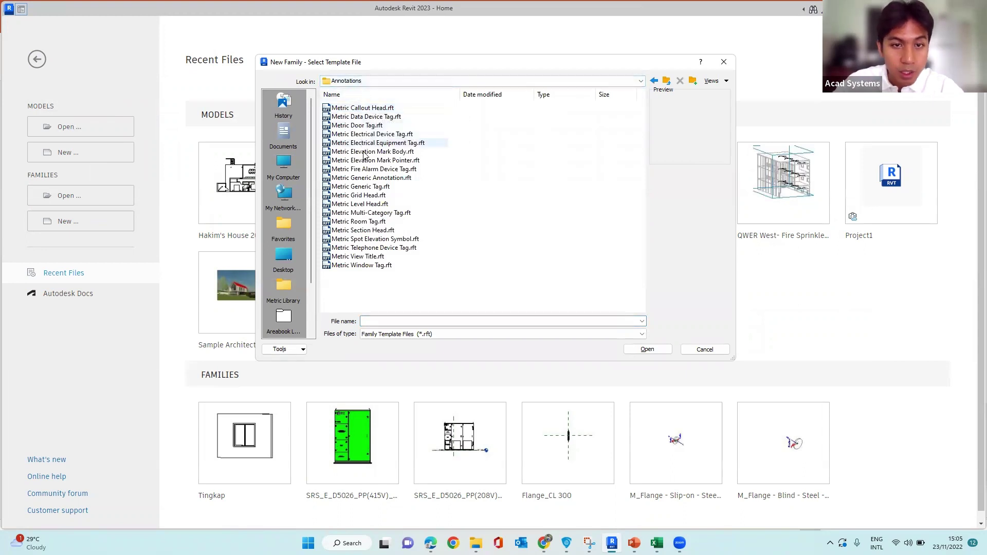
pyautogui.click(353, 187)
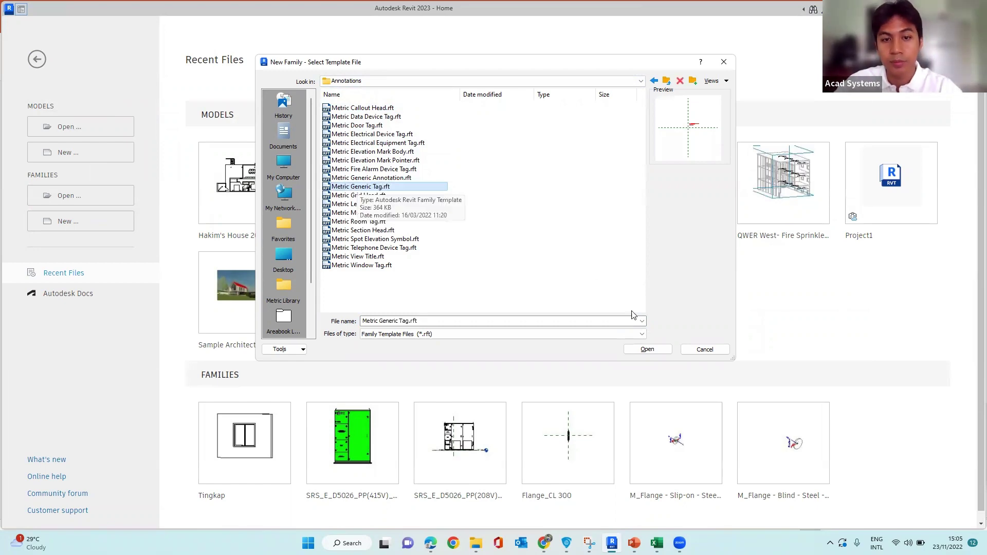
pyautogui.click(650, 349)
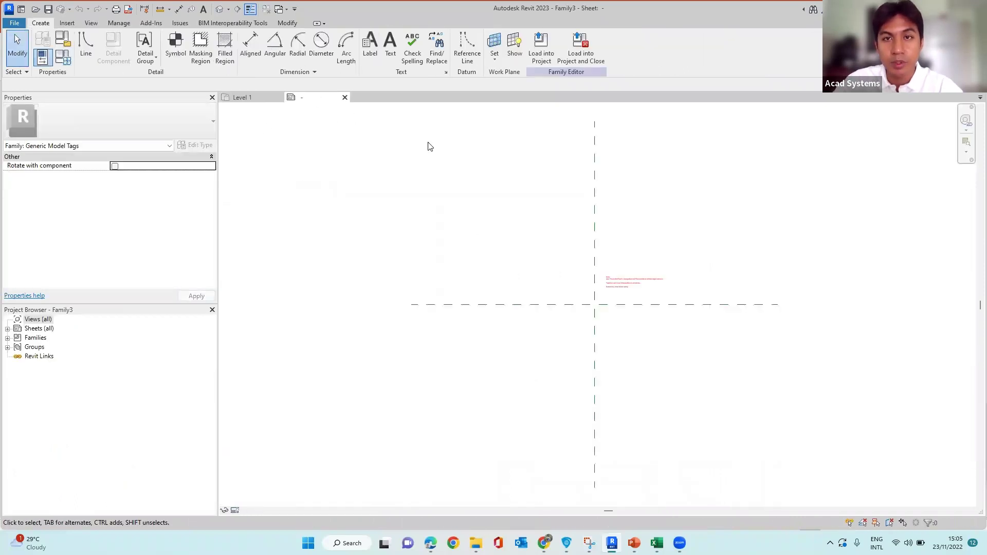
pyautogui.scroll(-1, 403, 142)
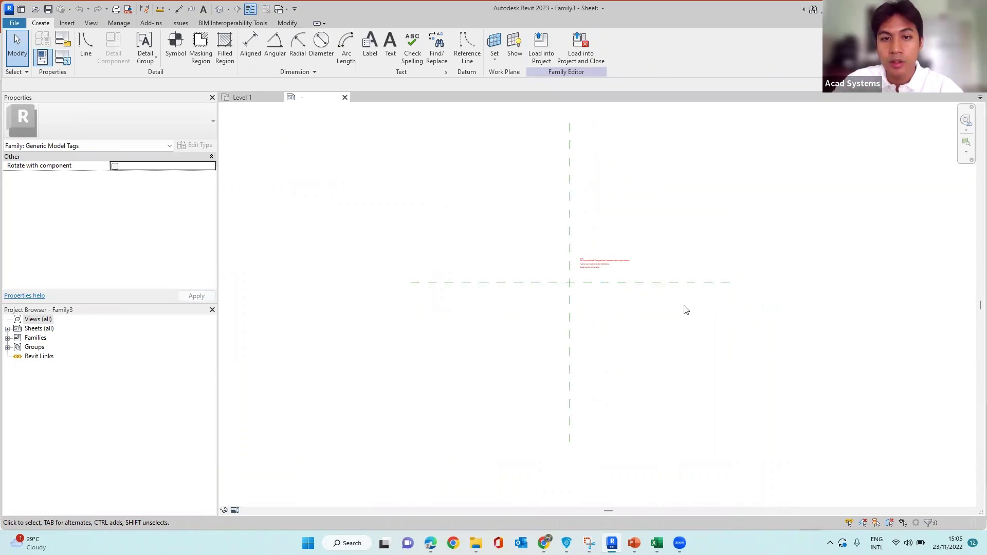
pyautogui.scroll(4, 624, 270)
pyautogui.moveTo(425, 275); pyautogui.dragTo(515, 286, button='middle')
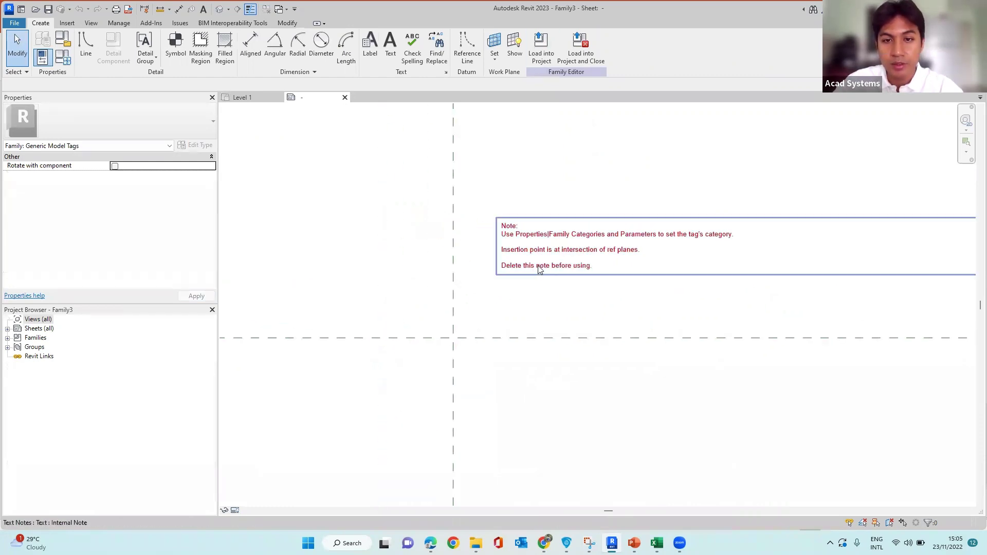
pyautogui.scroll(-3, 540, 270)
pyautogui.scroll(4, 530, 260)
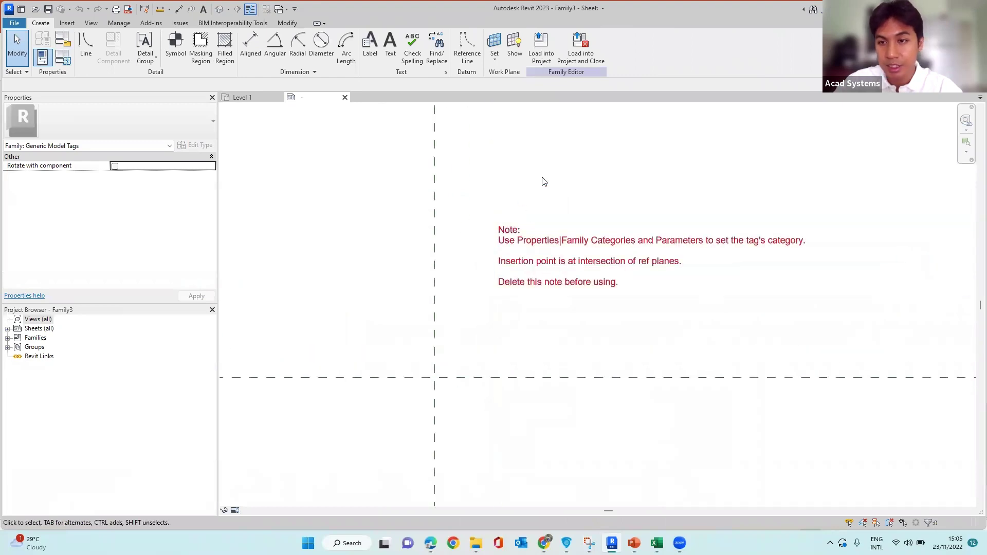
pyautogui.scroll(-2, 544, 181)
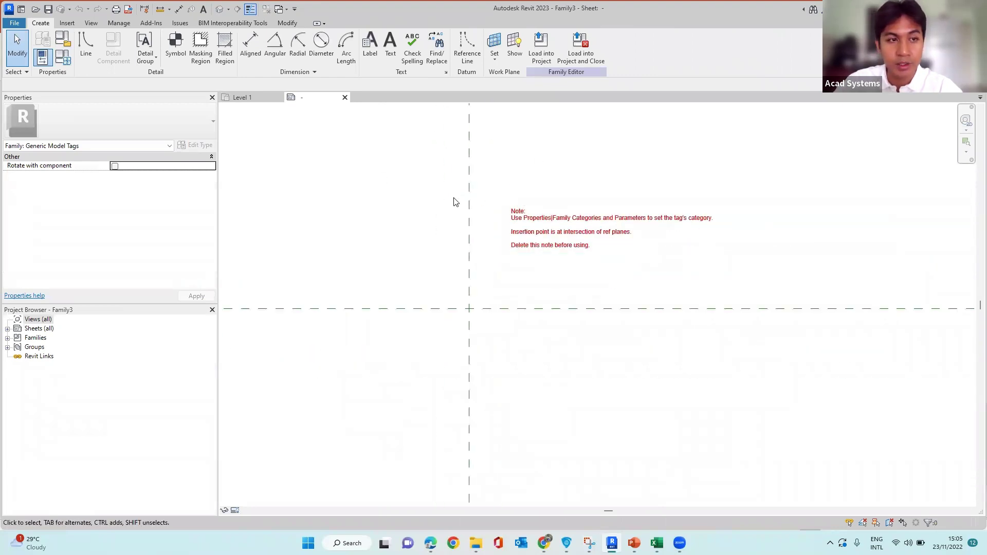
pyautogui.scroll(-2, 454, 202)
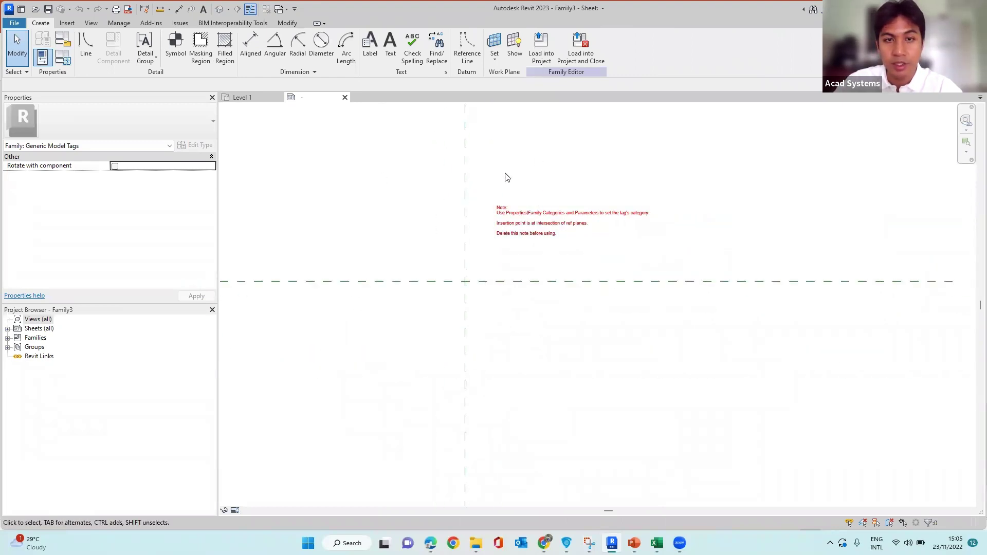
# Delete the red delete-before-use note, leaving only the crossing reference planes
pyautogui.click(568, 227)
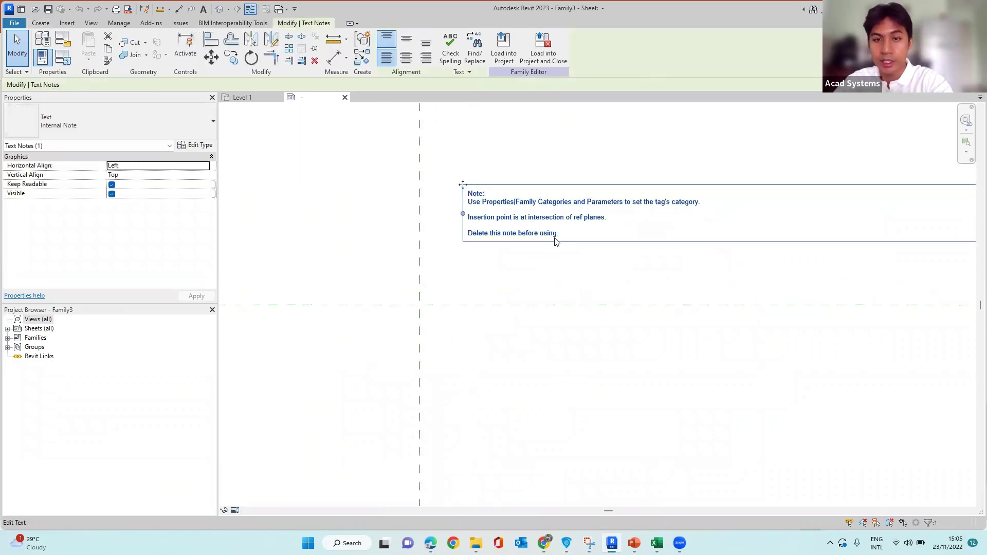
pyautogui.scroll(3, 508, 242)
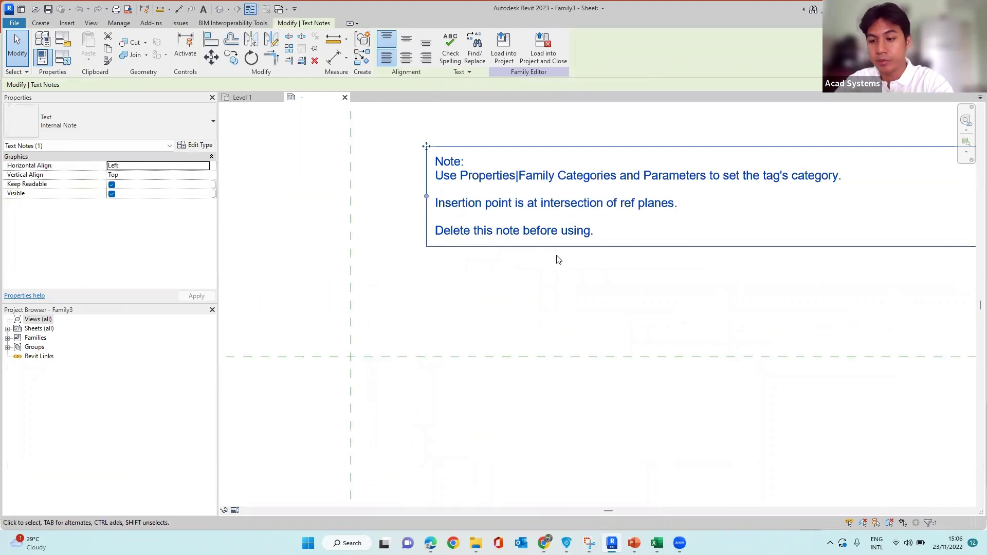
pyautogui.press('Delete')
pyautogui.scroll(-5, 630, 201)
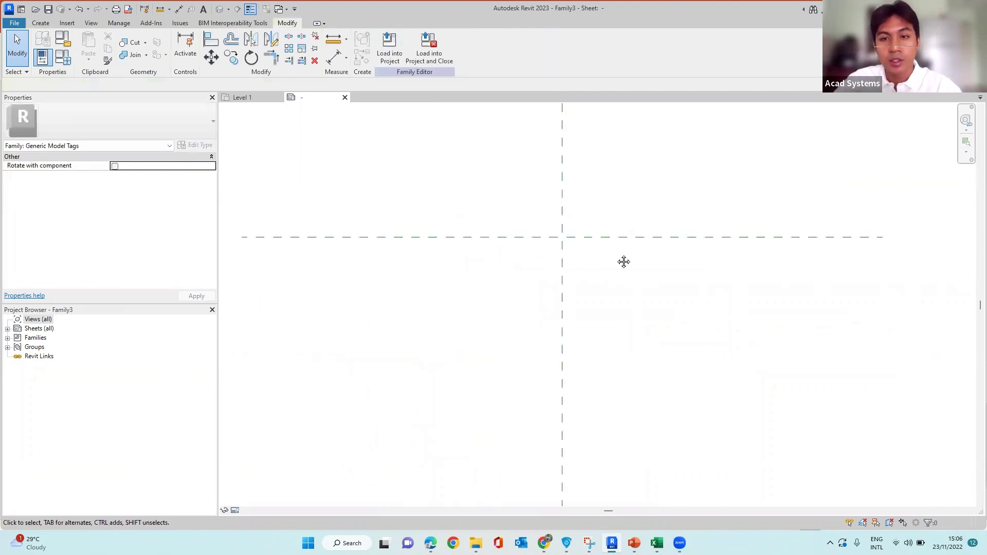
pyautogui.scroll(-2, 604, 255)
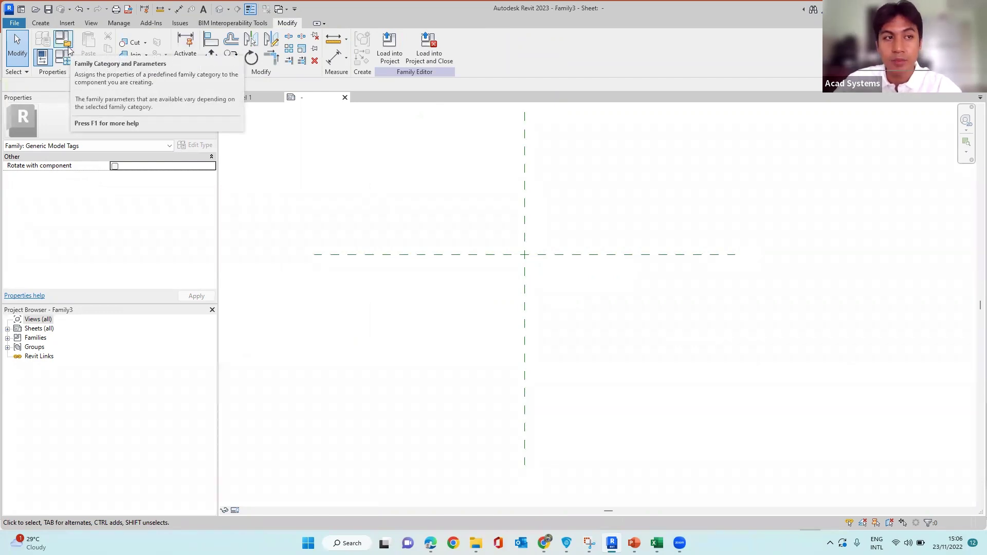
# Switch the family category from Generic Model Tags to Keynote Tags
pyautogui.click(66, 40)
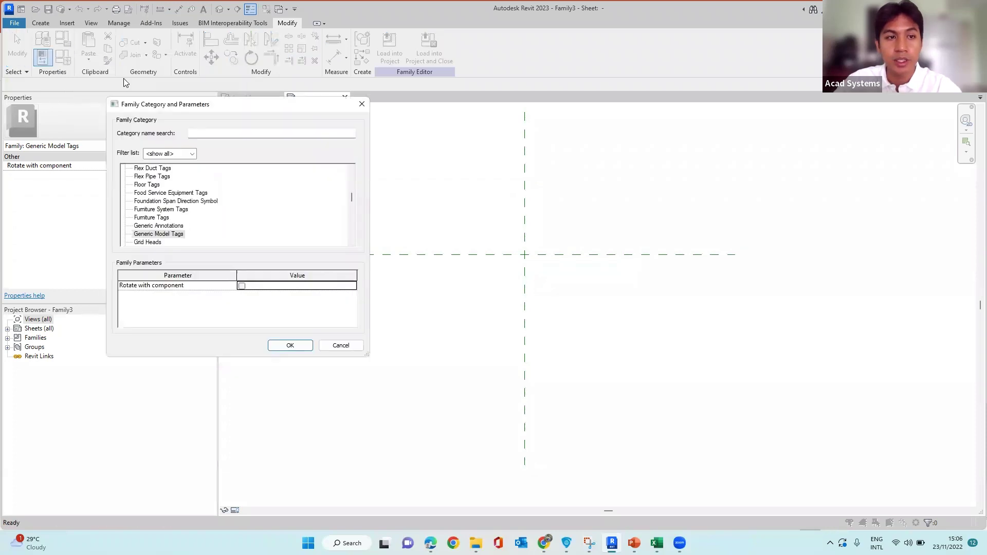
pyautogui.scroll(-4, 179, 192)
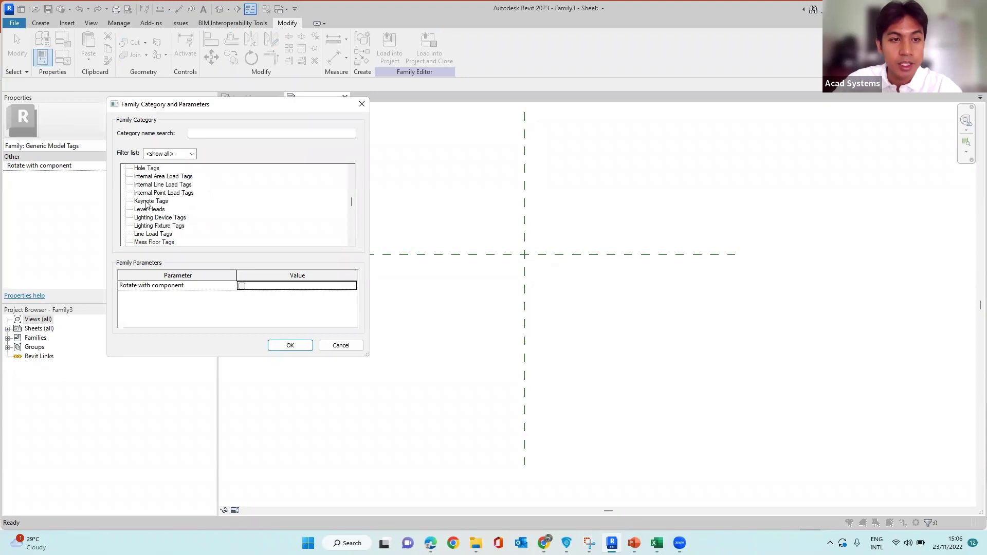
pyautogui.click(145, 203)
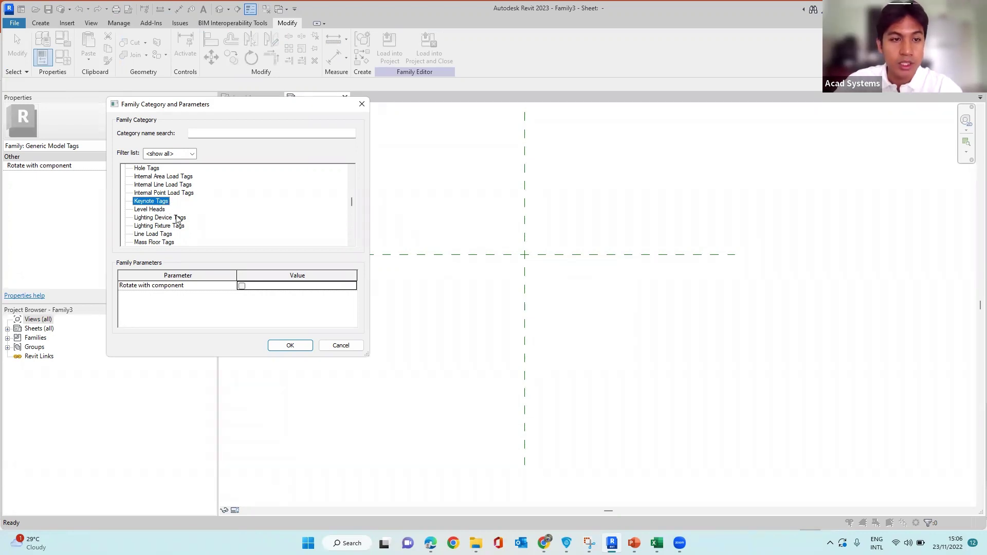
pyautogui.click(293, 344)
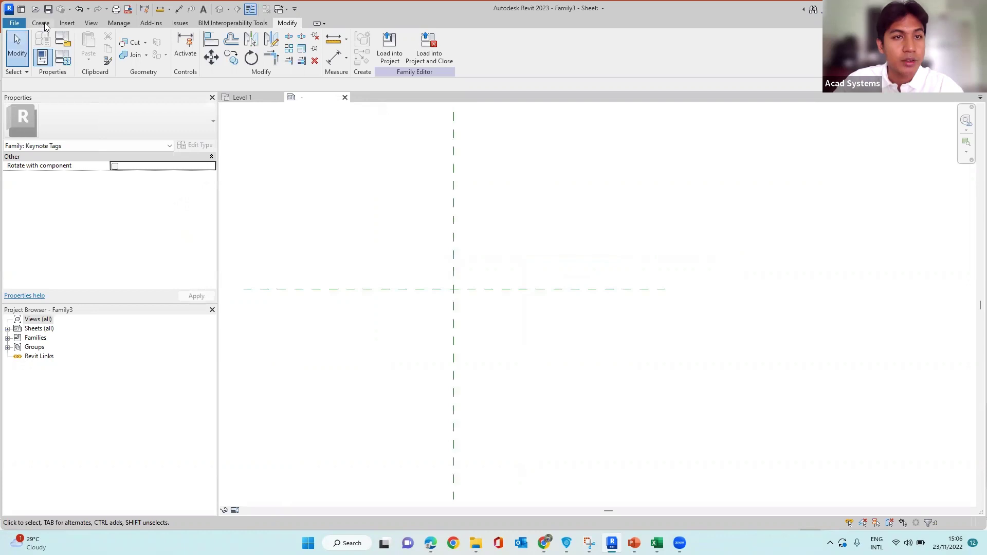
# Place a 3mm label showing the Key Value parameter at the reference planes' intersection
pyautogui.click(41, 23)
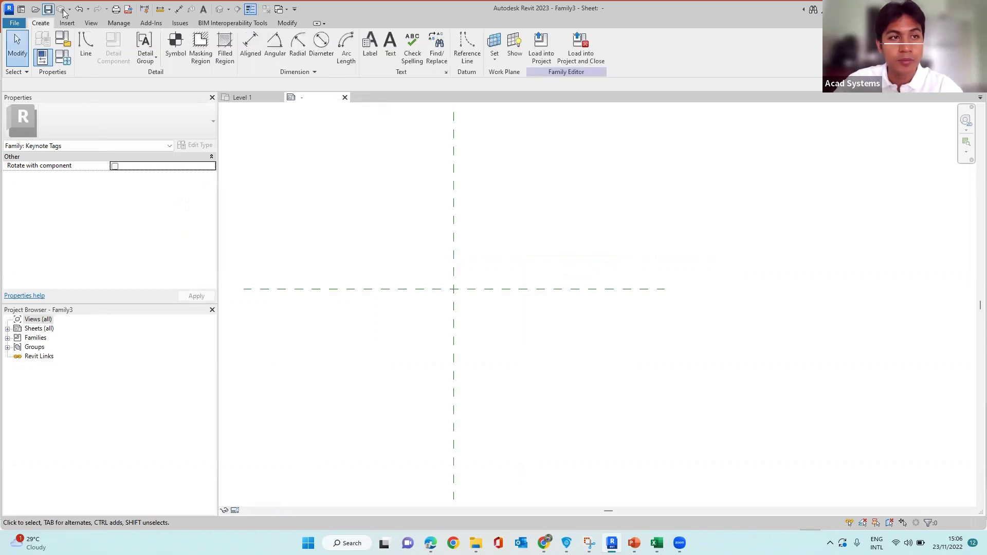
pyautogui.click(374, 46)
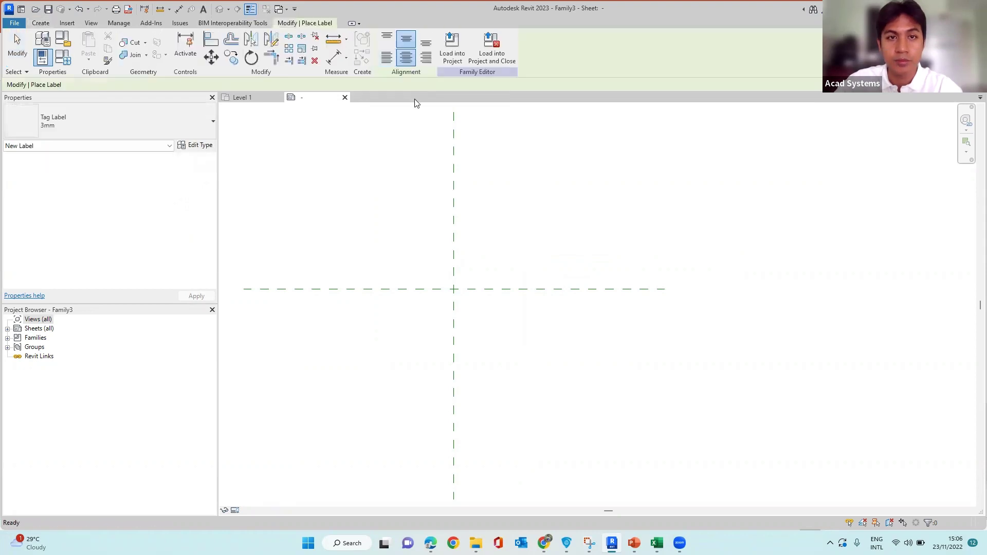
pyautogui.click(457, 290)
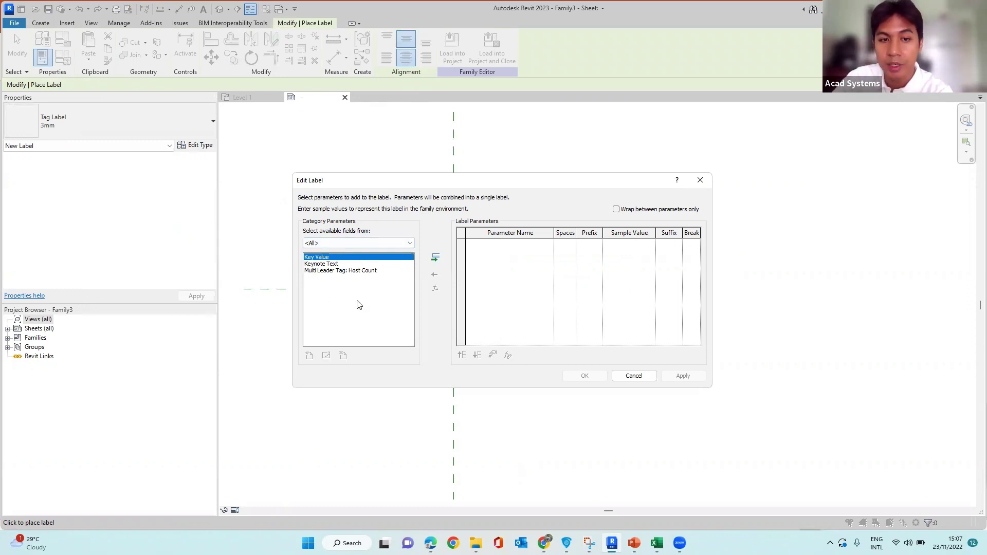
pyautogui.click(436, 260)
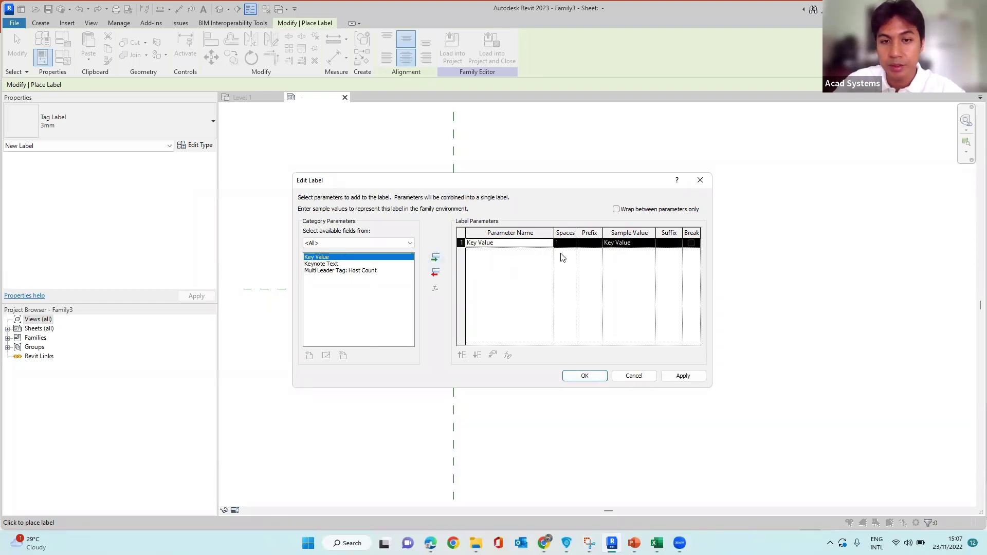
pyautogui.click(588, 376)
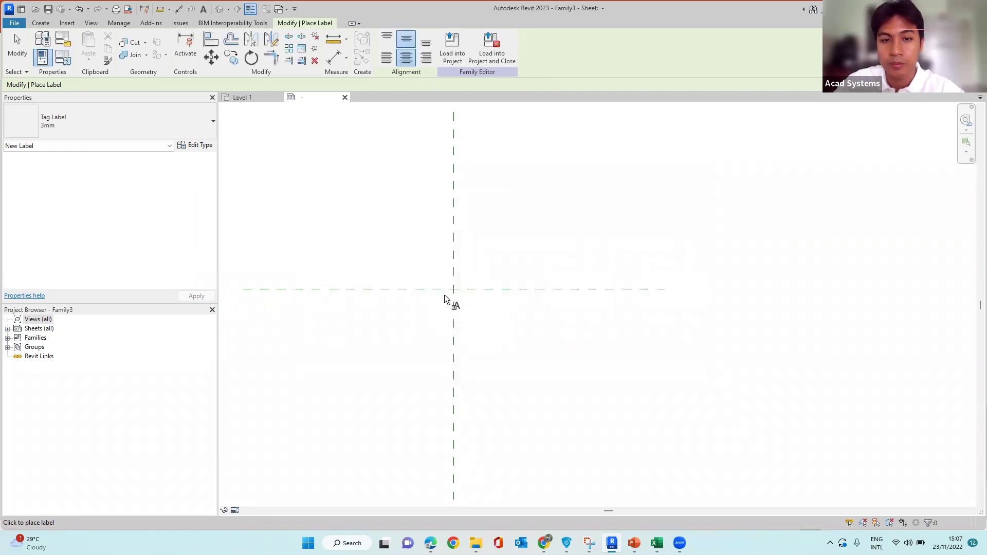
pyautogui.moveTo(447, 299); pyautogui.dragTo(469, 289, button='middle')
pyautogui.scroll(3, 469, 289)
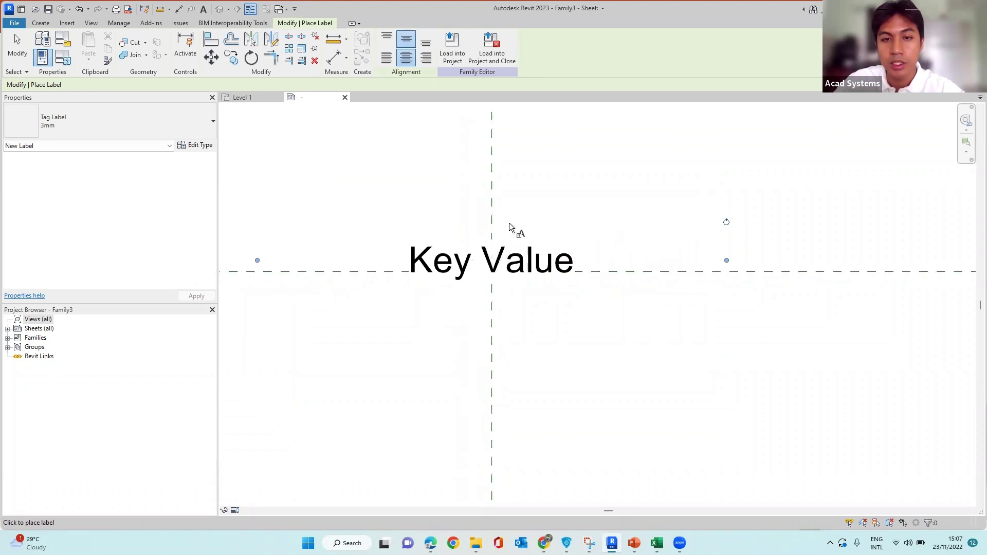
pyautogui.press('Escape')
# Move the Key Value label down onto the reference line
pyautogui.click(514, 246)
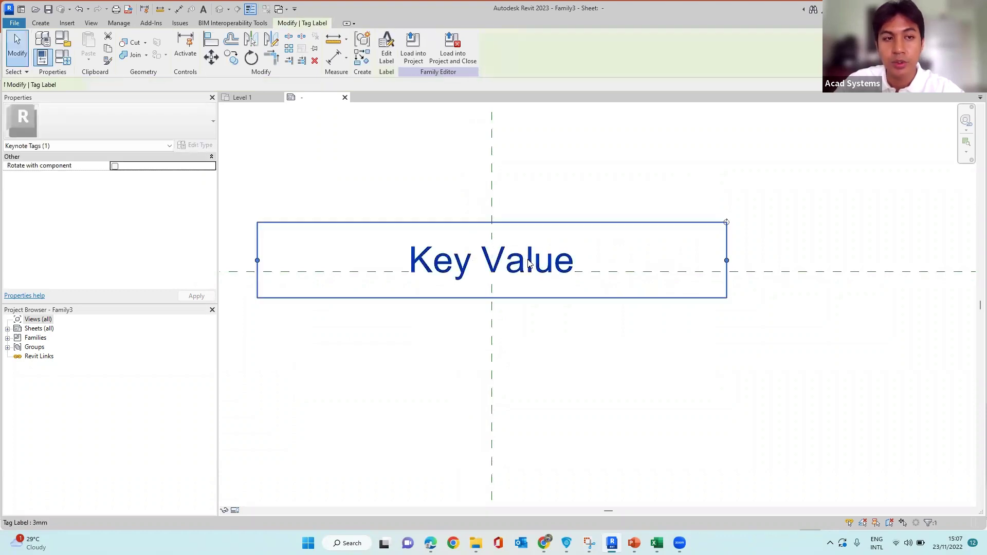
pyautogui.scroll(-1, 472, 224)
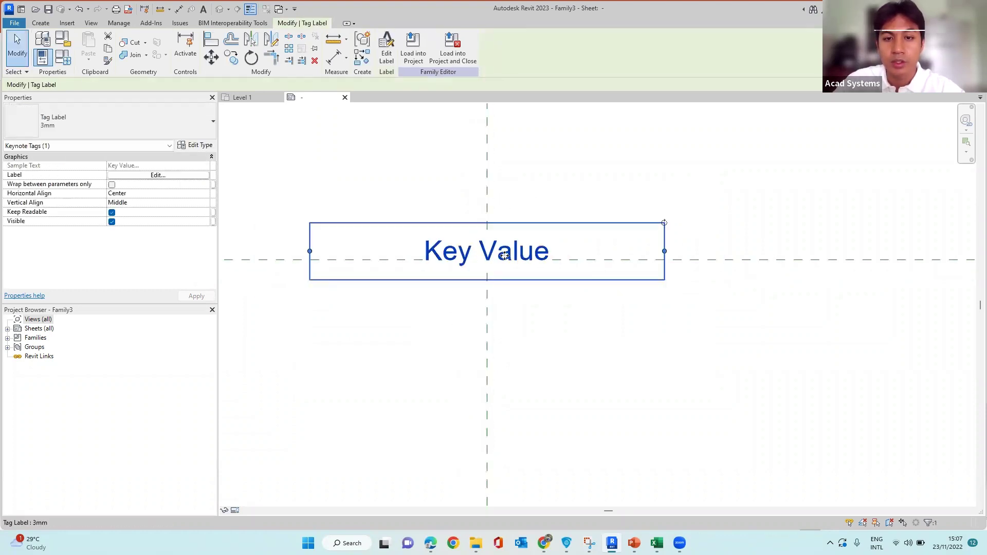
pyautogui.moveTo(503, 262)
pyautogui.mouseDown()
pyautogui.moveTo(504, 271)
pyautogui.moveTo(514, 259)
pyautogui.mouseUp()
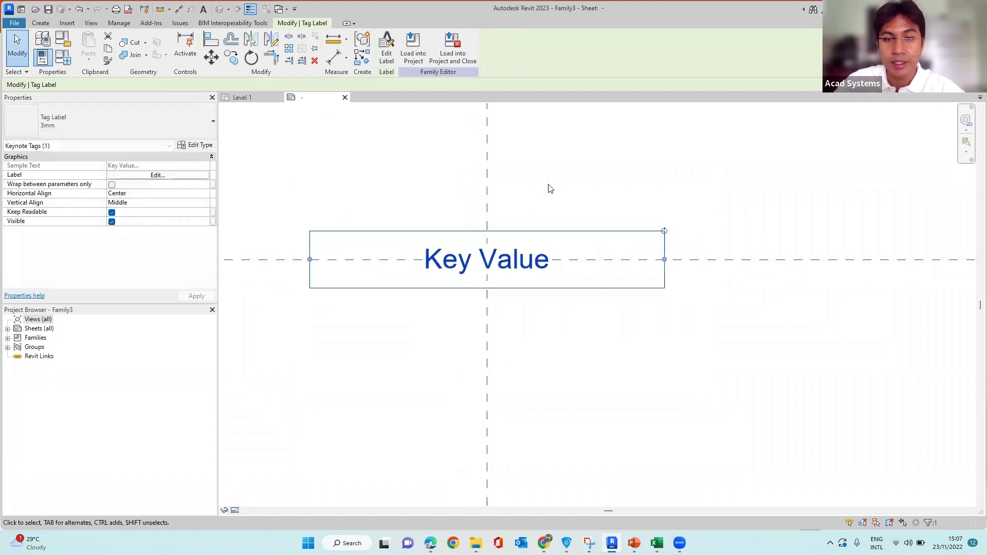
# Centre the Key Value label on the reference line and review its Tag Label 3mm type unchanged
pyautogui.click(549, 186)
pyautogui.click(545, 272)
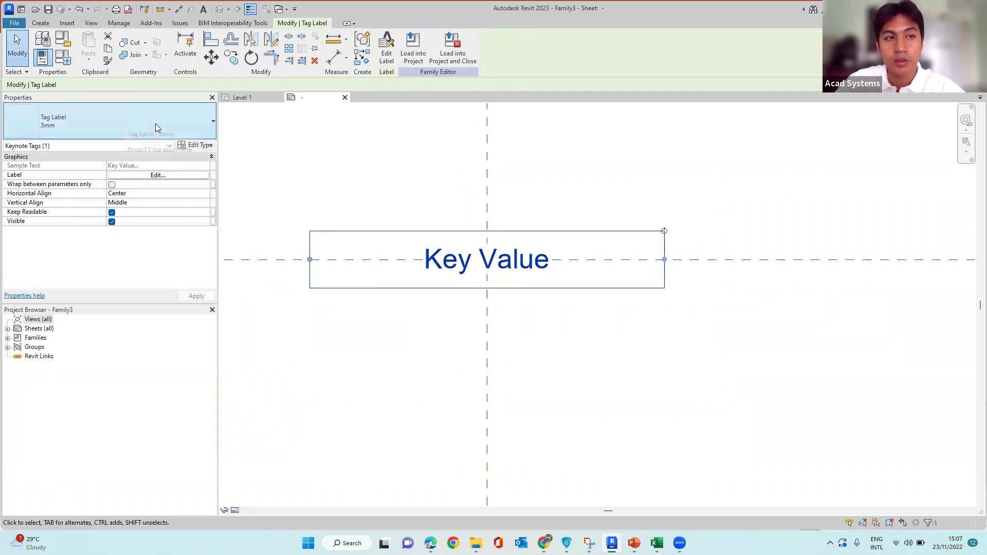
pyautogui.click(206, 145)
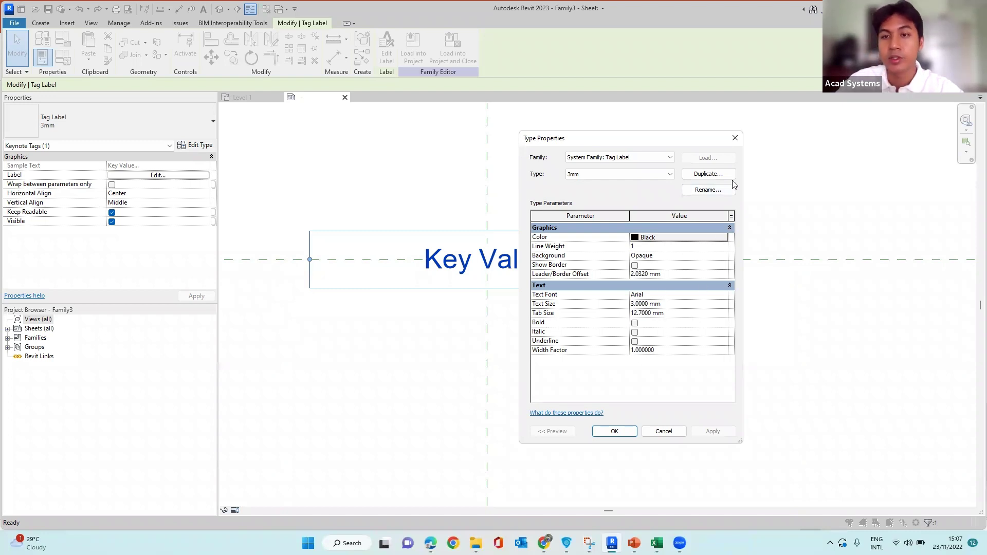
pyautogui.click(735, 138)
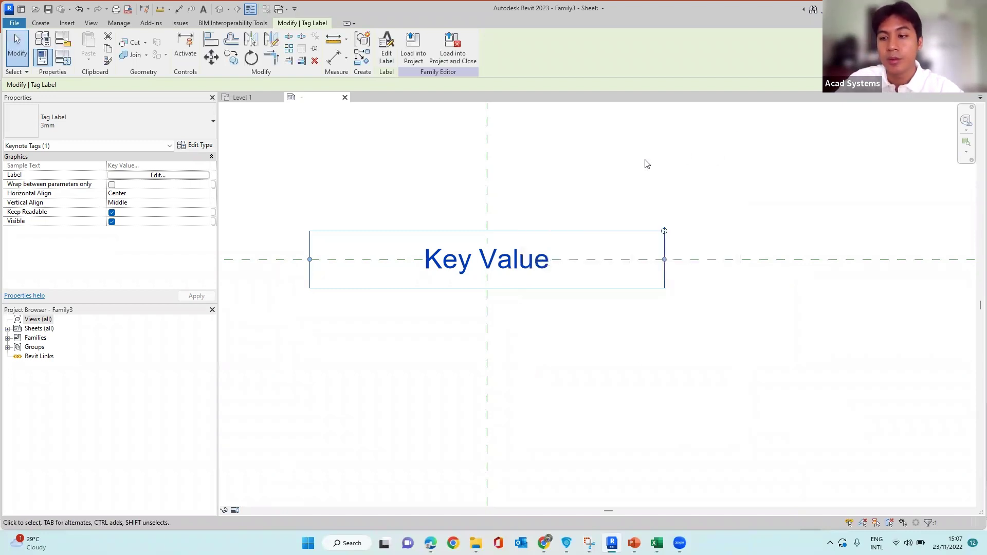
pyautogui.click(643, 176)
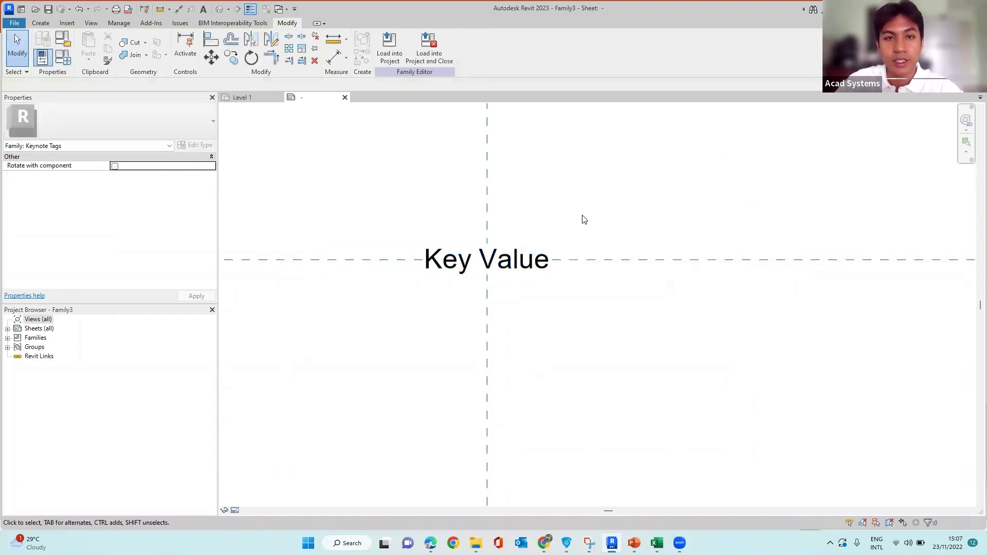
# Load Family3 into the house project and place a keynote on a dining chair without a value
pyautogui.click(396, 60)
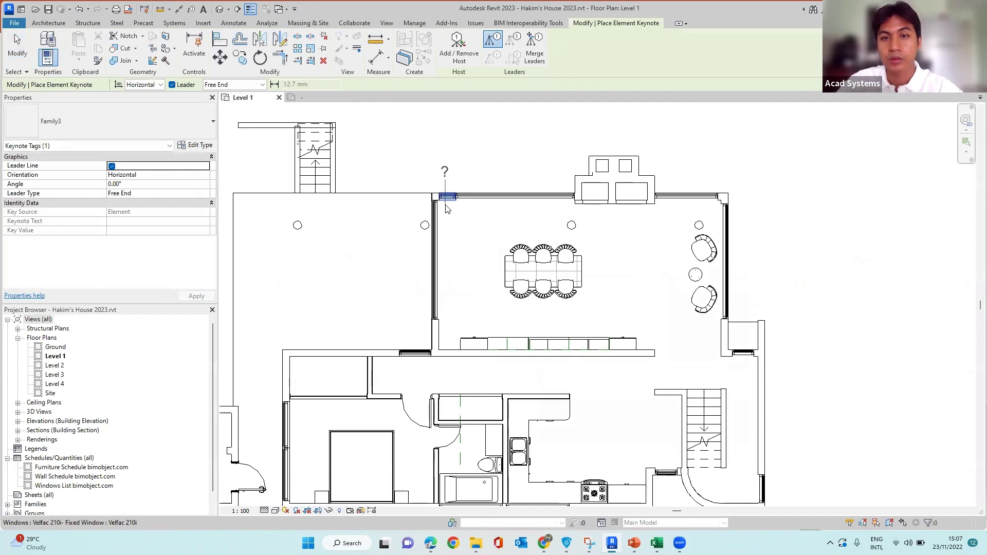
pyautogui.scroll(2, 446, 209)
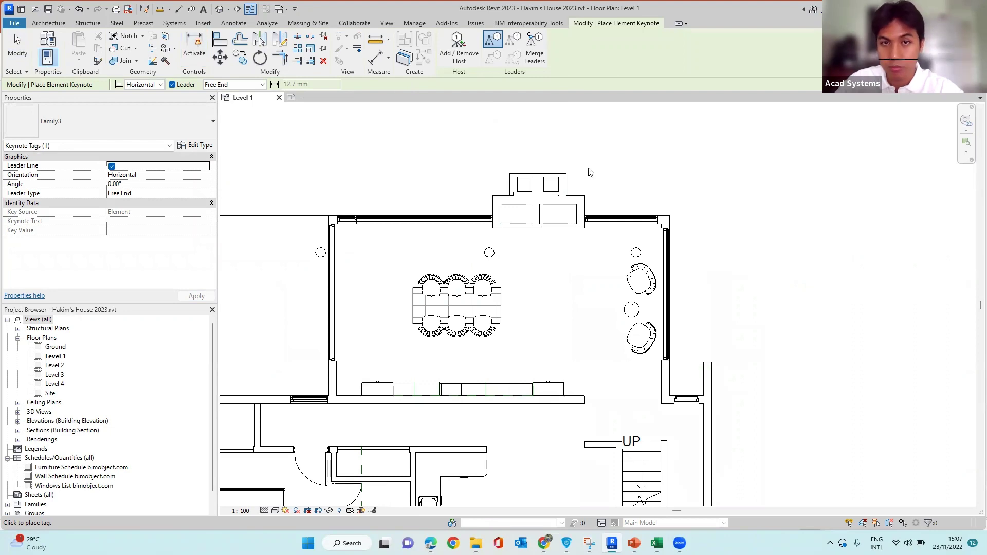
pyautogui.scroll(2, 588, 189)
pyautogui.scroll(5, 483, 318)
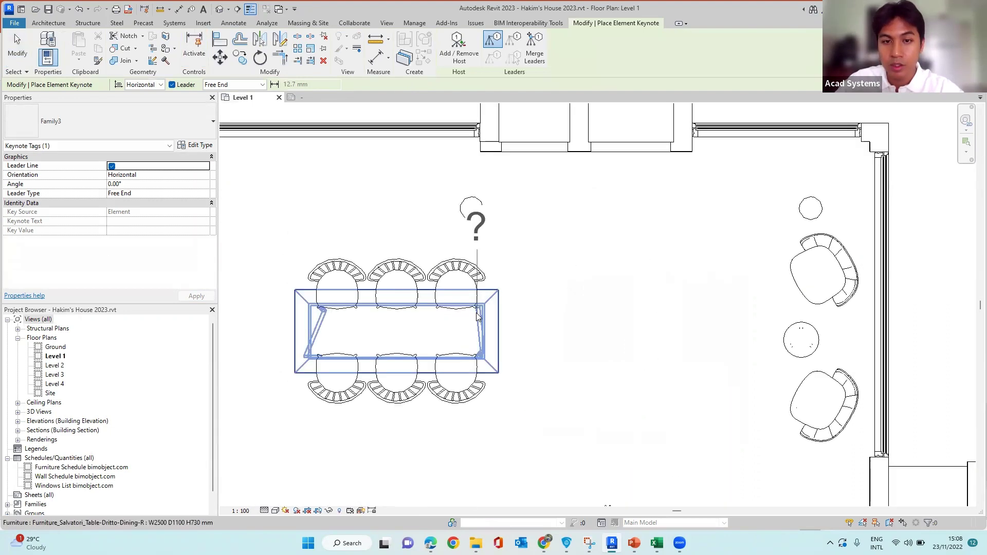
pyautogui.scroll(2, 477, 316)
pyautogui.scroll(-3, 490, 254)
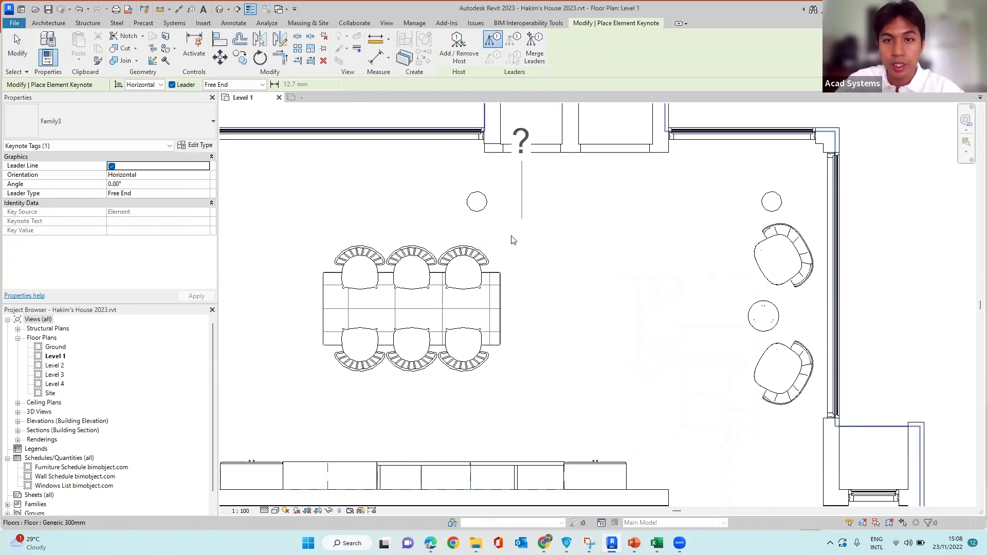
pyautogui.click(475, 263)
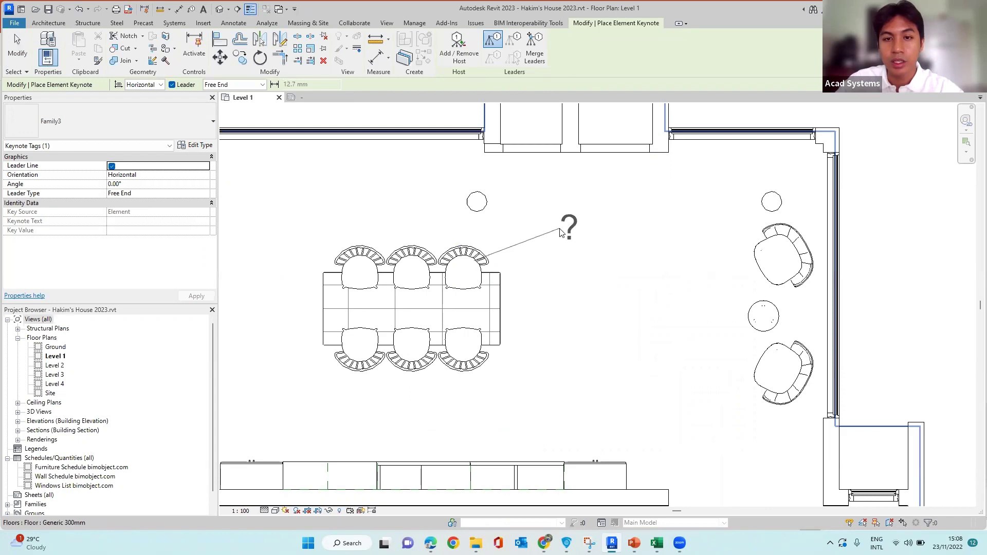
pyautogui.click(591, 230)
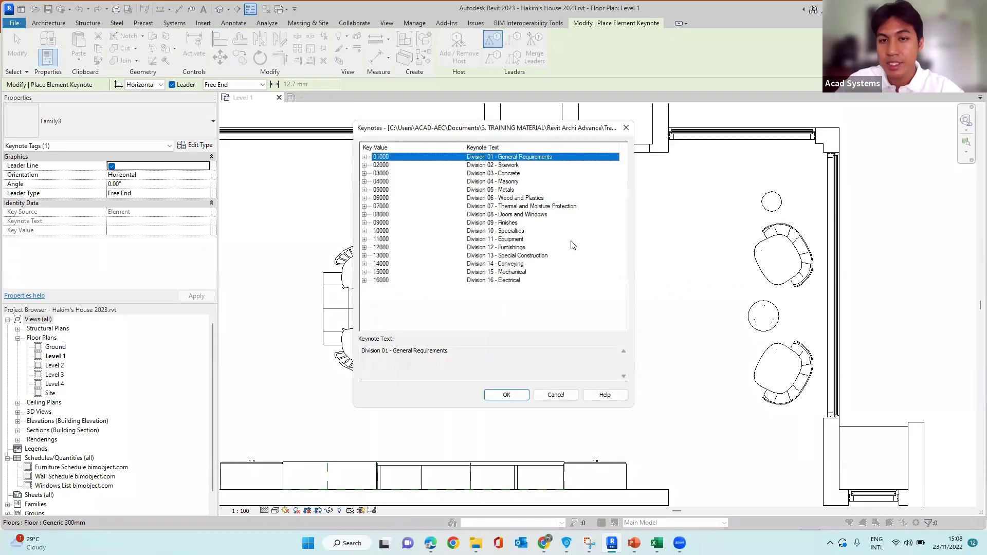
pyautogui.click(626, 127)
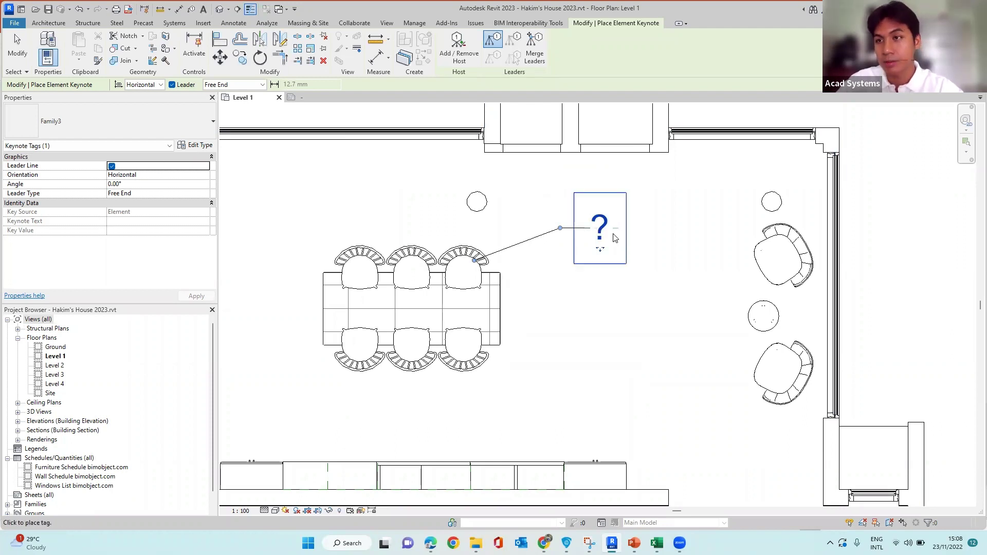
# Delete the unresolved question-mark keynote tag from the dining chair
pyautogui.press('Escape')
pyautogui.press('Escape')
pyautogui.click(584, 239)
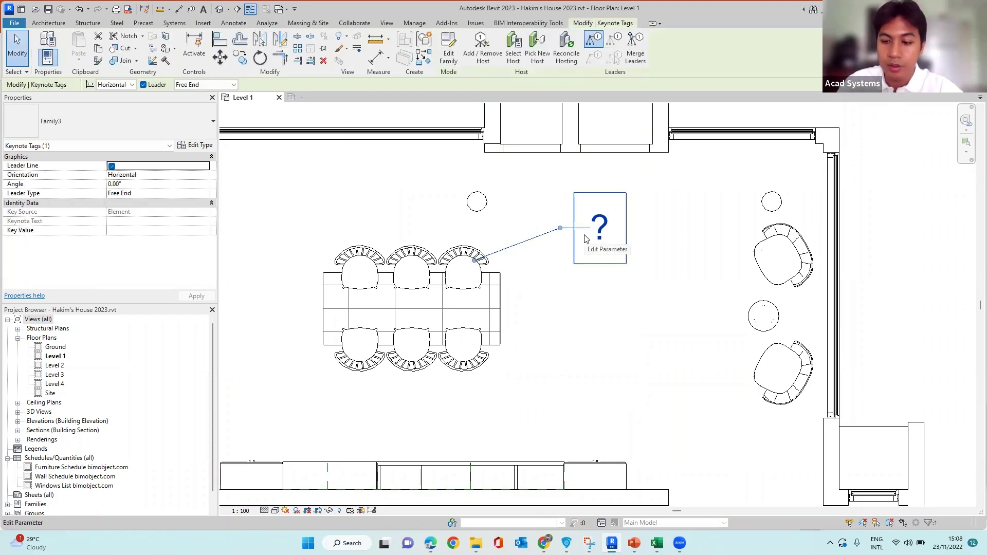
pyautogui.press('Delete')
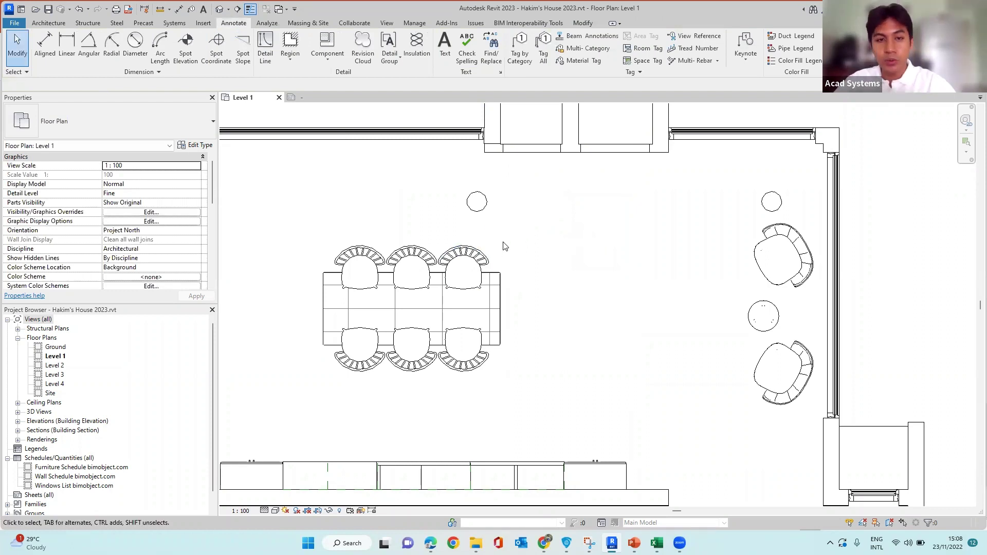
# Set the Miss_Holly_9023 dining chair type's Keynote parameter to F.CHA-1
pyautogui.click(484, 256)
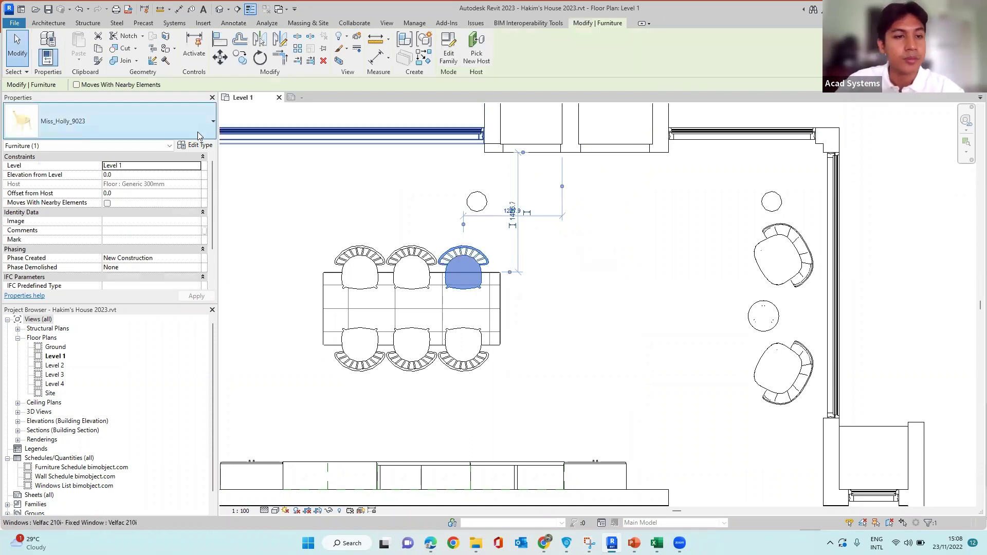
pyautogui.scroll(-3, 194, 165)
pyautogui.scroll(3, 194, 164)
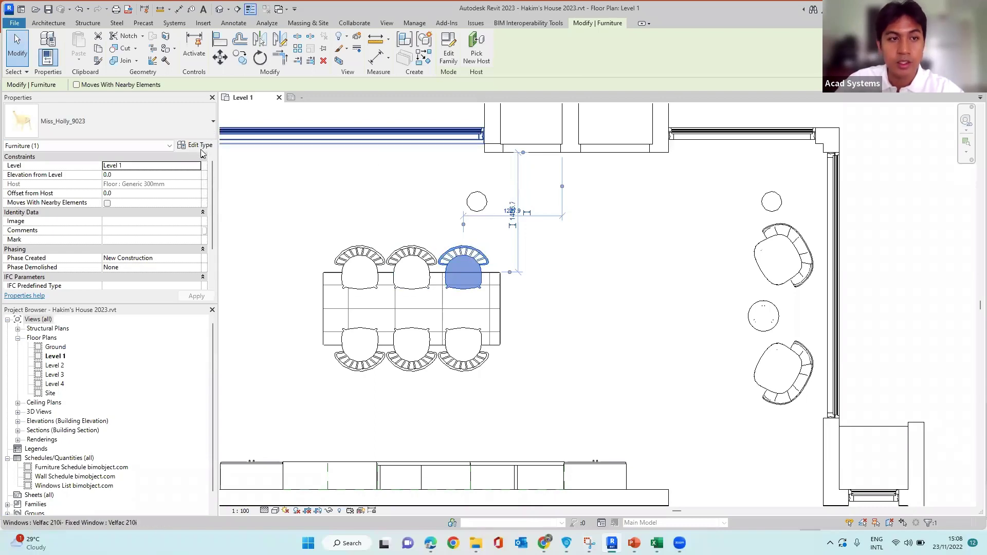
pyautogui.click(200, 145)
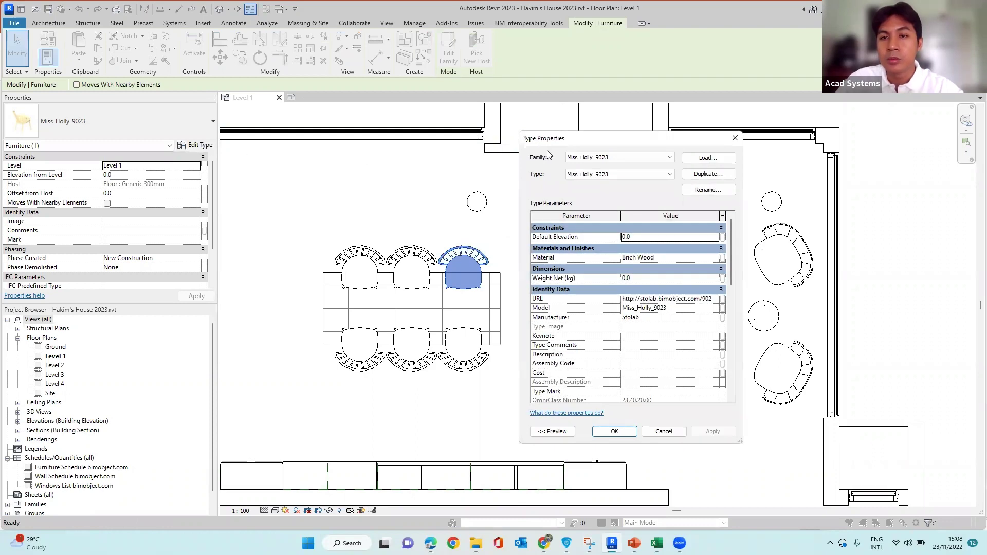
pyautogui.scroll(-6, 579, 272)
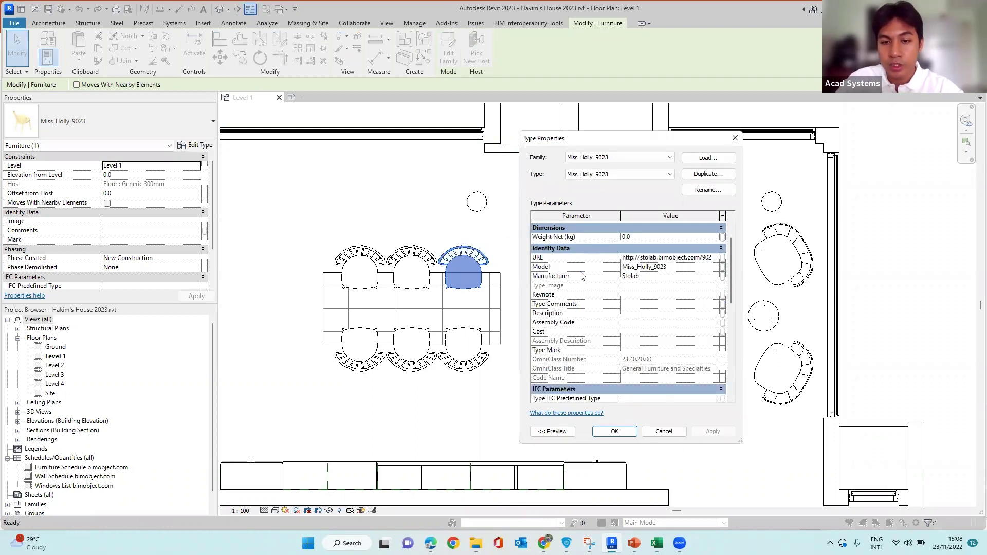
pyautogui.scroll(-4, 581, 276)
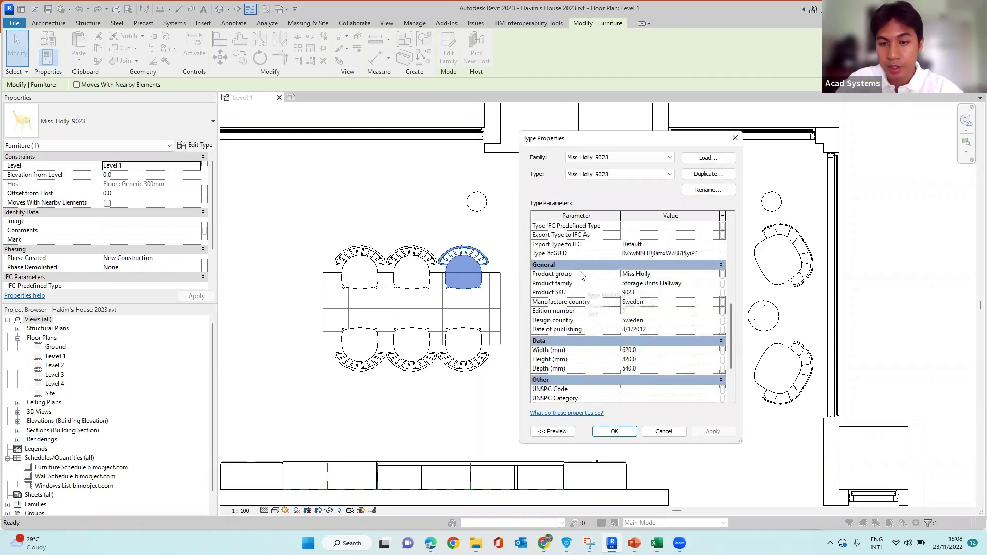
pyautogui.scroll(3, 581, 276)
pyautogui.scroll(5, 581, 276)
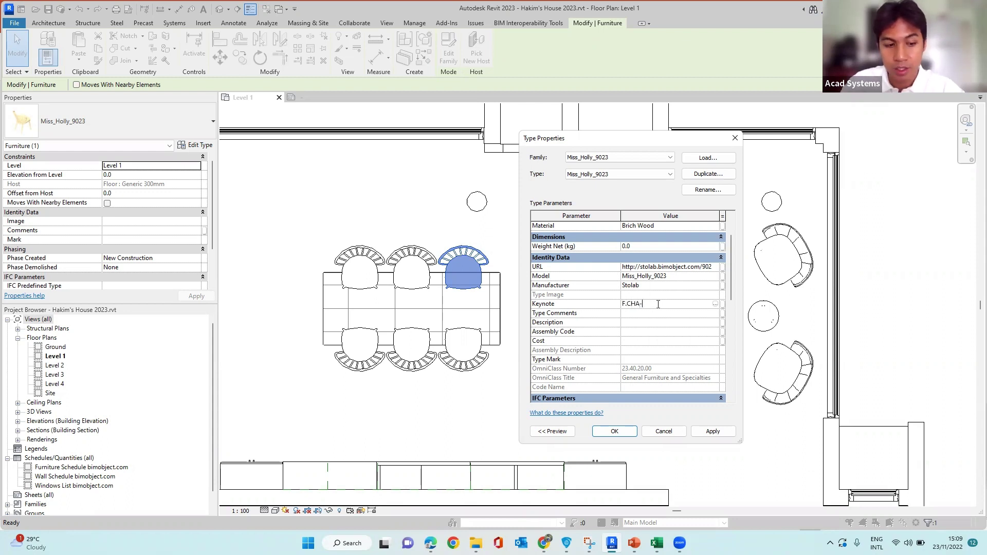
pyautogui.write('1')
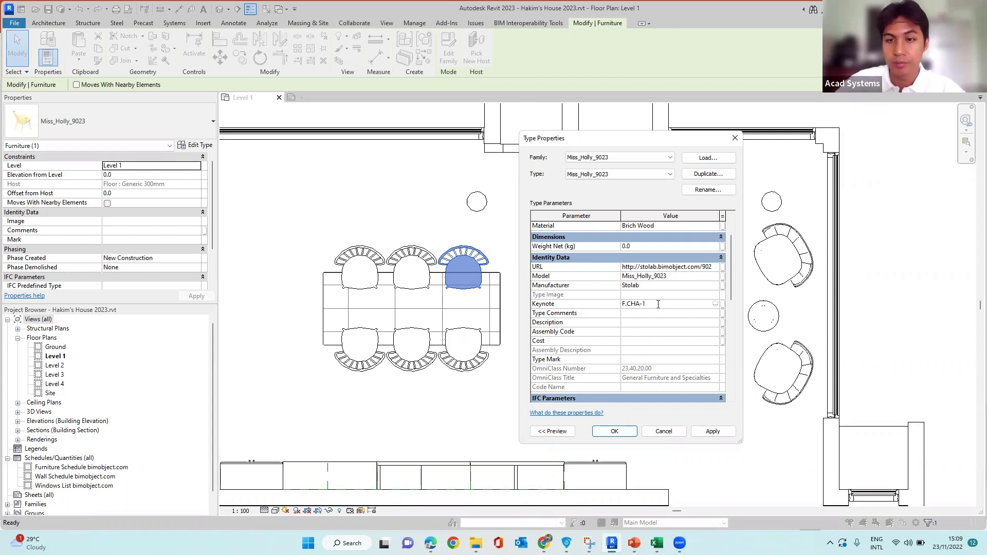
pyautogui.click(628, 433)
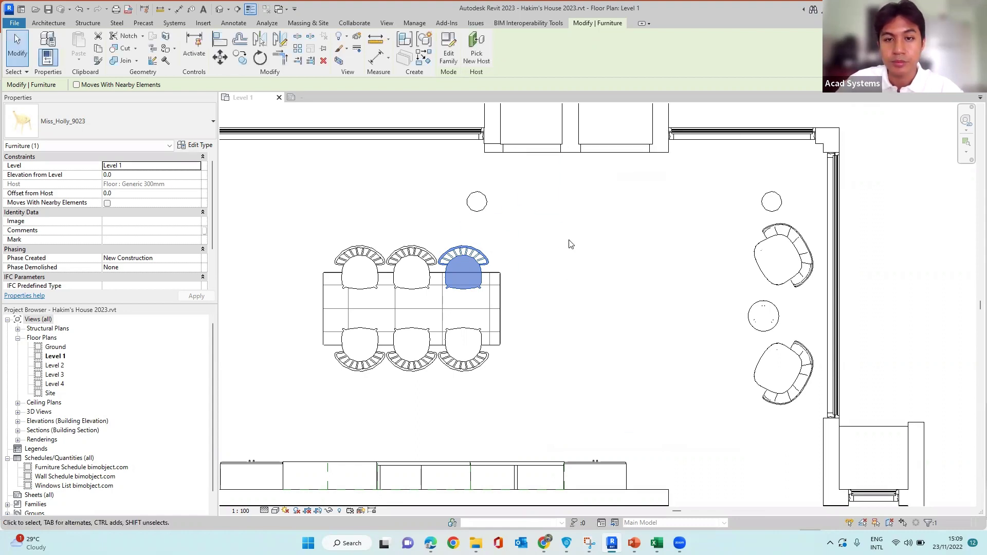
pyautogui.scroll(-1, 473, 243)
# Tag the top-right dining chair with an F.CHA-1 element keynote, its leader ending right of the table
pyautogui.press('Escape')
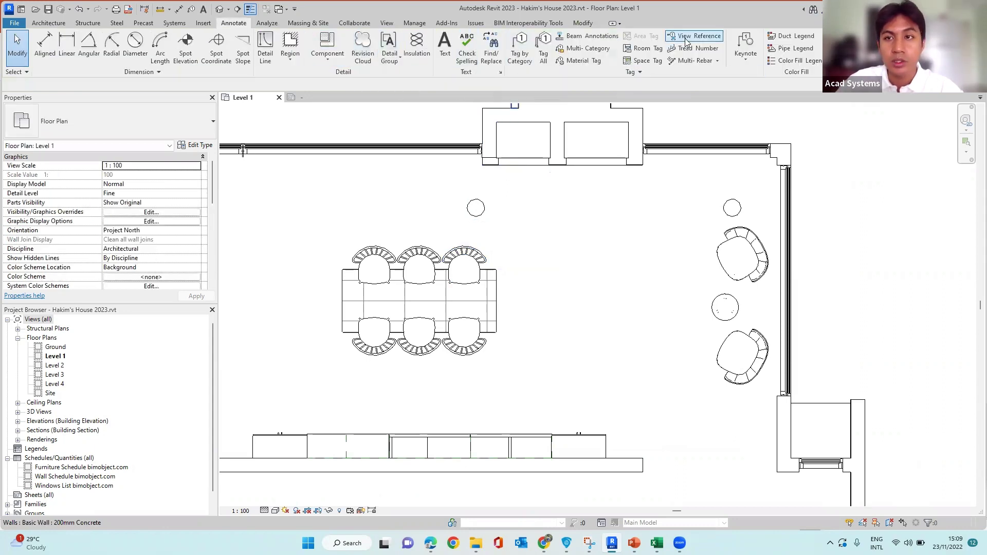
pyautogui.click(743, 61)
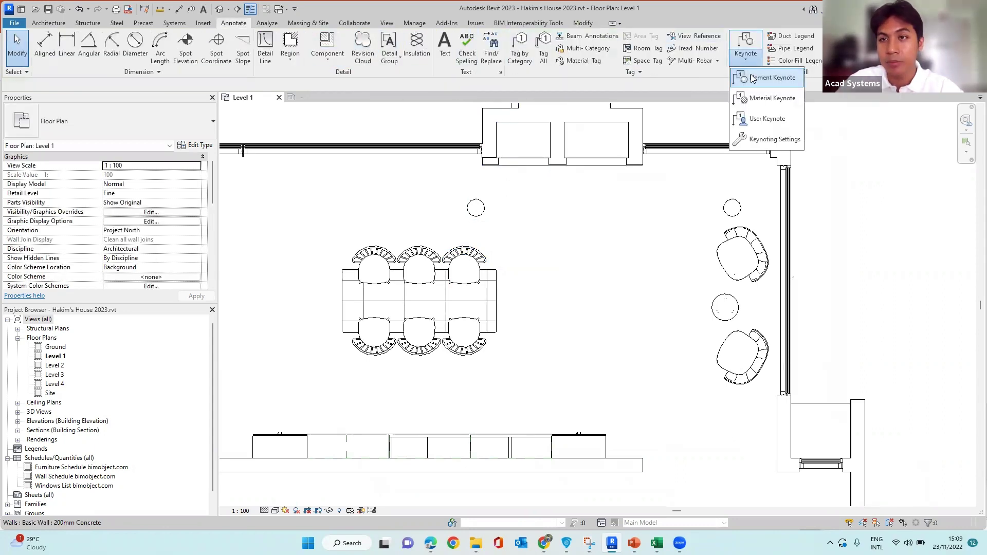
pyautogui.click(752, 78)
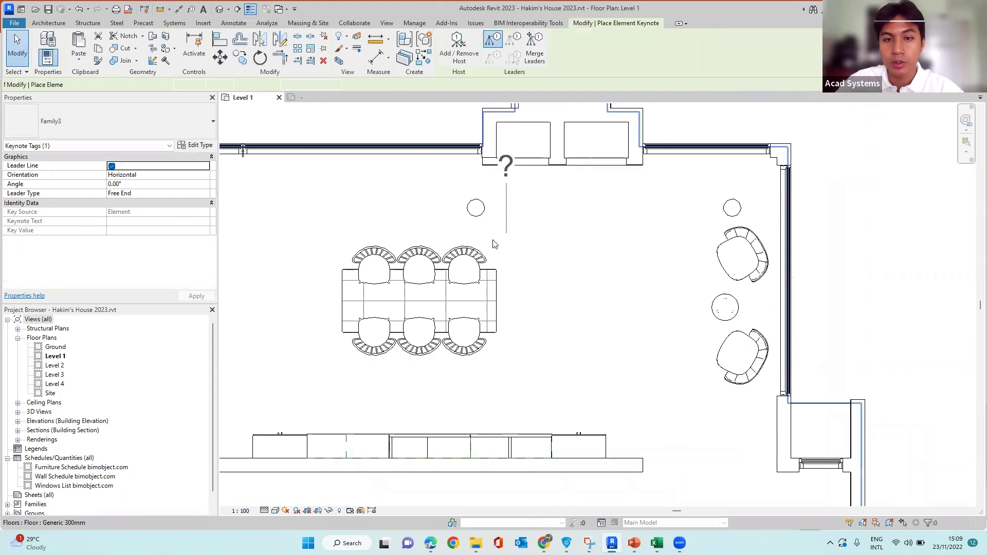
pyautogui.click(469, 256)
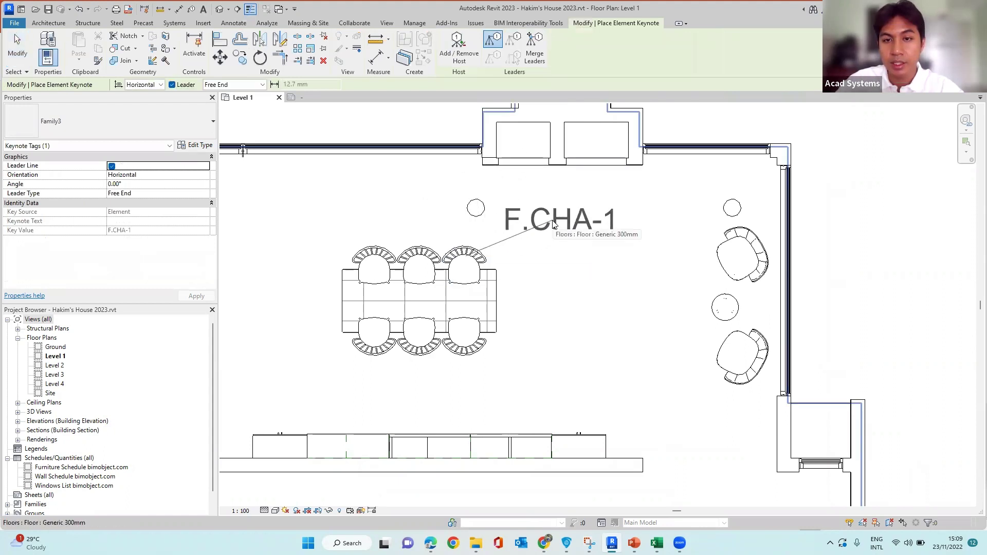
pyautogui.click(553, 223)
pyautogui.click(632, 222)
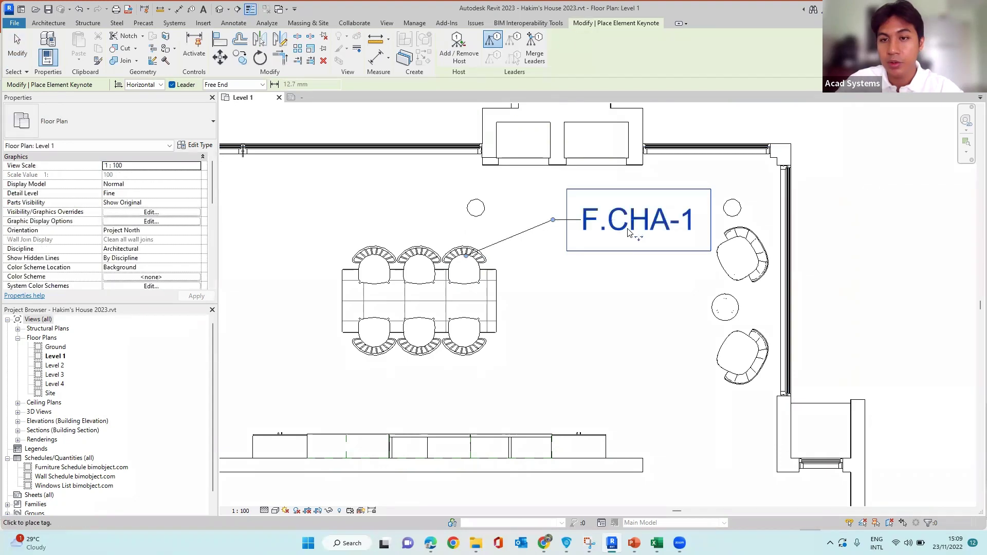
pyautogui.scroll(2, 677, 237)
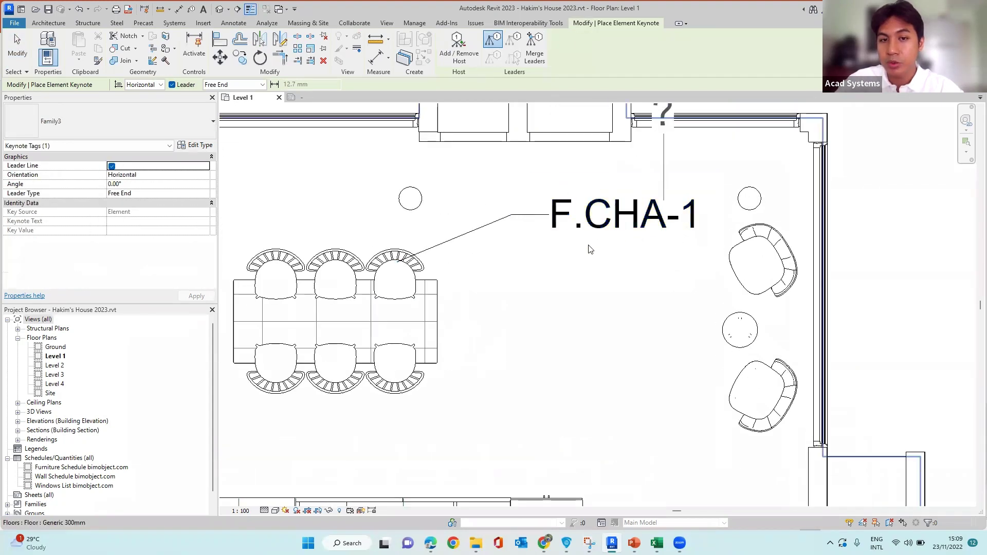
pyautogui.press('Escape')
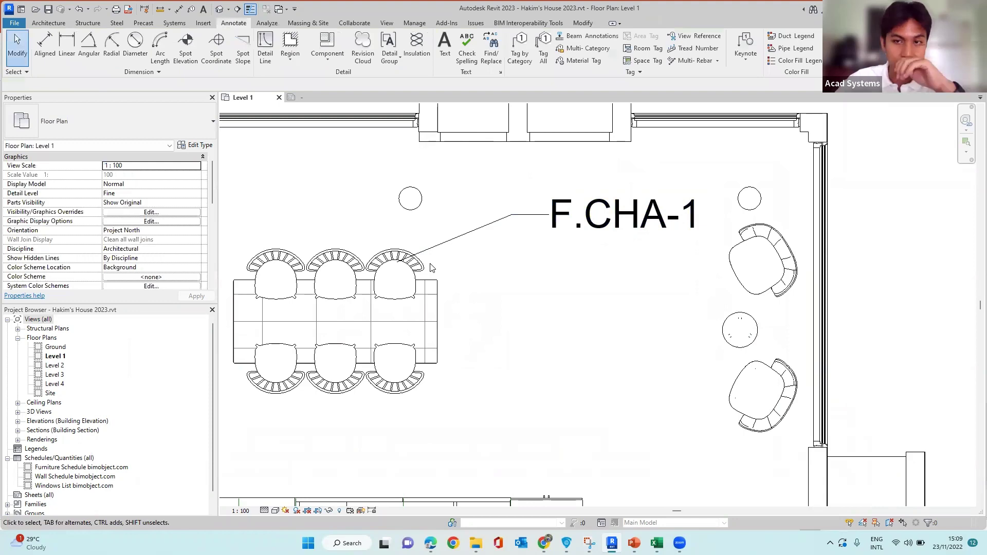
# Select the newly tagged dining chair
pyautogui.scroll(-3, 434, 229)
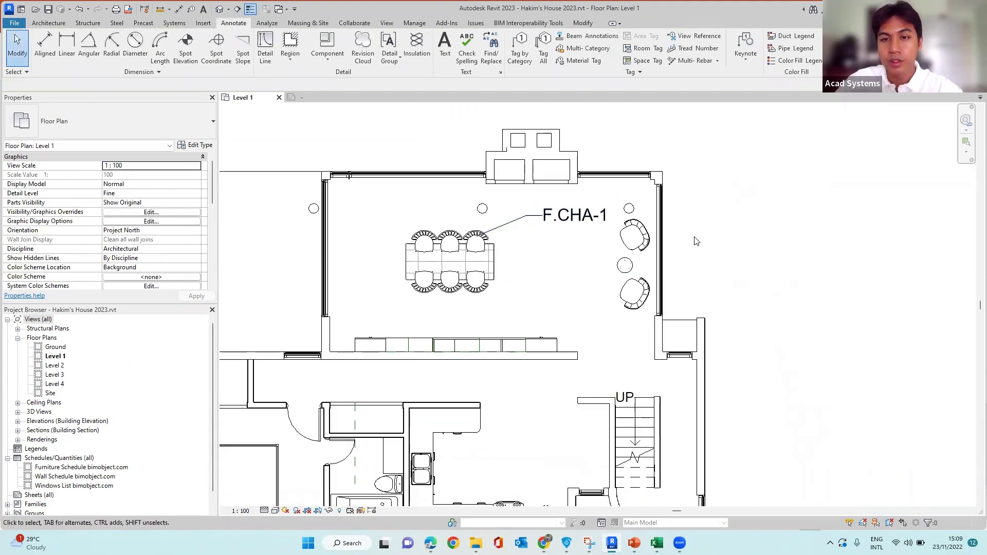
pyautogui.scroll(1, 551, 247)
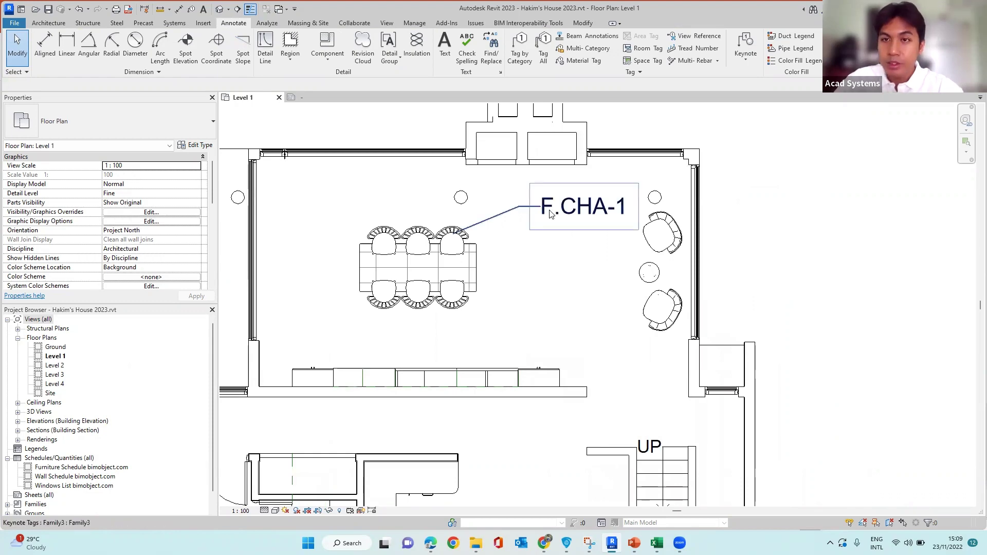
pyautogui.scroll(1, 466, 236)
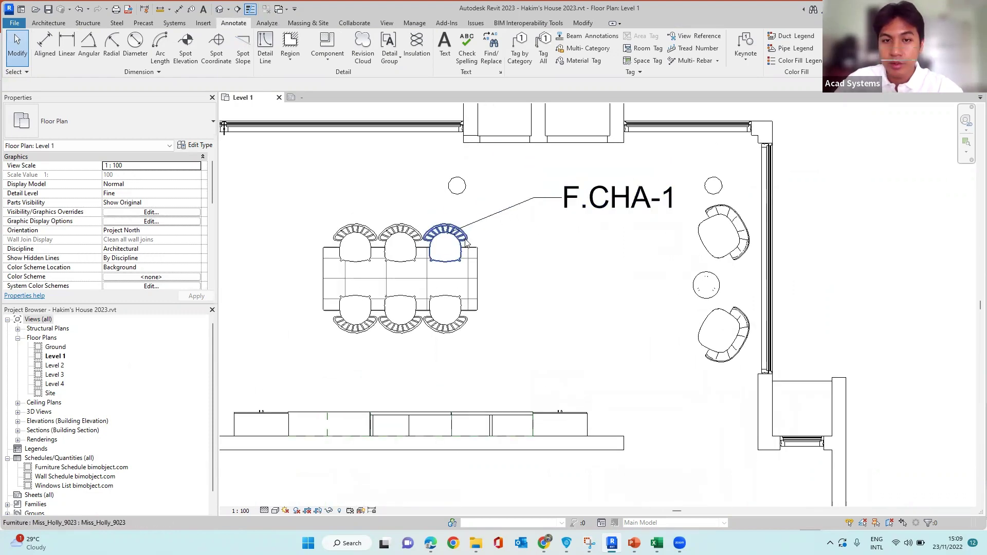
pyautogui.click(467, 242)
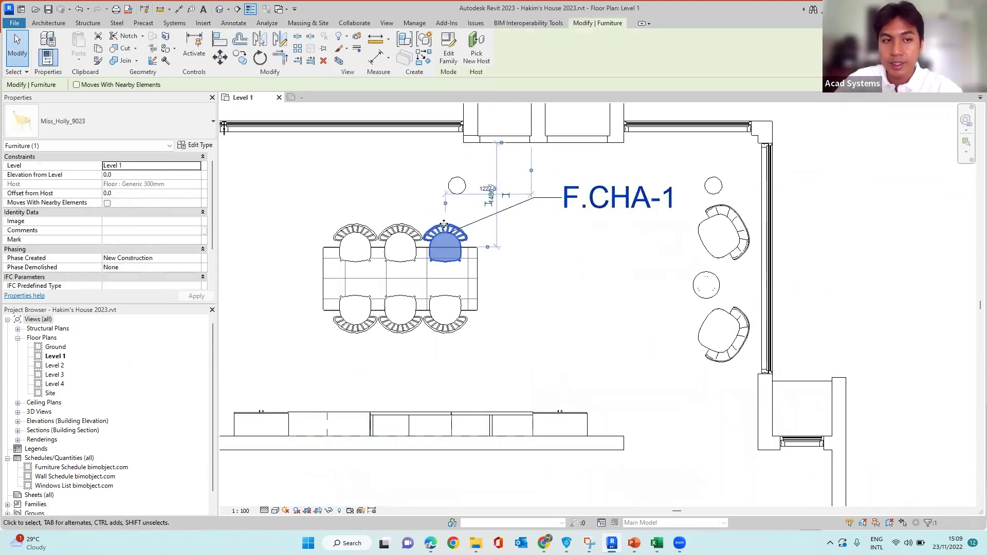
pyautogui.click(510, 260)
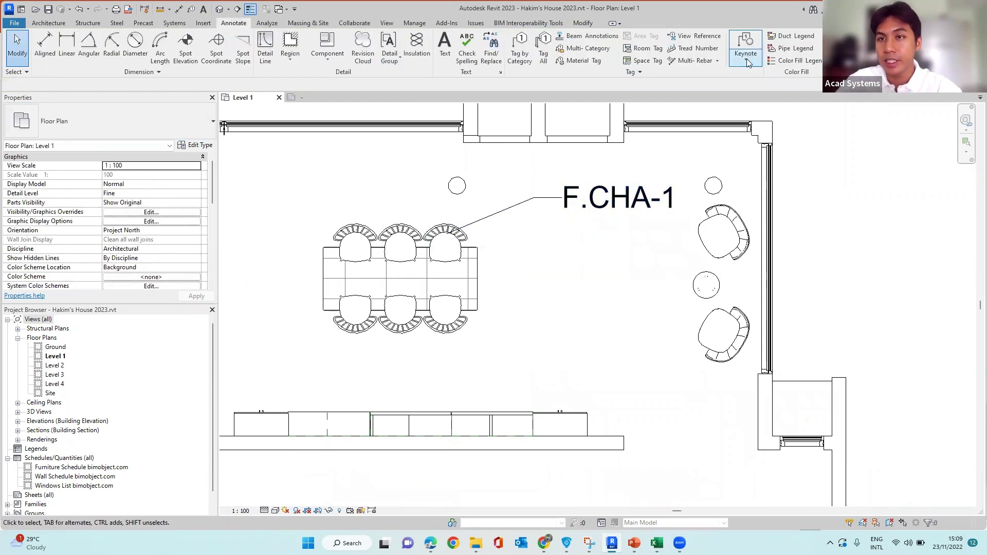
pyautogui.click(747, 61)
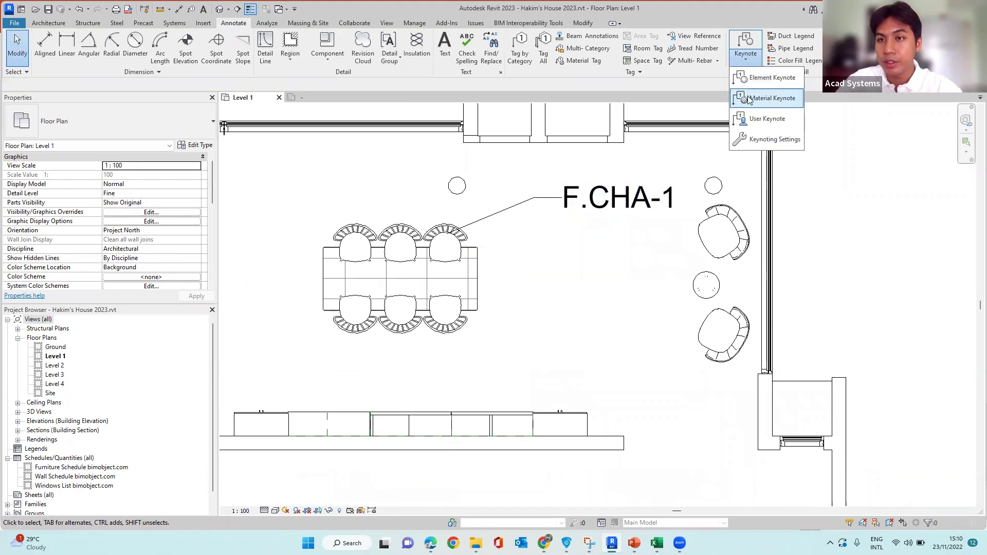
pyautogui.press('Escape')
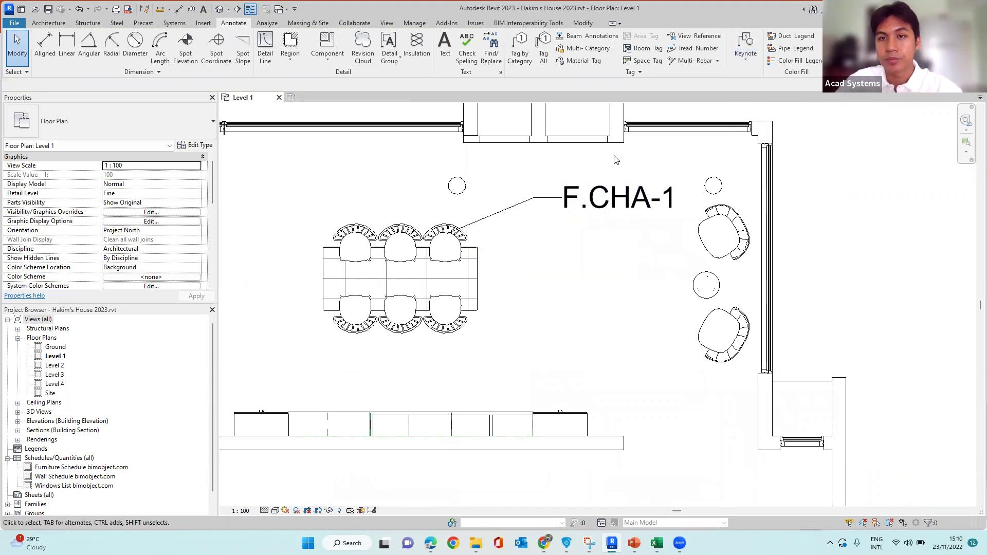
pyautogui.scroll(-1, 616, 160)
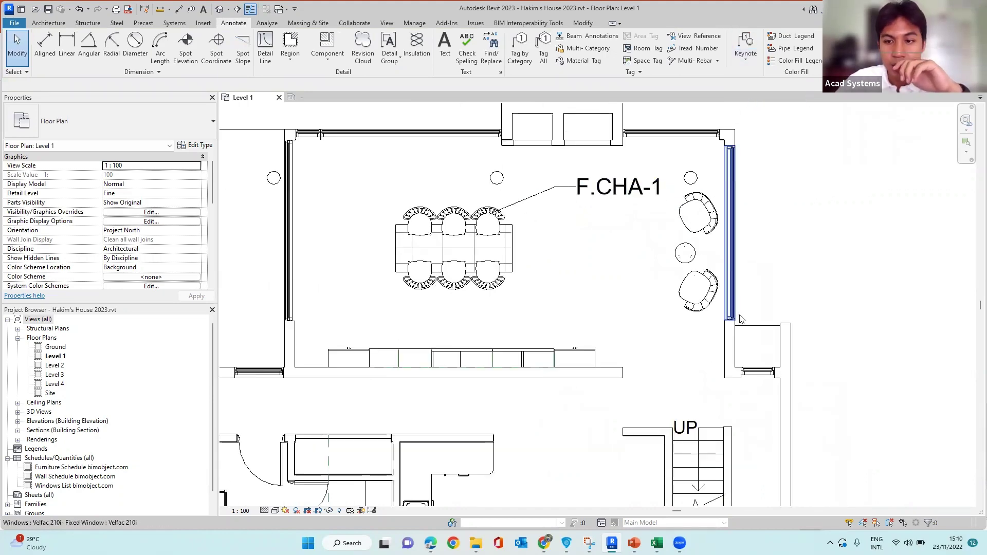
pyautogui.click(748, 340)
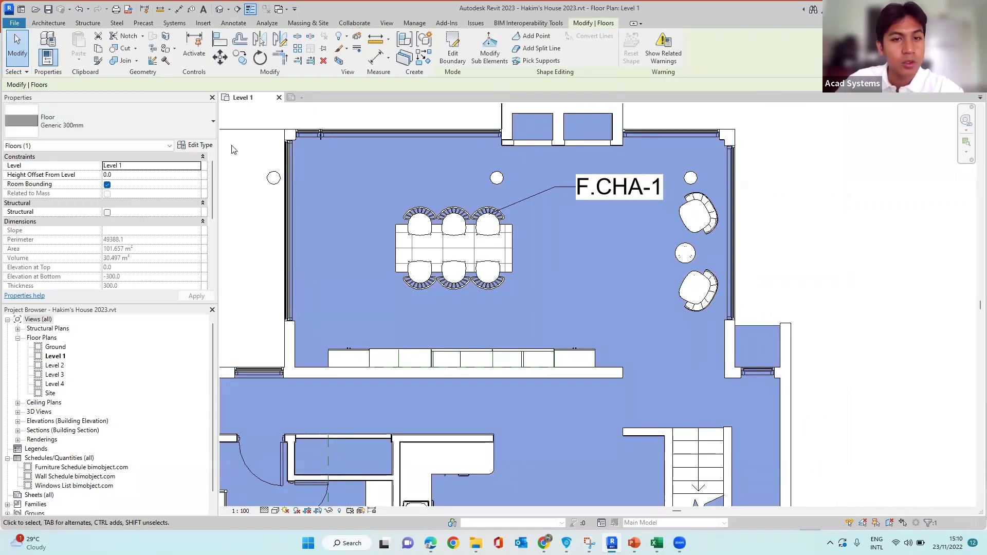
# Show the Generic 300mm floor type's Edit Assembly with its 300.0 concrete structure layer
pyautogui.click(208, 146)
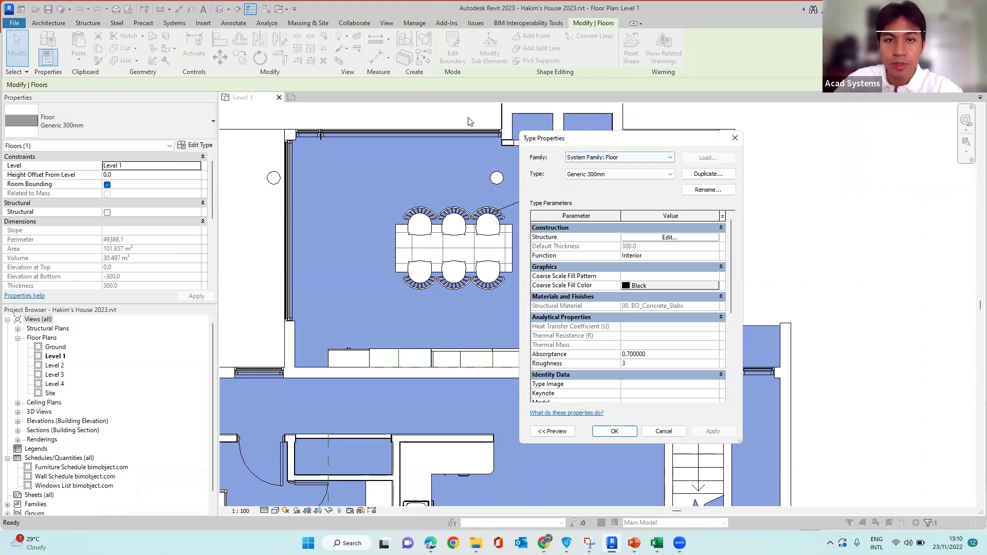
pyautogui.moveTo(520, 142); pyautogui.dragTo(420, 119)
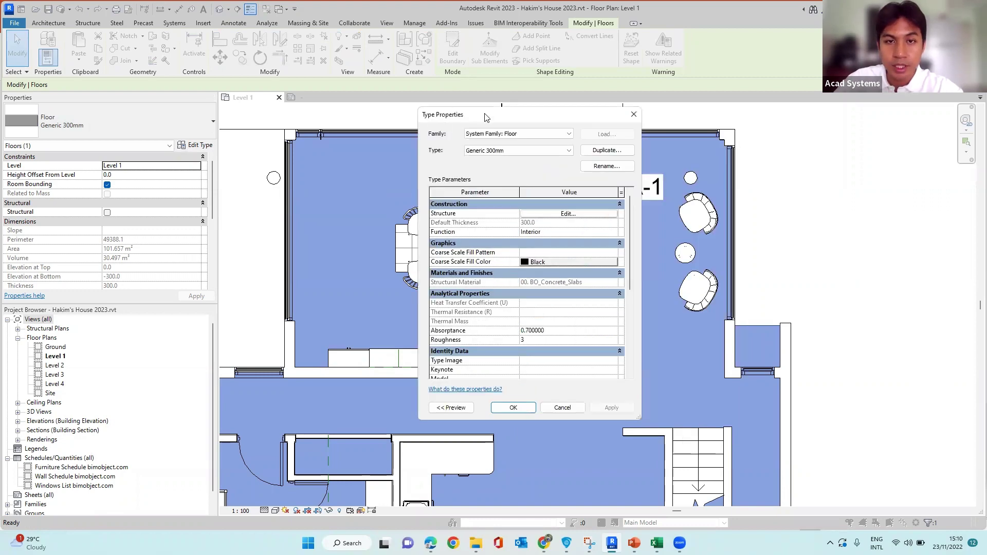
pyautogui.click(554, 214)
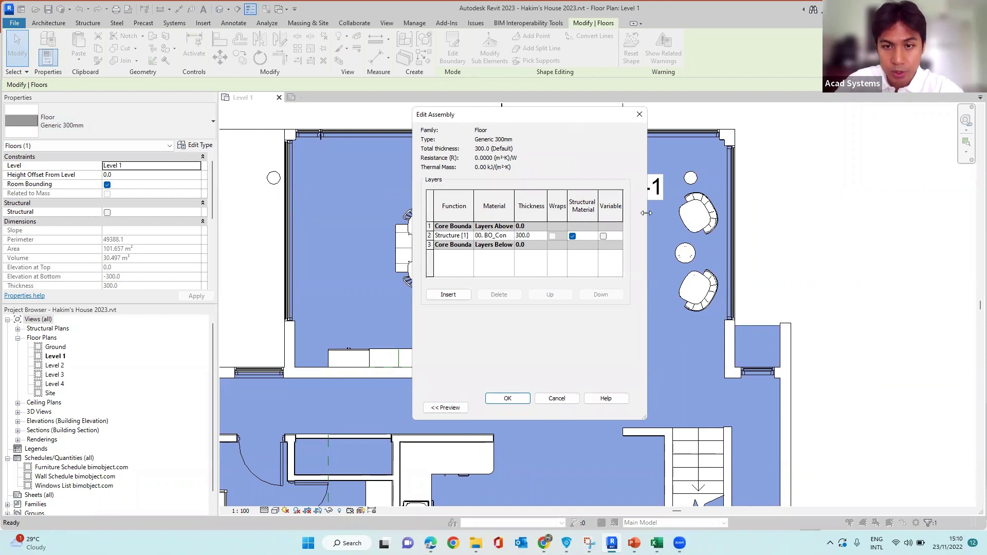
# Insert a Finish 1 [4] layer at the top of the Generic 300mm floor assembly
pyautogui.moveTo(646, 213); pyautogui.dragTo(776, 213)
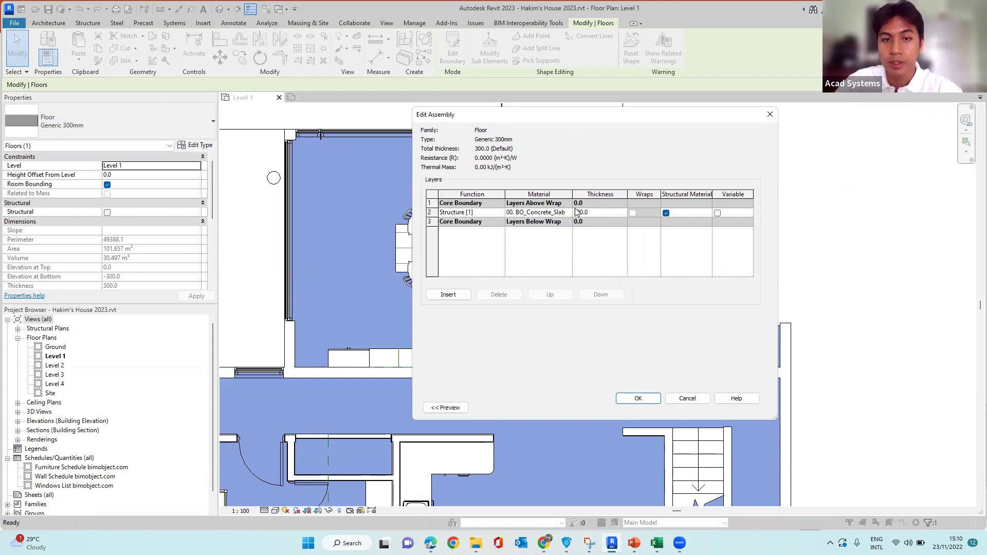
pyautogui.click(440, 293)
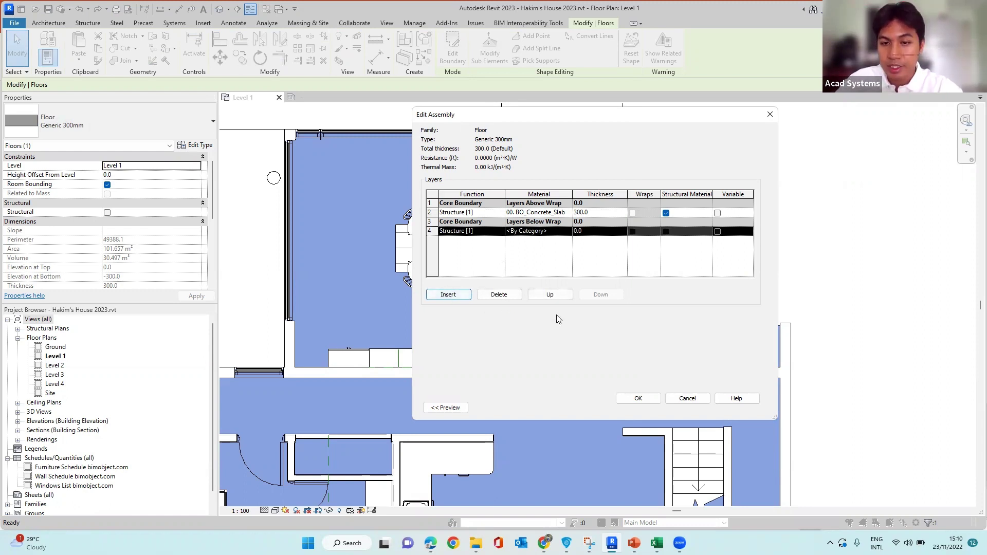
pyautogui.click(549, 296)
pyautogui.click(549, 296)
pyautogui.click(549, 296)
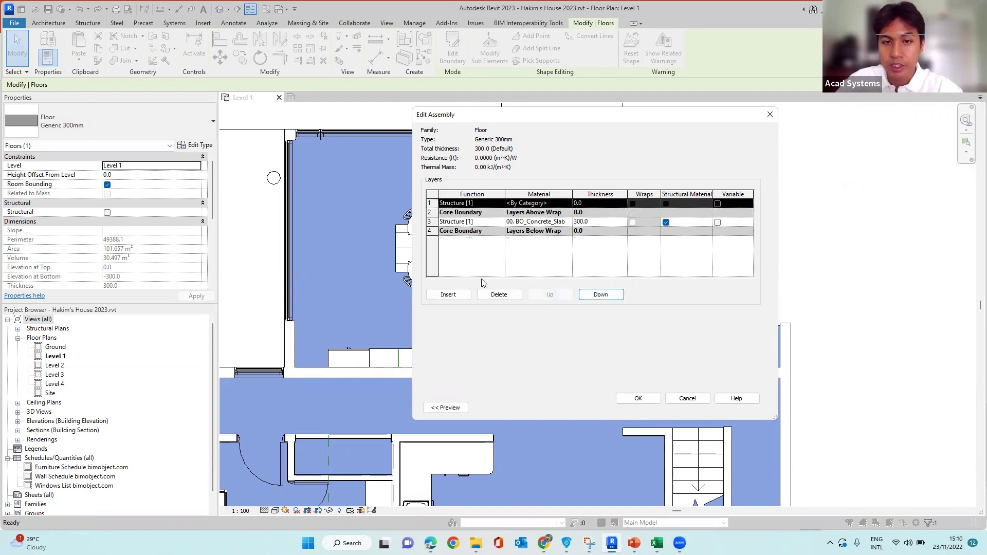
pyautogui.click(499, 204)
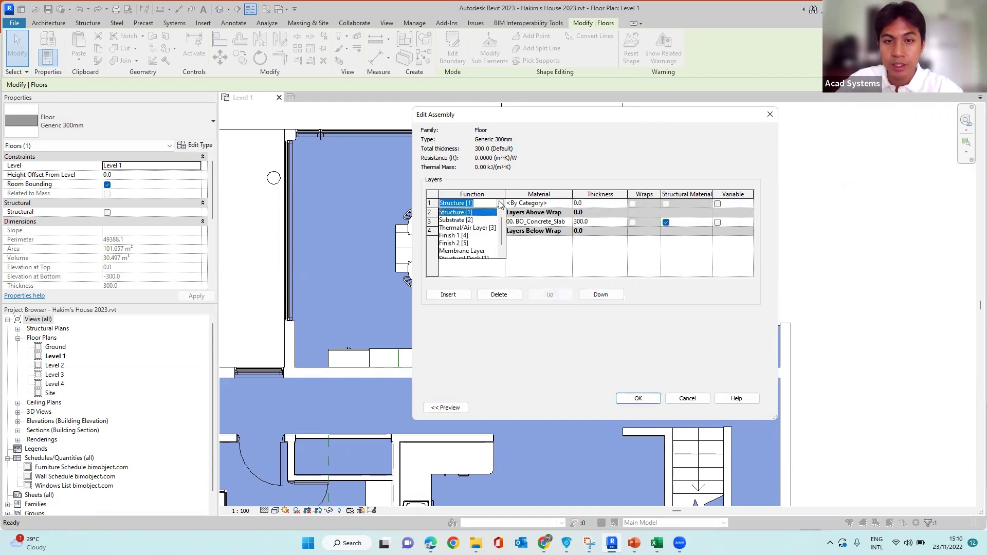
pyautogui.click(453, 235)
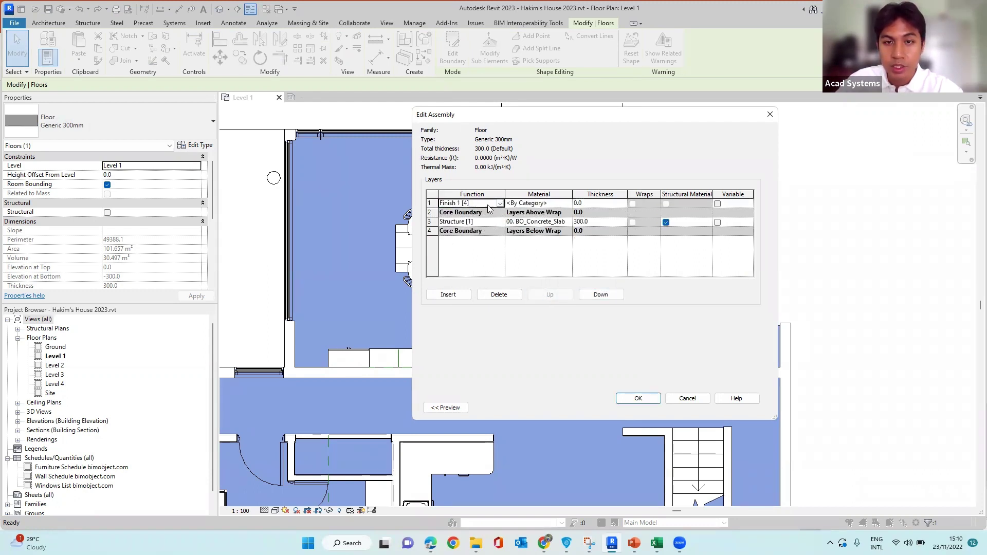
pyautogui.click(568, 206)
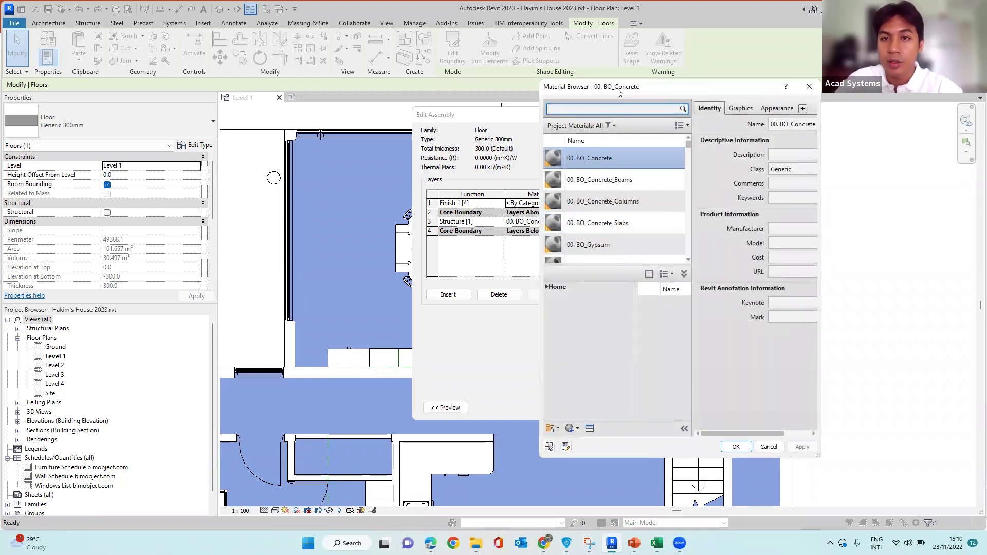
# Search the Material Browser for 'Ti' and add Ceramic Tile to the project
pyautogui.moveTo(568, 83); pyautogui.dragTo(519, 74)
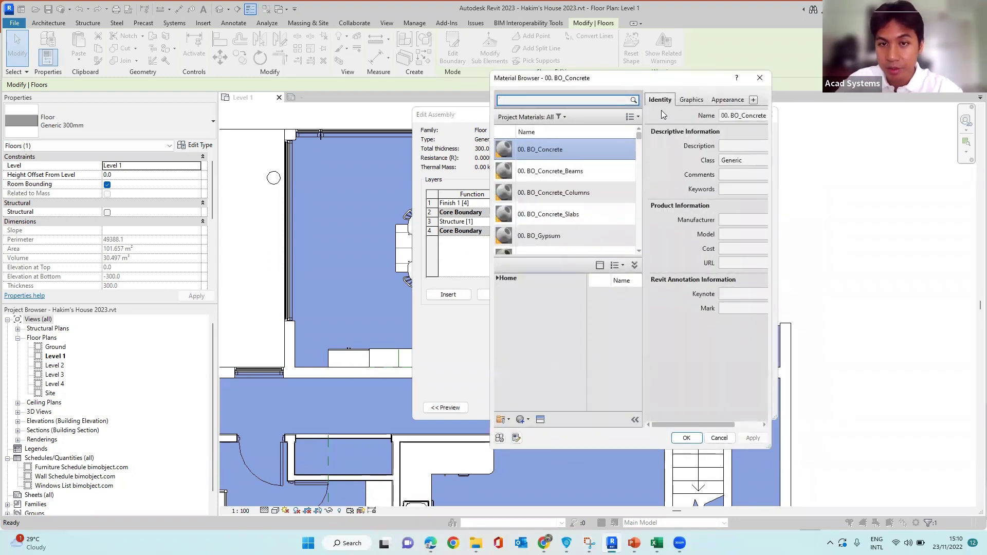
pyautogui.click(595, 103)
pyautogui.write('T')
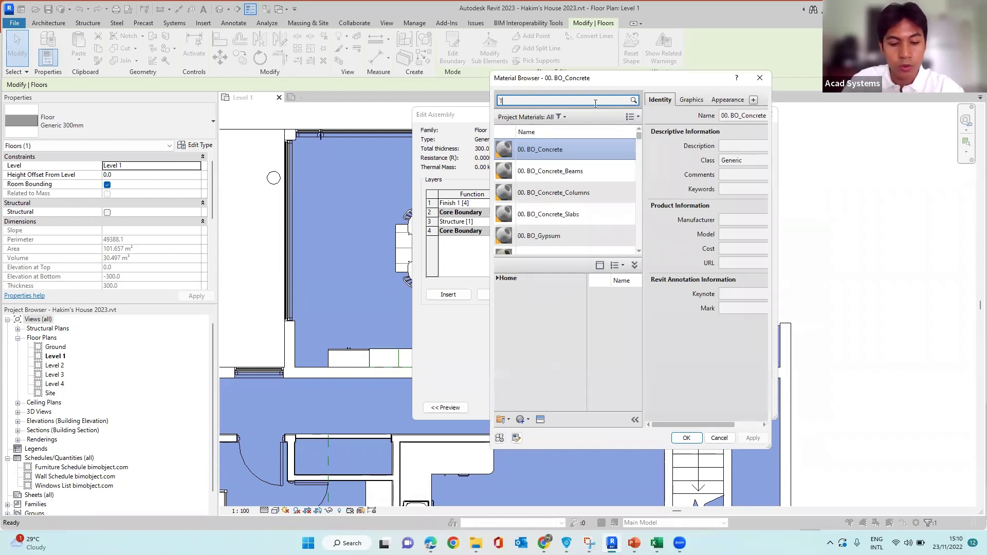
pyautogui.write('ile')
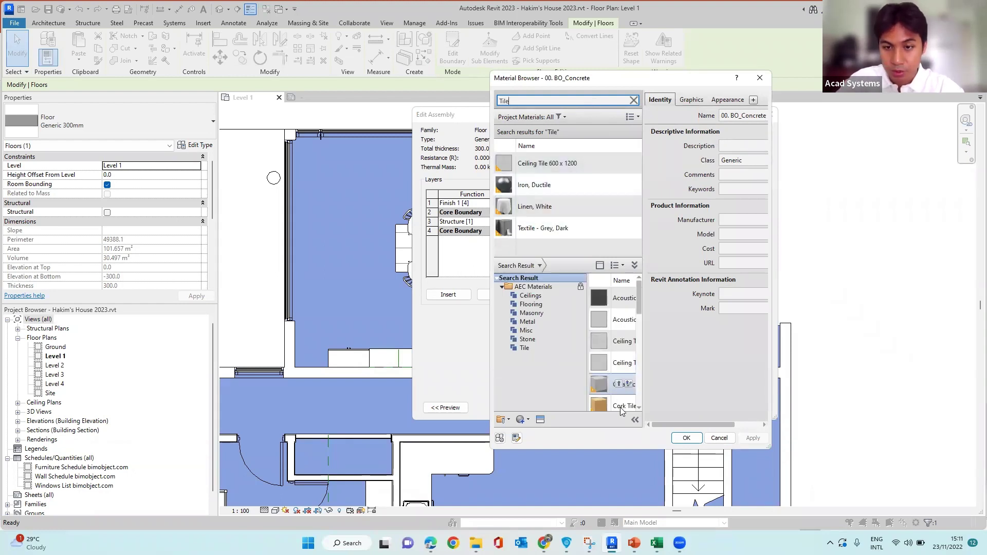
pyautogui.moveTo(633, 379)
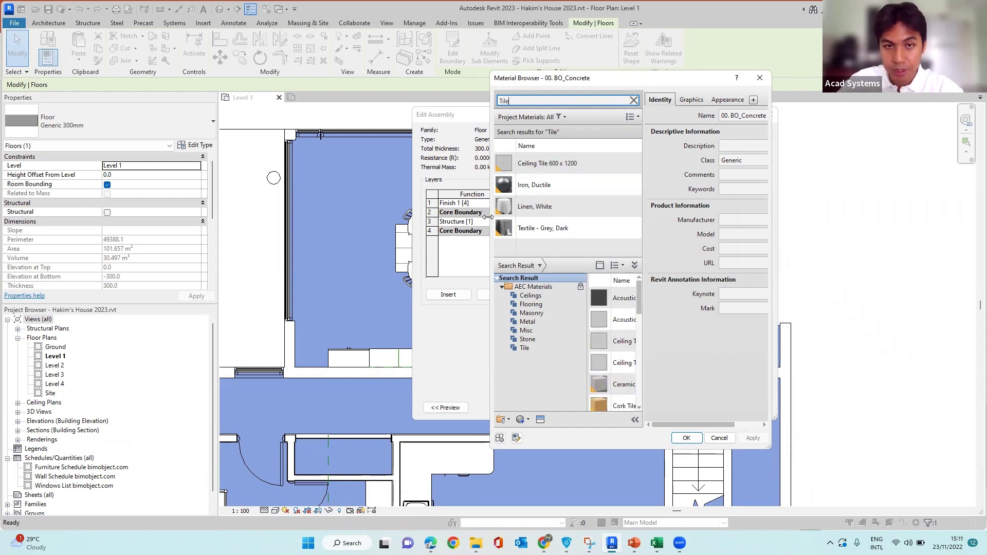
pyautogui.moveTo(486, 217); pyautogui.dragTo(420, 217)
pyautogui.moveTo(568, 389)
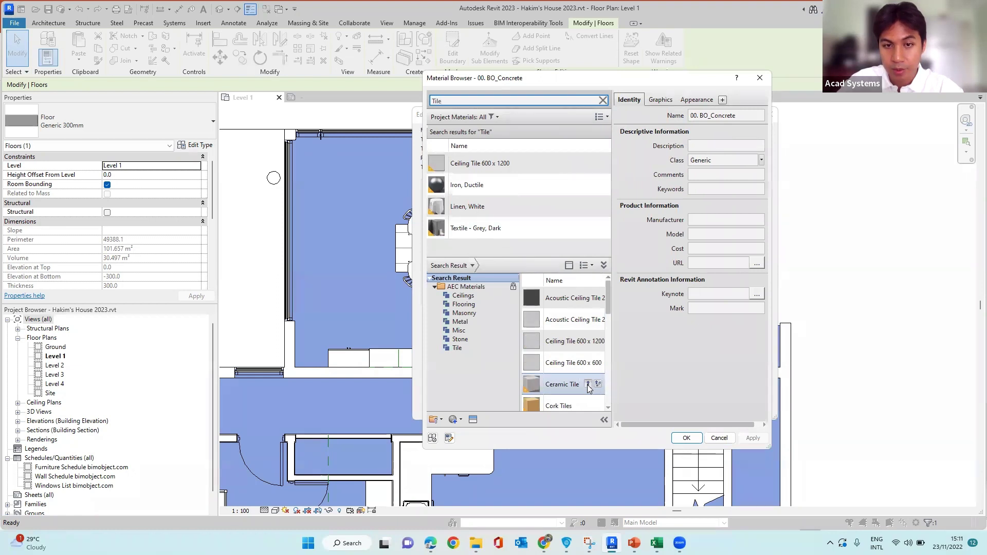
pyautogui.click(588, 386)
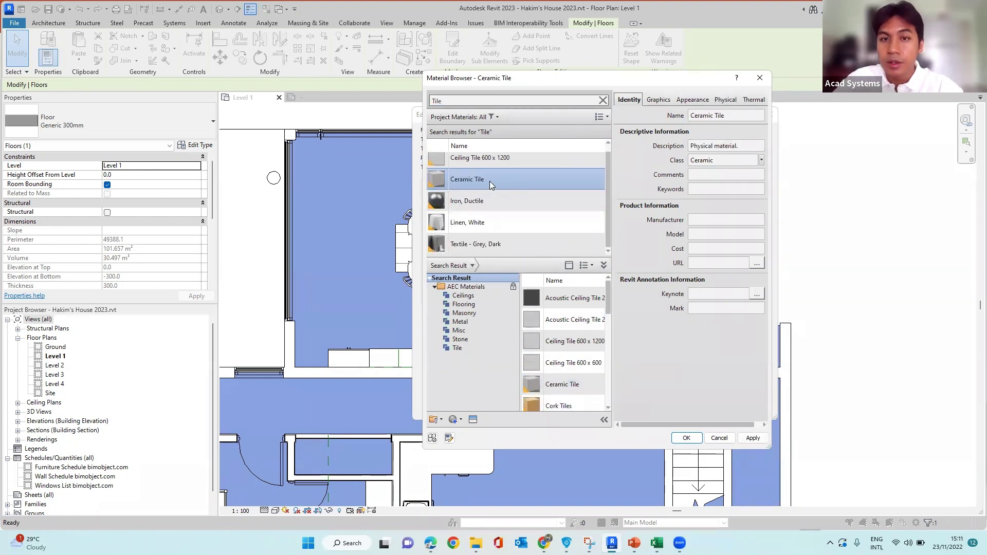
# Set Ceramic Tile's keynote to CER and accept it as the finish material
pyautogui.scroll(1, 539, 174)
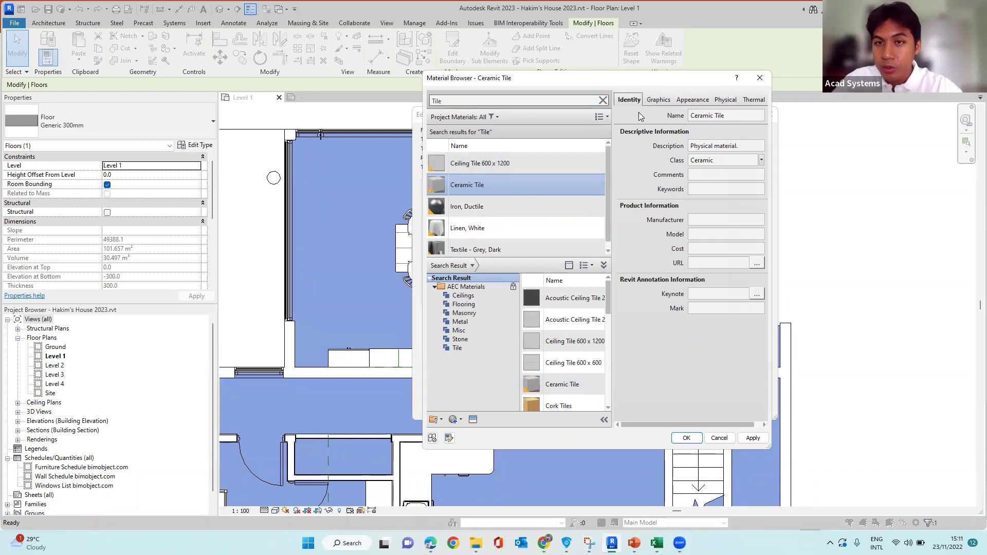
pyautogui.click(698, 298)
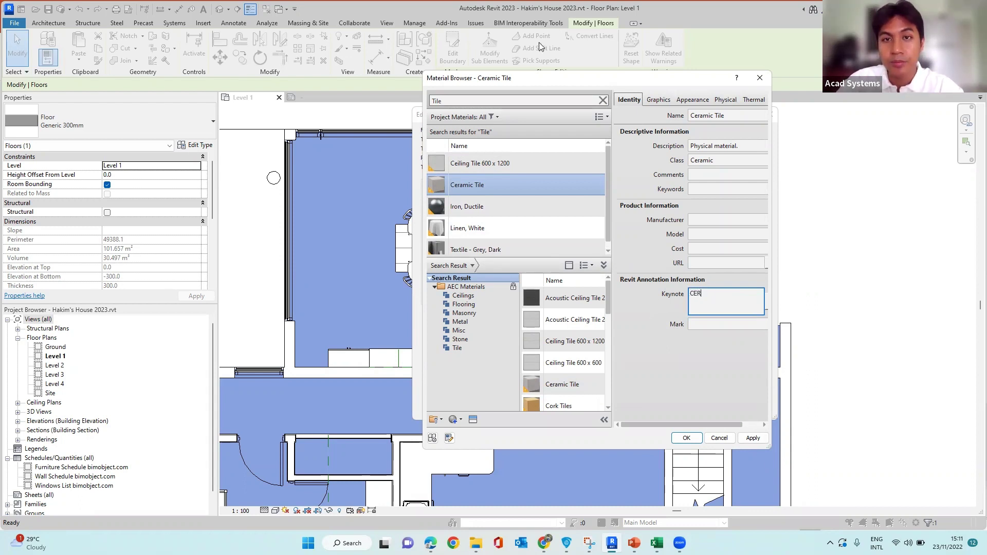
pyautogui.click(728, 250)
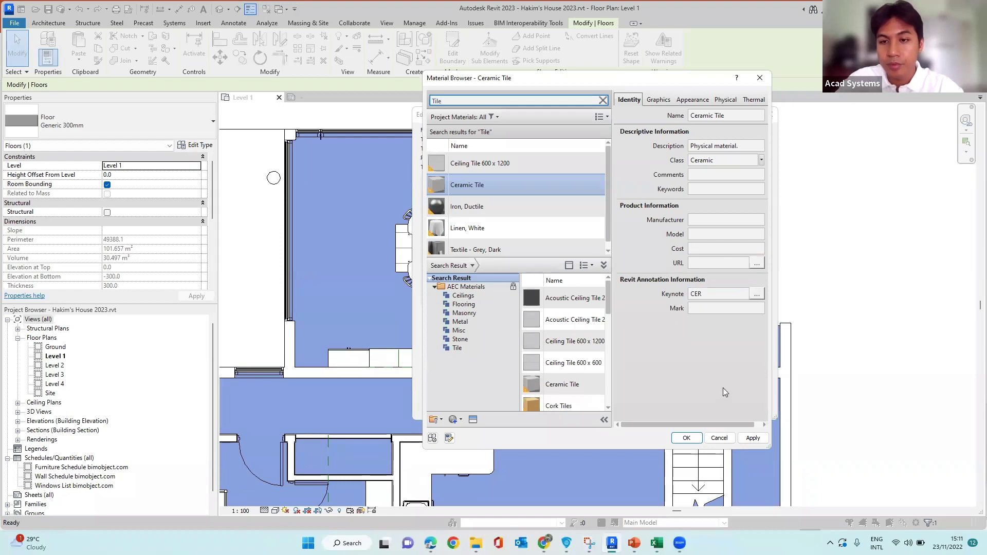
pyautogui.click(698, 437)
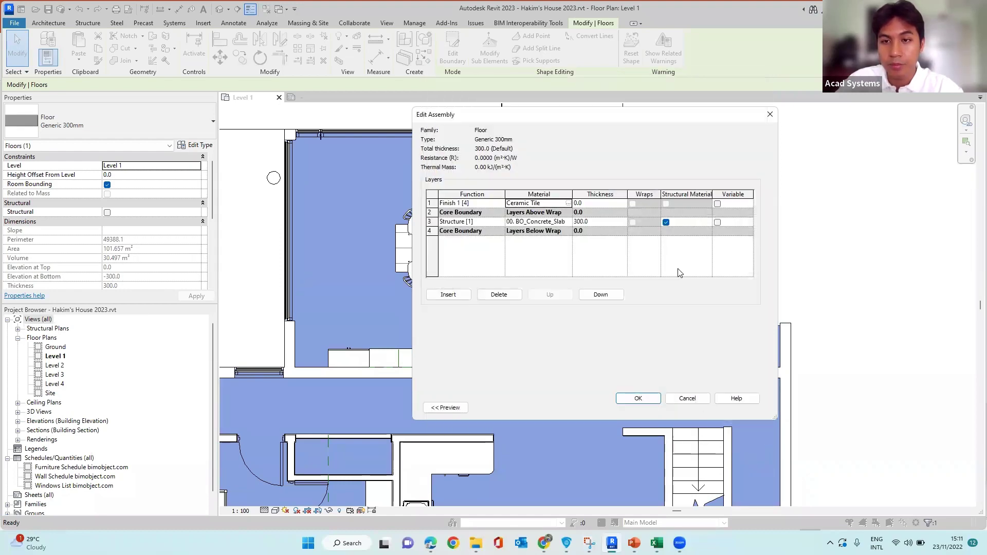
# Give the Ceramic Tile finish layer a 20 mm thickness and confirm the assembly
pyautogui.click(639, 398)
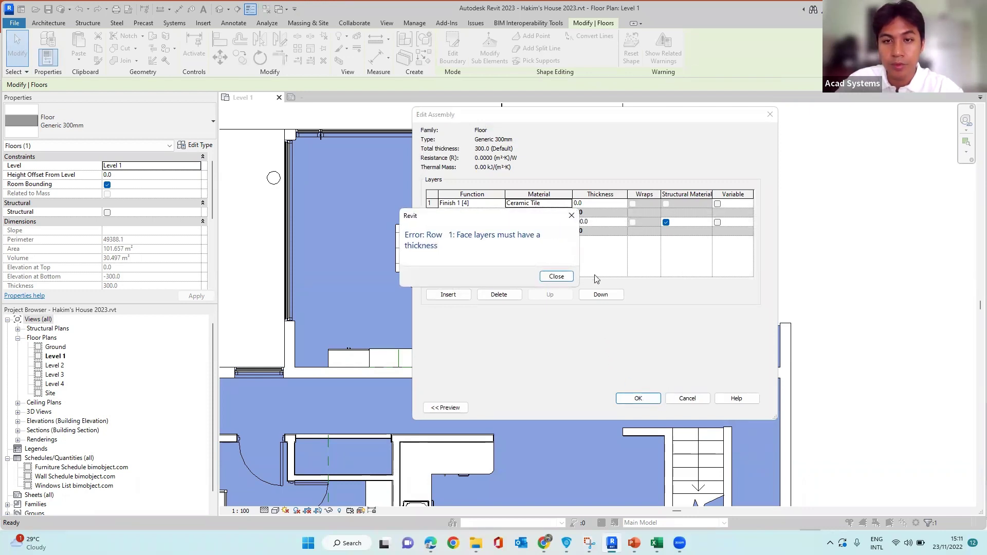
pyautogui.click(571, 215)
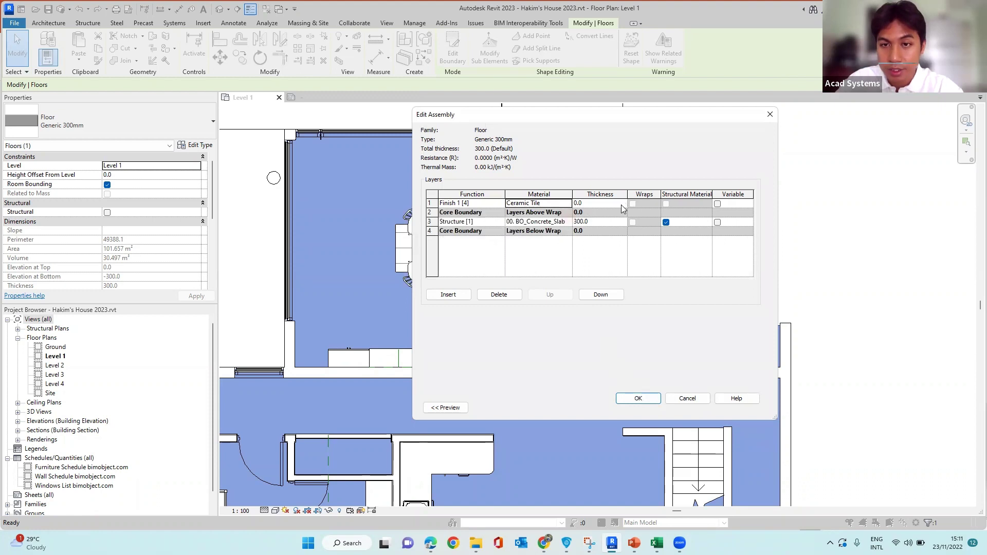
pyautogui.click(623, 204)
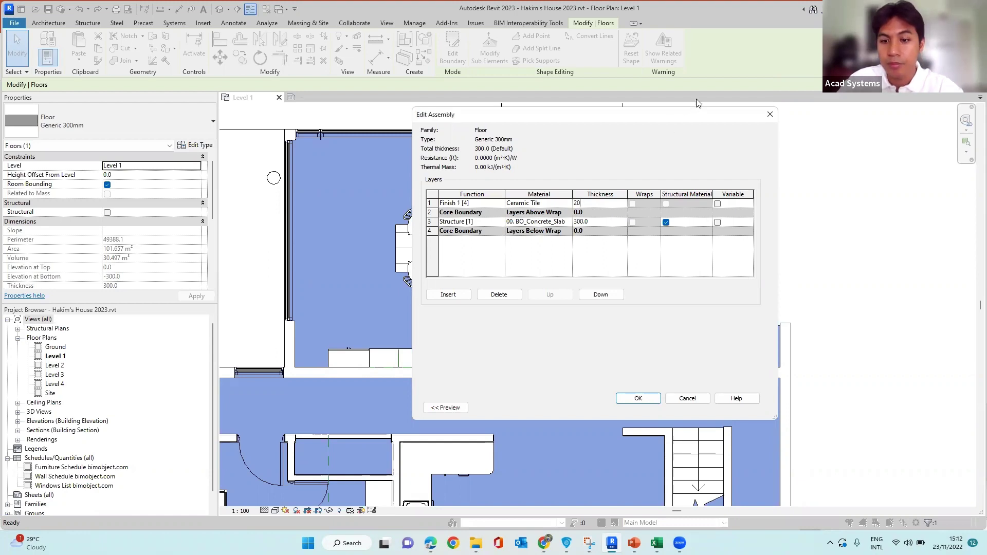
pyautogui.click(656, 399)
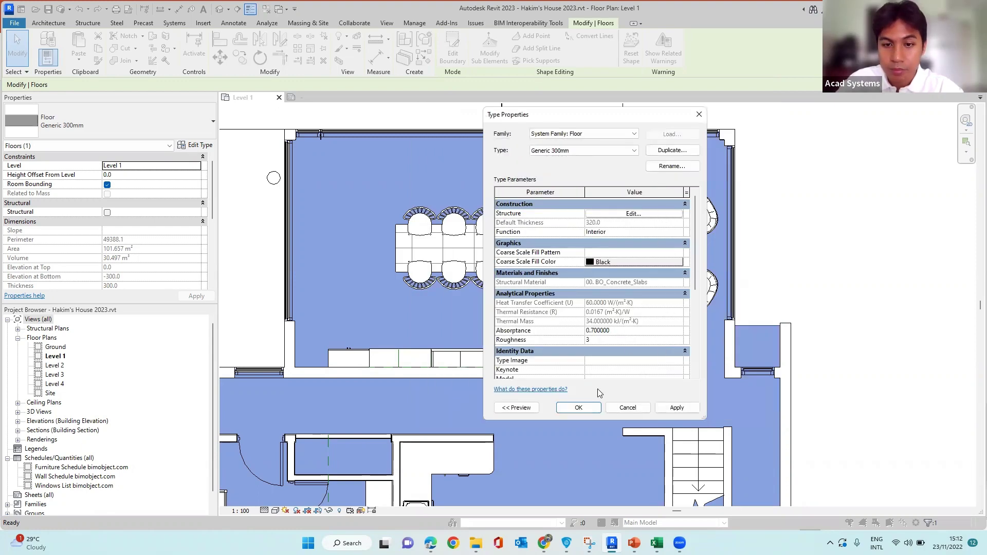
# Apply the 320.0-thick floor type and return to the Level 1 plan with nothing selected
pyautogui.click(579, 408)
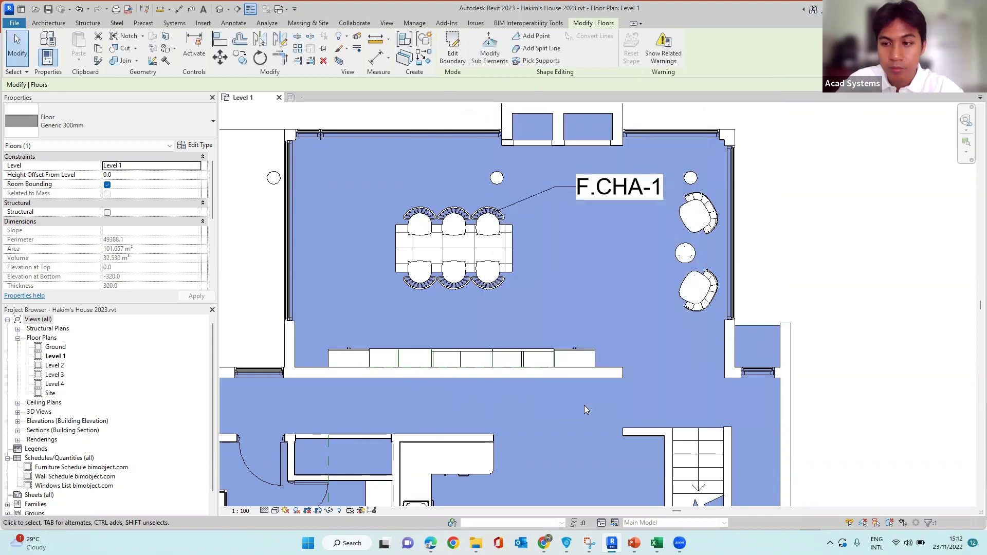
pyautogui.scroll(-3, 628, 222)
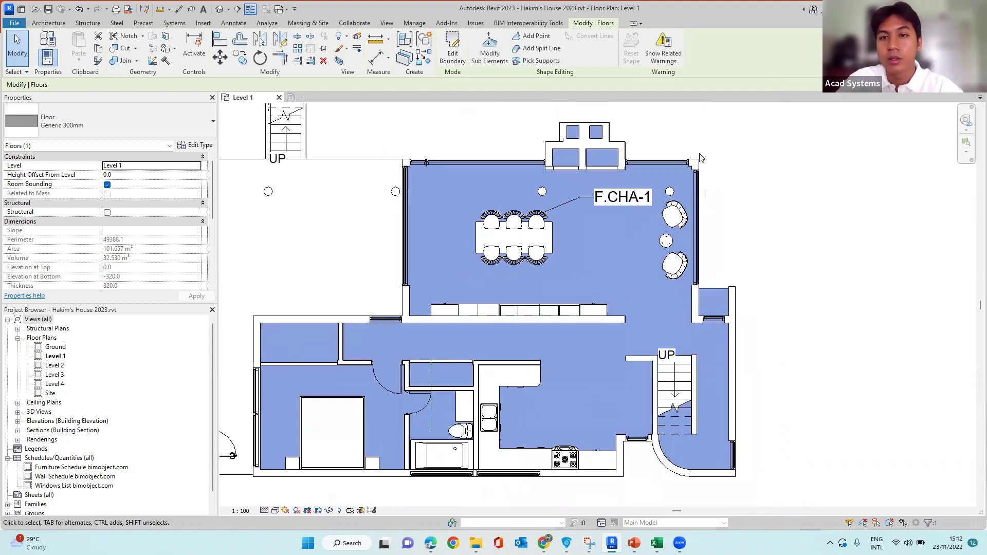
pyautogui.press('Escape')
pyautogui.scroll(3, 651, 234)
pyautogui.scroll(2, 651, 234)
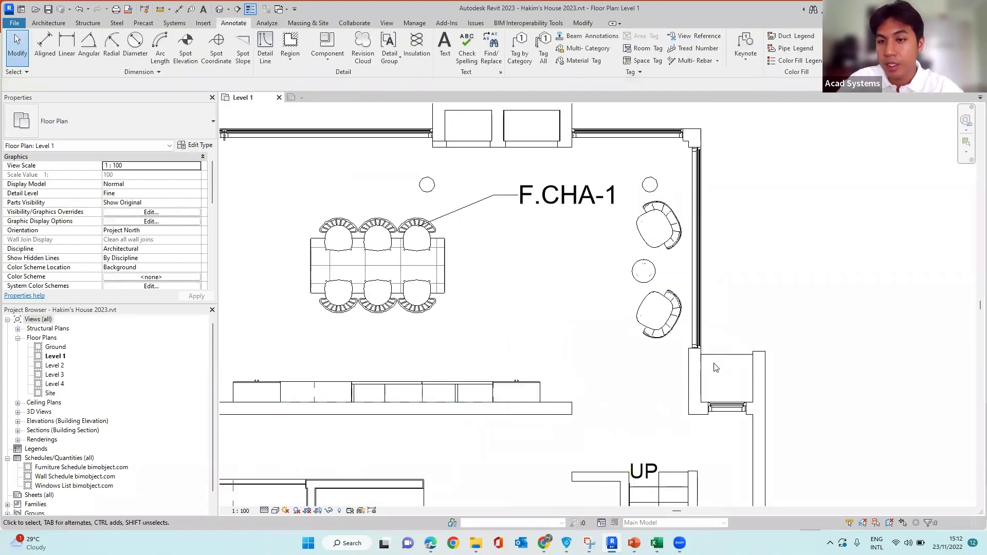
pyautogui.click(723, 361)
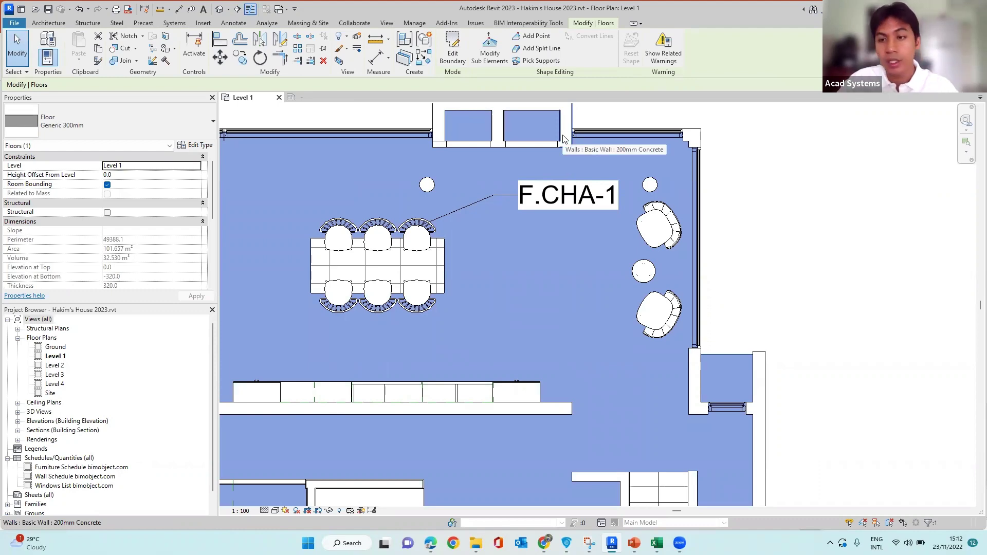
pyautogui.click(758, 139)
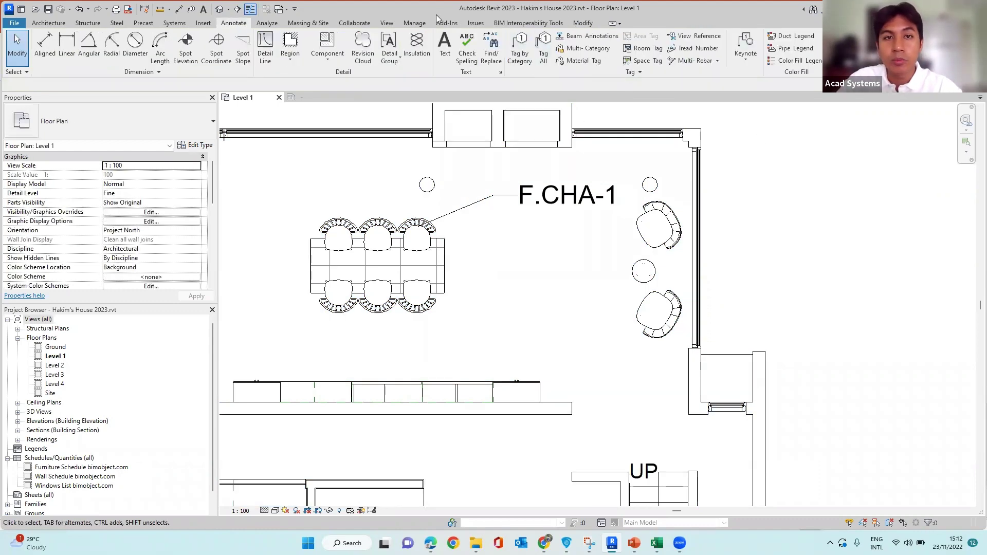
# Place a CER material keynote with a leader on the ceramic-tiled dining floor
pyautogui.click(752, 67)
pyautogui.click(762, 100)
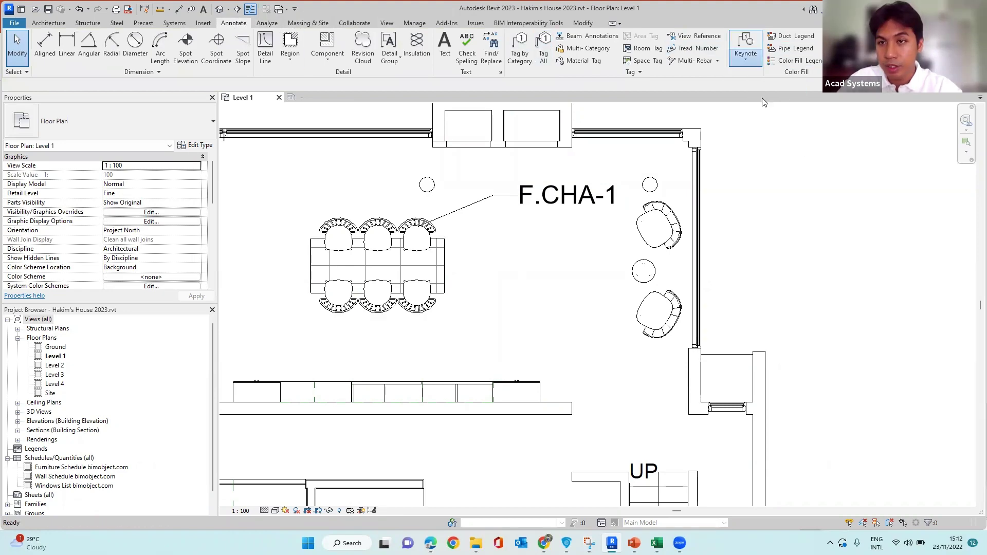
pyautogui.scroll(-3, 693, 195)
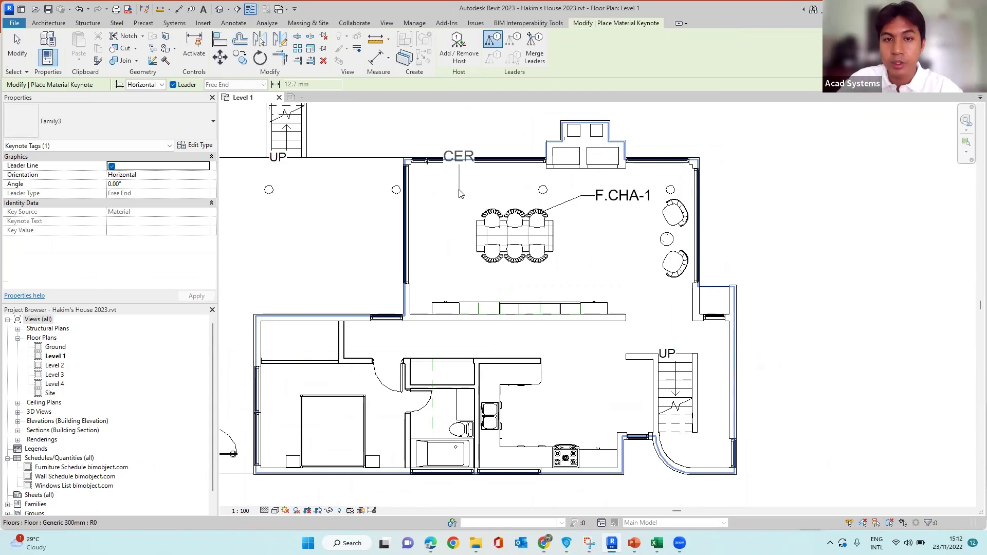
pyautogui.scroll(3, 457, 193)
pyautogui.scroll(-2, 465, 153)
pyautogui.scroll(1, 465, 153)
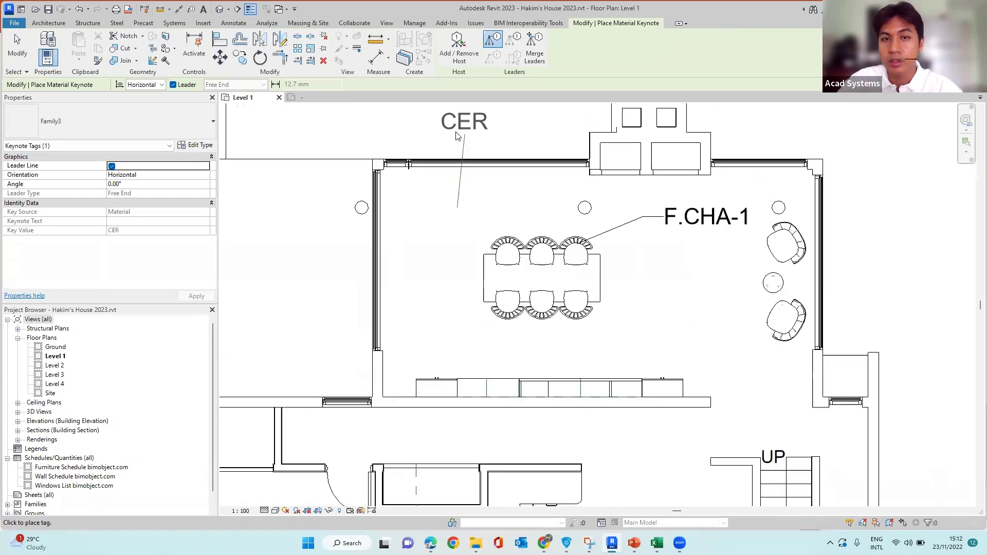
pyautogui.click(455, 132)
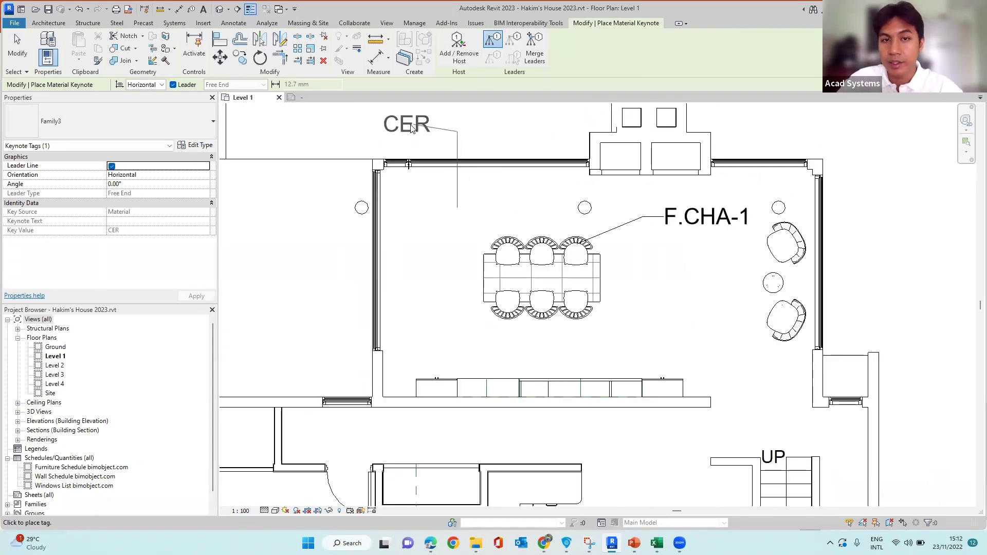
pyautogui.click(426, 138)
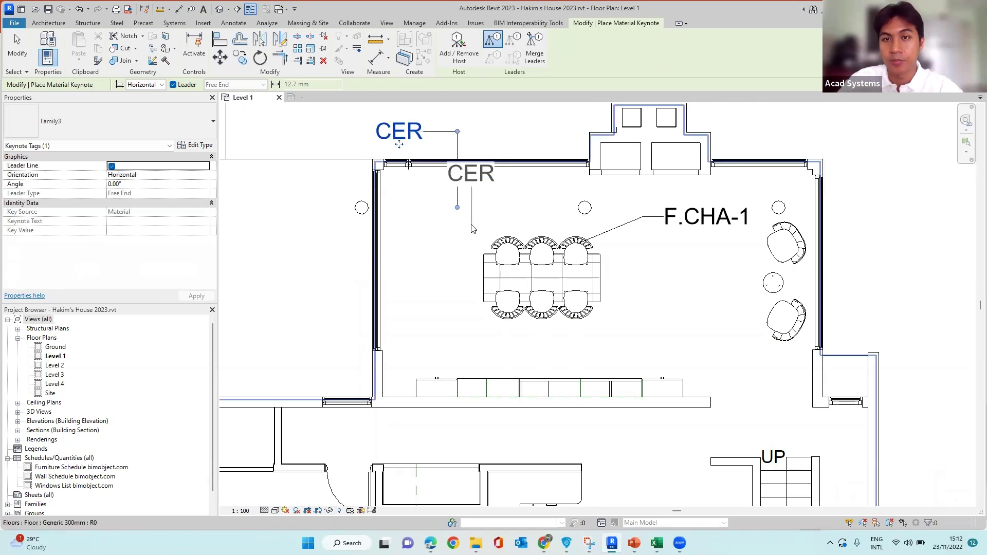
pyautogui.scroll(-2, 472, 222)
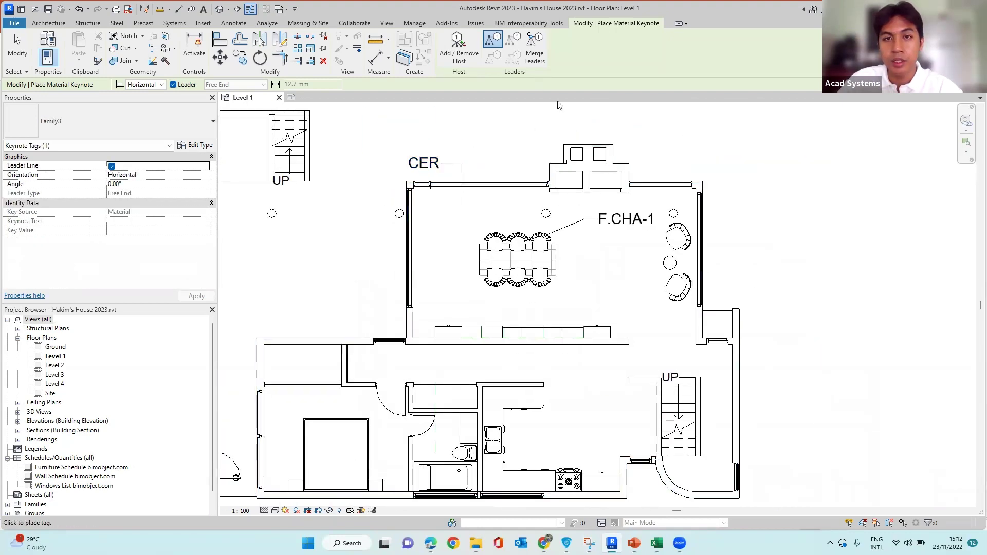
pyautogui.press('Escape')
pyautogui.press('Escape')
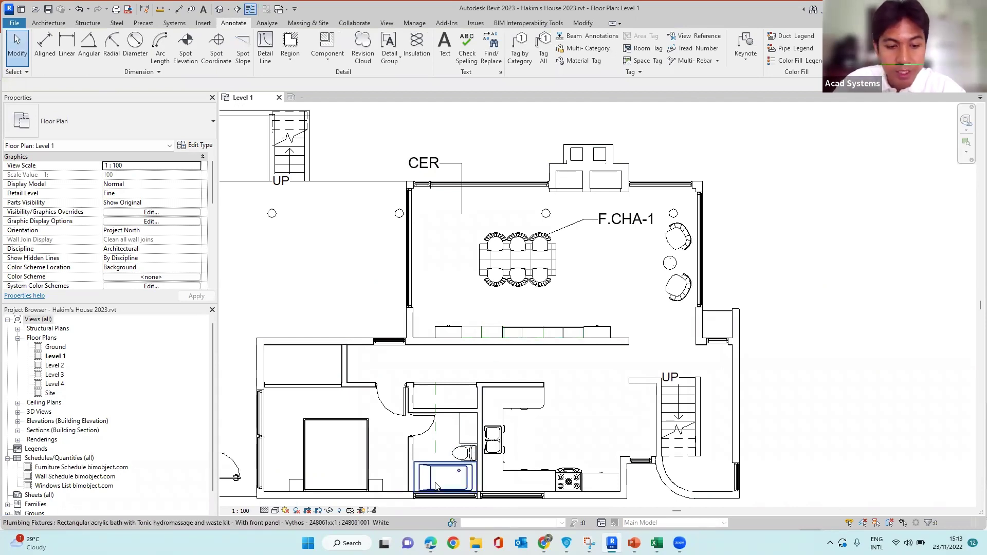
# Start a new sheet from the Sheets (all) group in the Project Browser
pyautogui.press('Tab')
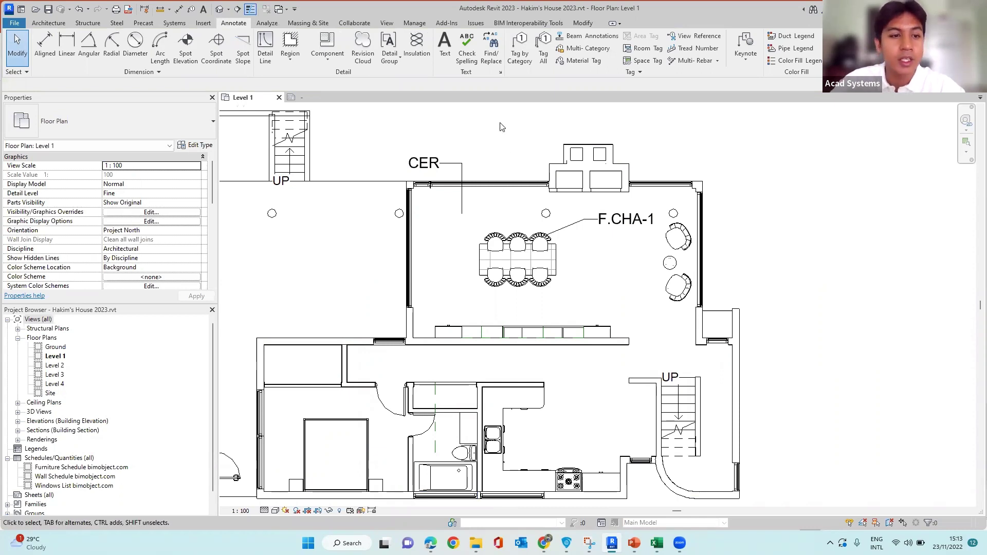
pyautogui.scroll(-3, 485, 197)
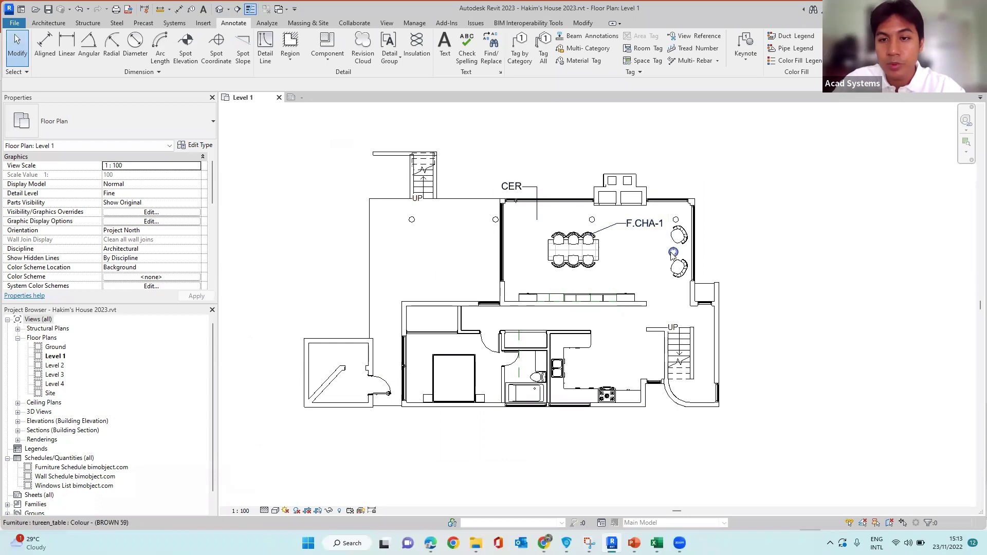
pyautogui.scroll(2, 527, 187)
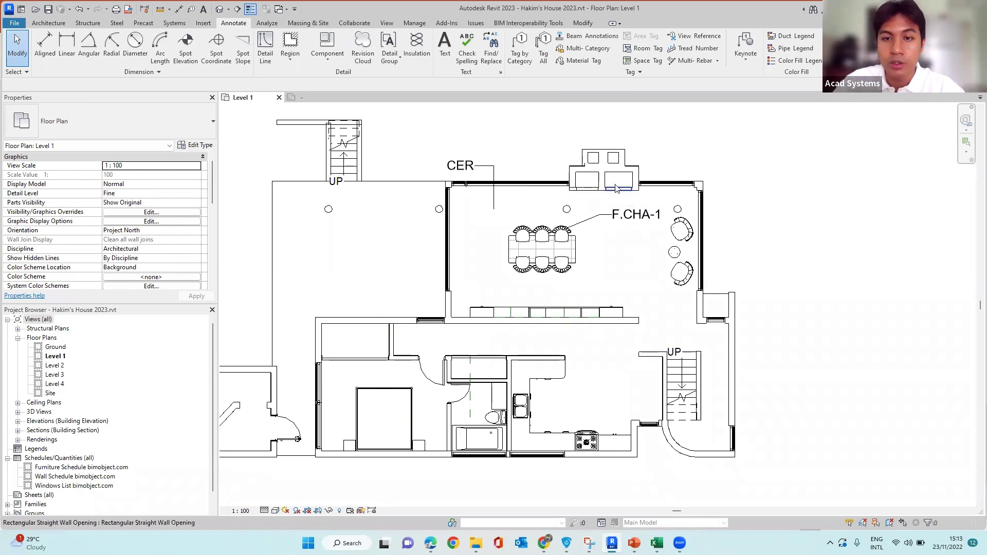
pyautogui.scroll(-3, 724, 206)
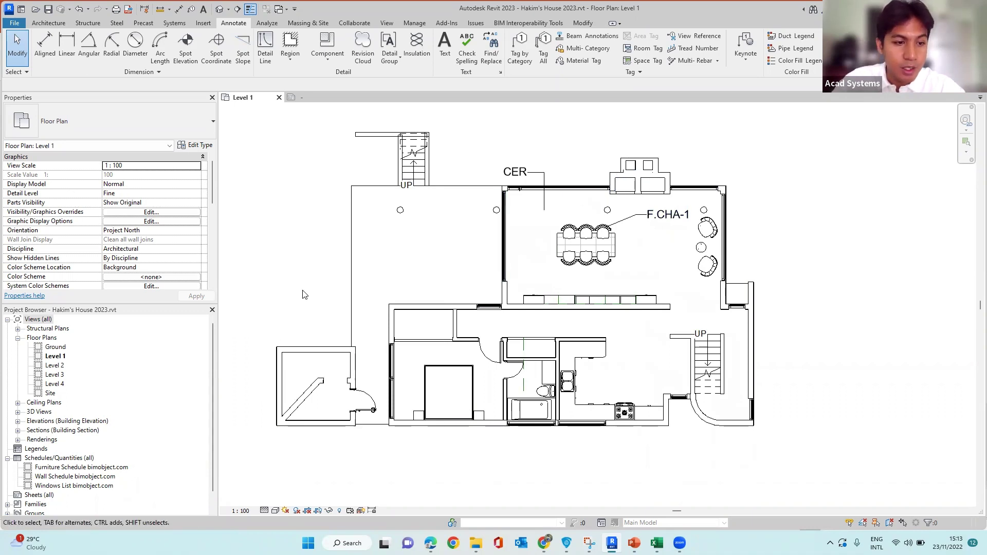
pyautogui.scroll(-1, 62, 406)
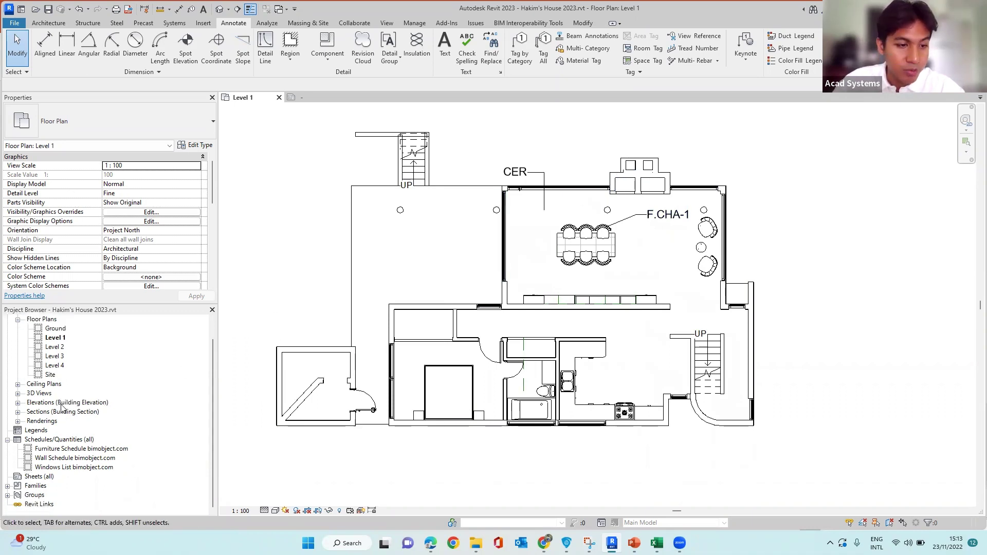
pyautogui.click(34, 477)
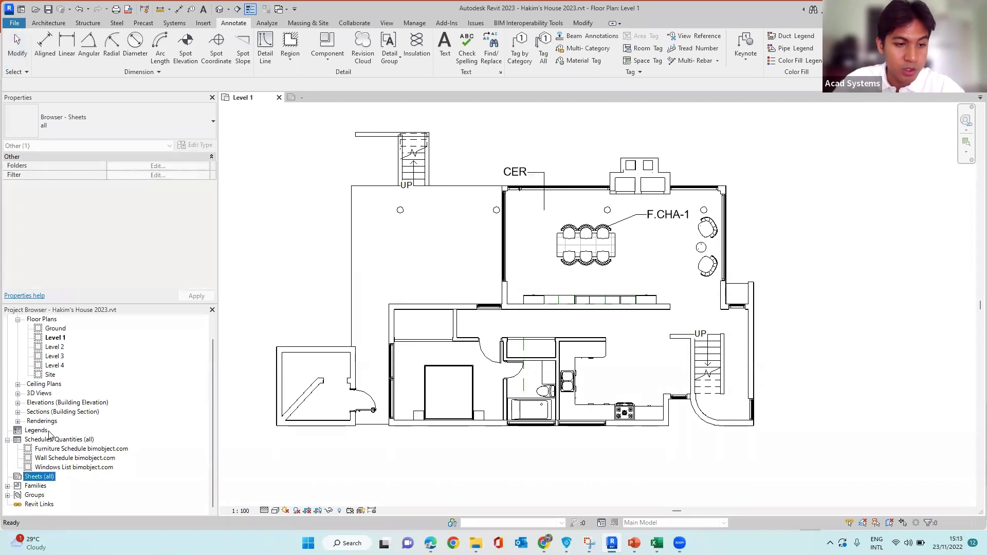
pyautogui.rightClick(35, 477)
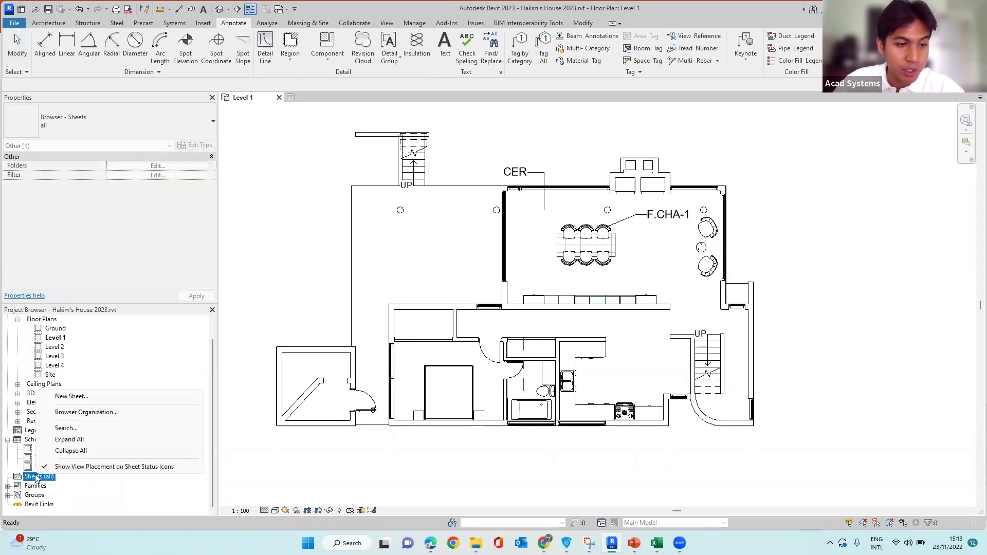
pyautogui.click(83, 399)
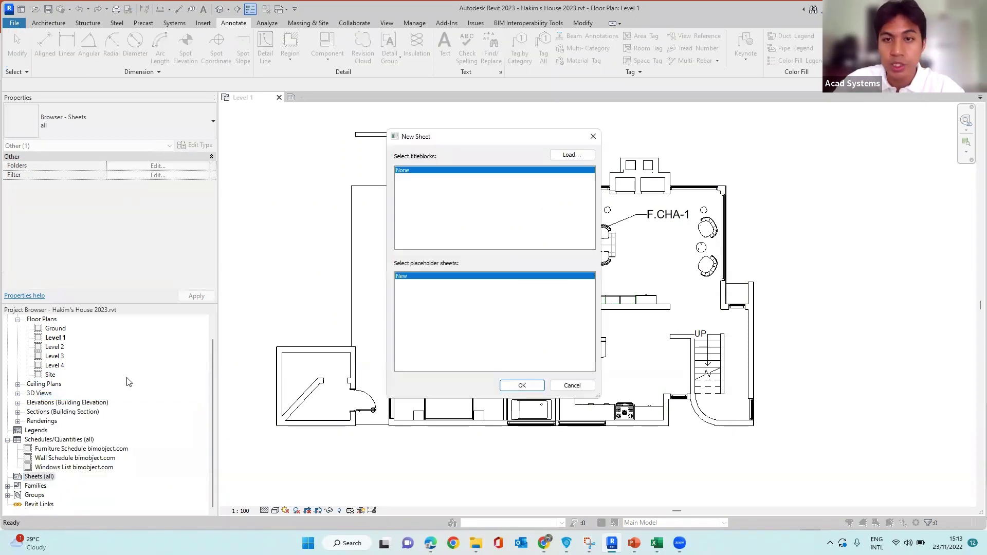
# Load the A3 metric titleblock and create sheet A101 with it
pyautogui.click(580, 156)
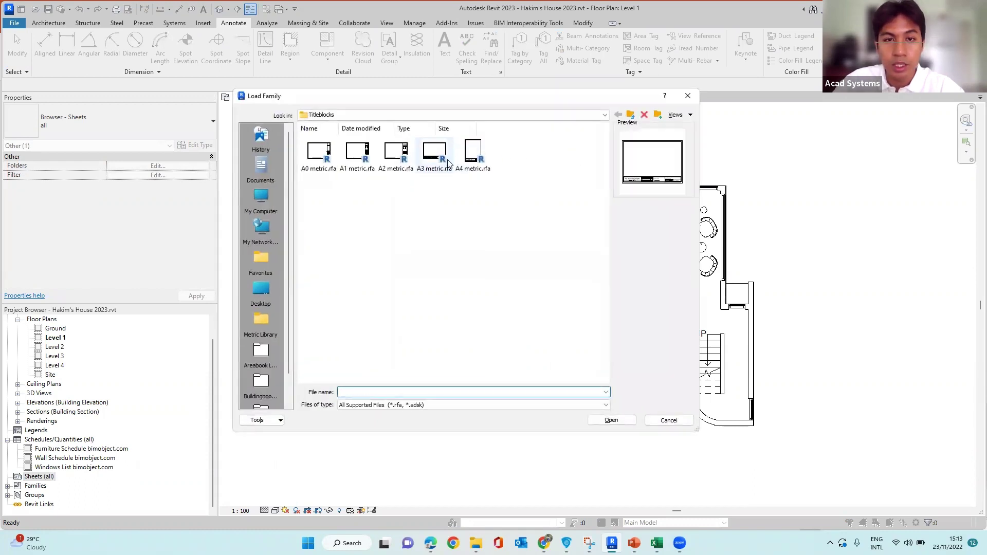
pyautogui.click(449, 163)
pyautogui.click(610, 419)
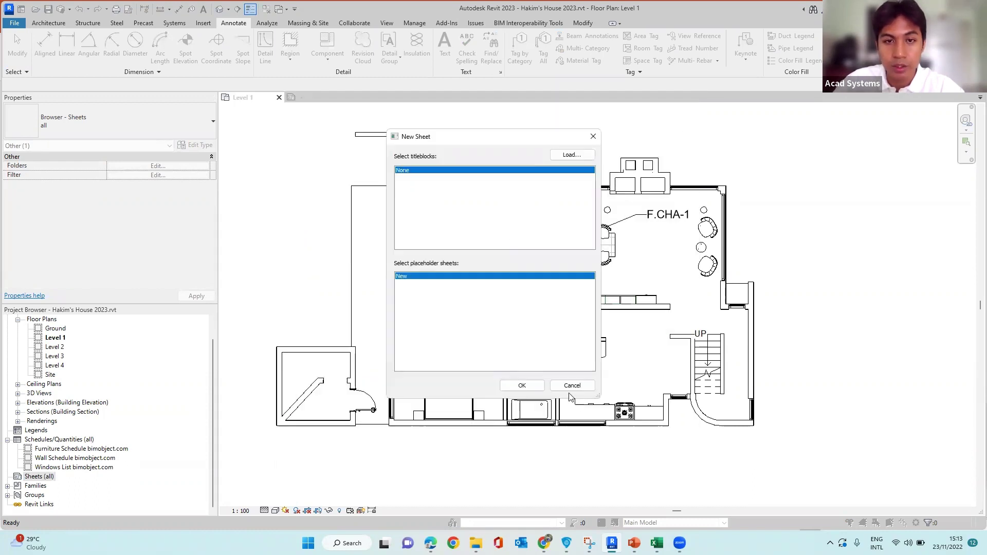
pyautogui.click(537, 387)
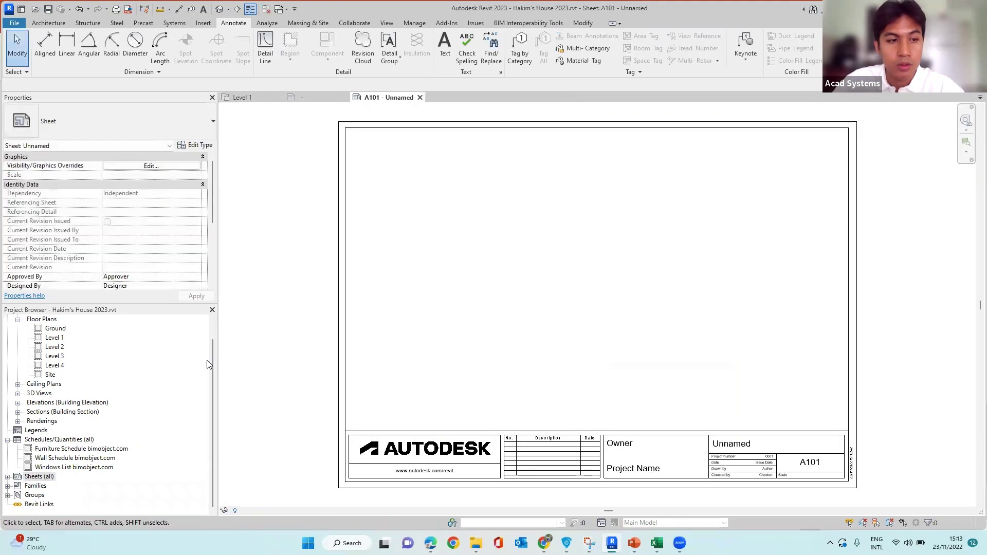
pyautogui.scroll(1, 131, 367)
# Drag the Level 1 floor plan onto sheet A101 and place its viewport
pyautogui.click(61, 357)
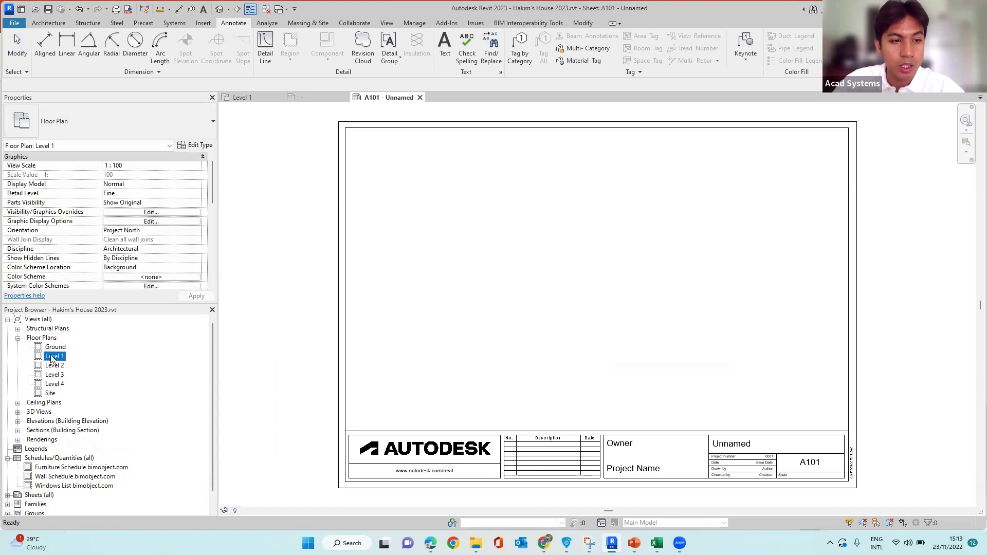
pyautogui.moveTo(52, 358); pyautogui.dragTo(456, 282)
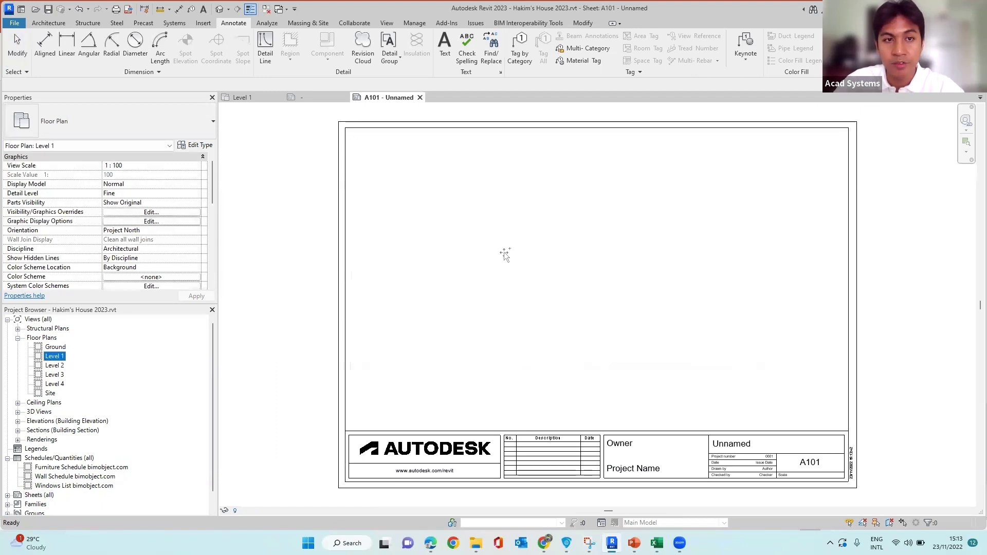
pyautogui.moveTo(525, 237); pyautogui.dragTo(533, 242)
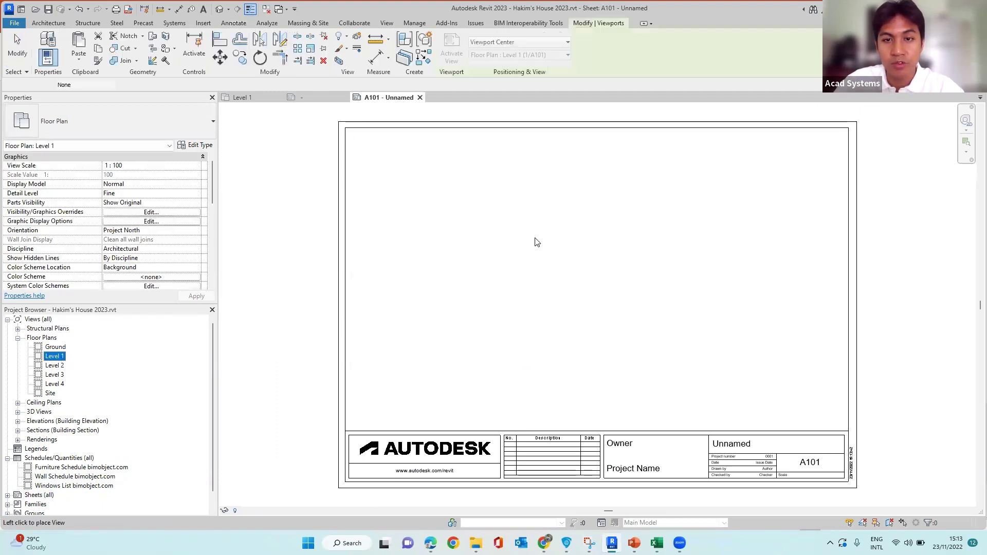
pyautogui.click(512, 272)
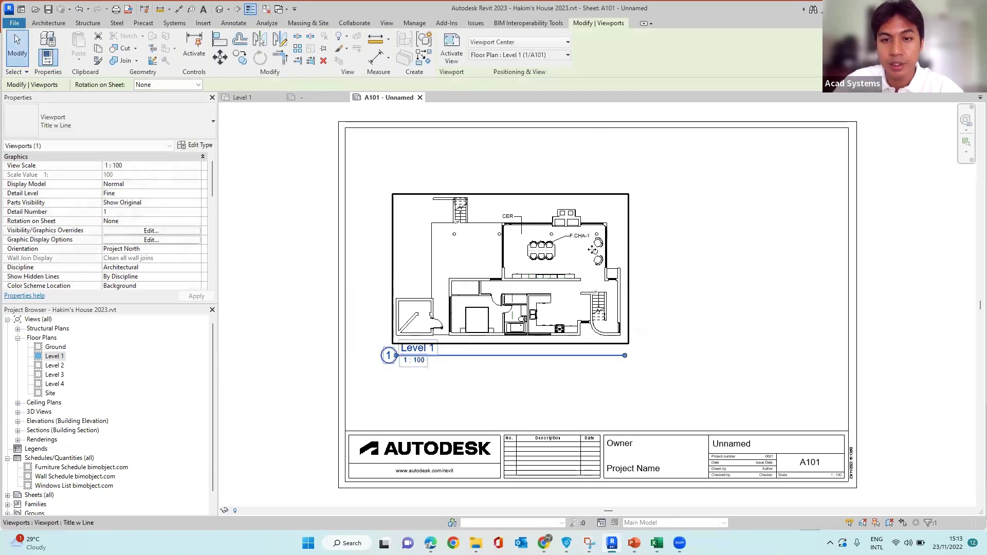
pyautogui.scroll(1, 542, 237)
pyautogui.press('Escape')
pyautogui.scroll(-2, 542, 238)
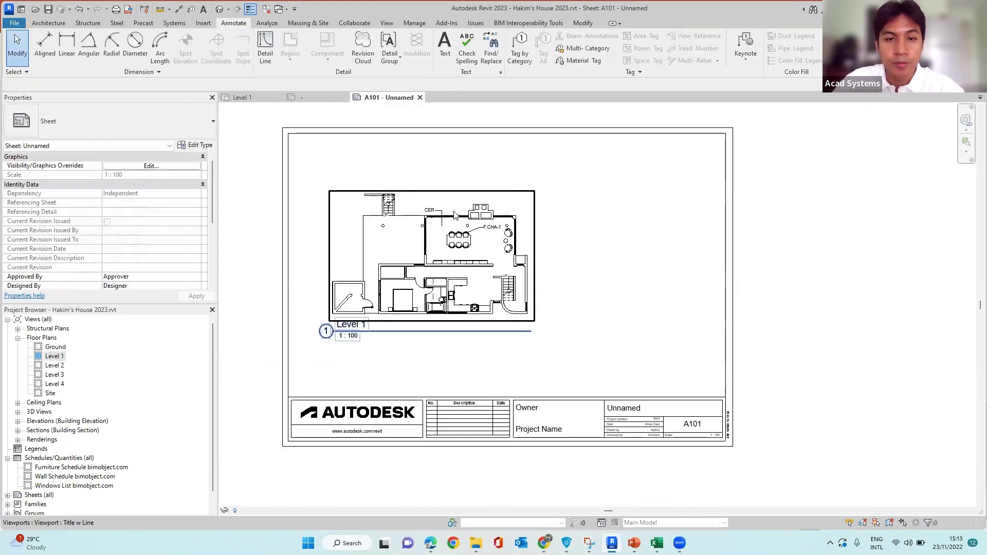
# Set the Level 1 viewport scale to 1 : 50 and shift it lower on the sheet
pyautogui.click(455, 215)
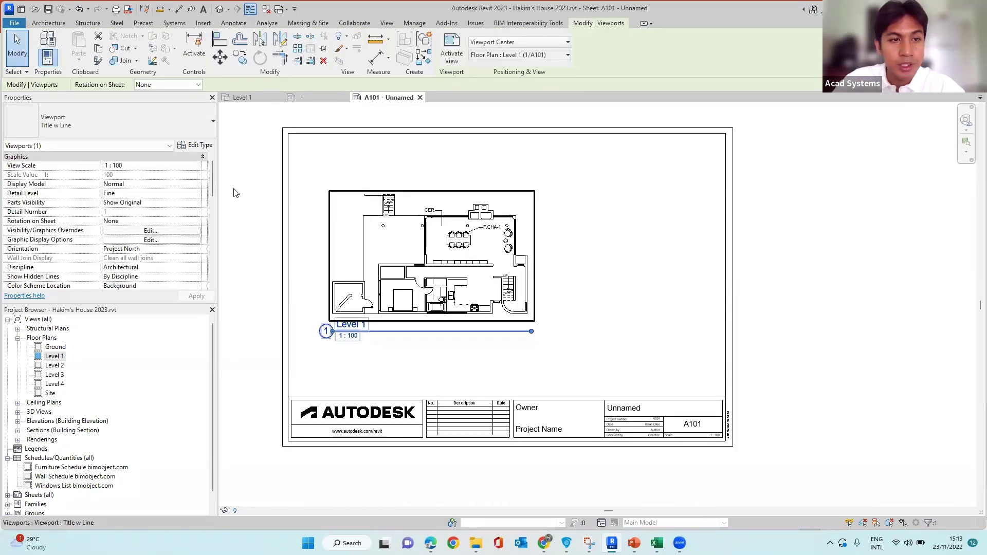
pyautogui.click(197, 166)
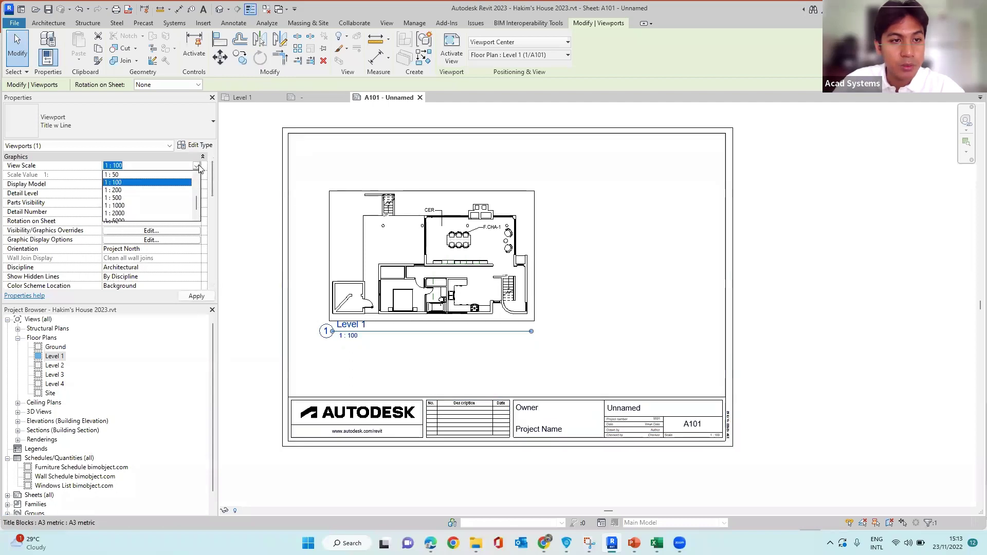
pyautogui.click(125, 175)
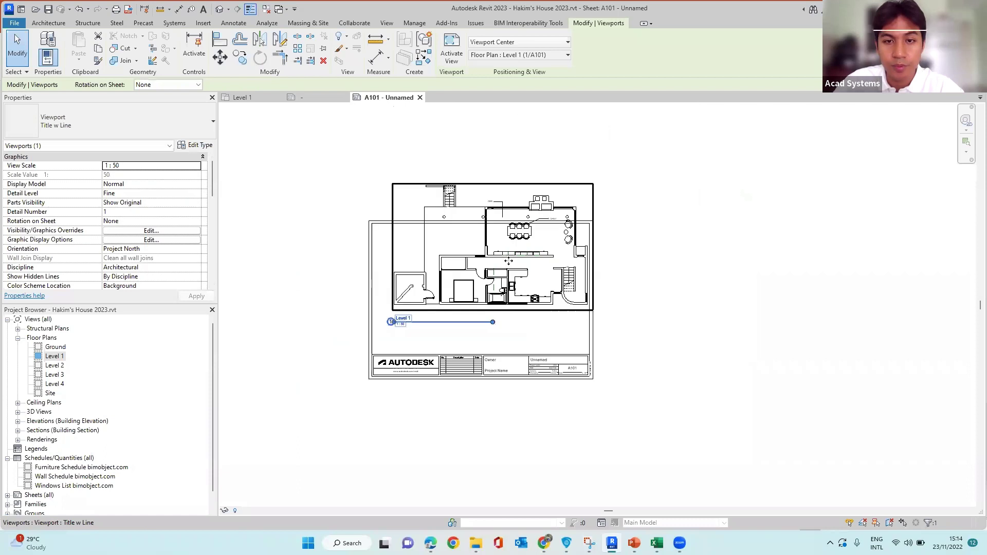
pyautogui.scroll(3, 508, 260)
pyautogui.moveTo(508, 261); pyautogui.dragTo(502, 307)
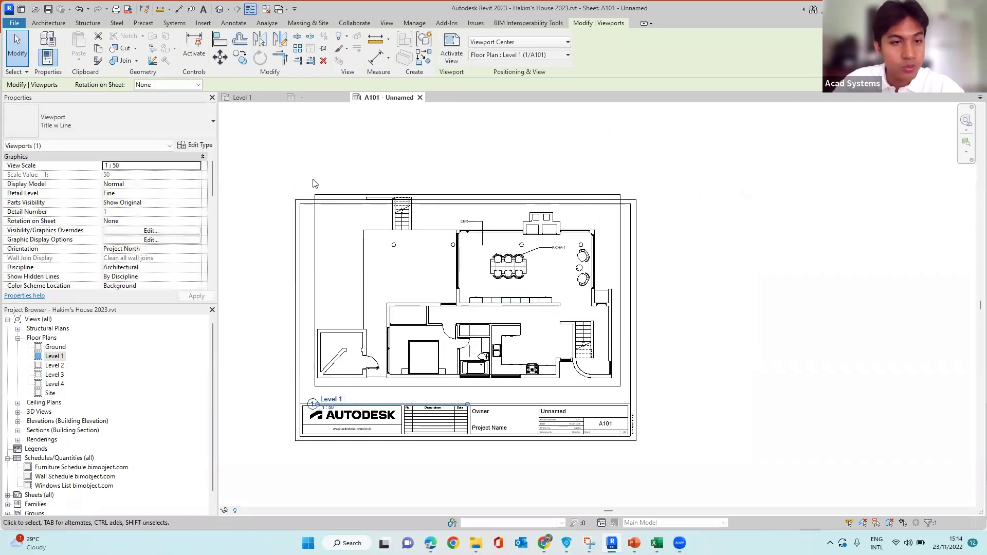
# Change the viewport to a custom 1 : 75 scale and move it above the title block
pyautogui.click(200, 167)
pyautogui.click(114, 174)
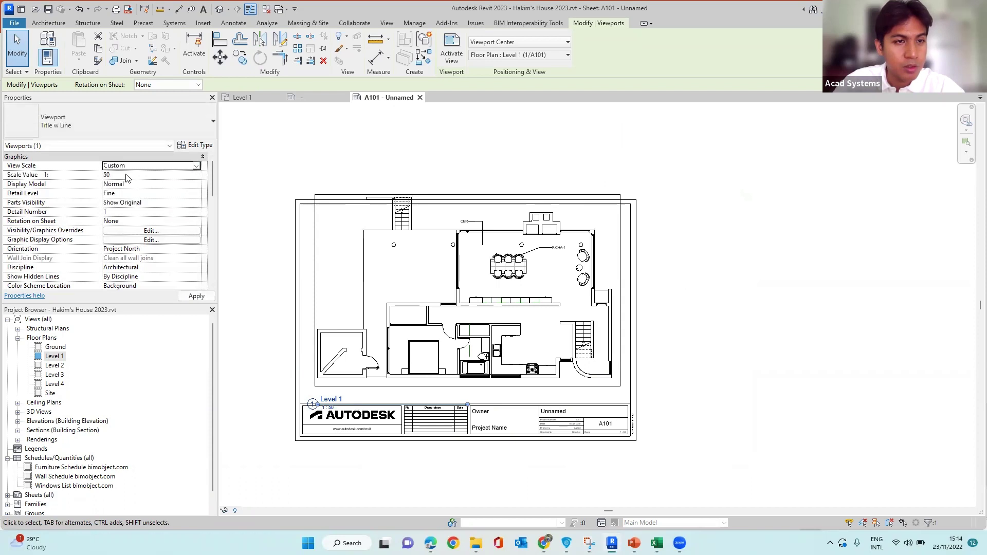
pyautogui.click(127, 174)
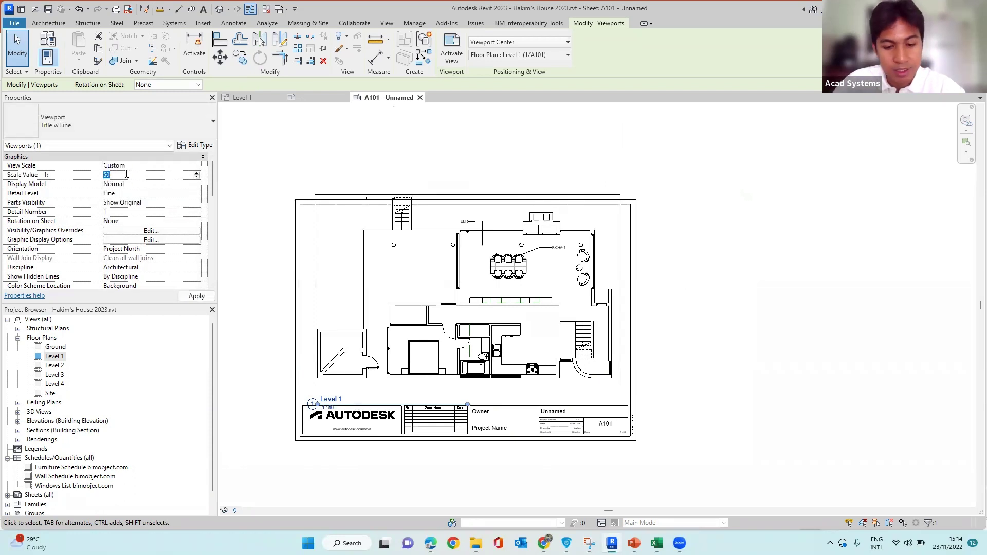
pyautogui.write('75')
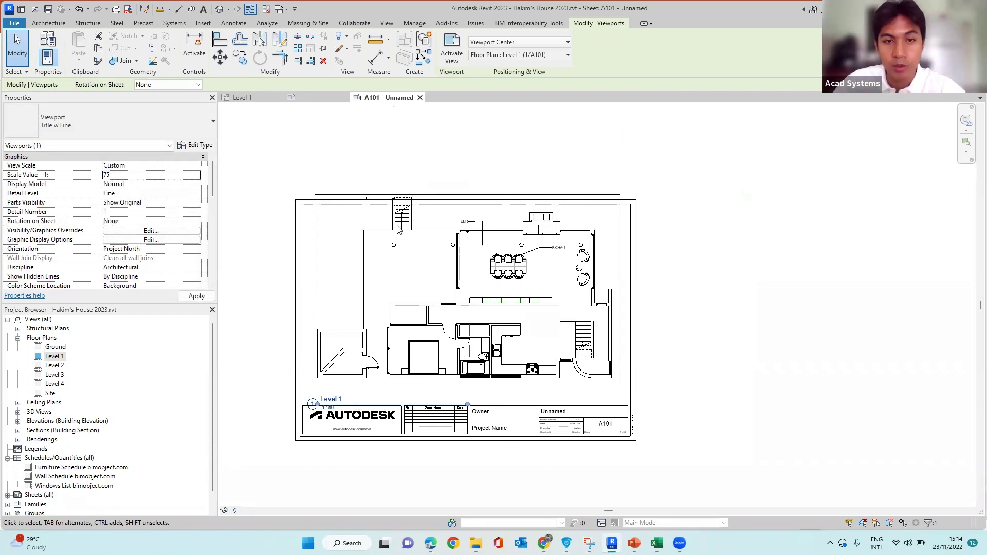
pyautogui.press('Return')
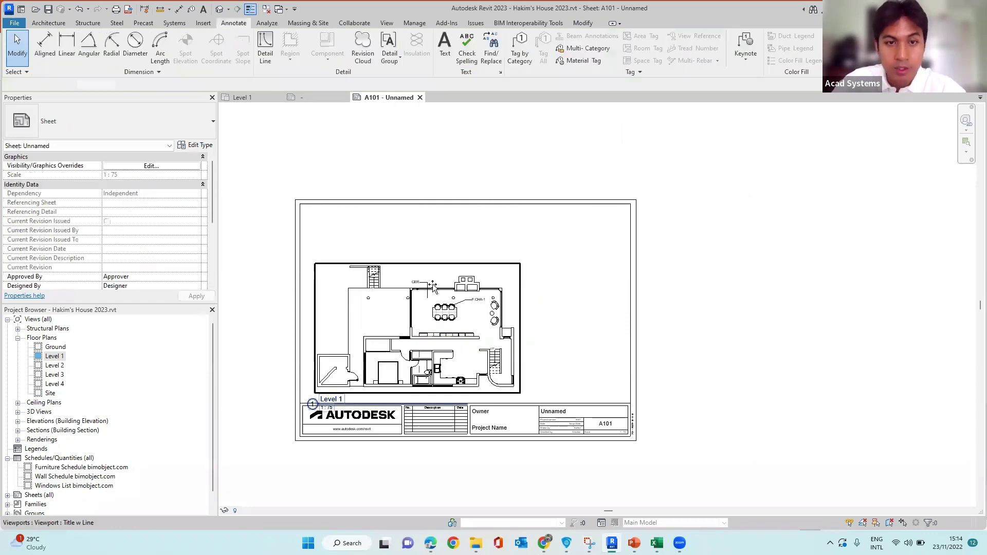
pyautogui.moveTo(436, 318); pyautogui.dragTo(459, 165)
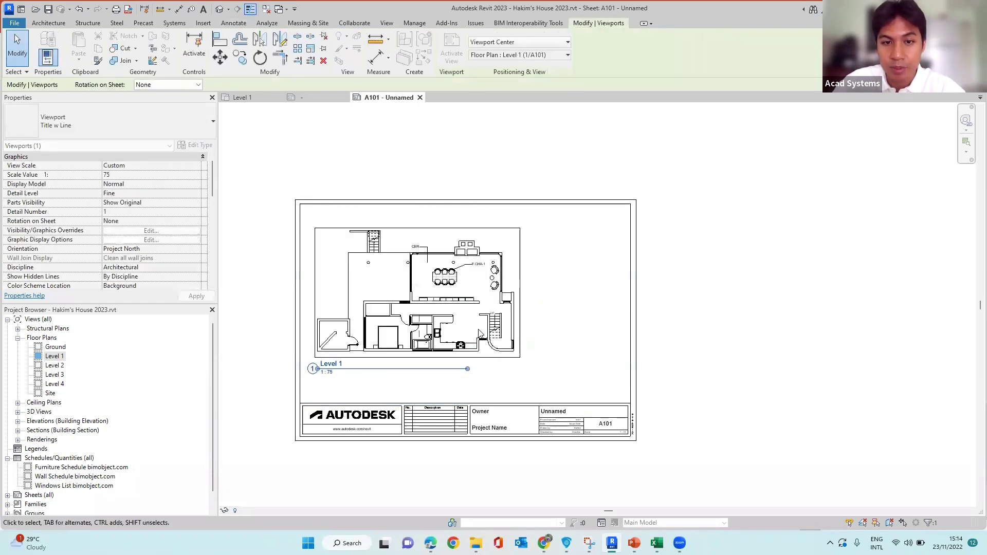
pyautogui.press('Escape')
pyautogui.scroll(2, 478, 329)
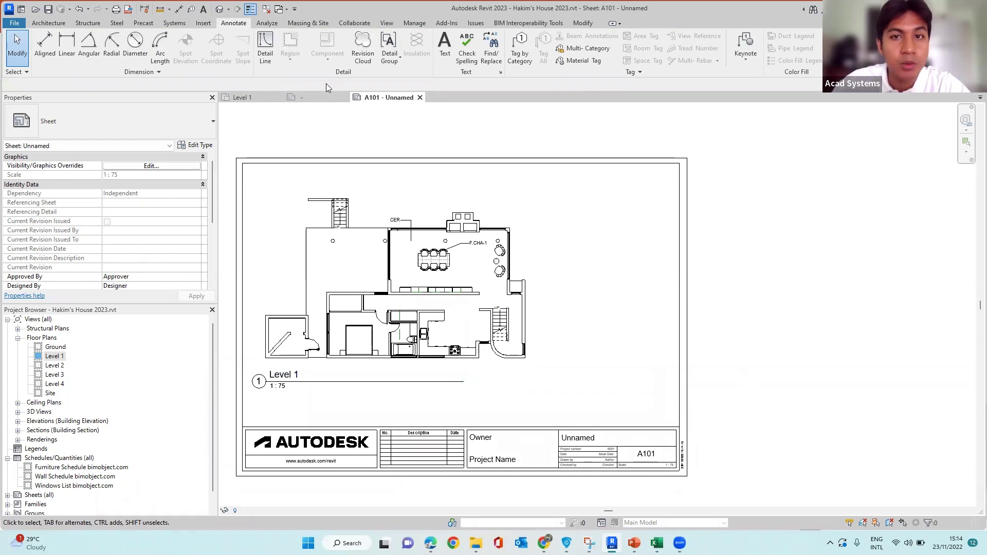
# Create a legend named Keynote Legend from View > Legends, keeping the Key Value and Keynote Text fields
pyautogui.click(386, 23)
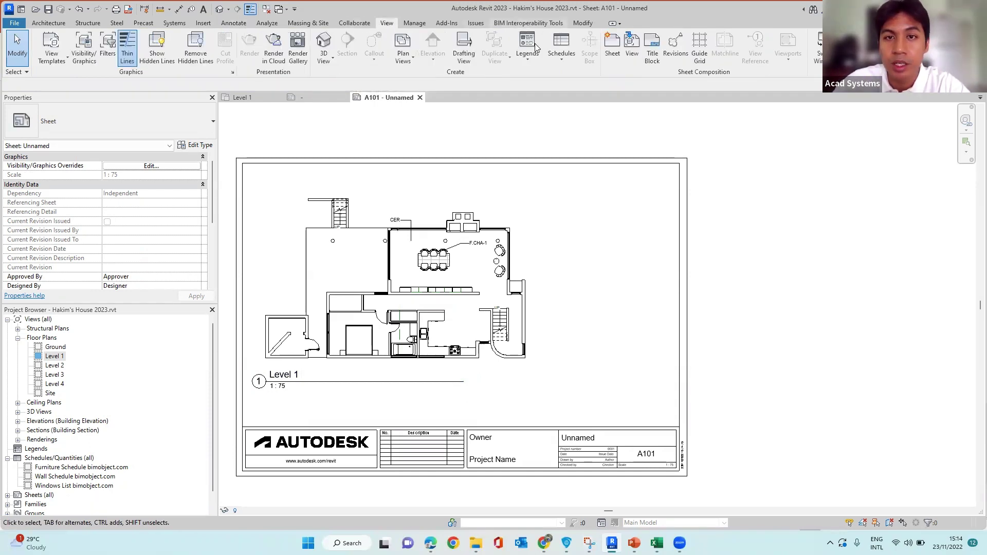
pyautogui.click(532, 60)
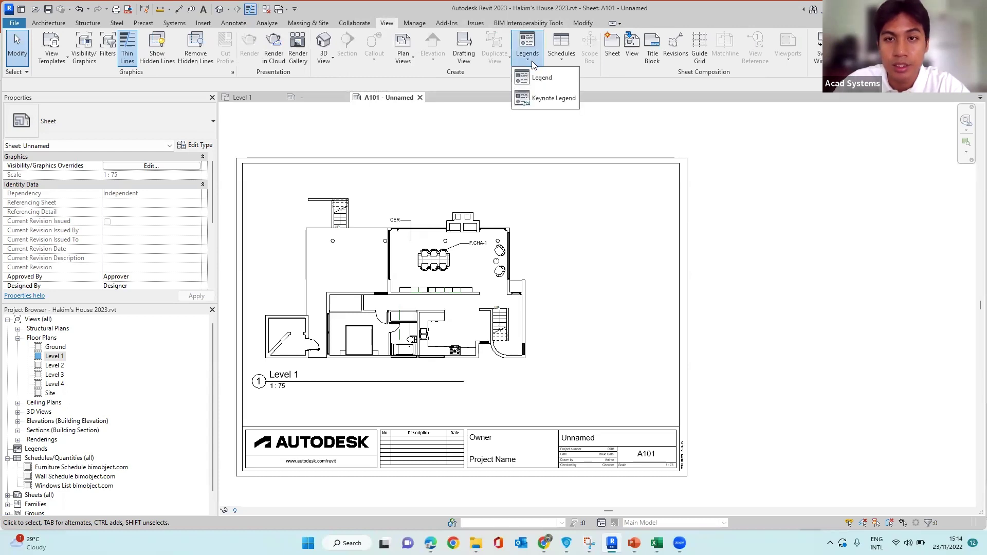
pyautogui.click(546, 98)
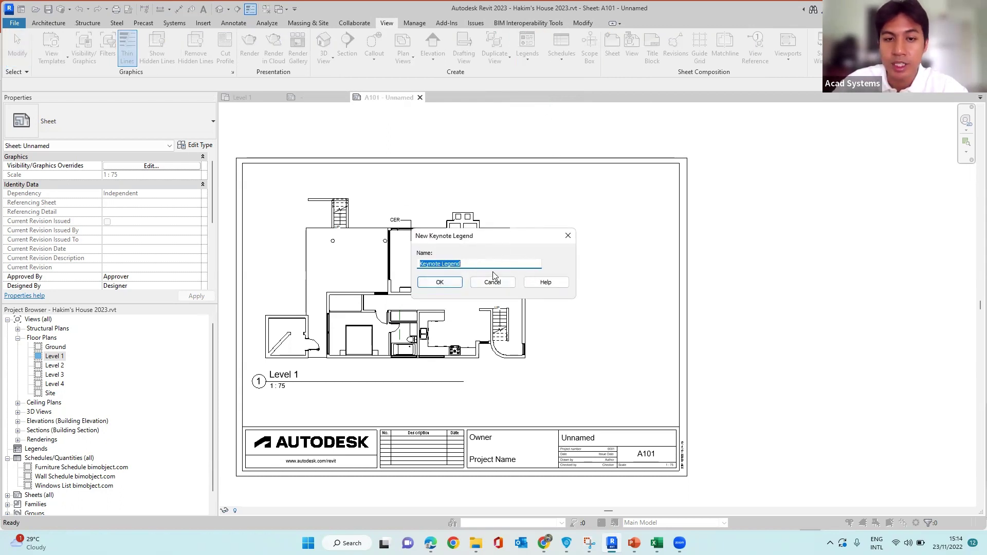
pyautogui.click(440, 283)
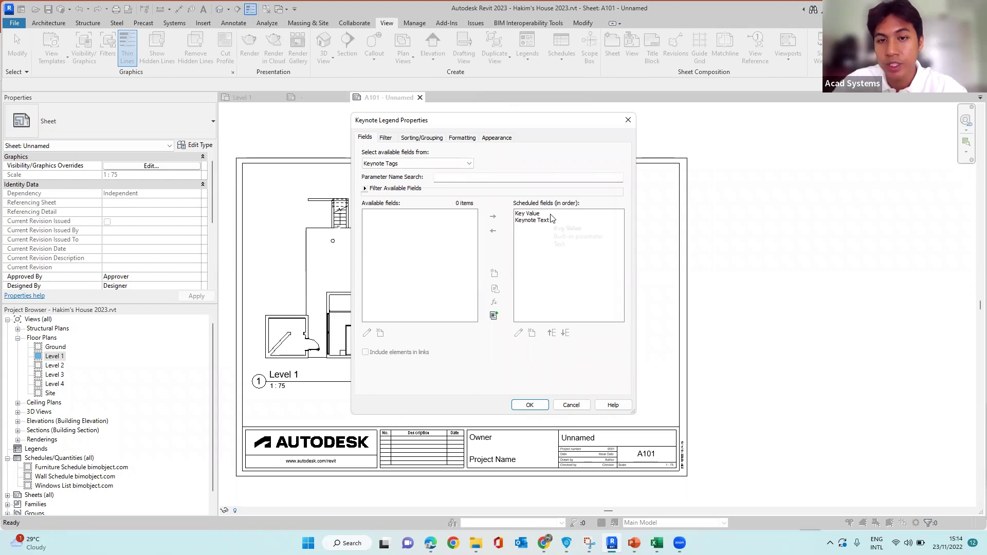
pyautogui.click(530, 405)
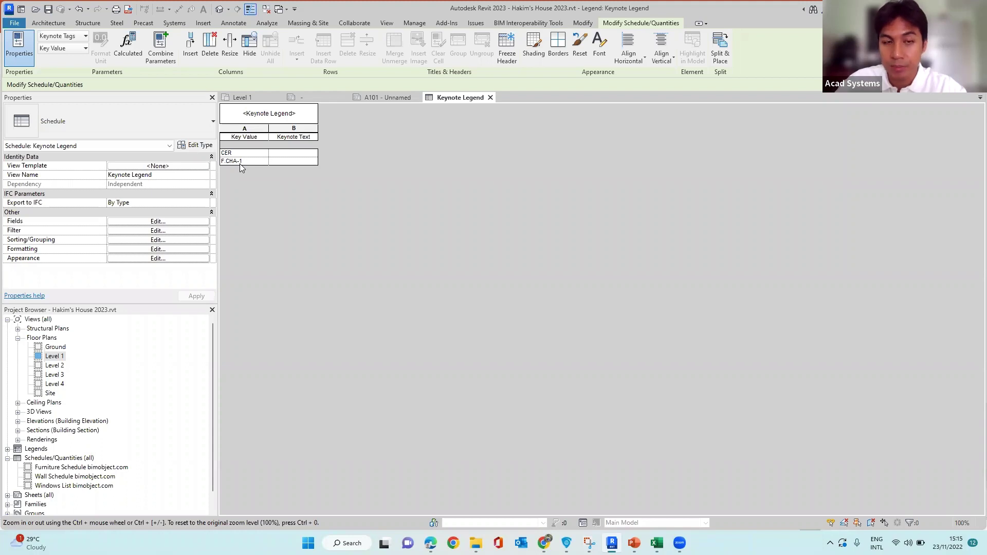
pyautogui.click(295, 98)
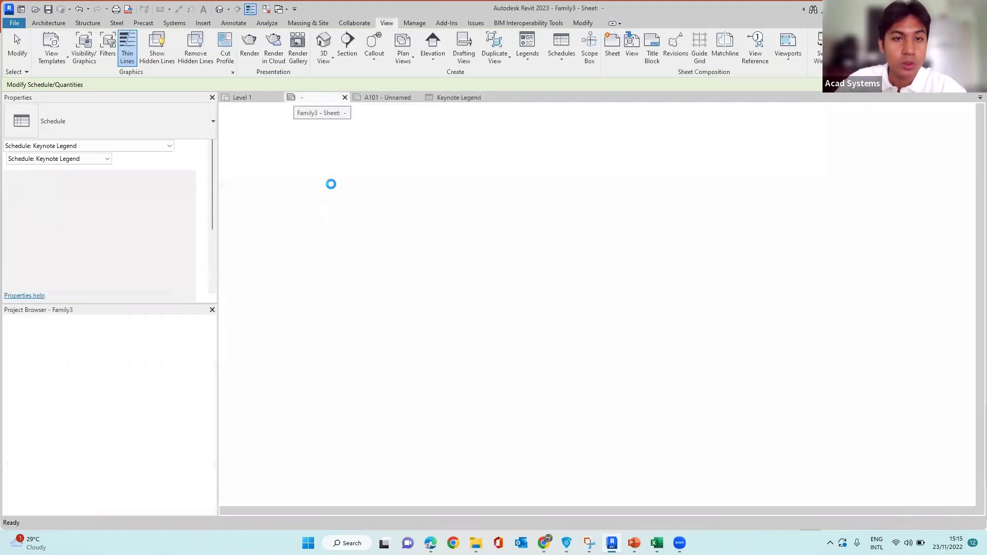
# Open sheet A101 and place the Keynote Legend to the right of the Level 1 plan
pyautogui.click(381, 99)
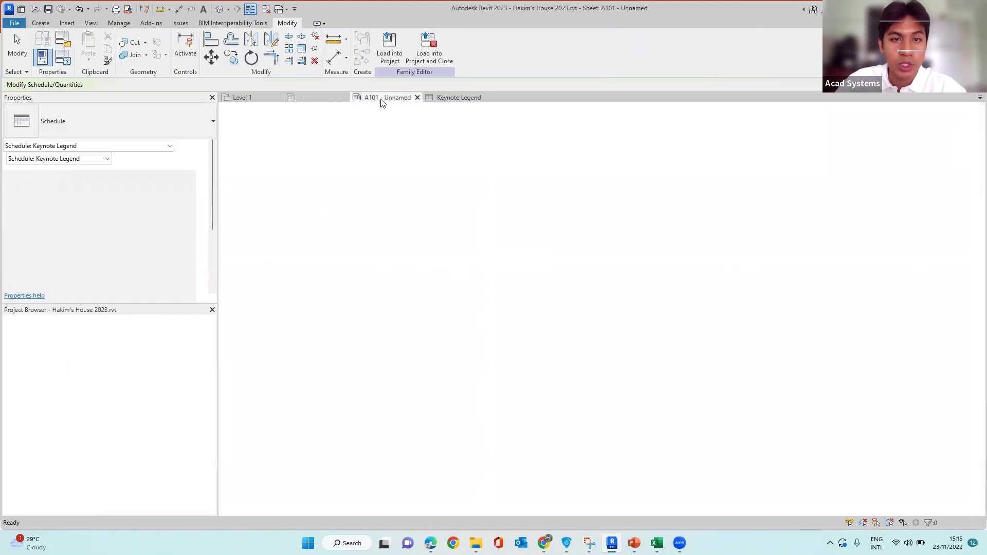
pyautogui.scroll(-1, 81, 354)
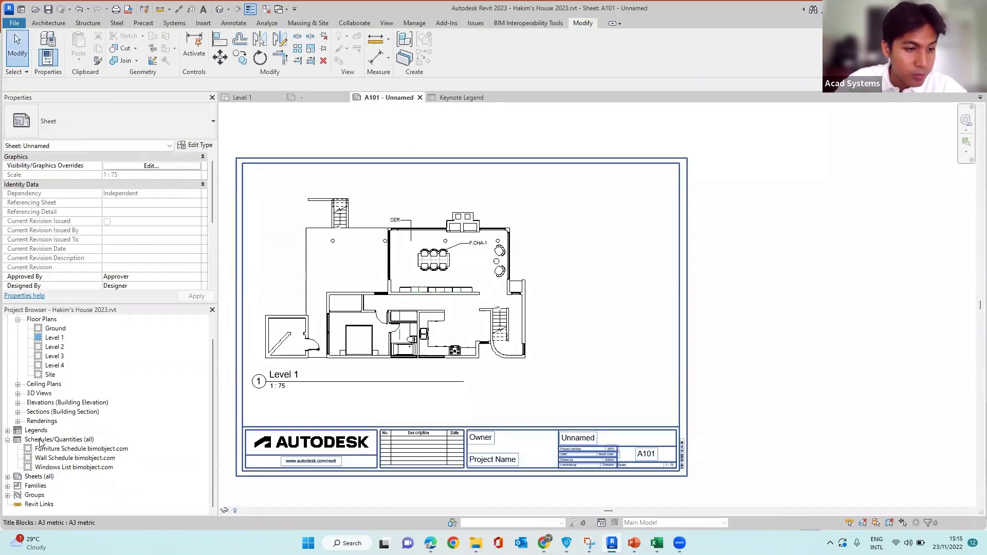
pyautogui.click(75, 404)
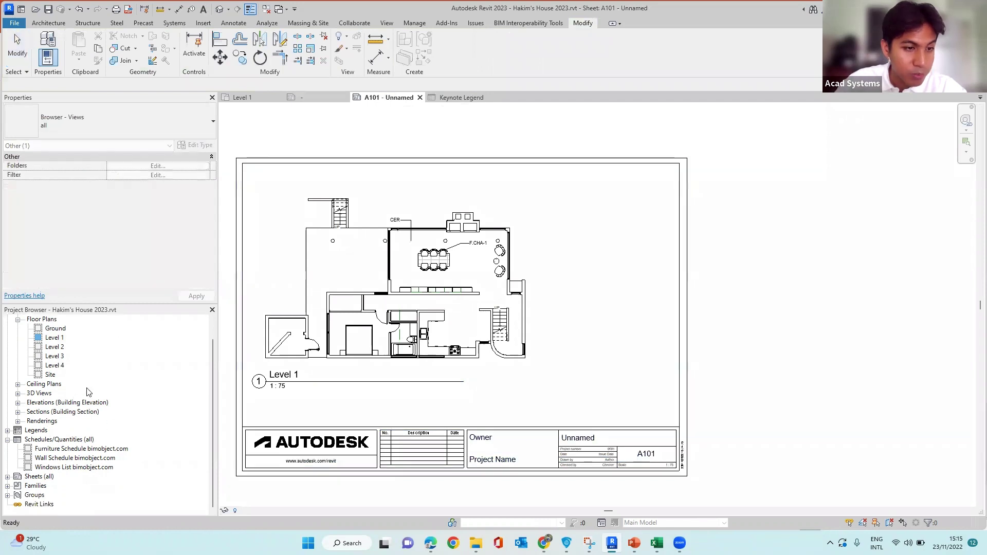
pyautogui.click(7, 430)
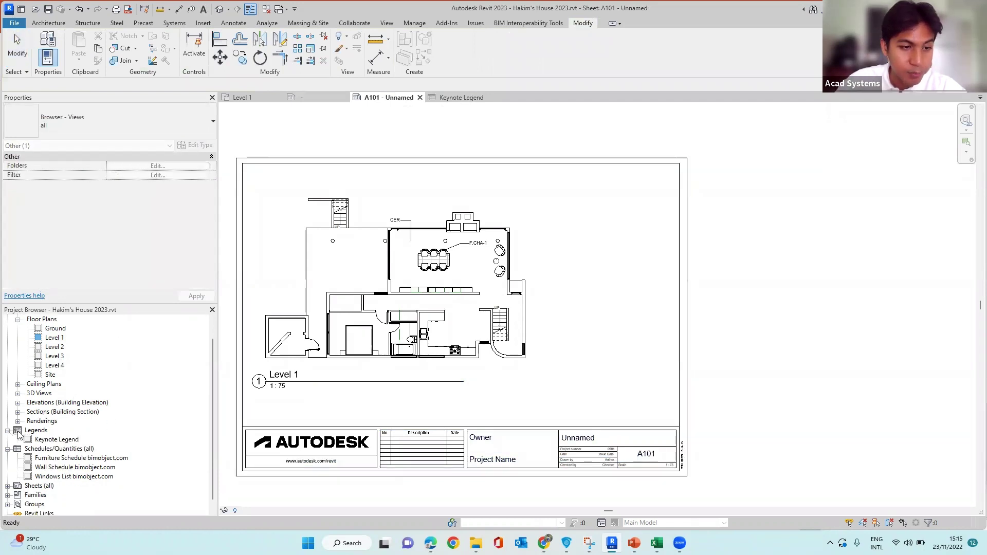
pyautogui.click(54, 440)
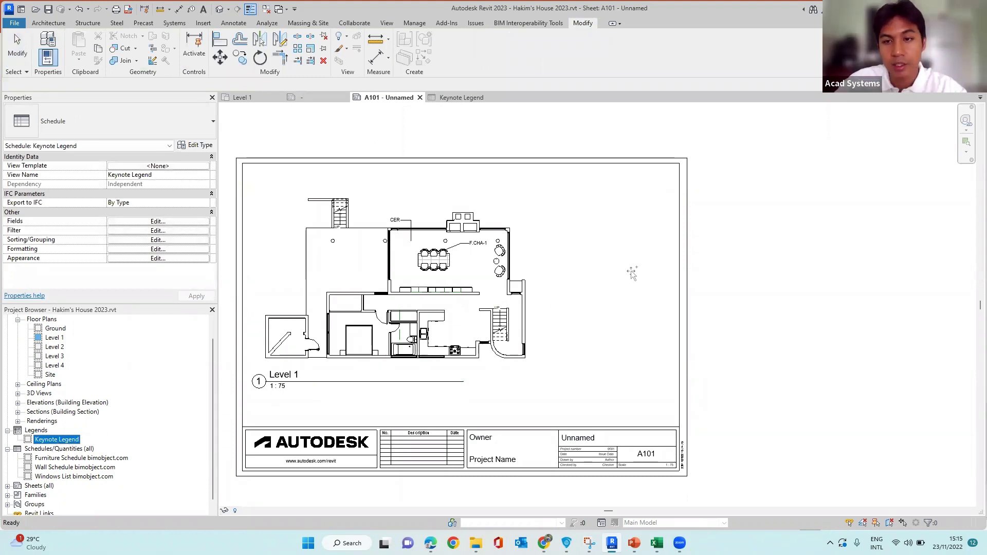
pyautogui.moveTo(613, 265); pyautogui.dragTo(614, 272)
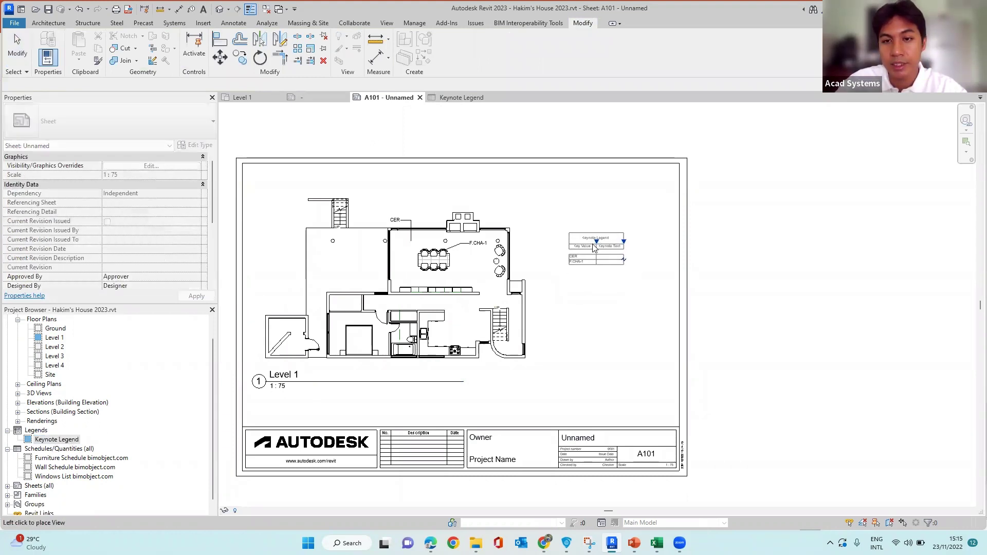
pyautogui.click(592, 263)
pyautogui.scroll(4, 588, 221)
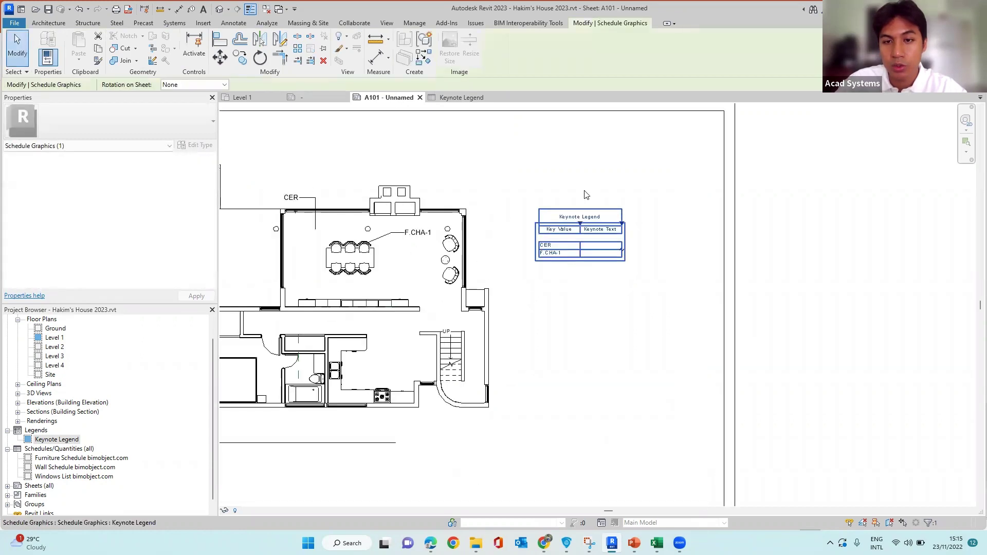
pyautogui.press('Escape')
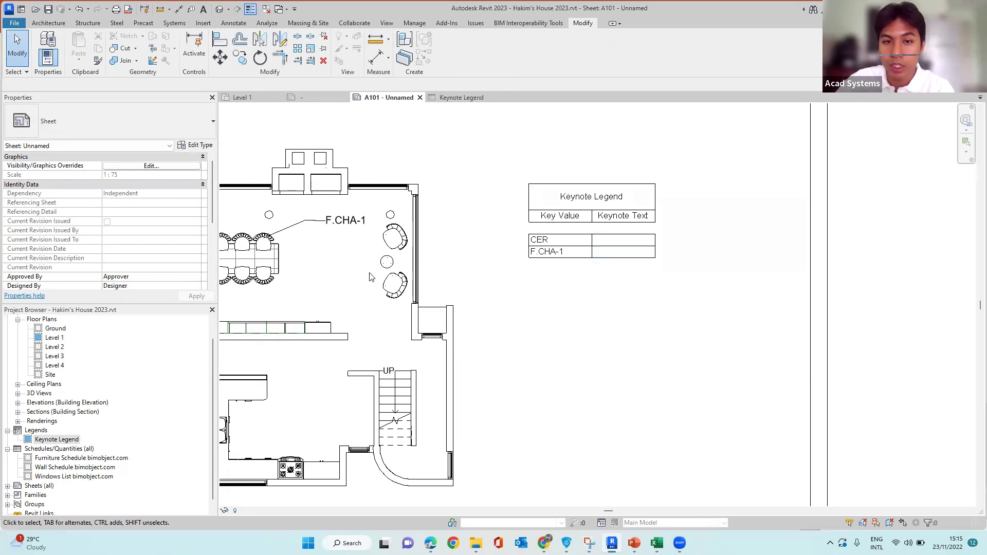
# Pan across sheet A101, then select and deselect the floor plan viewport
pyautogui.scroll(-2, 369, 277)
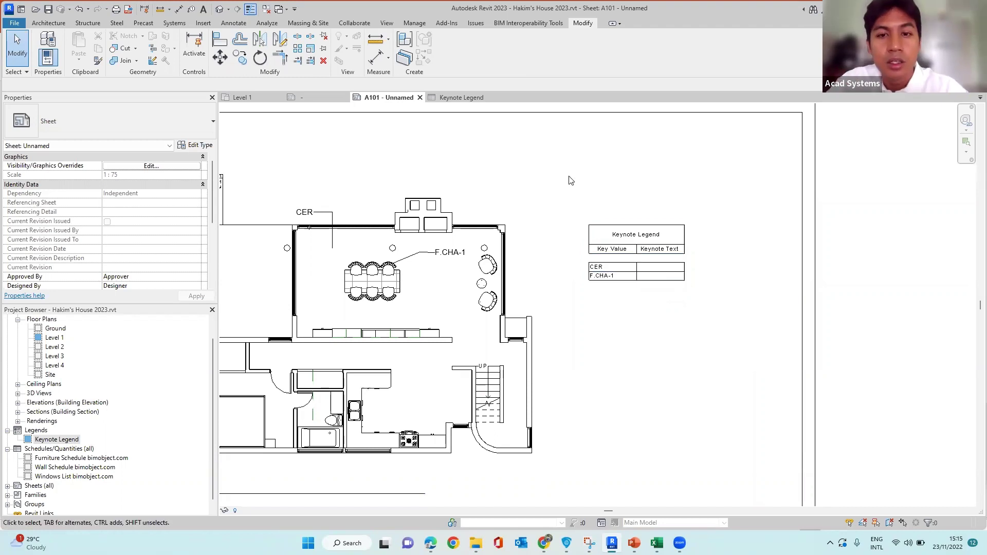
pyautogui.scroll(2, 350, 269)
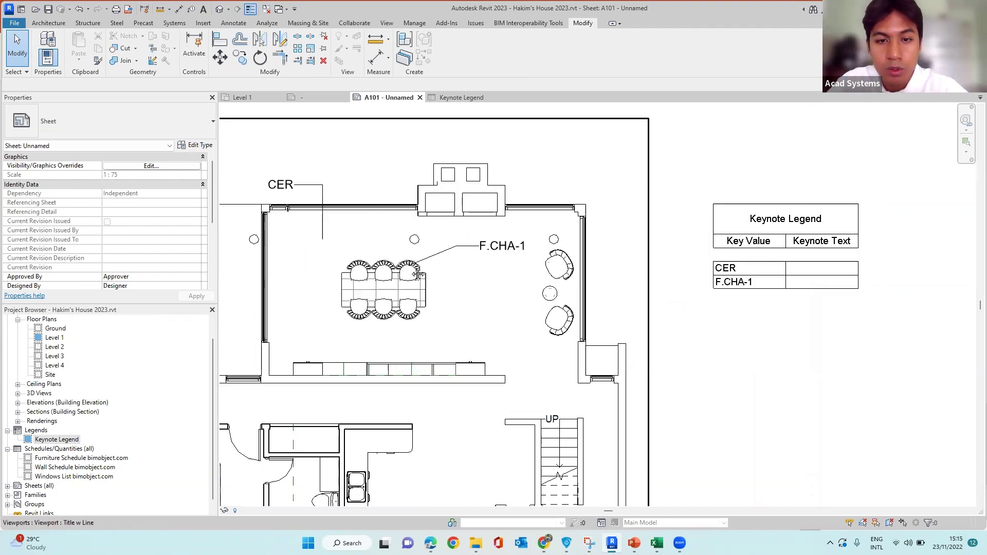
pyautogui.moveTo(400, 270); pyautogui.dragTo(571, 258, button='middle')
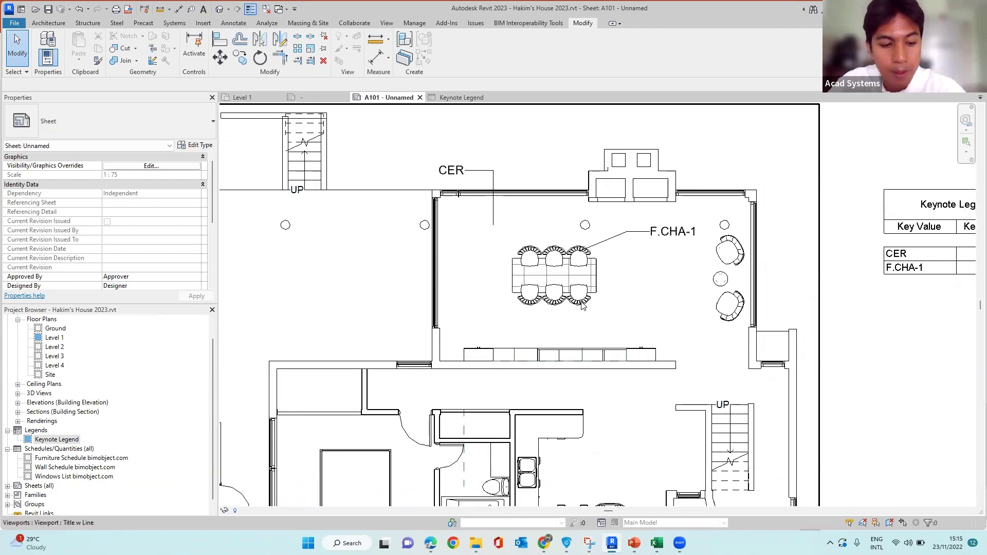
pyautogui.click(663, 303)
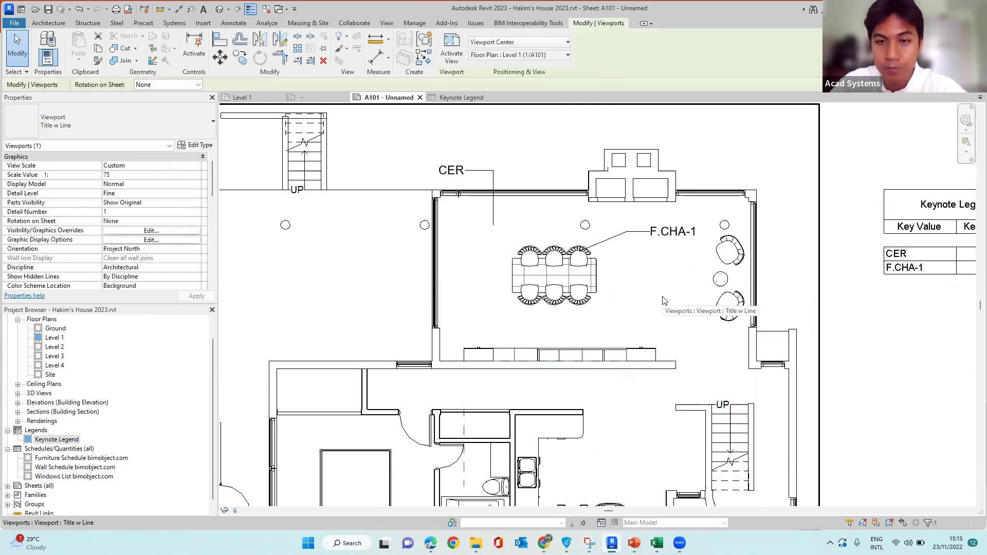
pyautogui.scroll(-1, 524, 203)
pyautogui.click(617, 122)
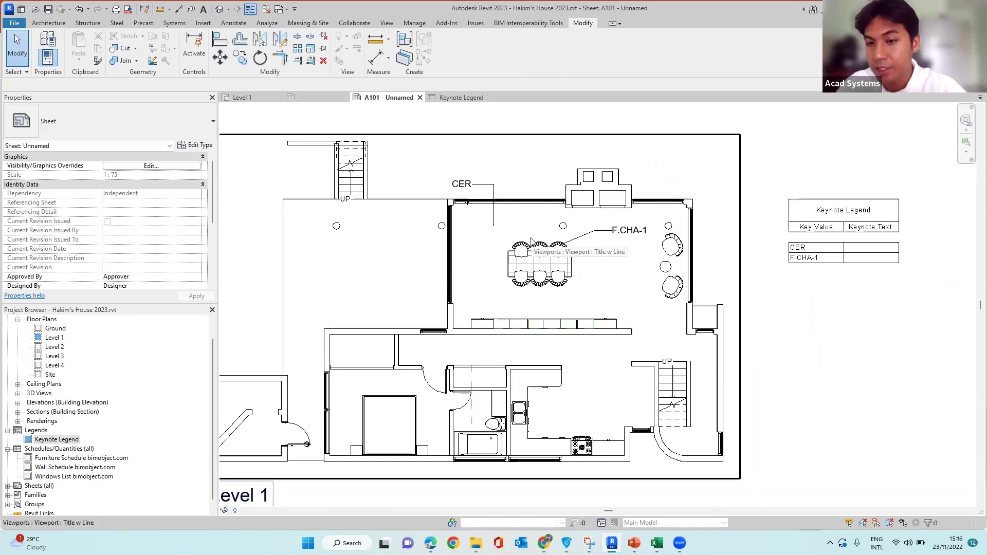
pyautogui.scroll(-2, 531, 240)
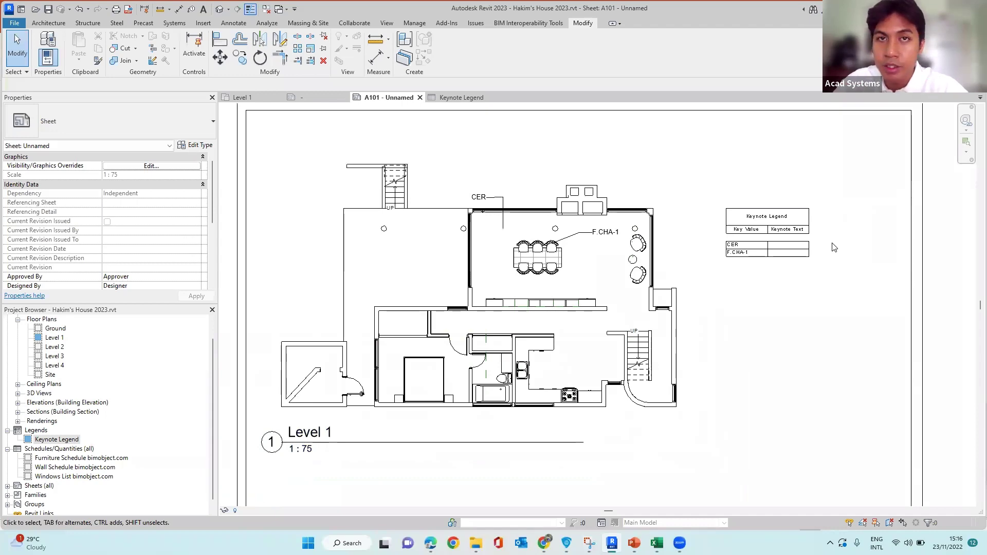
pyautogui.click(634, 542)
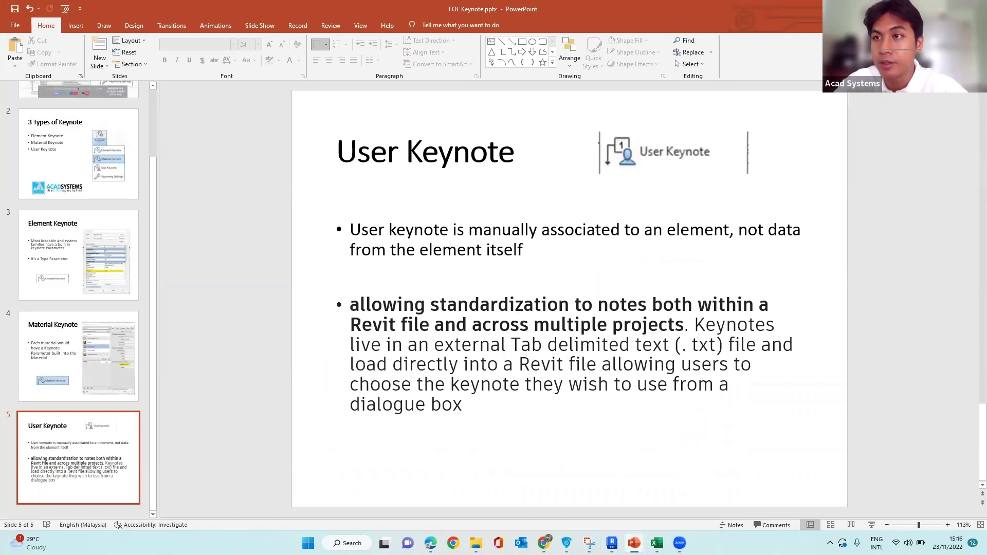
pyautogui.hotkey('alt', 'Tab')
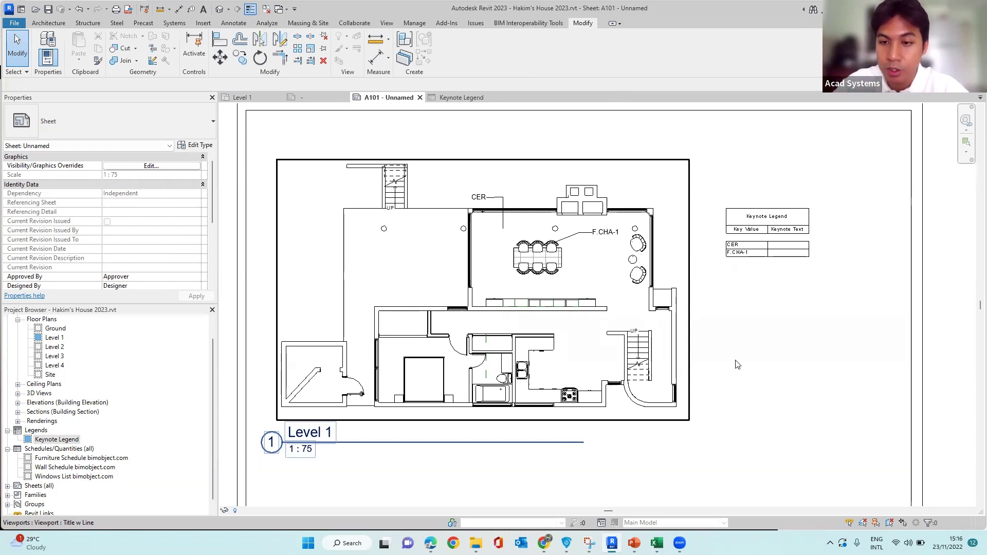
# Open a maximized blank Excel workbook and enter FURNITURE in A1
pyautogui.click(656, 542)
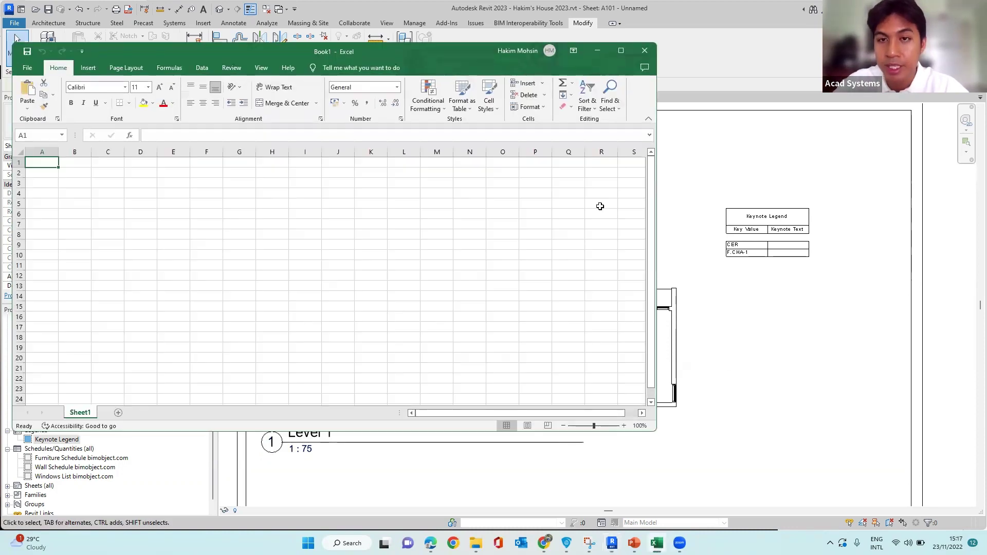
pyautogui.click(620, 51)
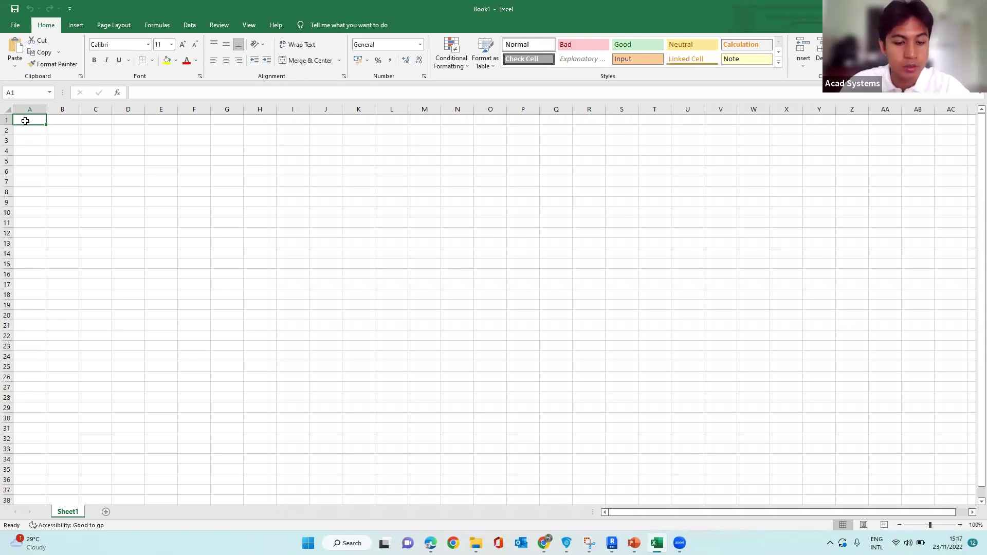
pyautogui.write('FURNIT')
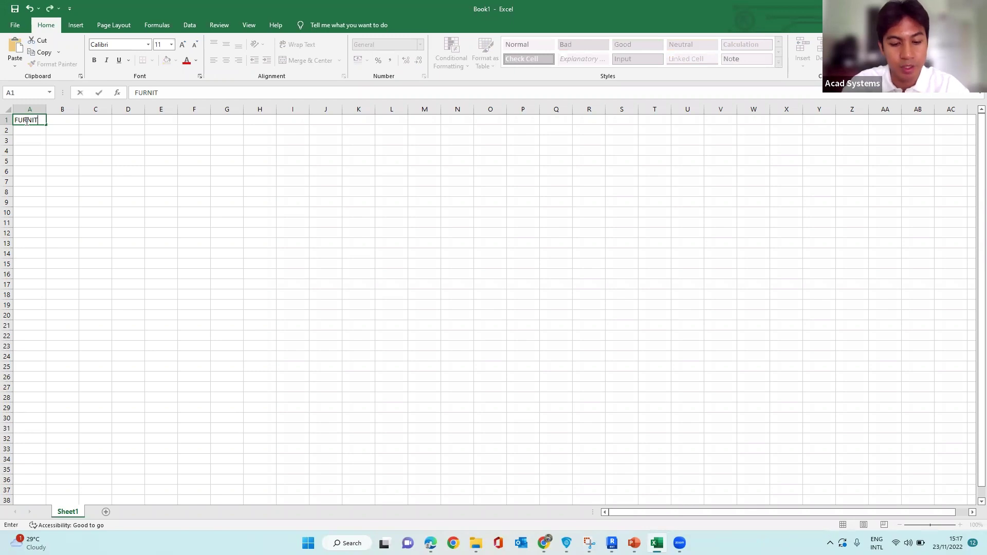
pyautogui.write('URE')
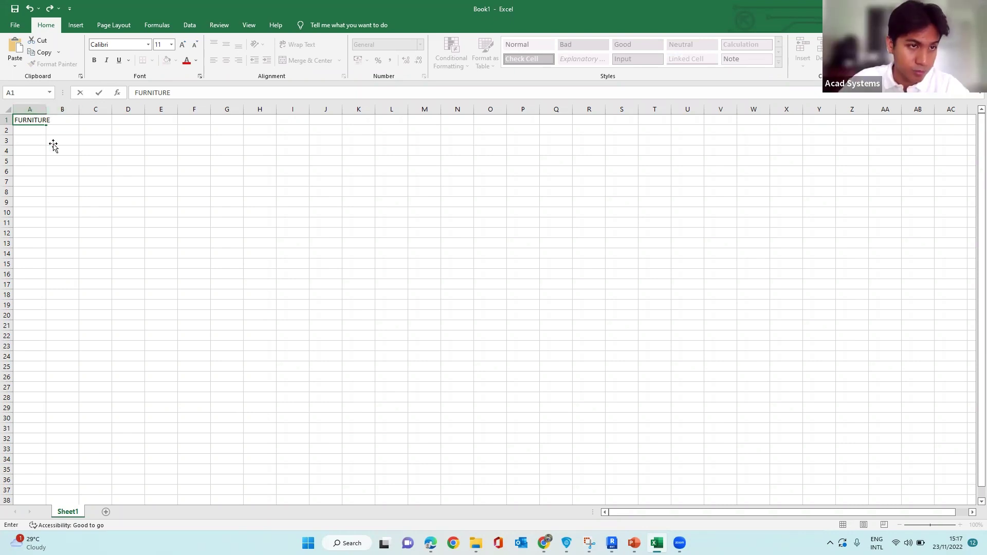
pyautogui.click(35, 129)
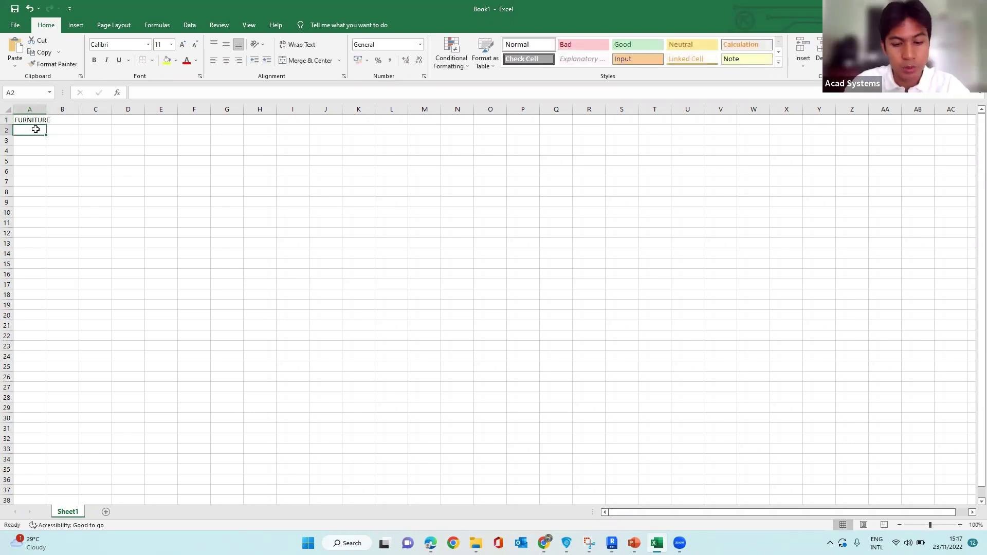
# Enter FINISHES in A2 and widen column A to fit the text
pyautogui.write('FINISHES')
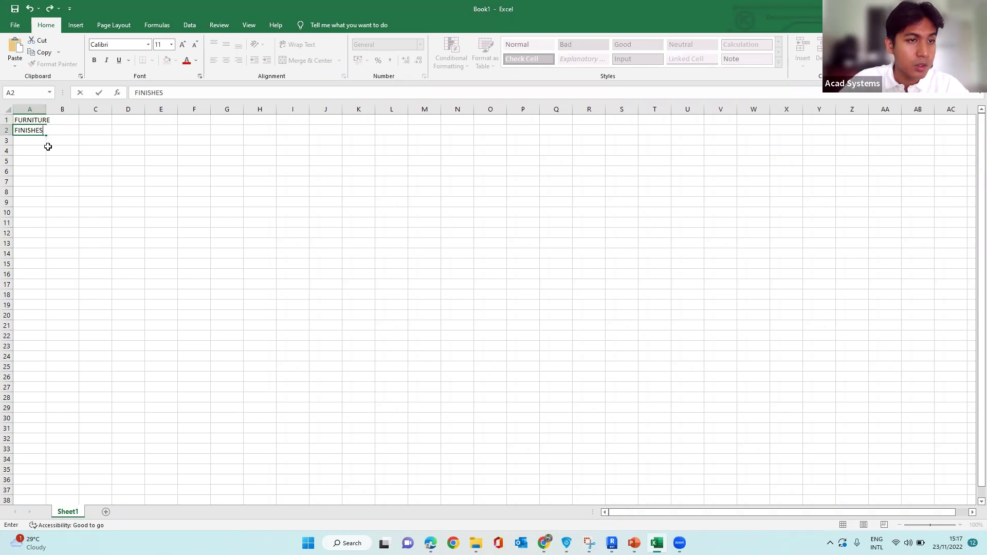
pyautogui.click(50, 109)
pyautogui.moveTo(60, 108); pyautogui.dragTo(73, 108)
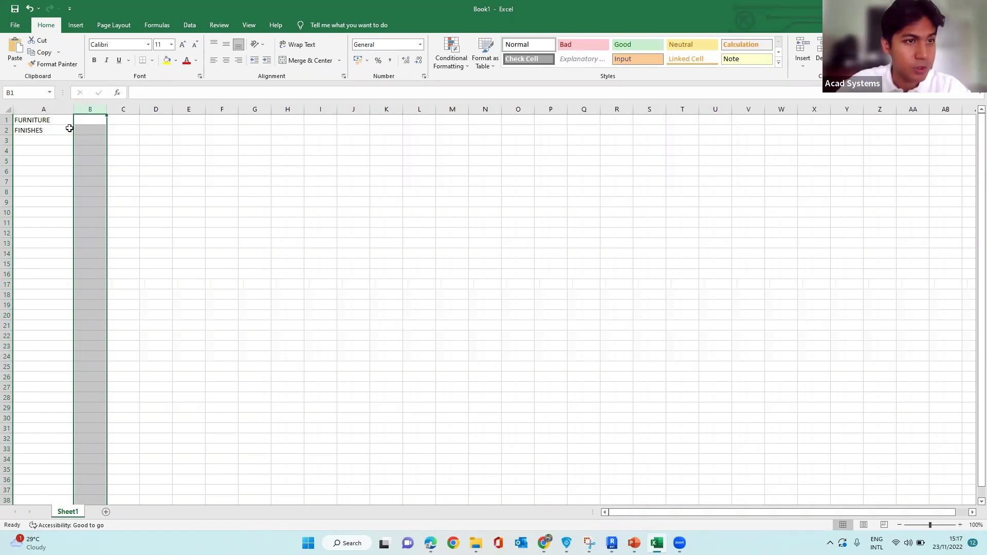
pyautogui.click(48, 169)
pyautogui.click(48, 159)
pyautogui.click(43, 148)
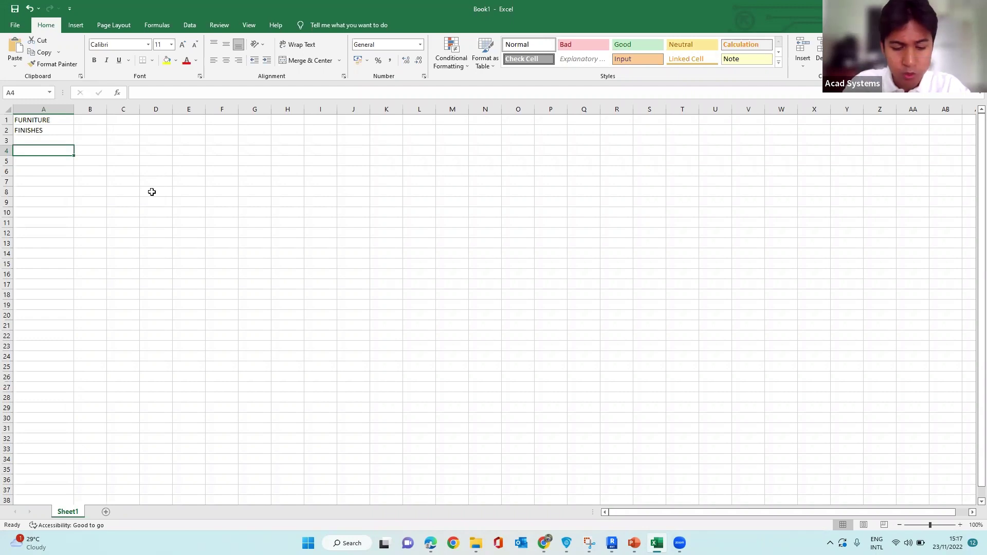
# Enter F.CHA-1 in A4, Chair, Dining in B4 and FURNITURE in C4, widening columns B and C
pyautogui.write('F')
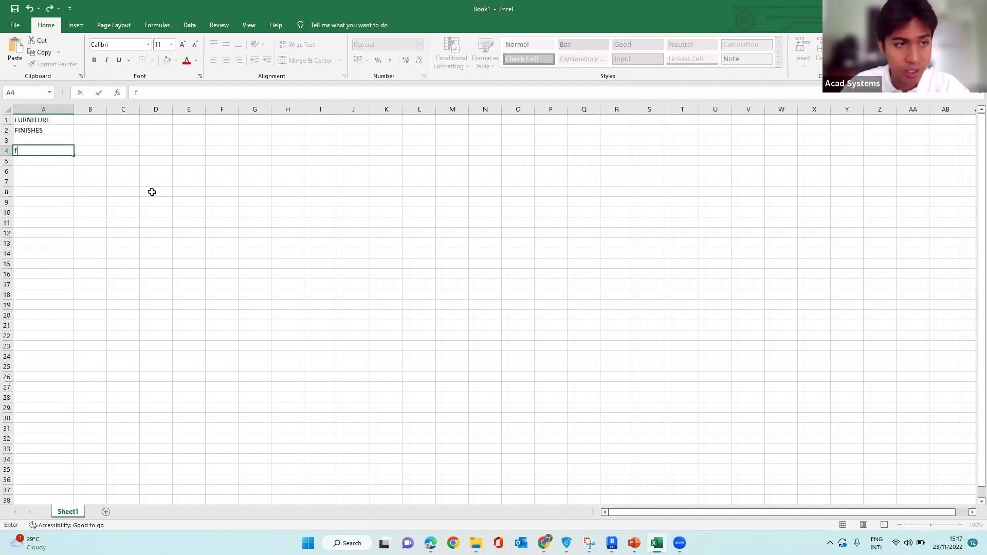
pyautogui.write('.')
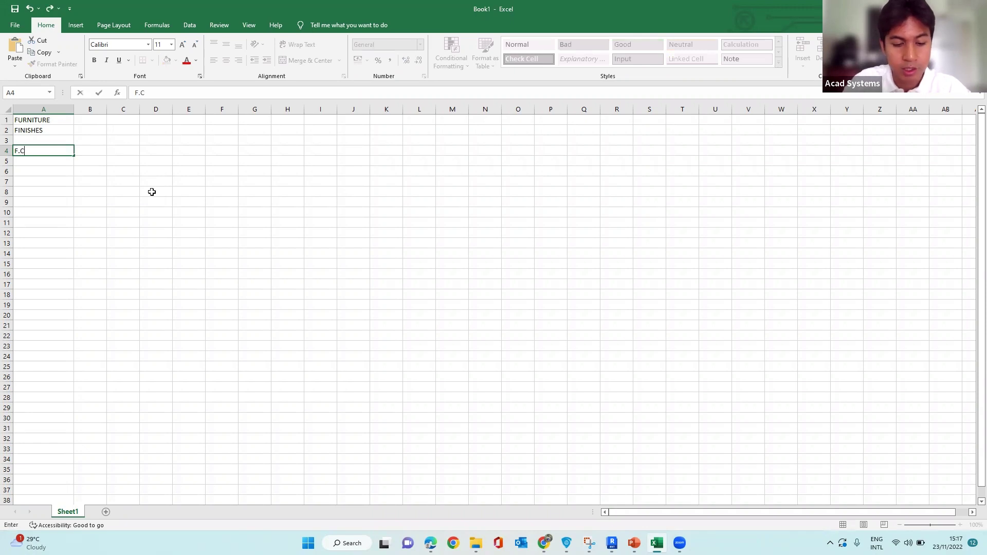
pyautogui.write('CHA-1')
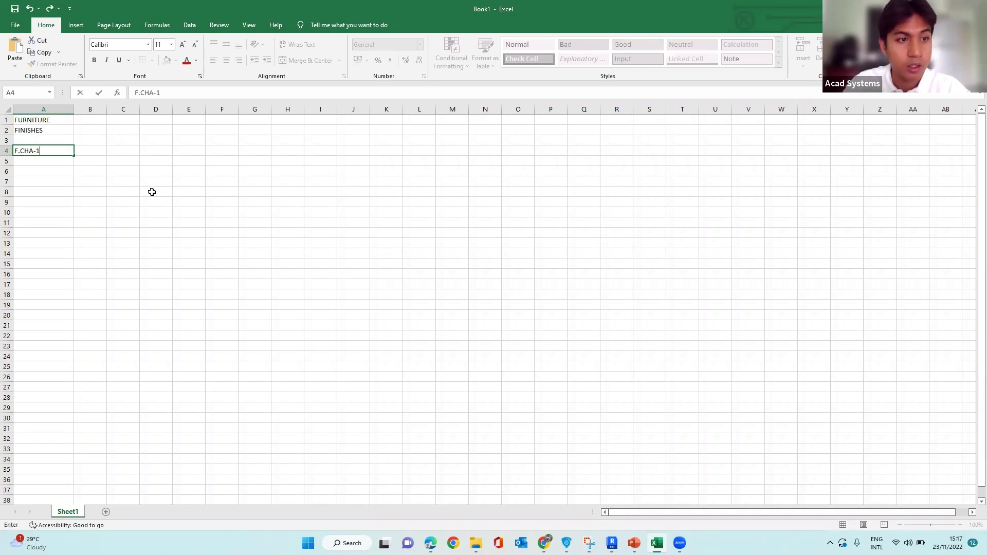
pyautogui.click(104, 152)
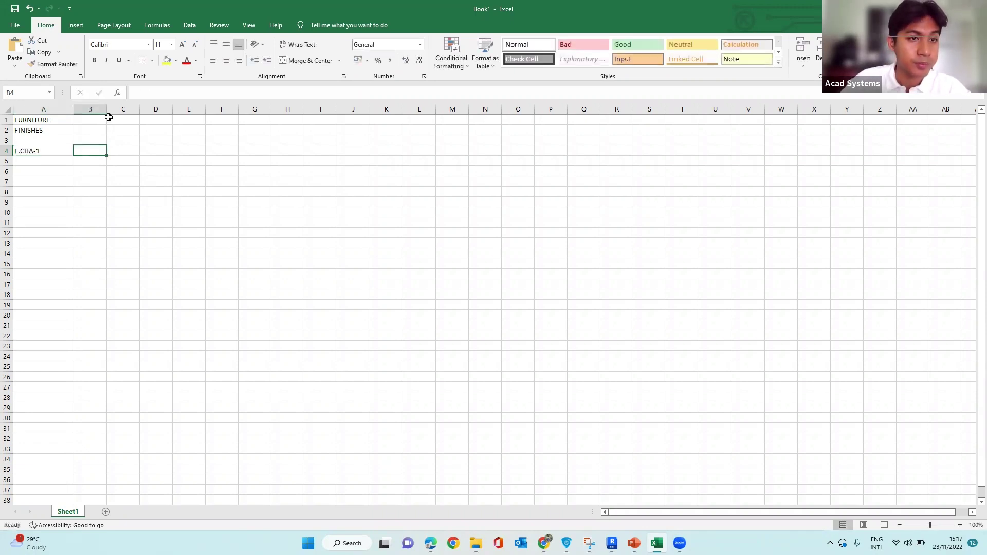
pyautogui.moveTo(107, 109); pyautogui.dragTo(142, 109)
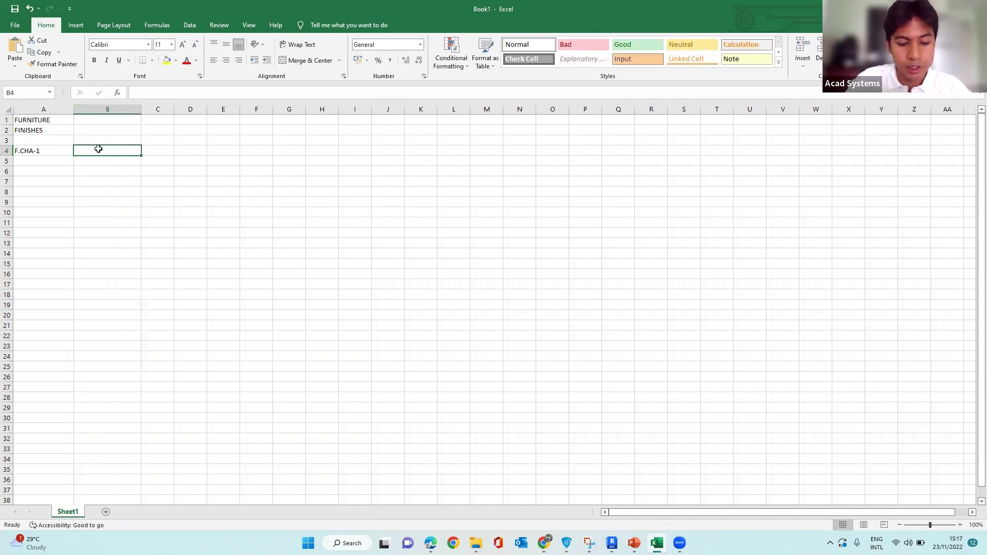
pyautogui.write('Cha')
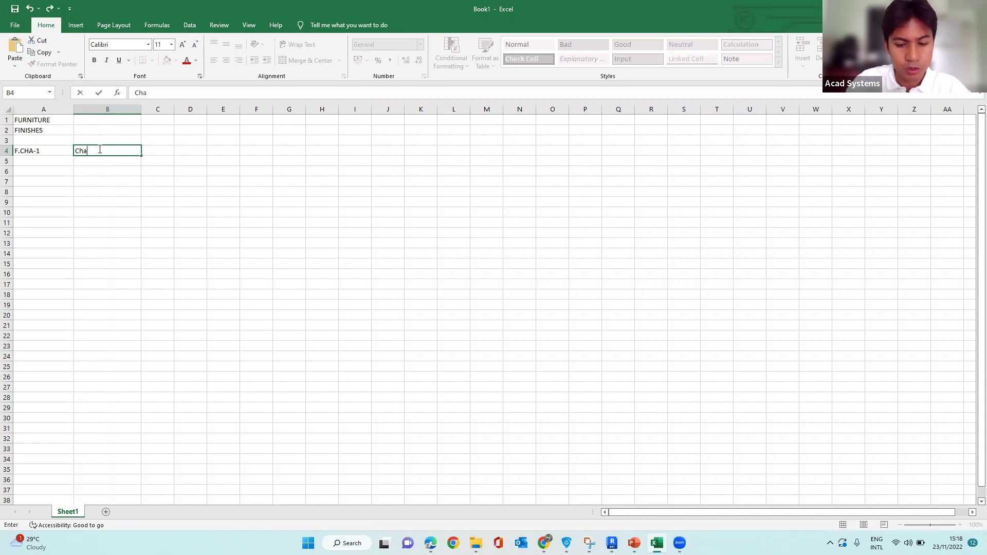
pyautogui.write('ir, ')
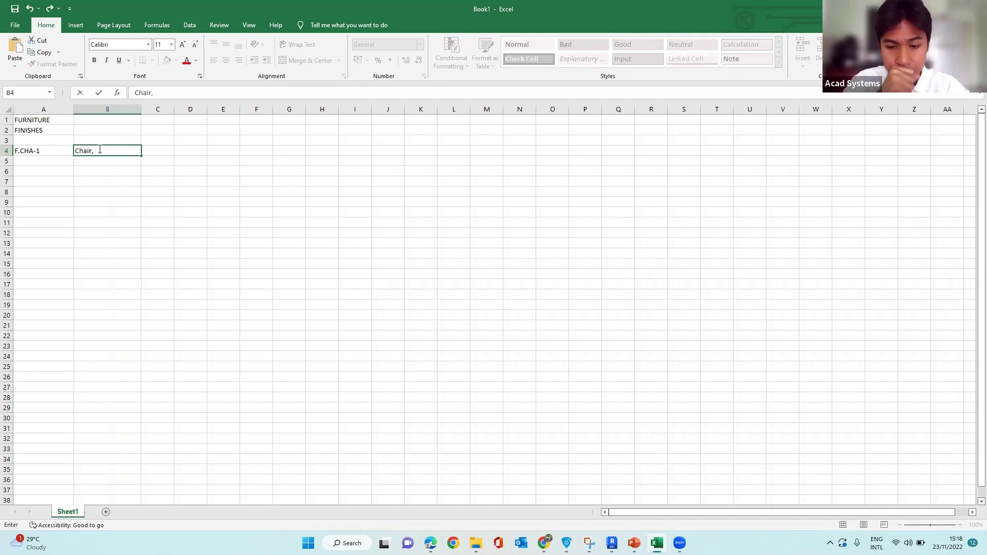
pyautogui.write('Dining')
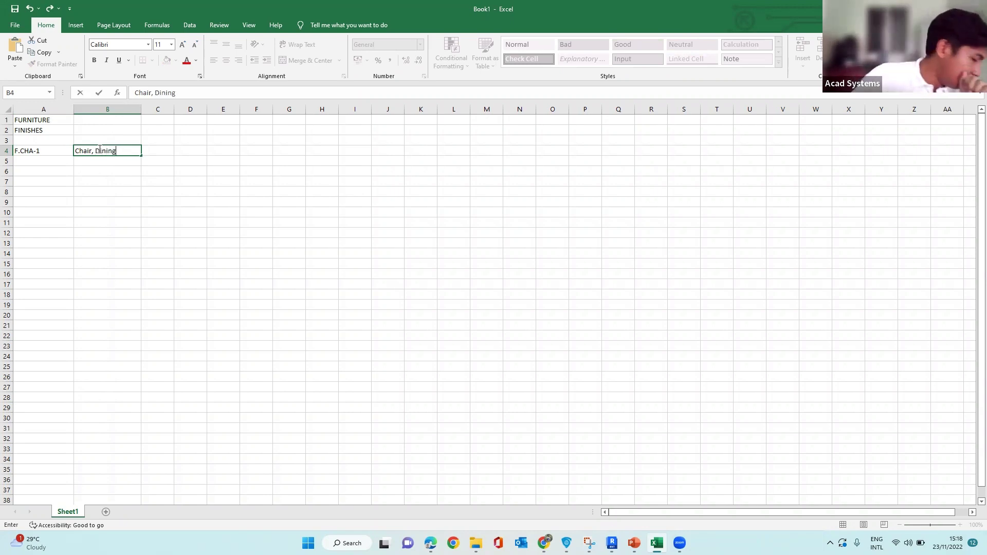
pyautogui.click(149, 150)
pyautogui.moveTo(174, 106); pyautogui.dragTo(190, 106)
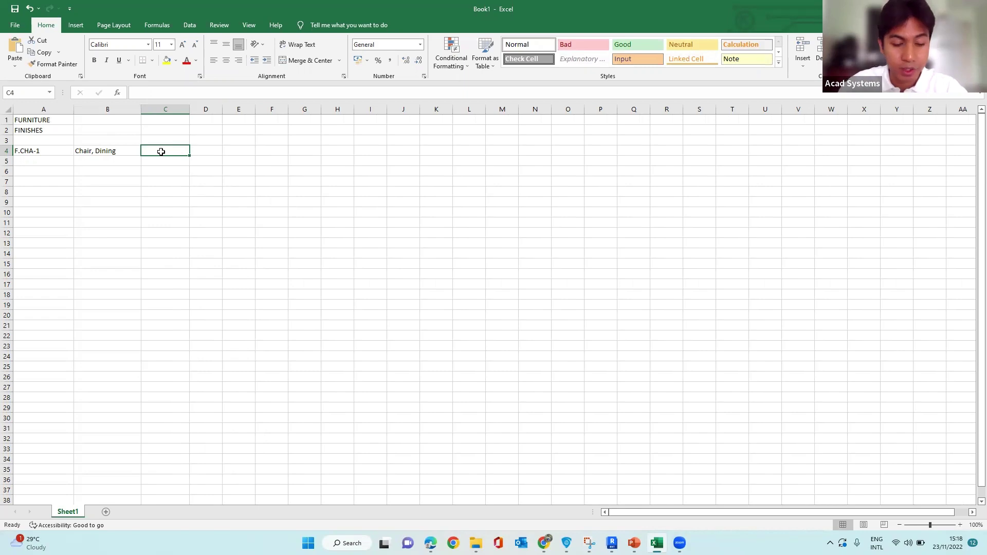
pyautogui.write('FURN')
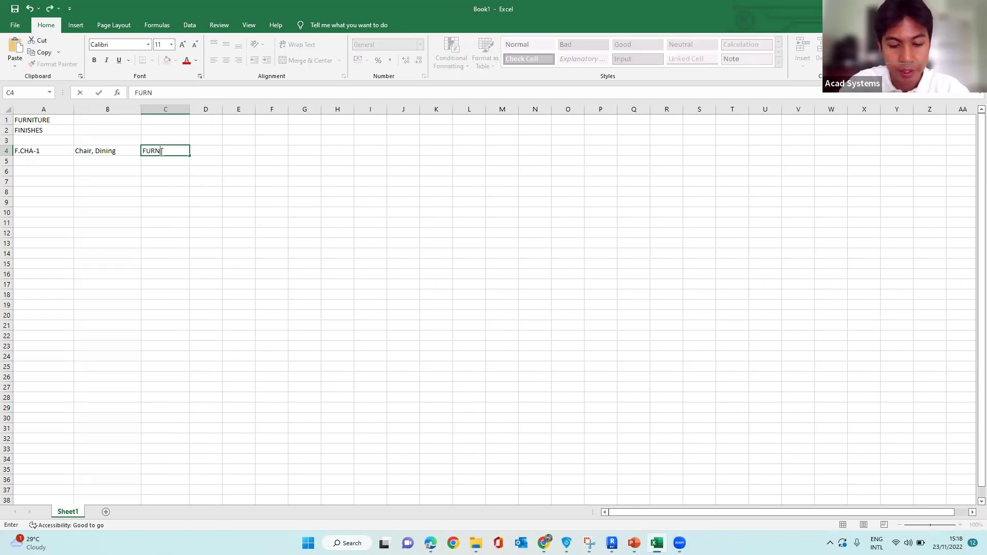
pyautogui.write('ITURE')
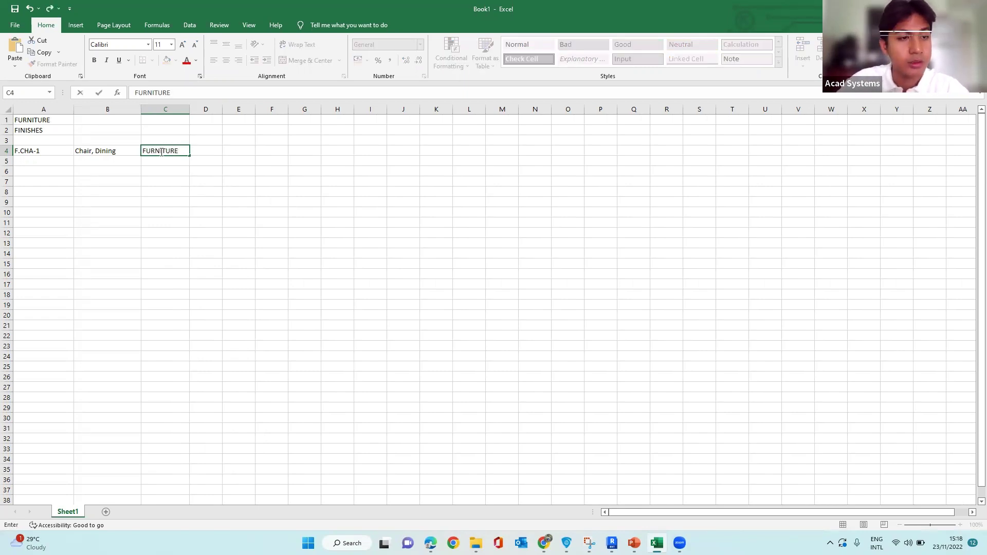
pyautogui.click(61, 154)
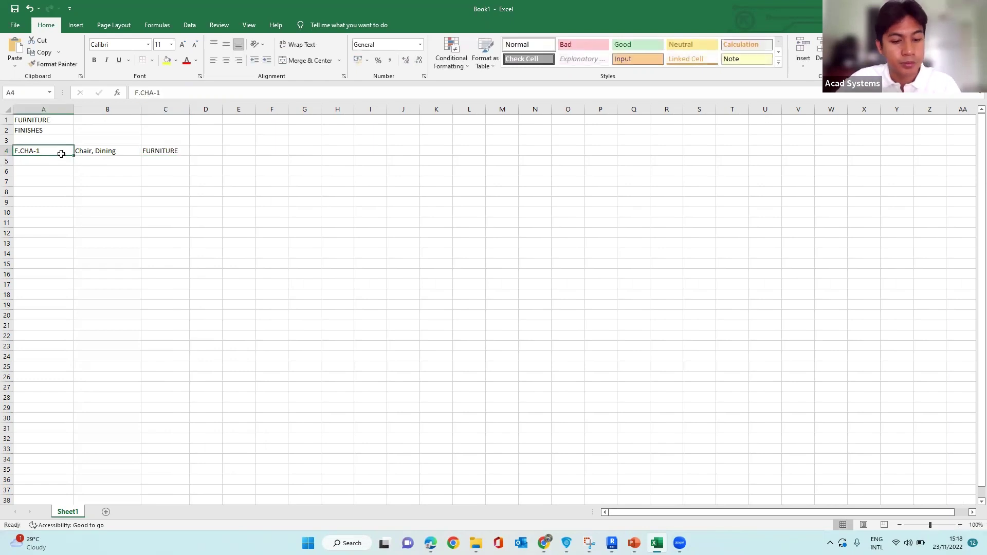
# Copy F.CHA-1, Chair, Dining and FURNITURE from row 4 into row 5
pyautogui.hotkey('ctrl', 'c')
pyautogui.click(53, 162)
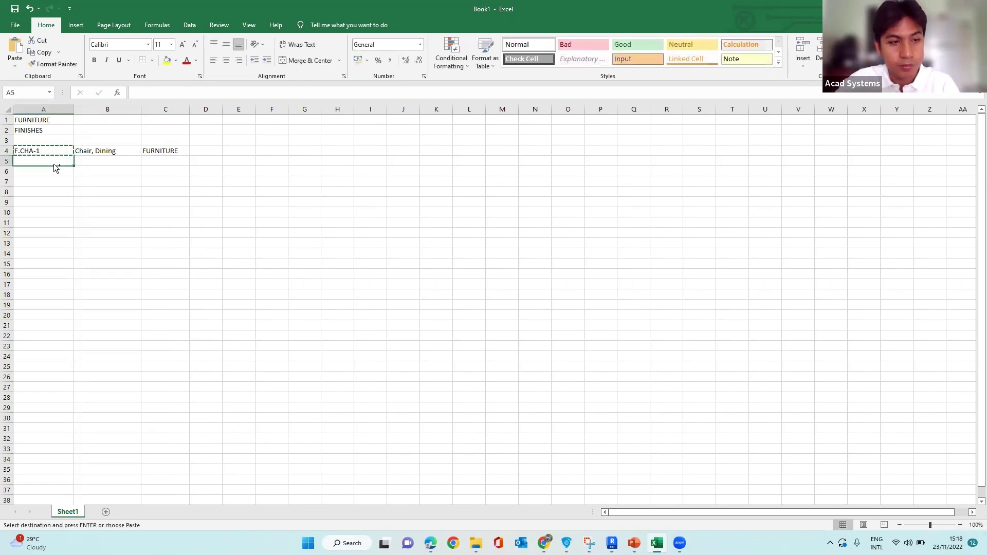
pyautogui.hotkey('ctrl', 'v')
pyautogui.click(97, 161)
pyautogui.click(105, 149)
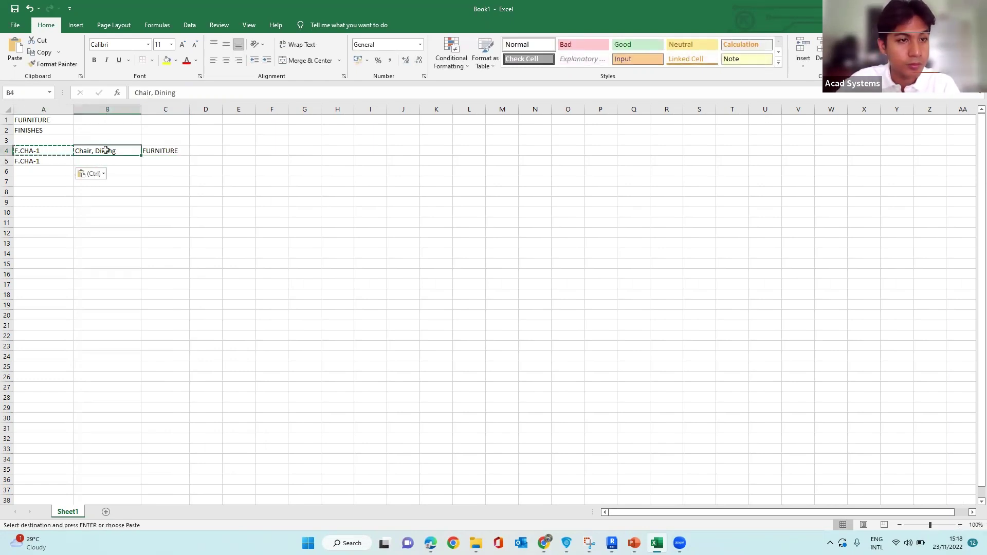
pyautogui.hotkey('ctrl', 'c')
pyautogui.click(106, 160)
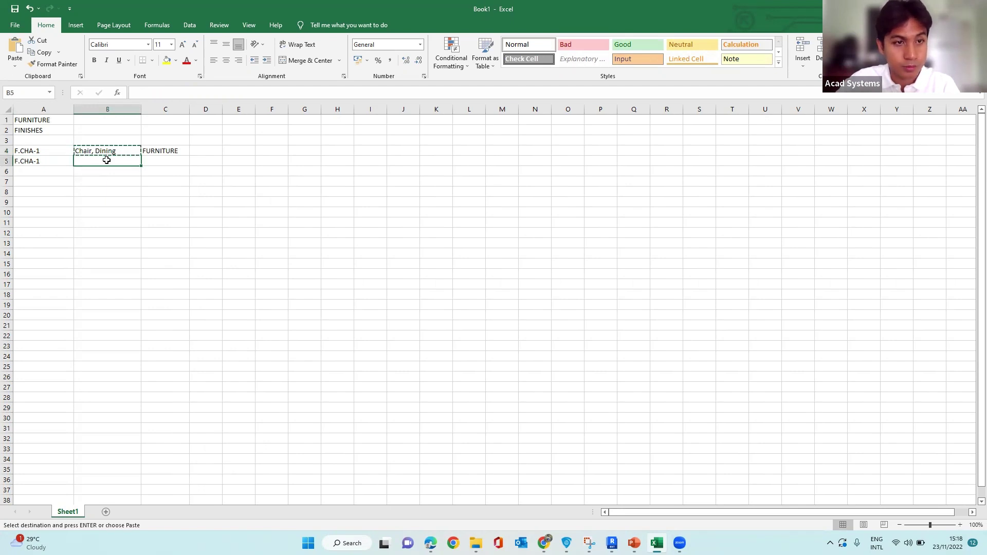
pyautogui.hotkey('ctrl', 'v')
pyautogui.click(147, 151)
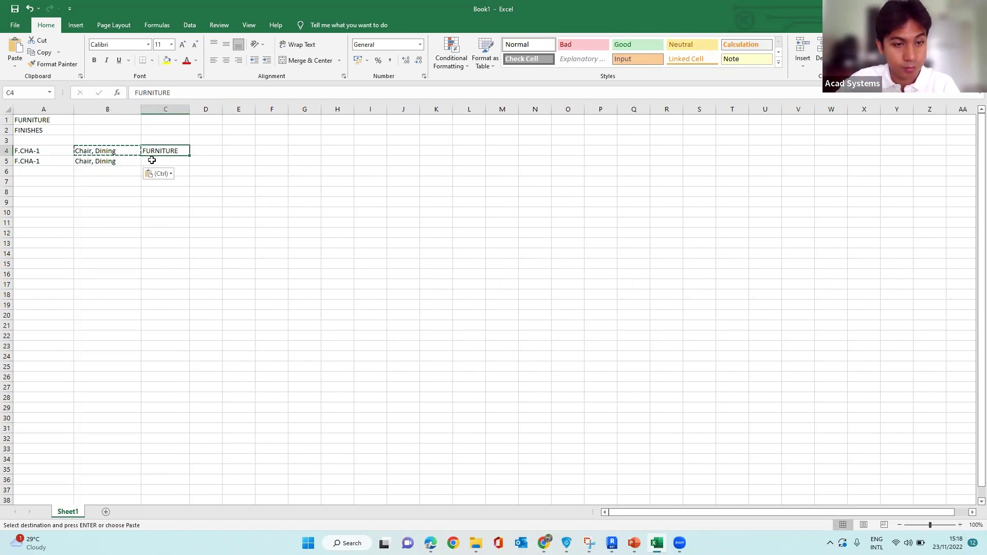
pyautogui.hotkey('ctrl', 'c')
pyautogui.click(153, 161)
pyautogui.hotkey('ctrl', 'v')
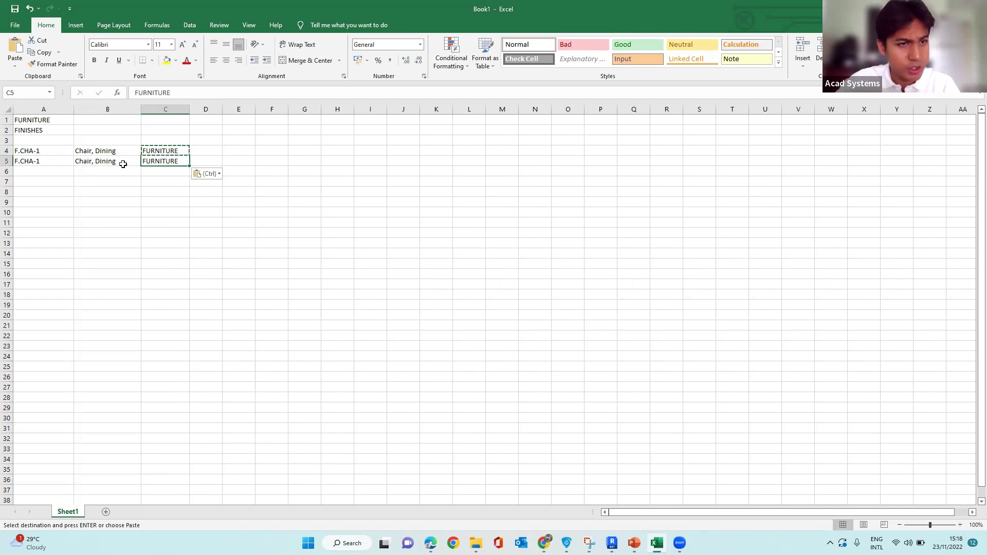
# Change A5 to F.CHA-2 and B5 to Chair, Armchair
pyautogui.click(56, 160)
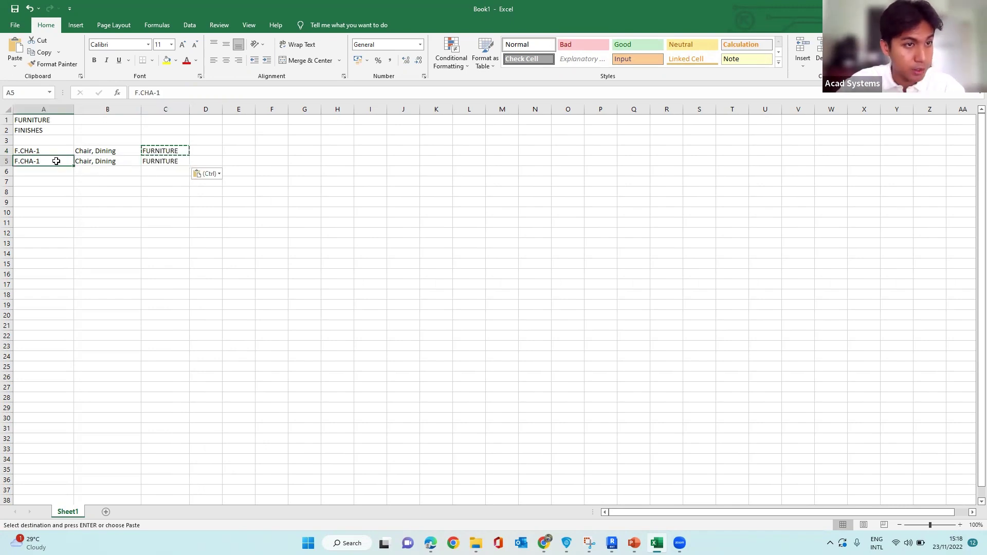
pyautogui.doubleClick(56, 161)
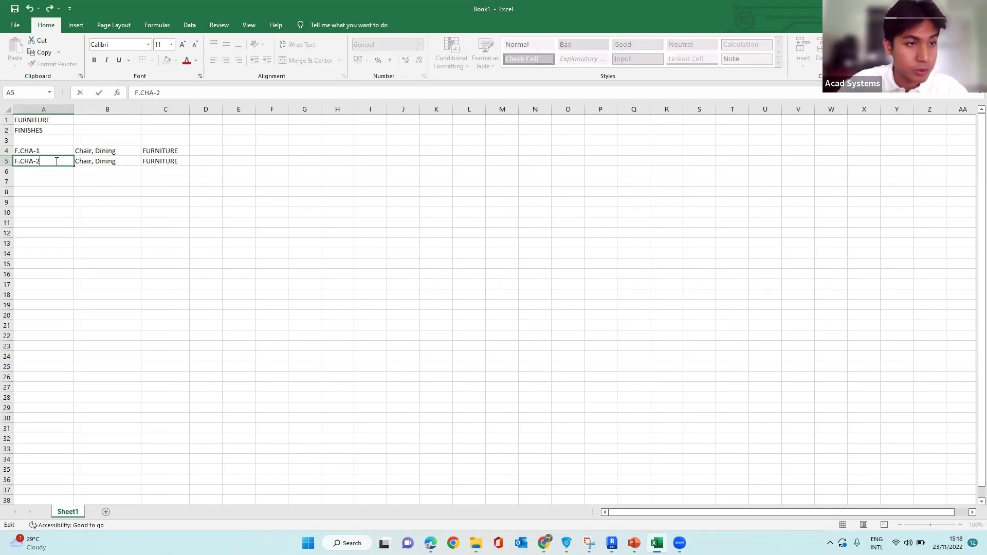
pyautogui.click(108, 161)
pyautogui.doubleClick(118, 163)
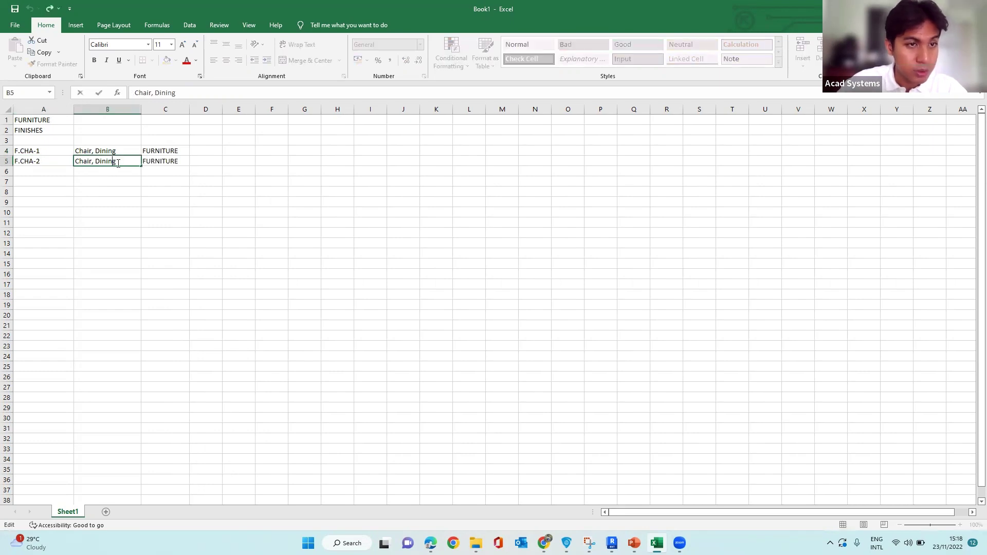
pyautogui.moveTo(118, 163); pyautogui.dragTo(97, 161)
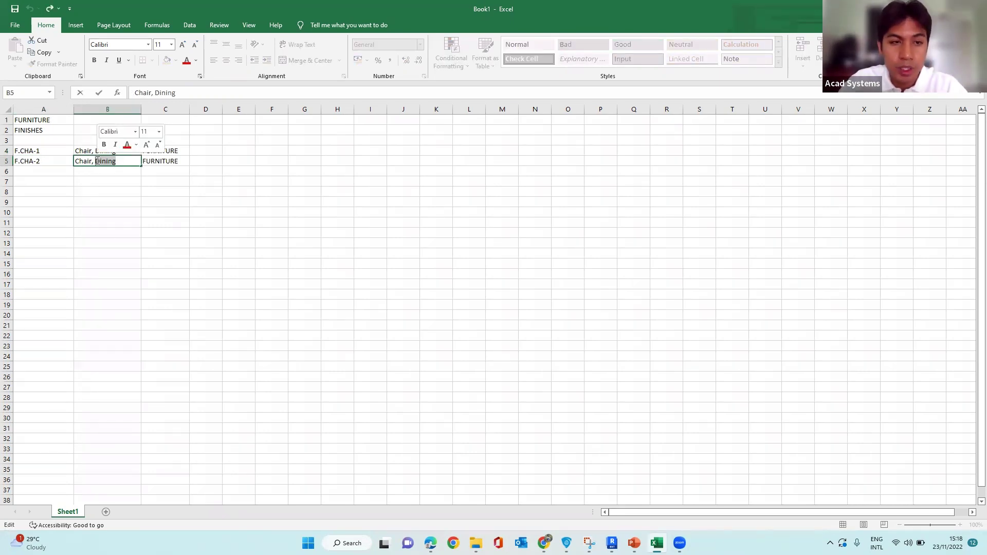
pyautogui.write('Ar')
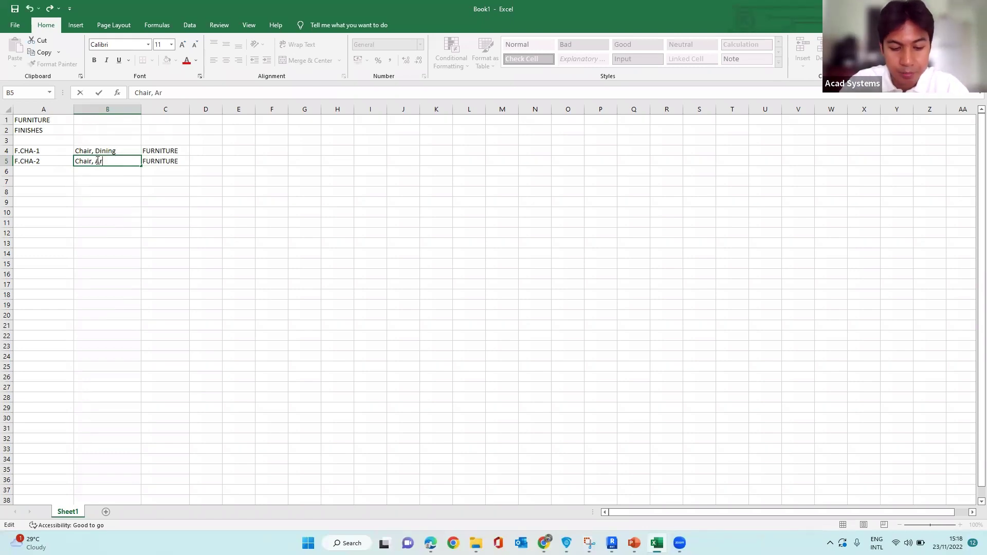
pyautogui.write('mch')
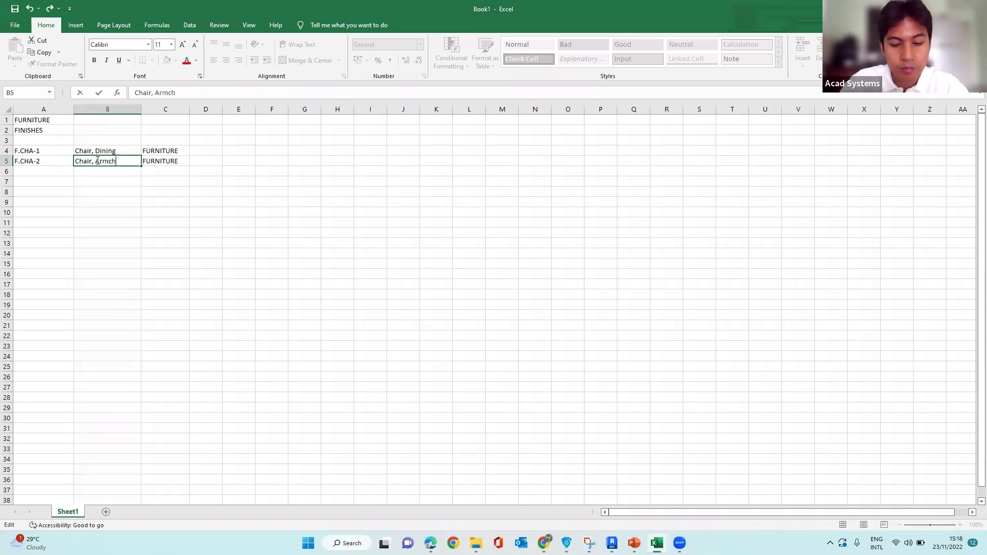
pyautogui.write('air')
pyautogui.click(154, 172)
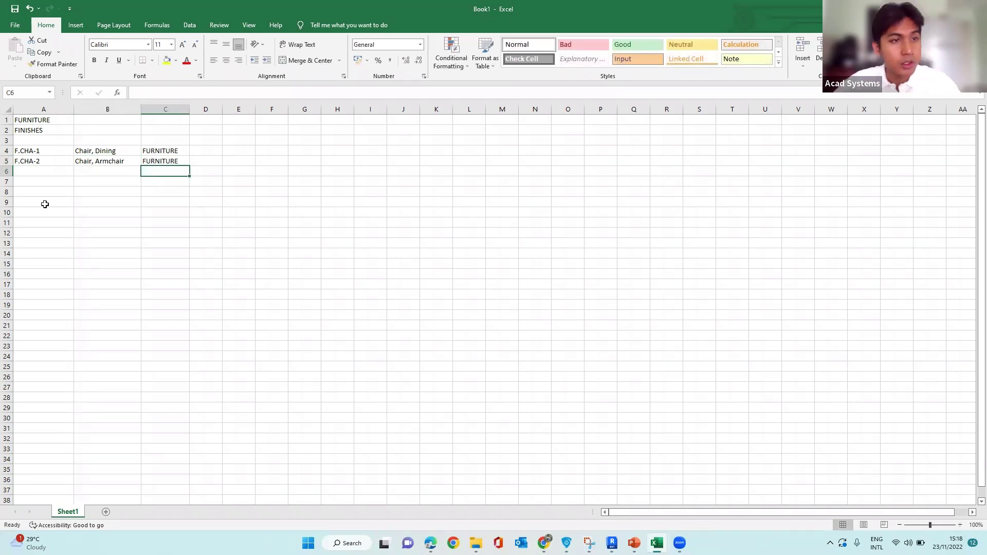
# Enter keynotes FL.CER-1 in A7 and FL.TIM-1 in A8
pyautogui.click(35, 182)
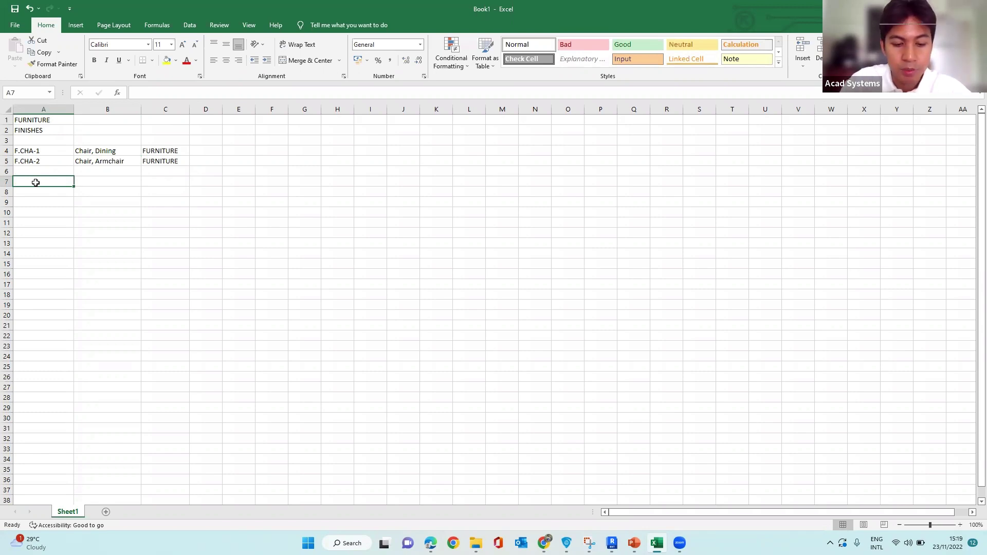
pyautogui.write('FL.CER-1')
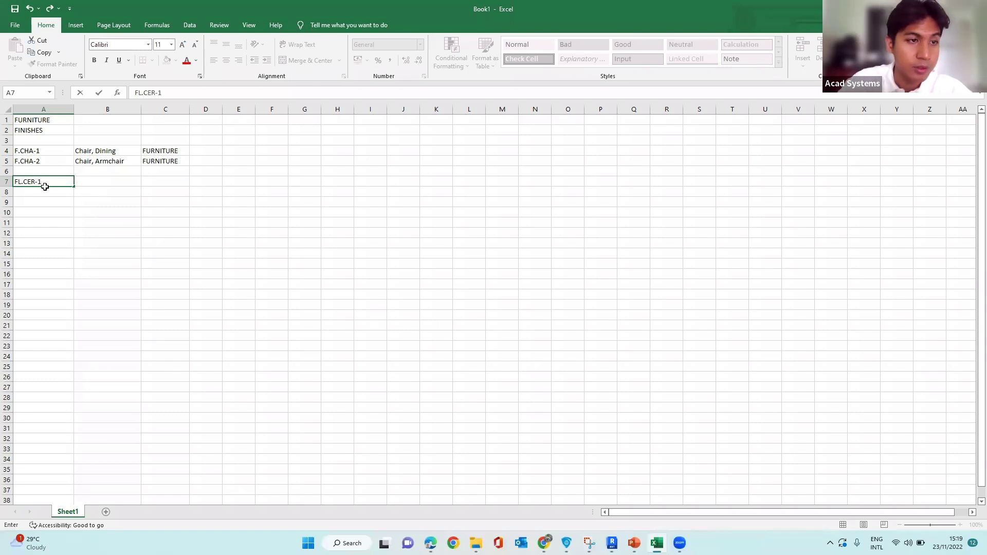
pyautogui.press('Return')
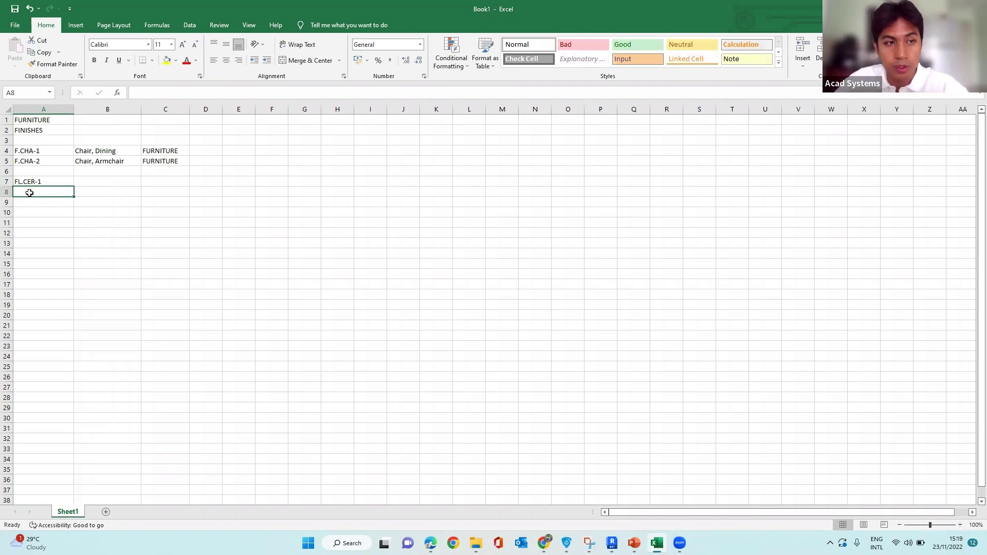
pyautogui.write('FL.CER-1')
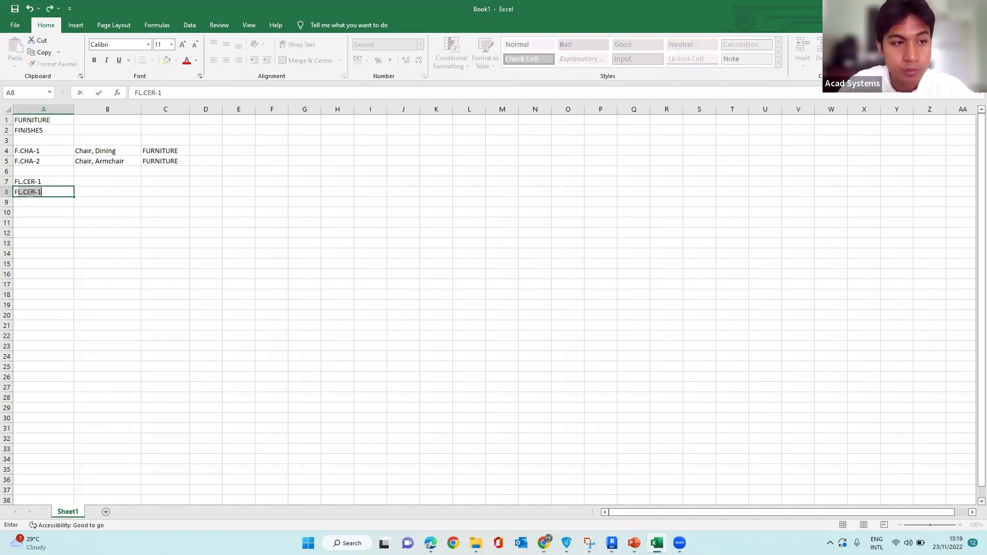
pyautogui.press('Tab')
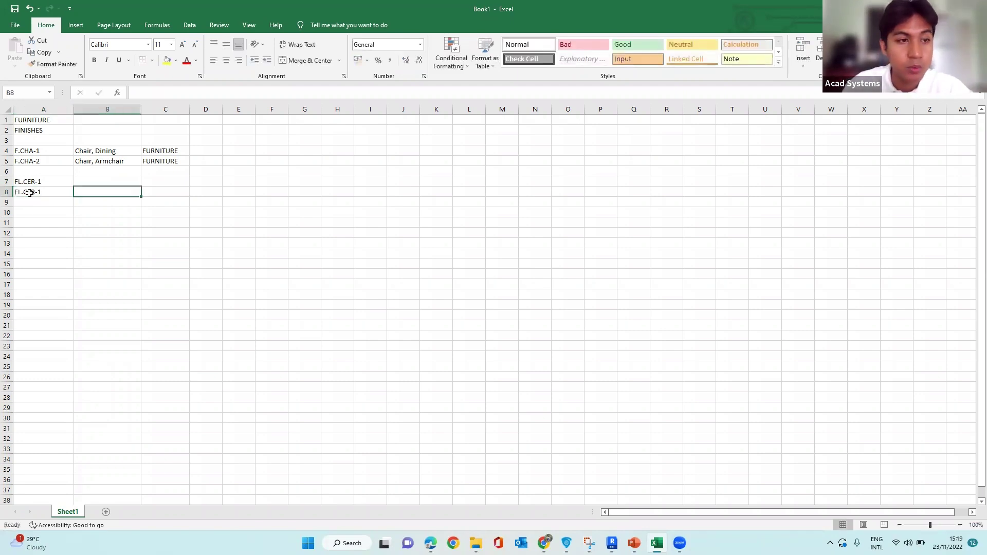
pyautogui.click(29, 192)
pyautogui.doubleClick(39, 193)
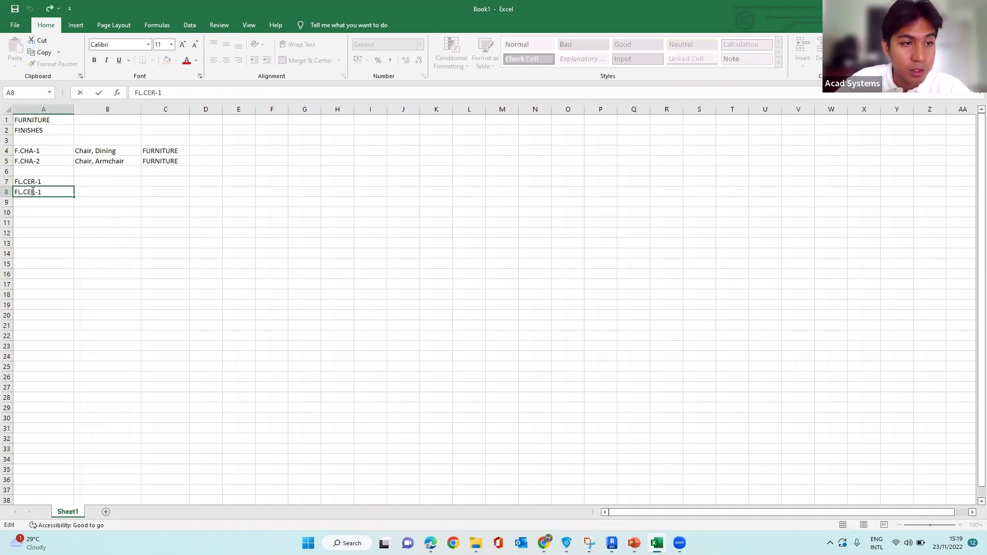
pyautogui.moveTo(35, 191); pyautogui.dragTo(25, 192)
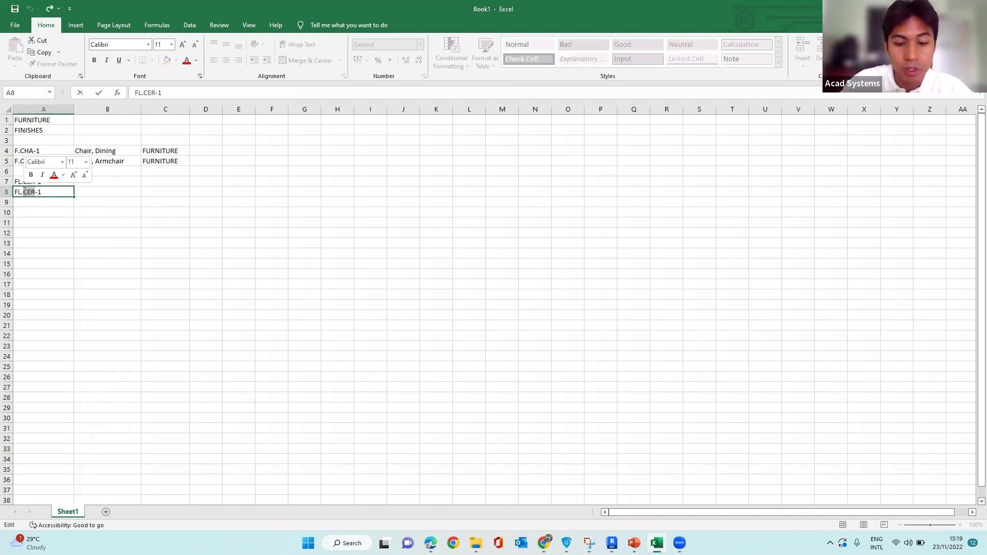
pyautogui.write('TIM')
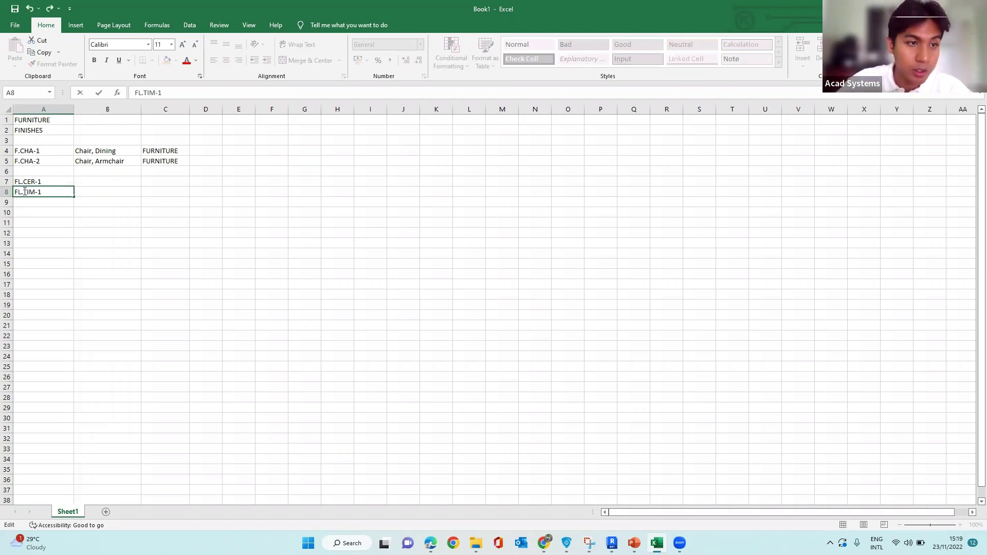
pyautogui.click(97, 181)
# Add Ceramic Tile and Timber Flooring in B7:B8 with FINISHES in C7:C8, then open the File page
pyautogui.doubleClick(97, 181)
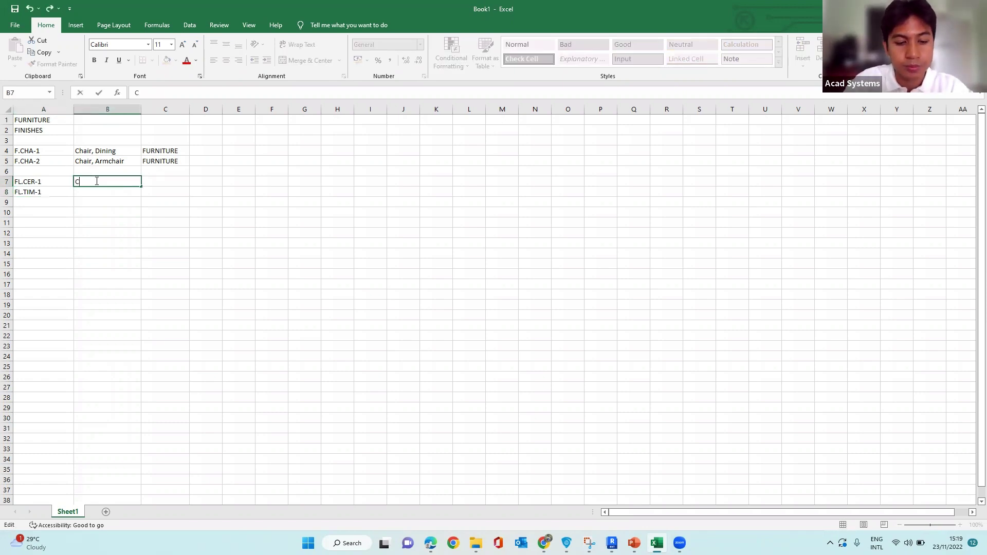
pyautogui.write('Ceramic Tile')
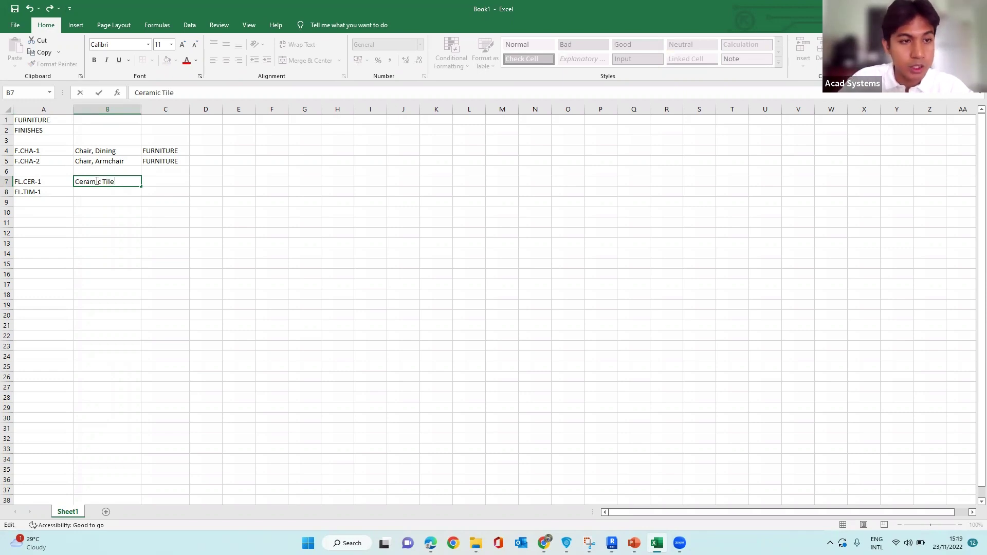
pyautogui.click(97, 192)
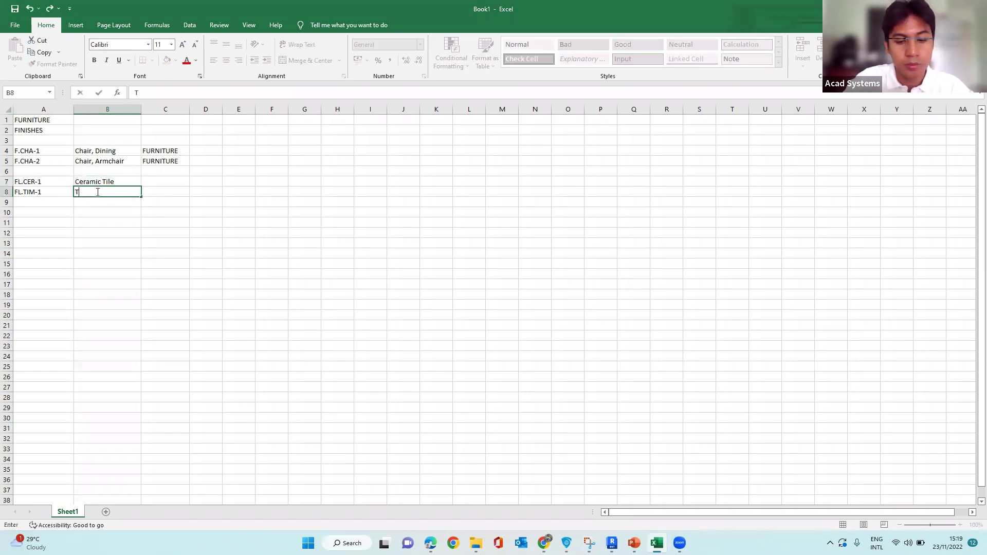
pyautogui.write('Timber Flooring')
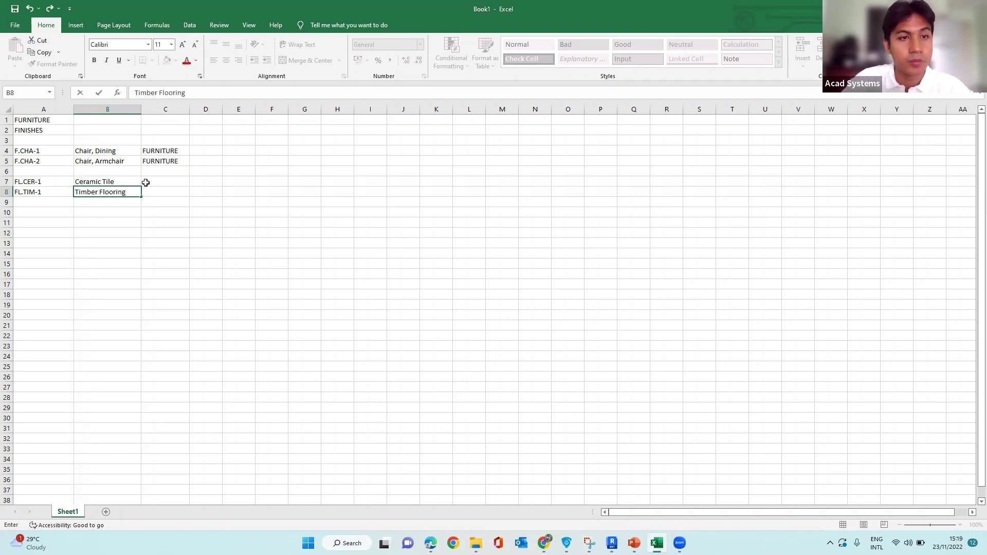
pyautogui.click(166, 182)
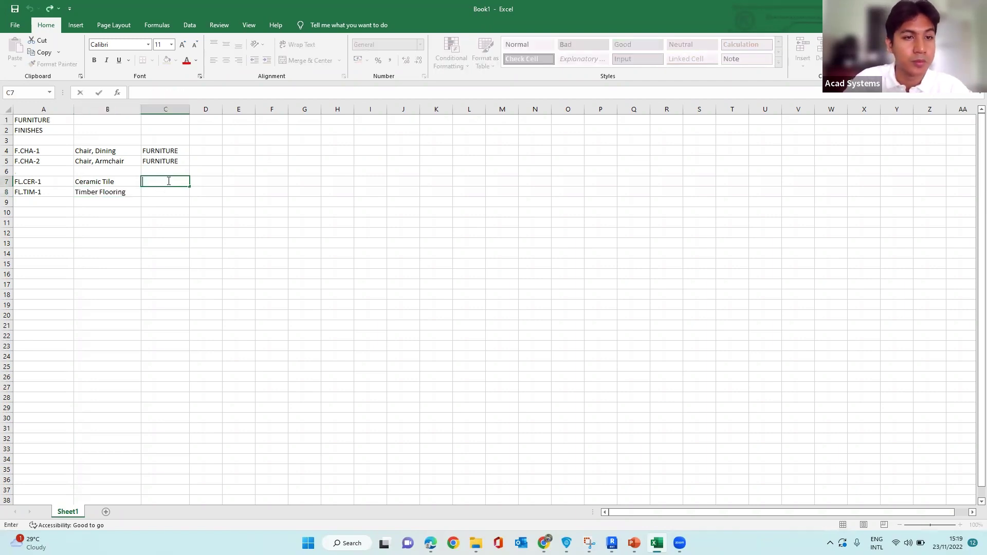
pyautogui.write('FINISHES')
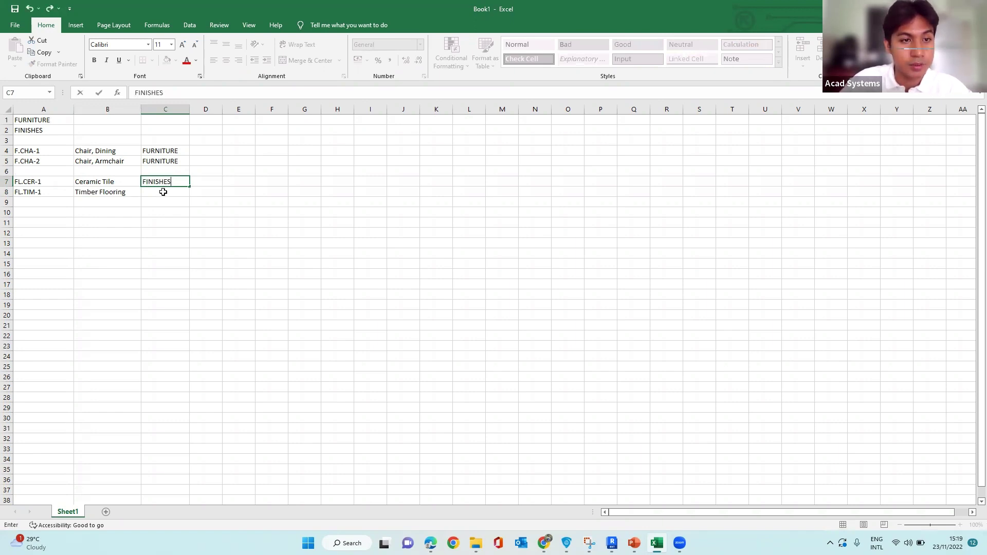
pyautogui.click(163, 192)
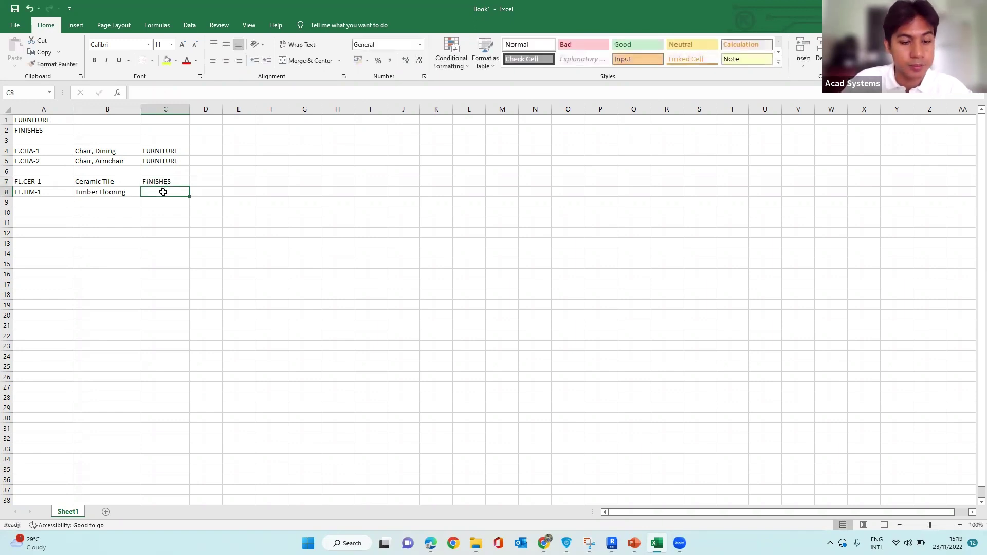
pyautogui.write('FINISHES')
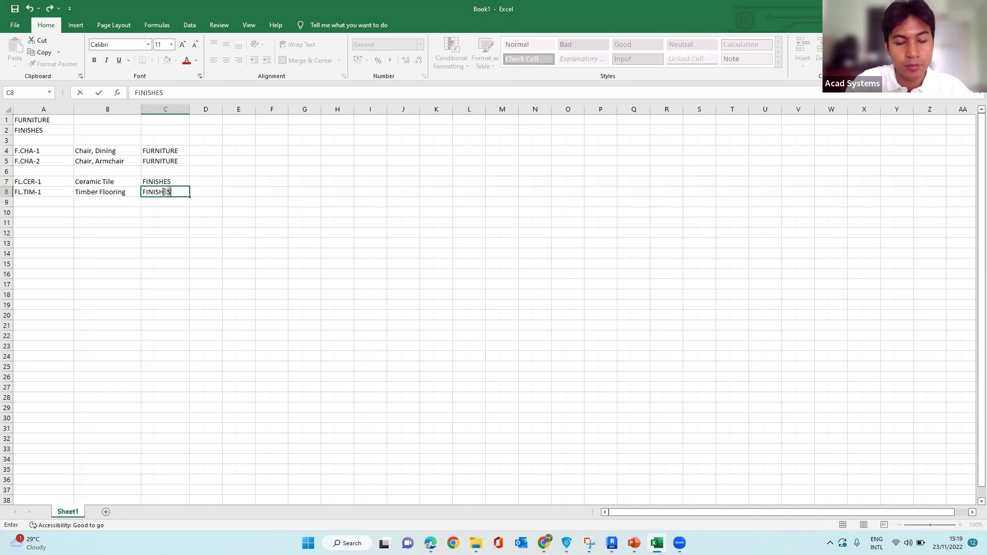
pyautogui.click(224, 200)
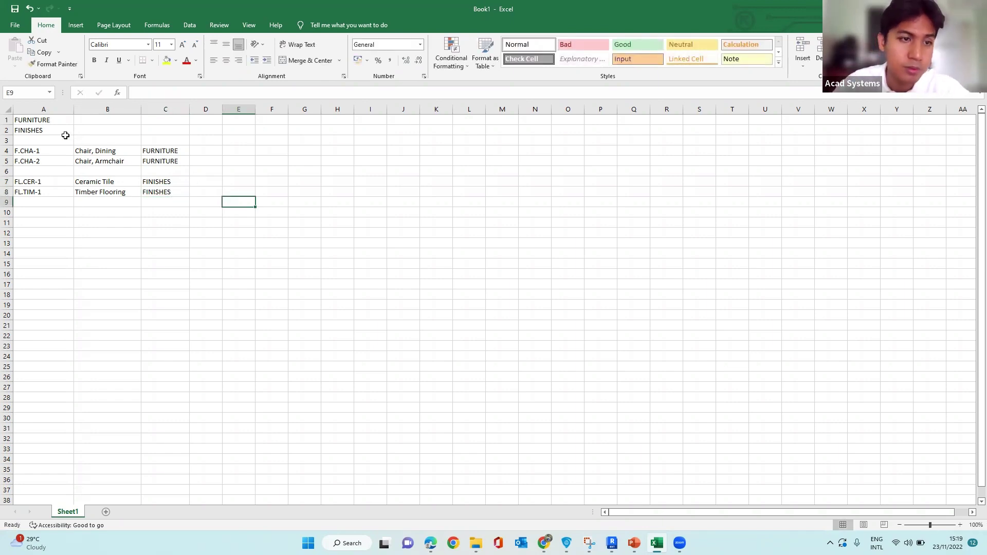
pyautogui.click(224, 169)
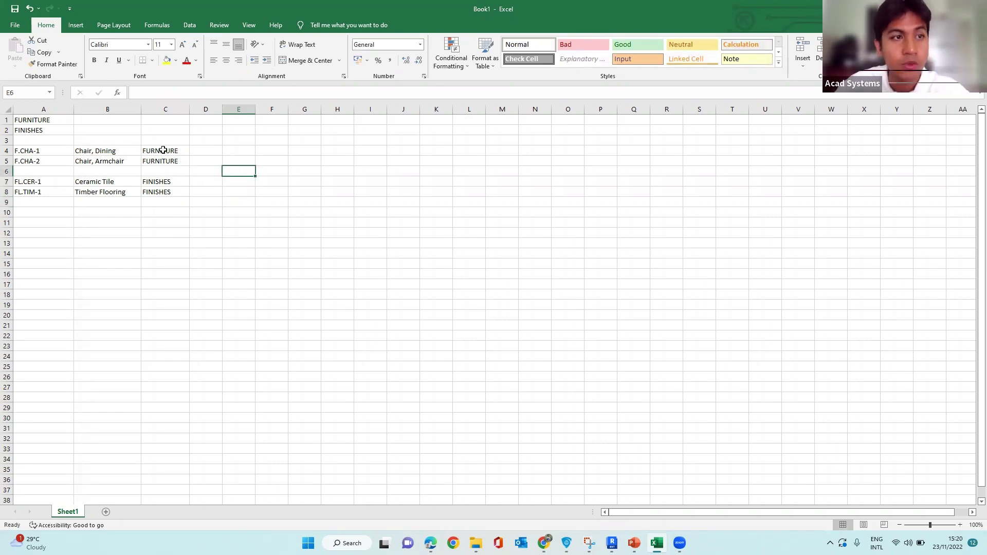
pyautogui.click(15, 25)
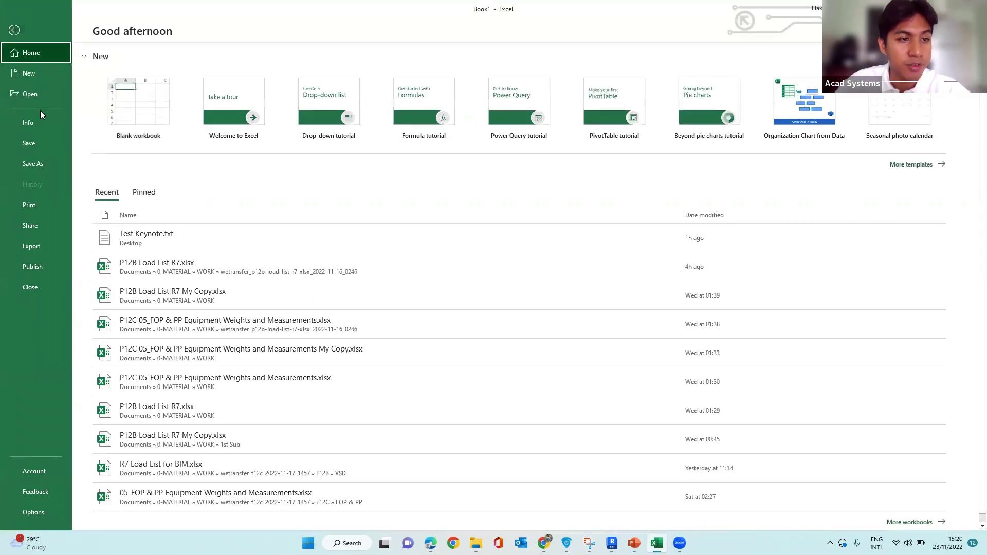
# Save As to the Desktop as Text (Tab delimited) named Keynote Test.txt
pyautogui.click(40, 164)
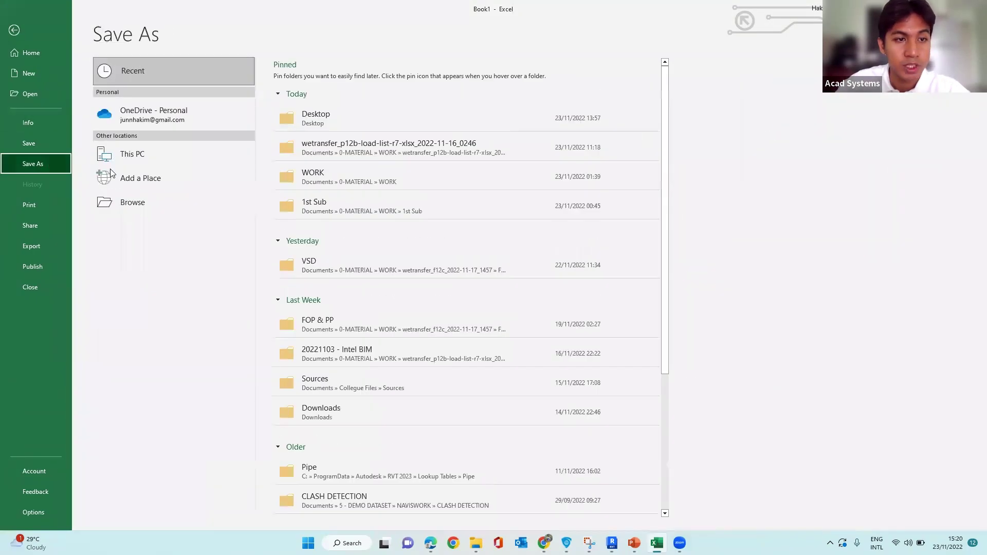
pyautogui.click(313, 120)
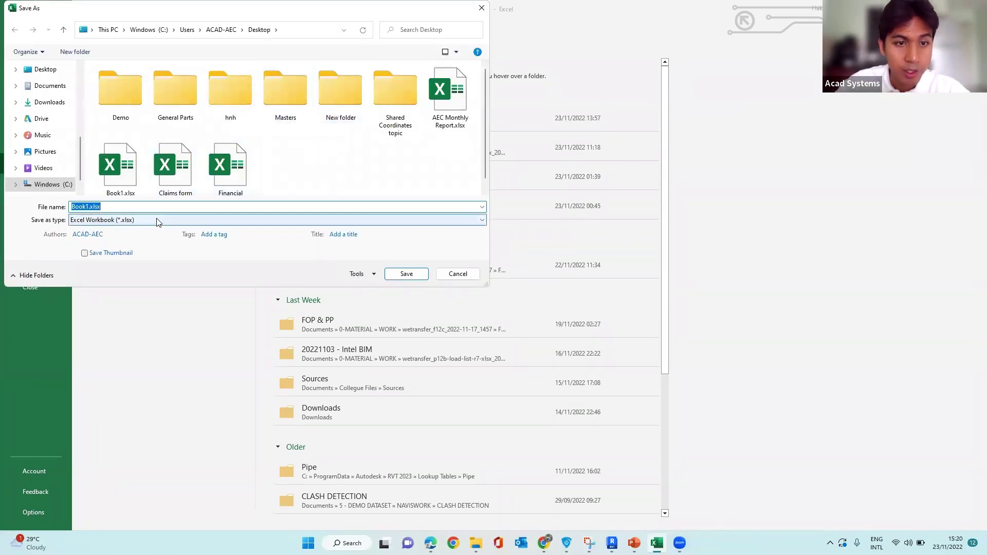
pyautogui.click(133, 221)
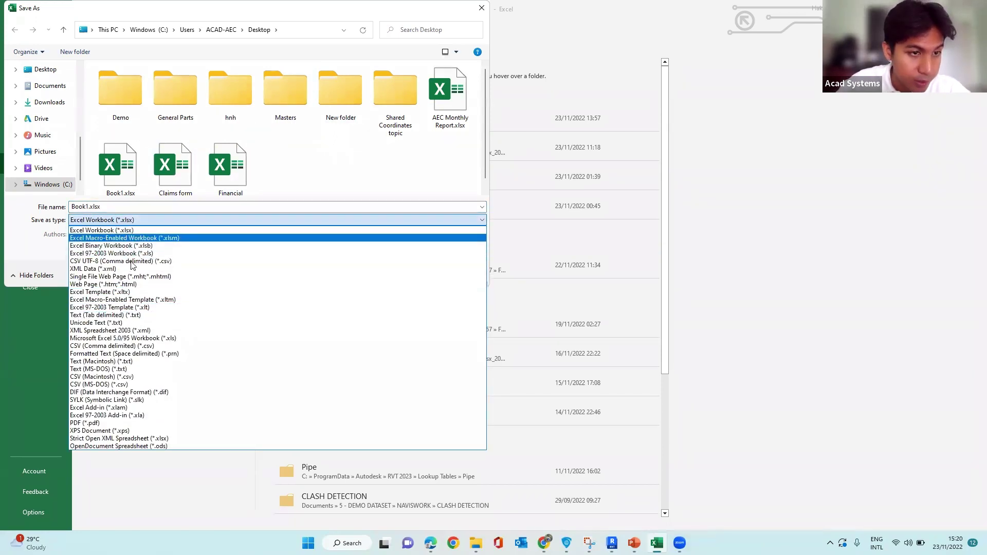
pyautogui.click(127, 316)
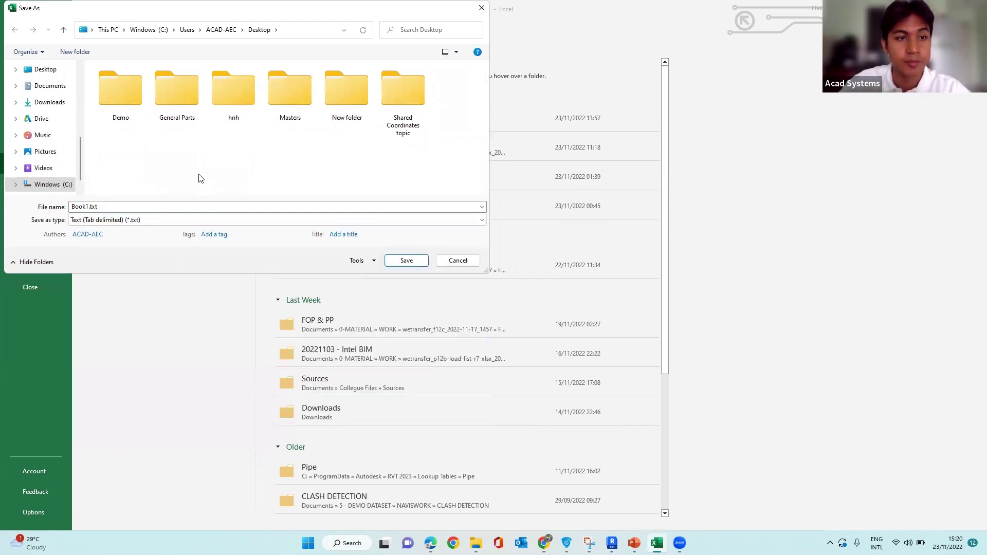
pyautogui.doubleClick(133, 206)
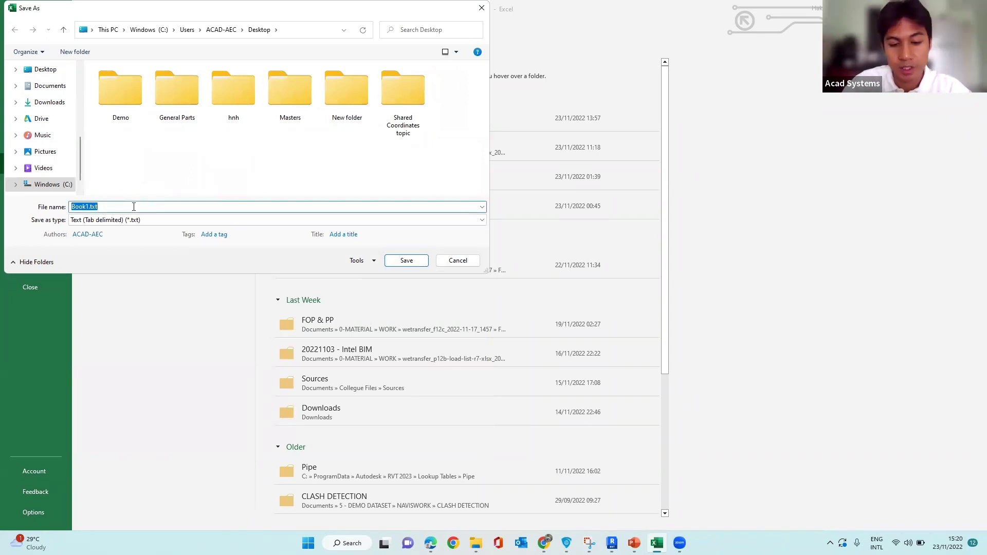
pyautogui.press('BackSpace')
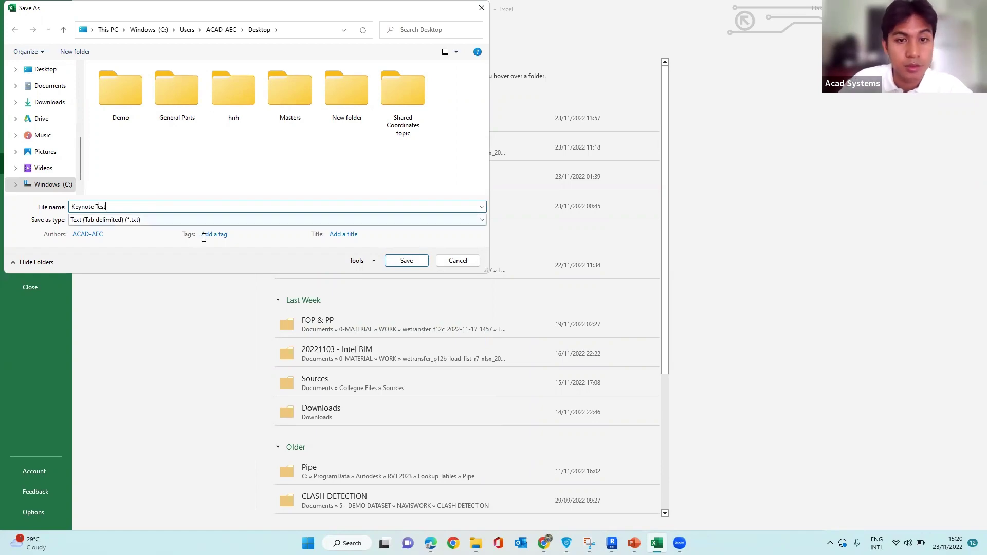
pyautogui.click(405, 261)
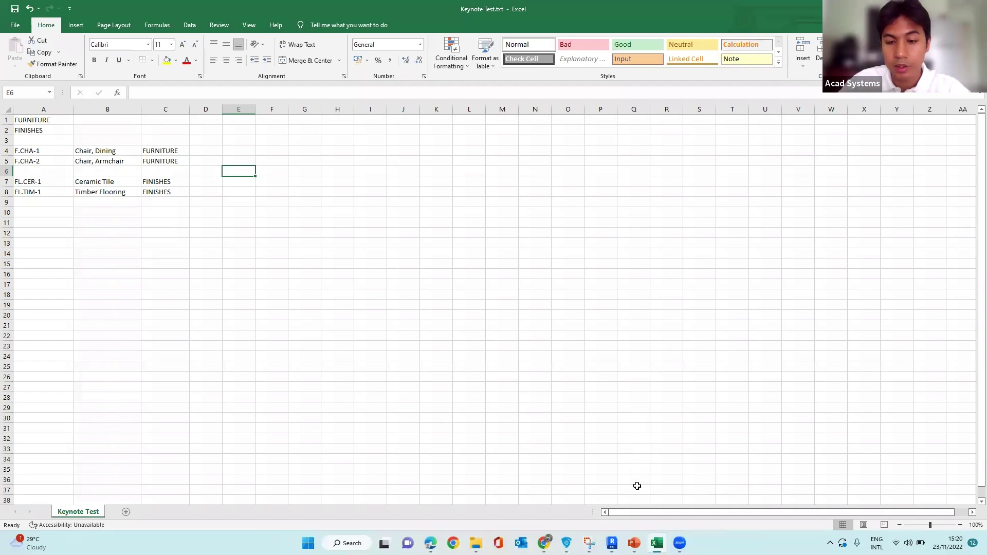
# Switch back to Revit and bring up the Level 1 floor plan
pyautogui.moveTo(612, 543)
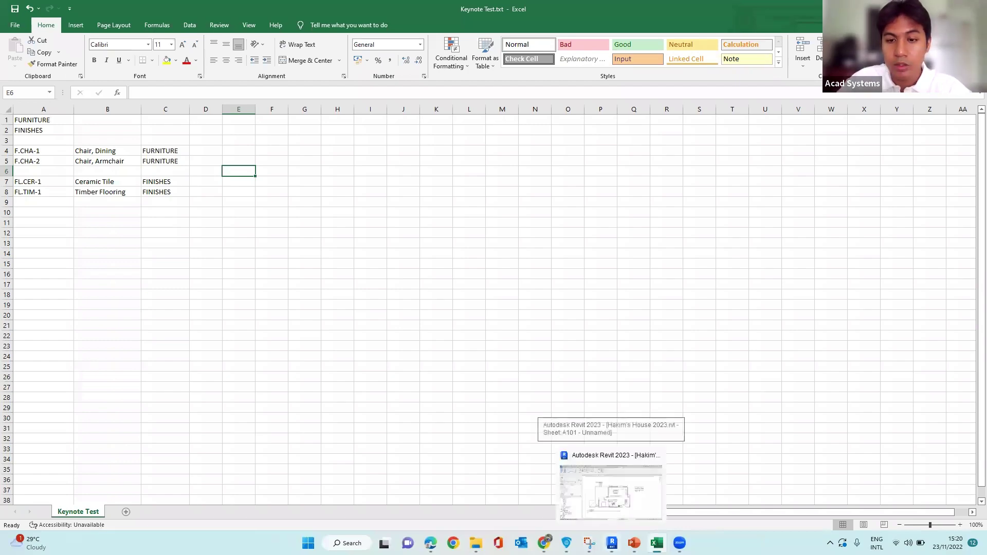
pyautogui.click(612, 485)
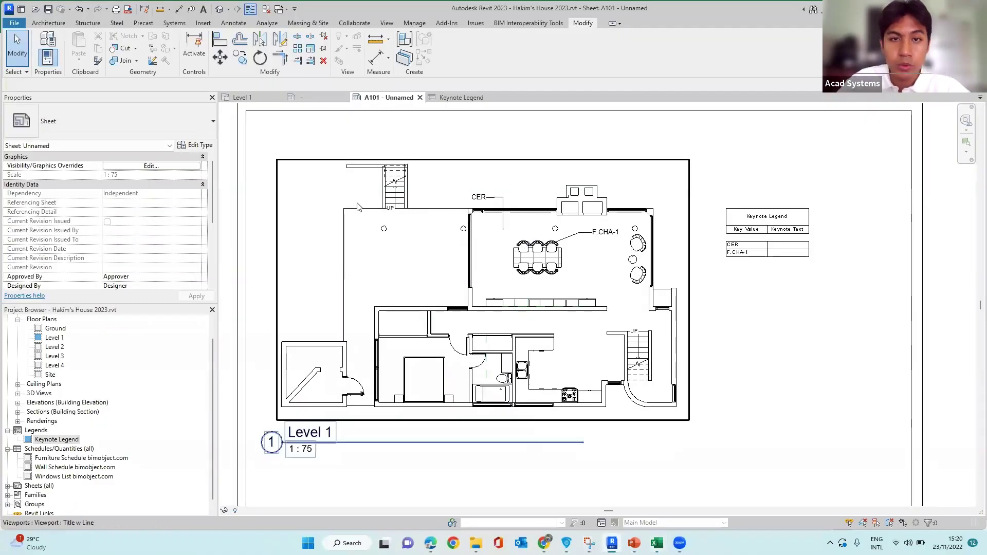
pyautogui.click(256, 97)
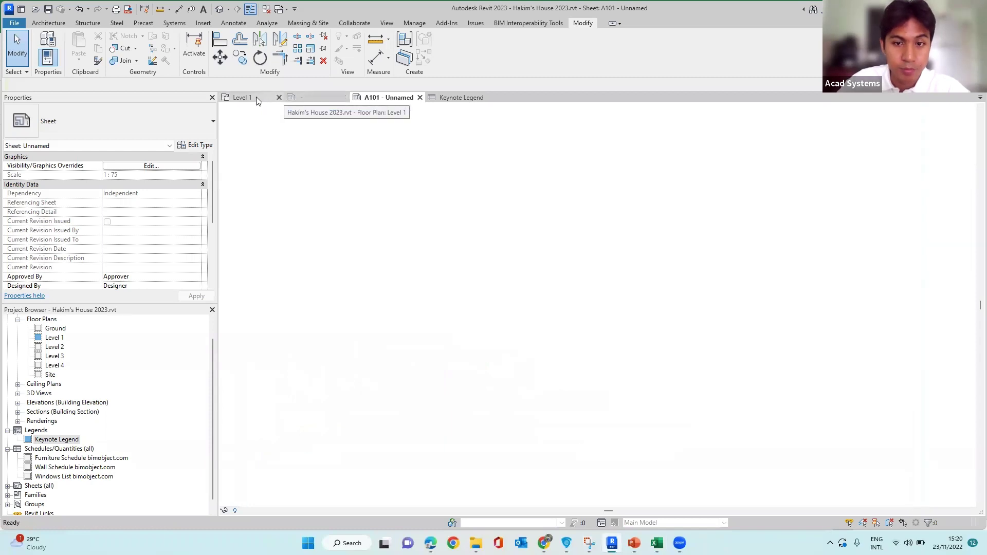
pyautogui.scroll(-1, 654, 220)
pyautogui.scroll(2, 654, 219)
pyautogui.scroll(2, 653, 219)
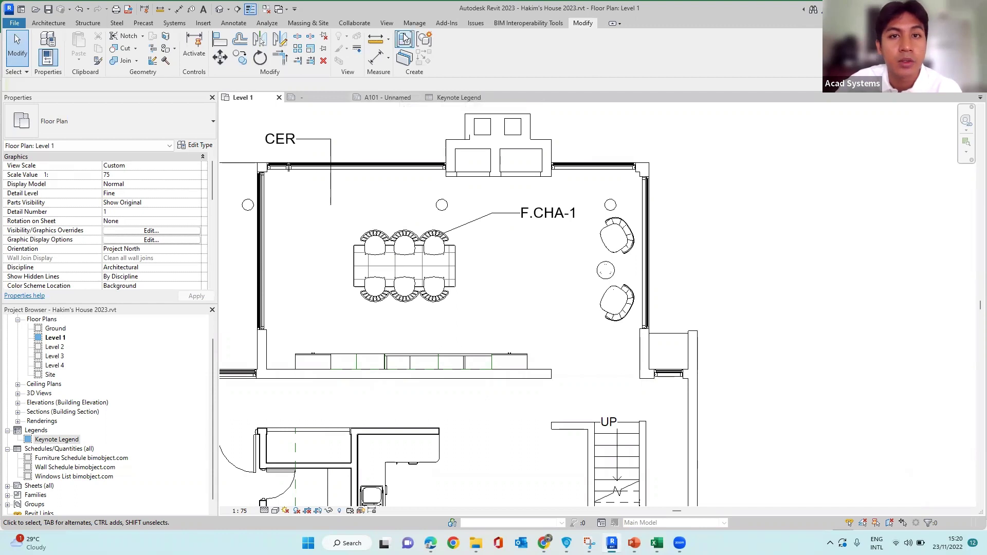
# Open Keynoting Settings from Annotate > Keynote and dismiss the library-location warning
pyautogui.click(240, 23)
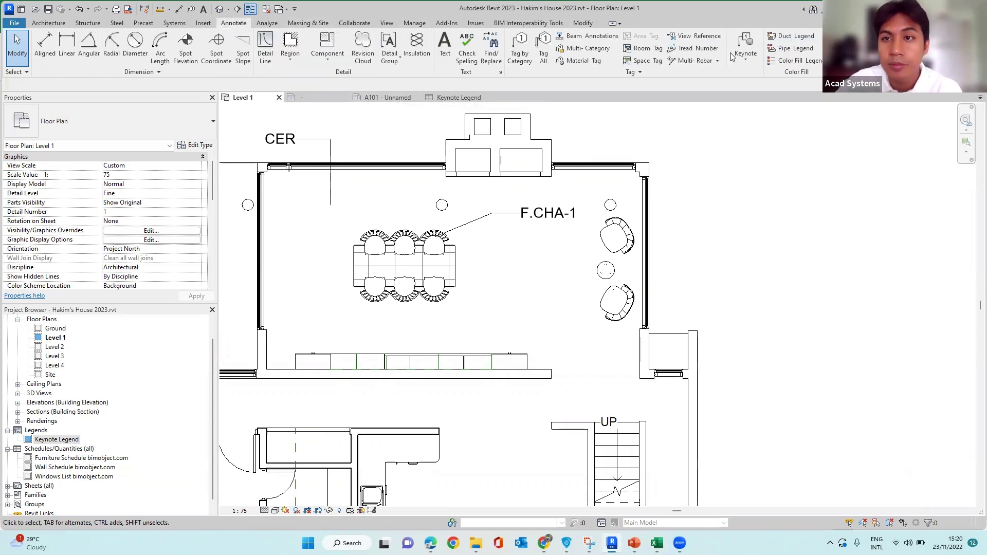
pyautogui.click(743, 61)
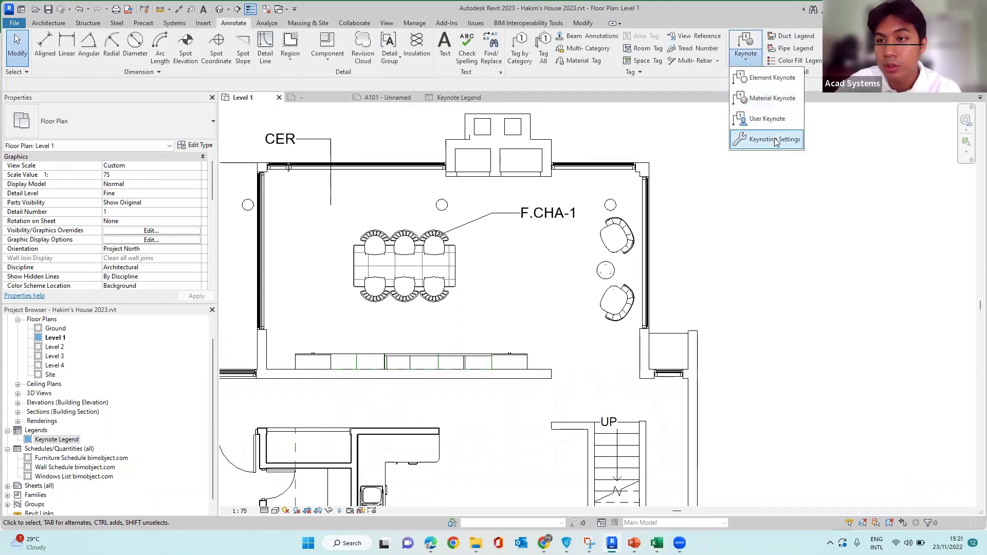
pyautogui.click(775, 140)
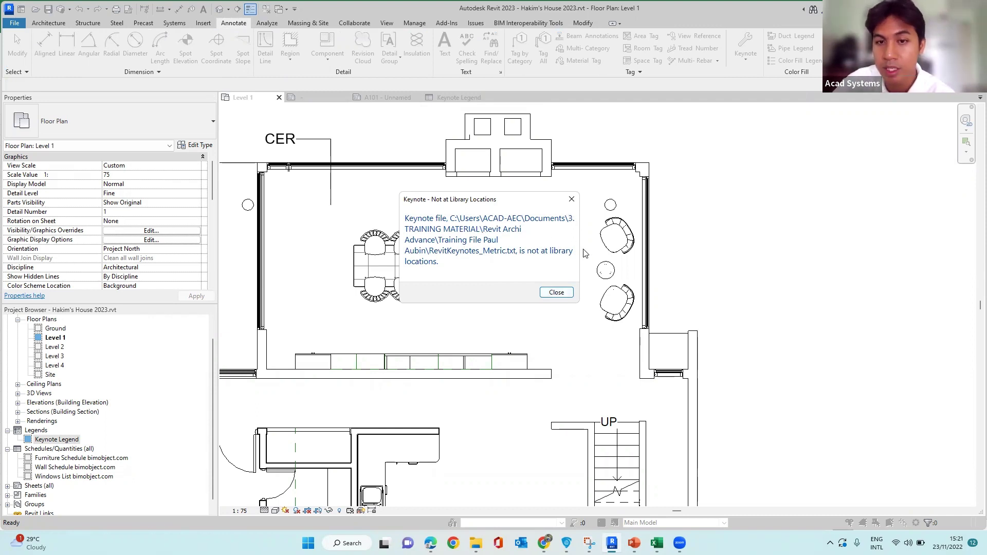
pyautogui.click(556, 292)
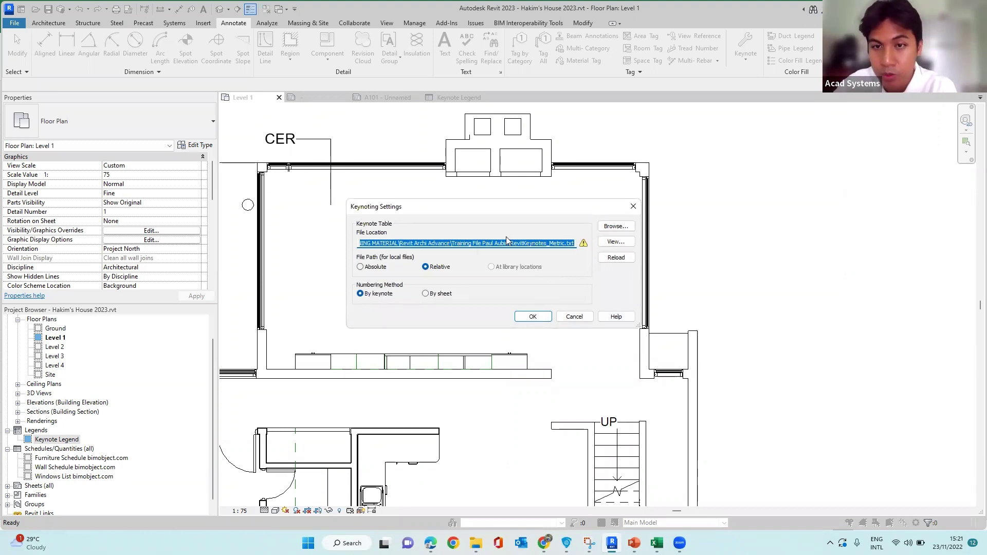
# Try loading Desktop's Keynote Test.txt as the keynote file, dismiss the open-file warning, and inspect it
pyautogui.click(616, 227)
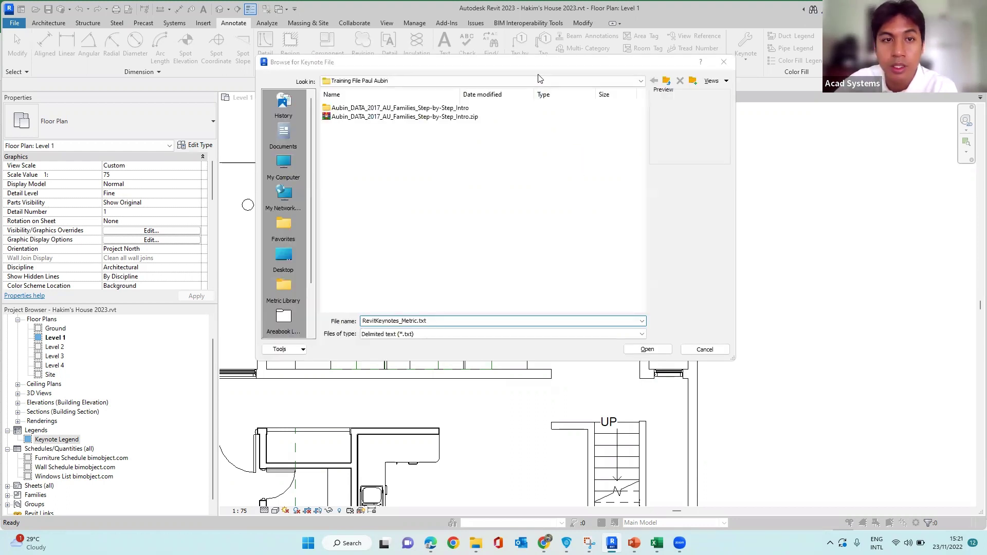
pyautogui.click(283, 257)
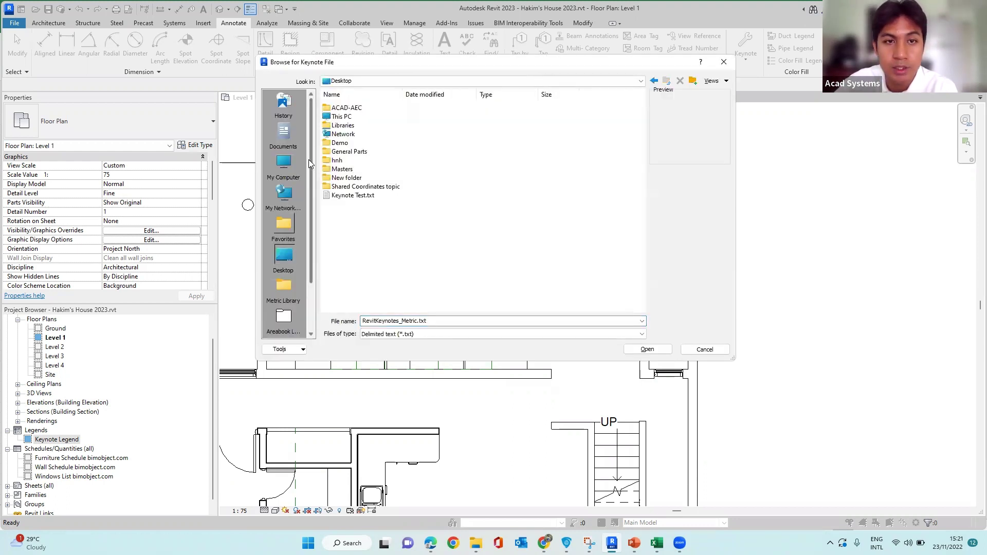
pyautogui.click(353, 196)
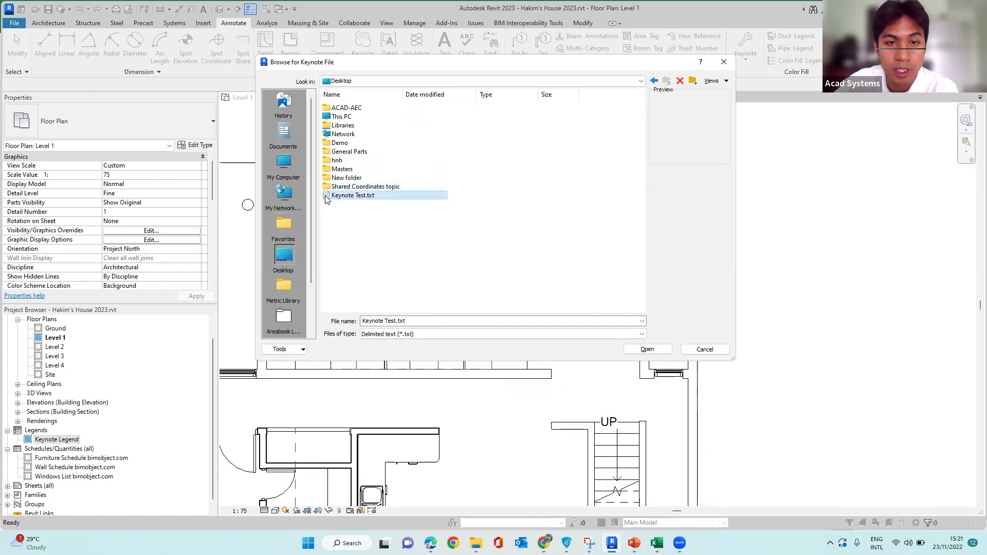
pyautogui.click(643, 352)
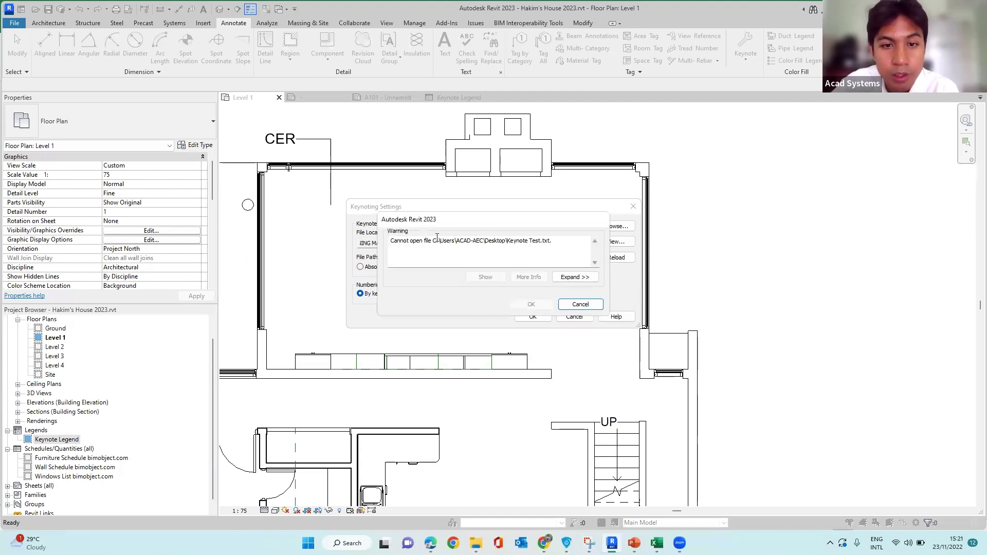
pyautogui.click(580, 303)
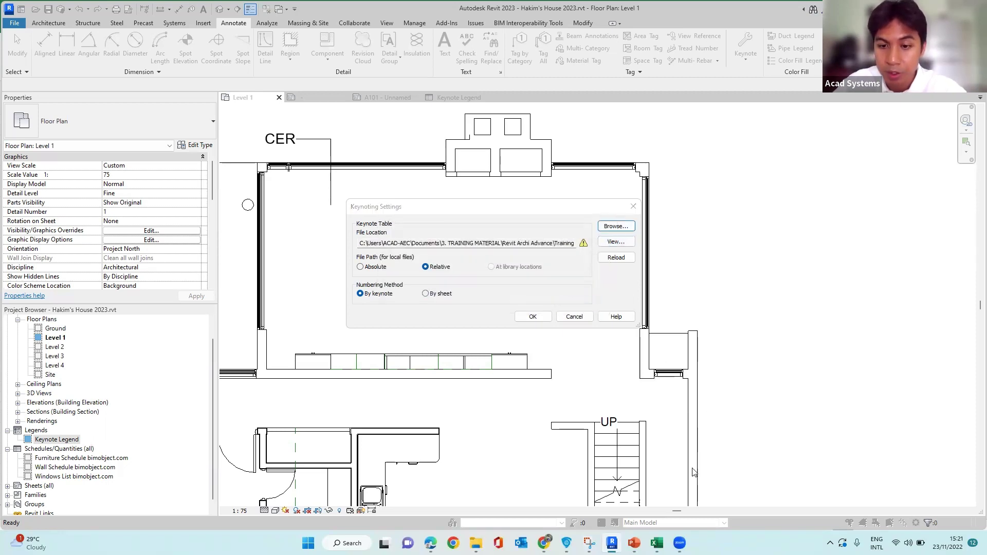
pyautogui.click(656, 542)
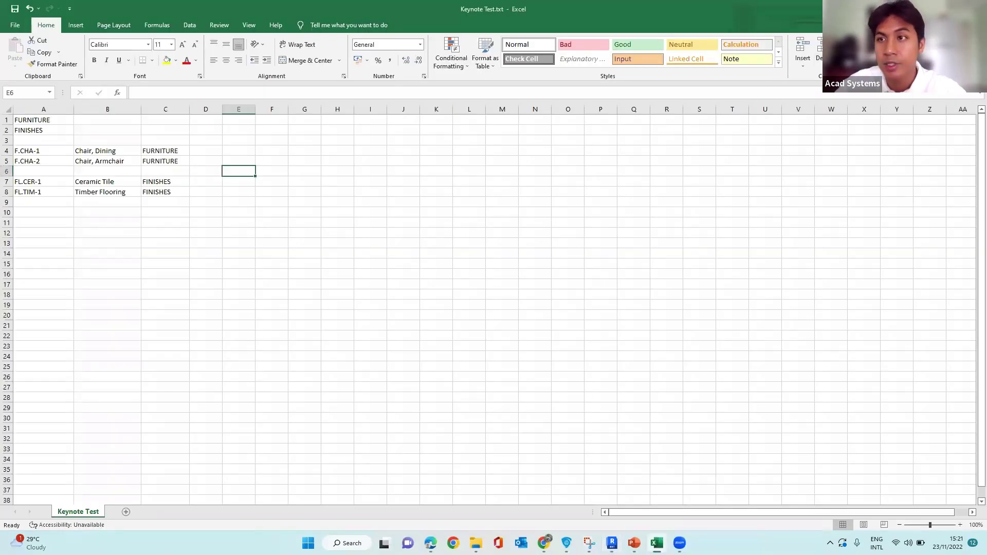
pyautogui.click(975, 9)
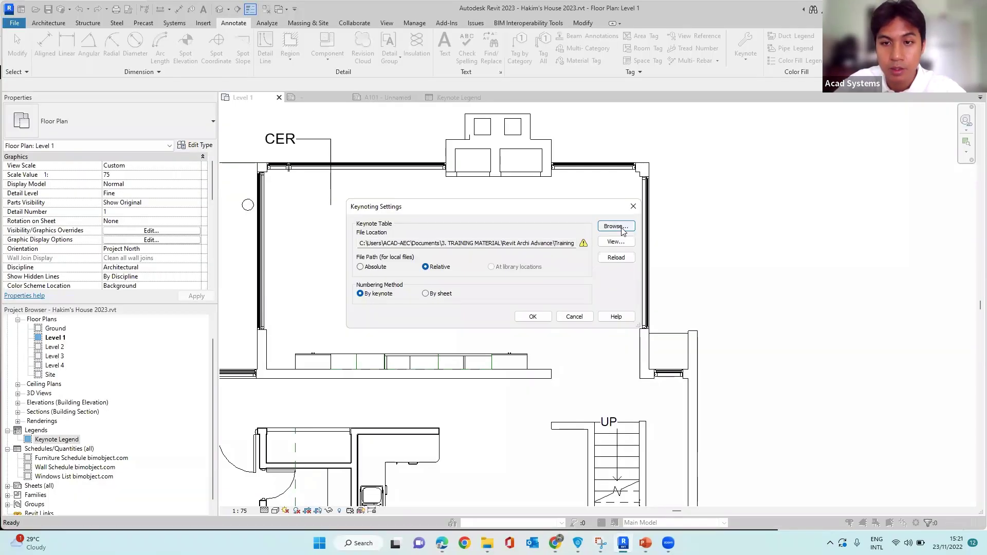
# Select Desktop's Keynote Test.txt again and load it, acknowledging the successful reload
pyautogui.click(615, 226)
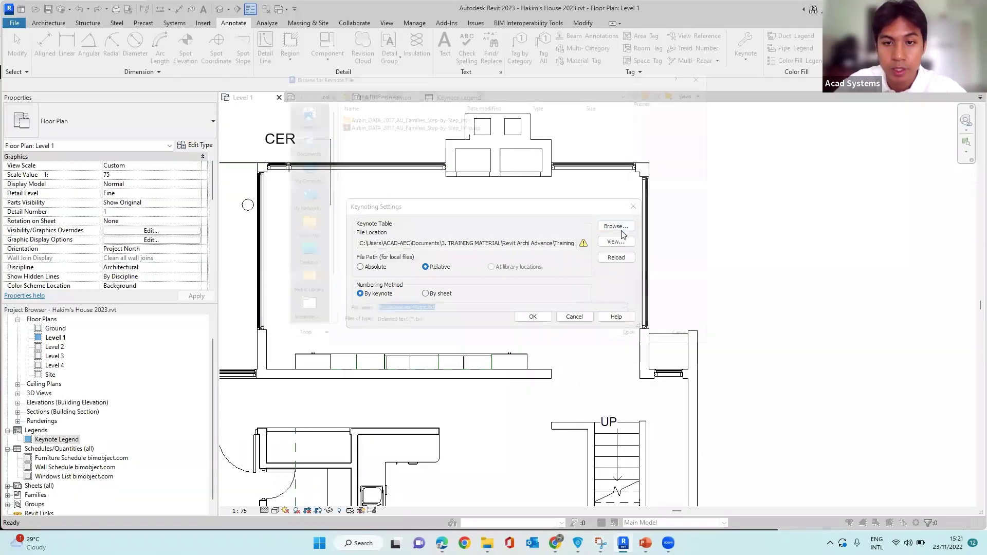
pyautogui.click(283, 257)
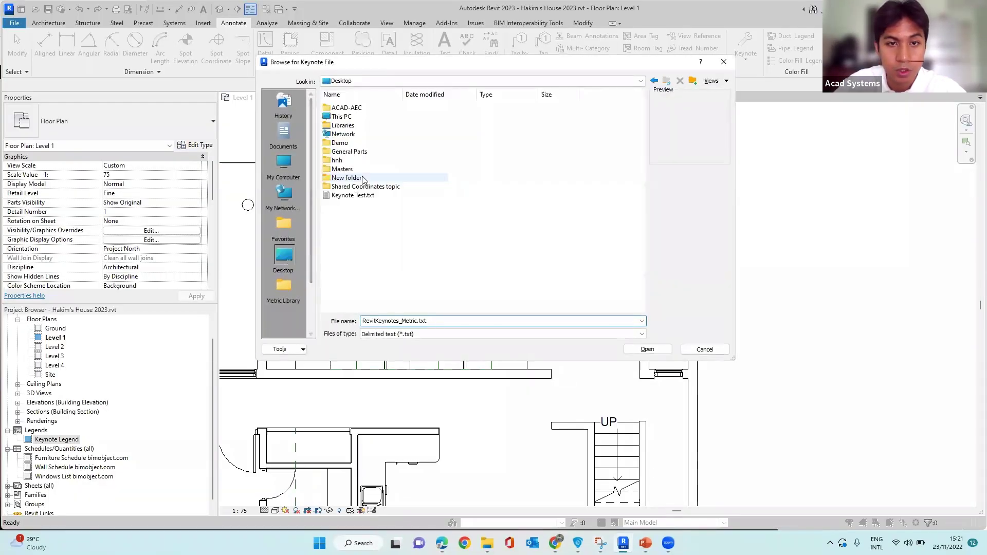
pyautogui.click(350, 195)
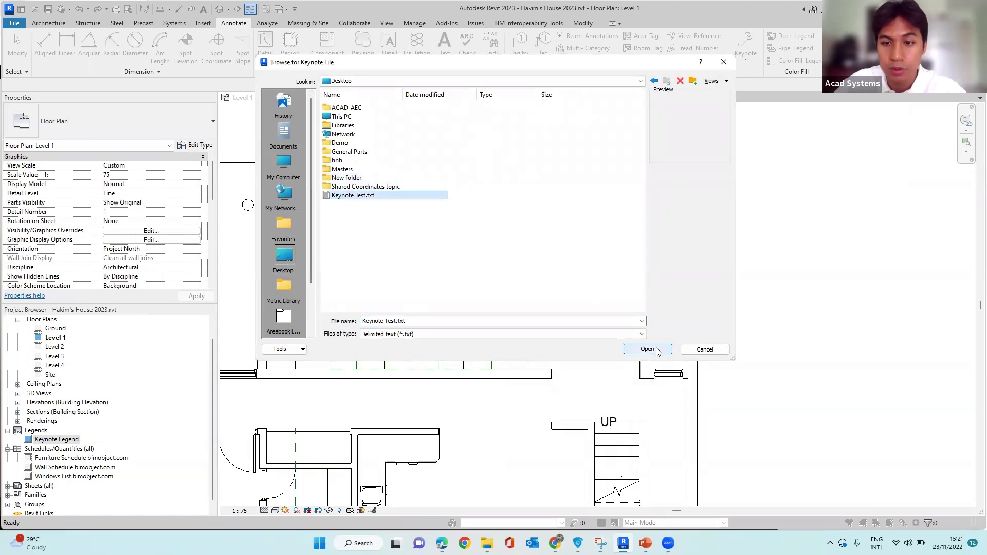
pyautogui.click(647, 349)
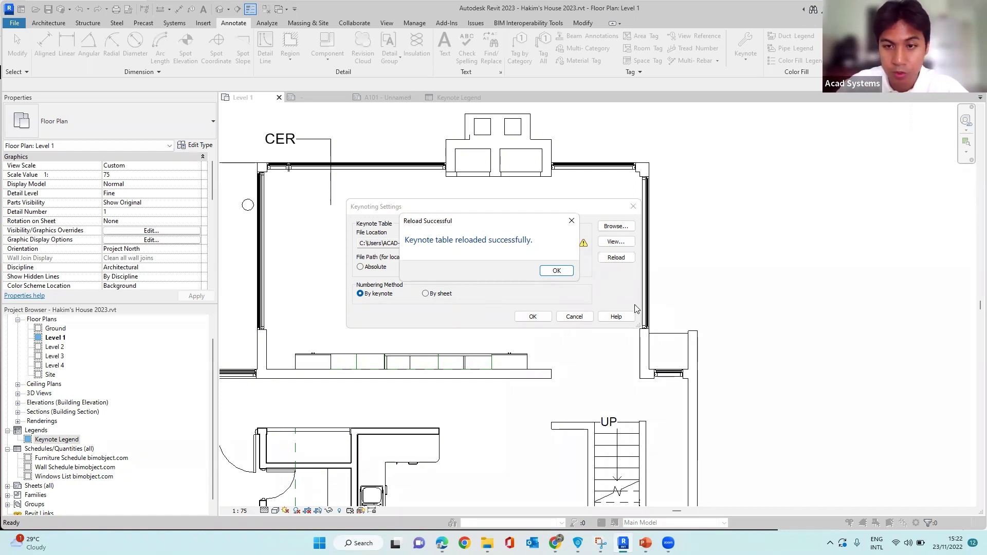
pyautogui.click(557, 272)
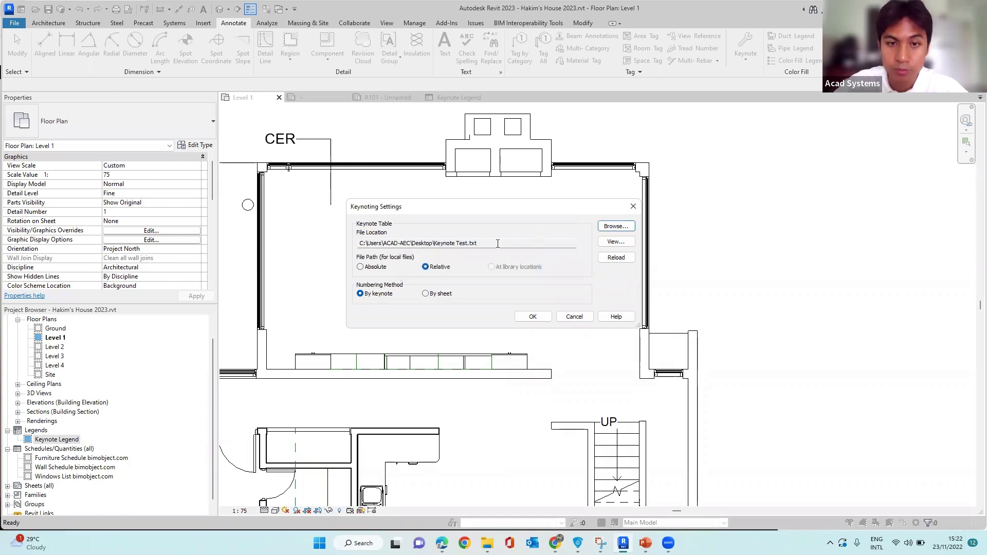
# Accept the Keynoting Settings and start the User Keynote tool
pyautogui.click(532, 316)
pyautogui.scroll(-1, 540, 275)
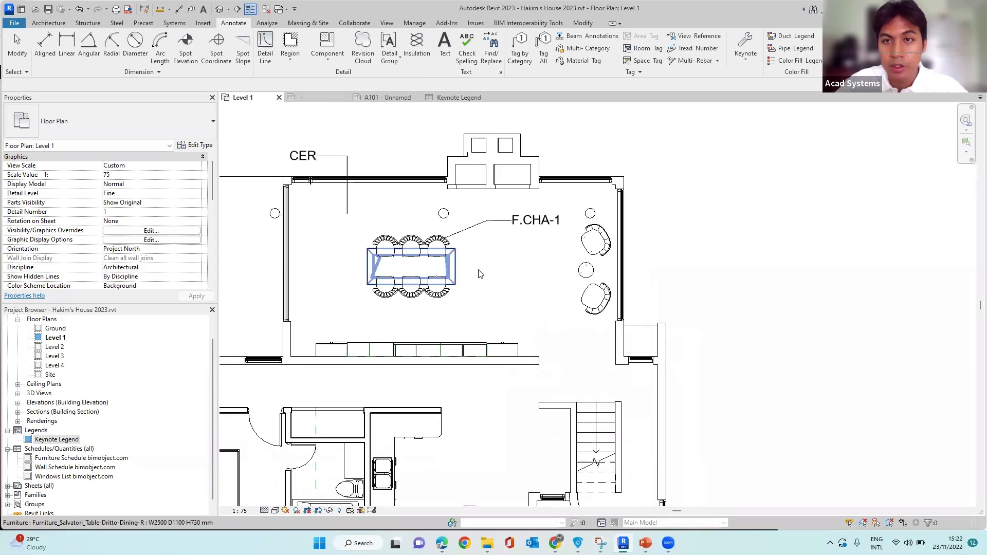
pyautogui.scroll(1, 659, 244)
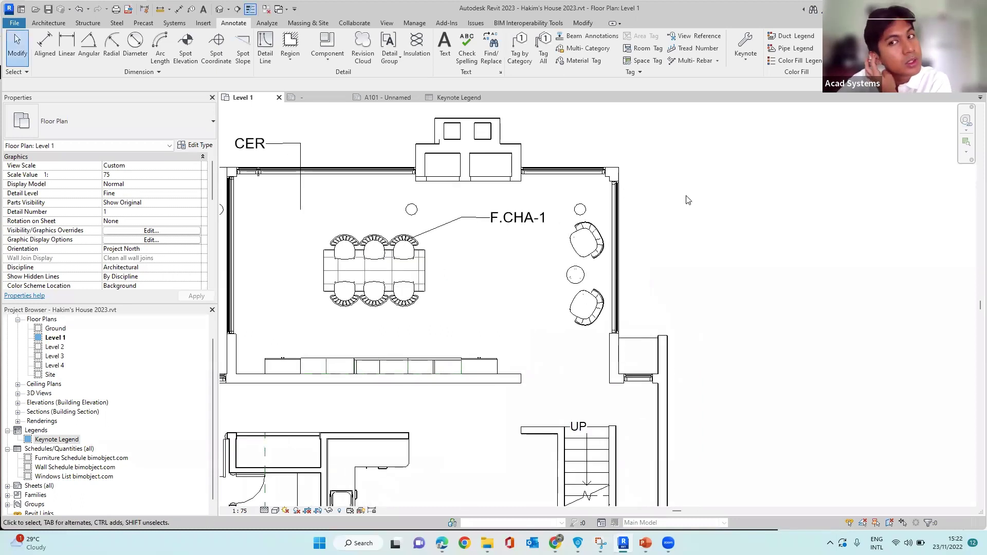
pyautogui.click(746, 61)
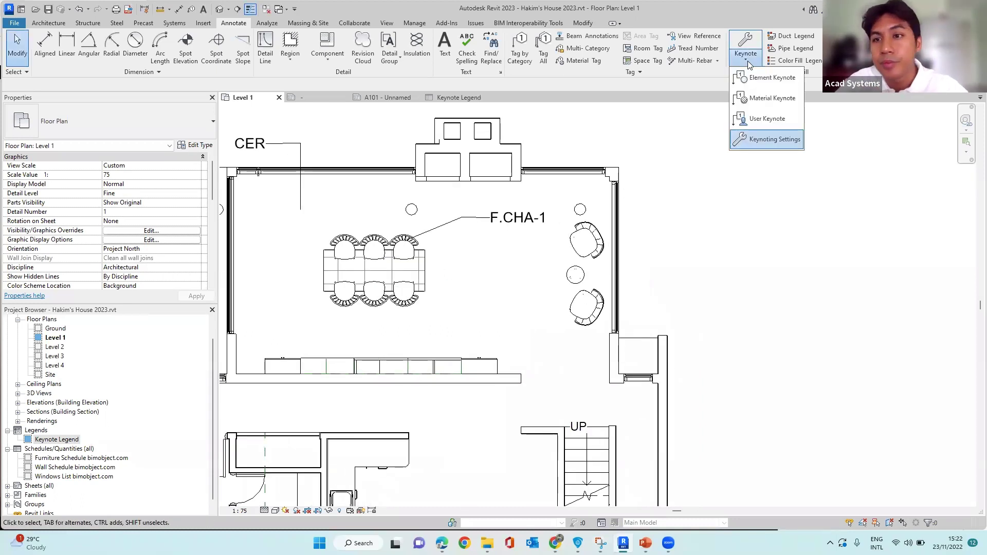
pyautogui.click(758, 121)
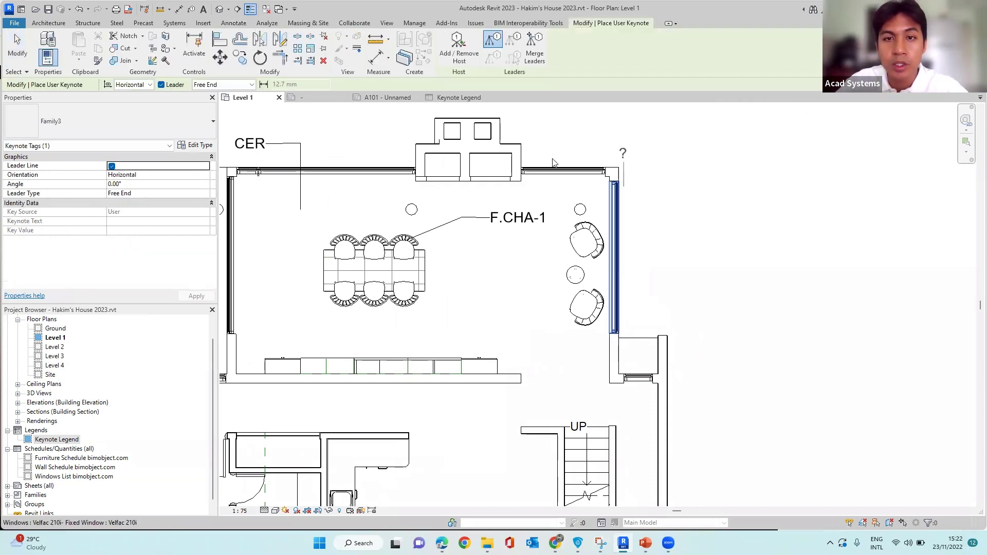
# Tag the right-wall armchair with a keynote placed to its right, choosing F.CHA-2 Chair, Armchair
pyautogui.scroll(-1, 549, 265)
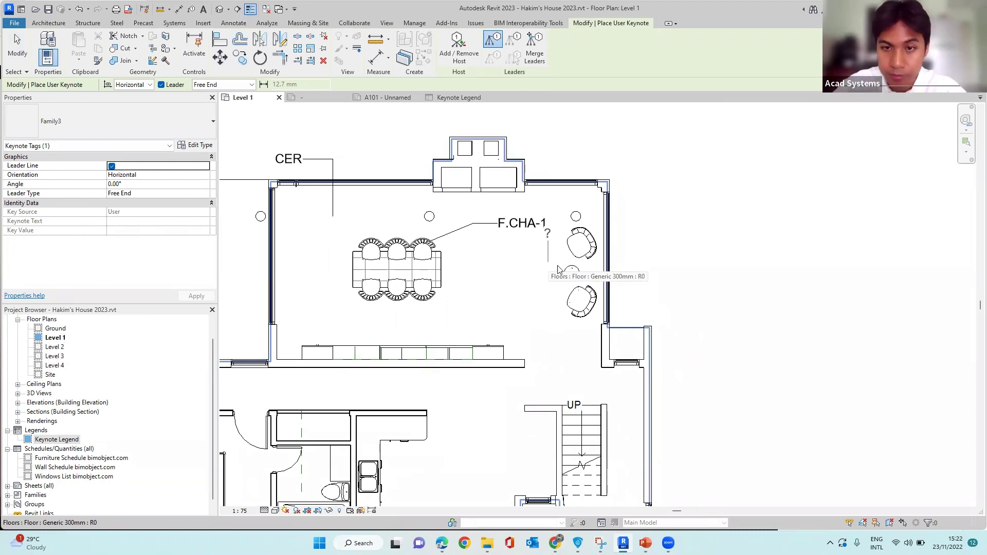
pyautogui.scroll(1, 606, 247)
pyautogui.scroll(1, 598, 217)
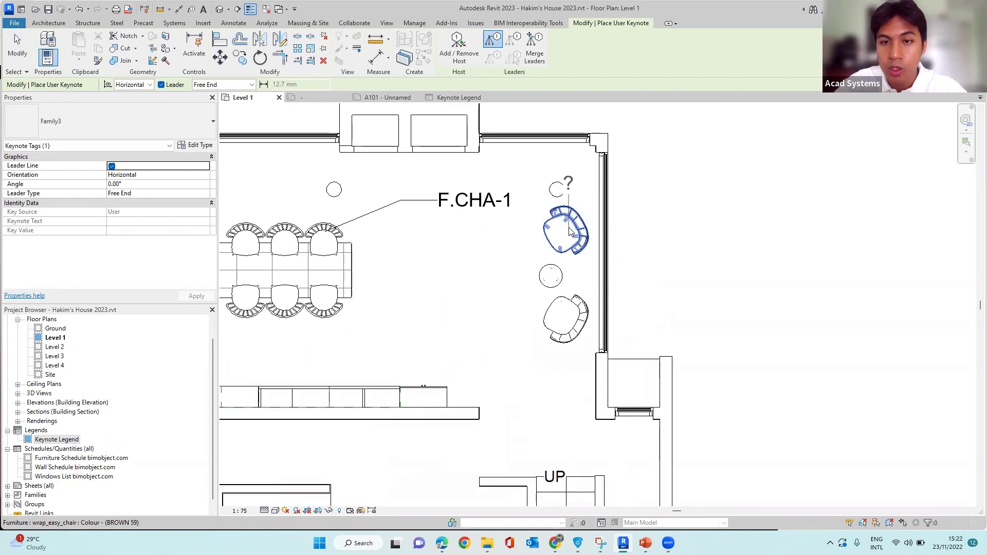
pyautogui.click(570, 227)
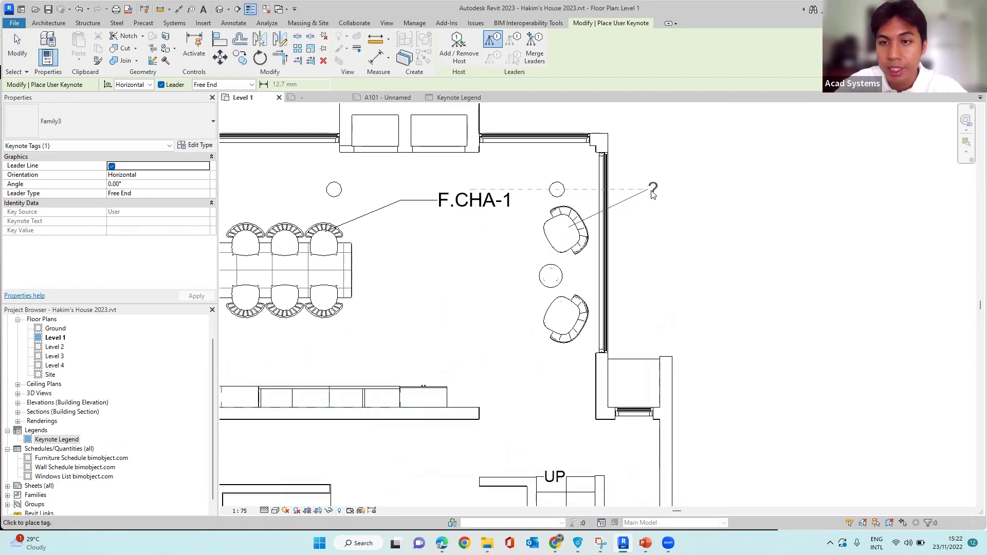
pyautogui.press('Escape')
pyautogui.click(690, 193)
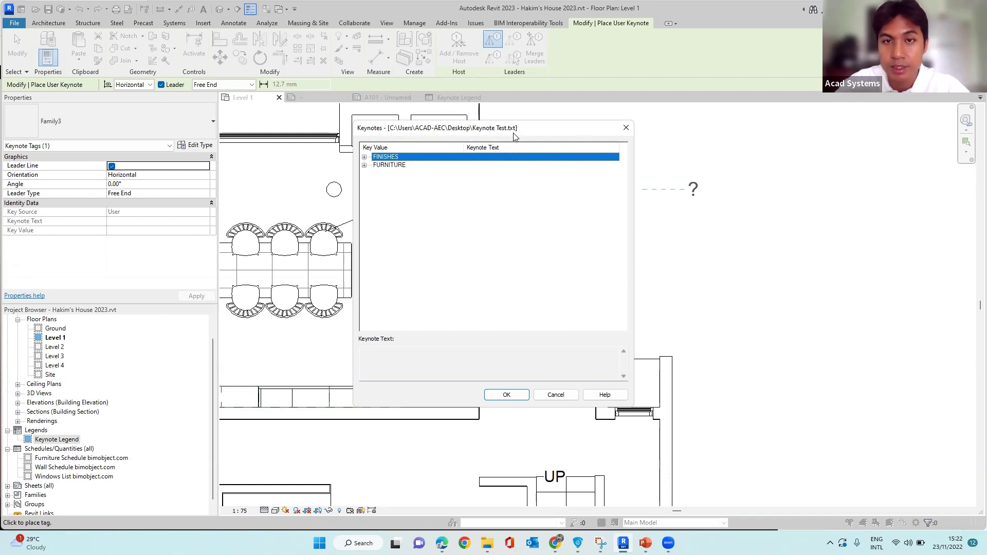
pyautogui.click(364, 157)
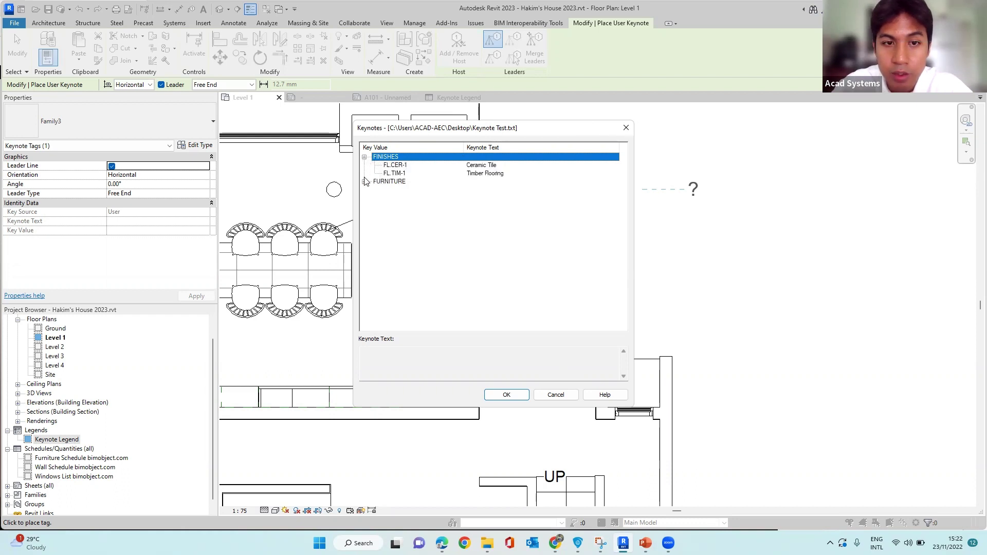
pyautogui.click(364, 182)
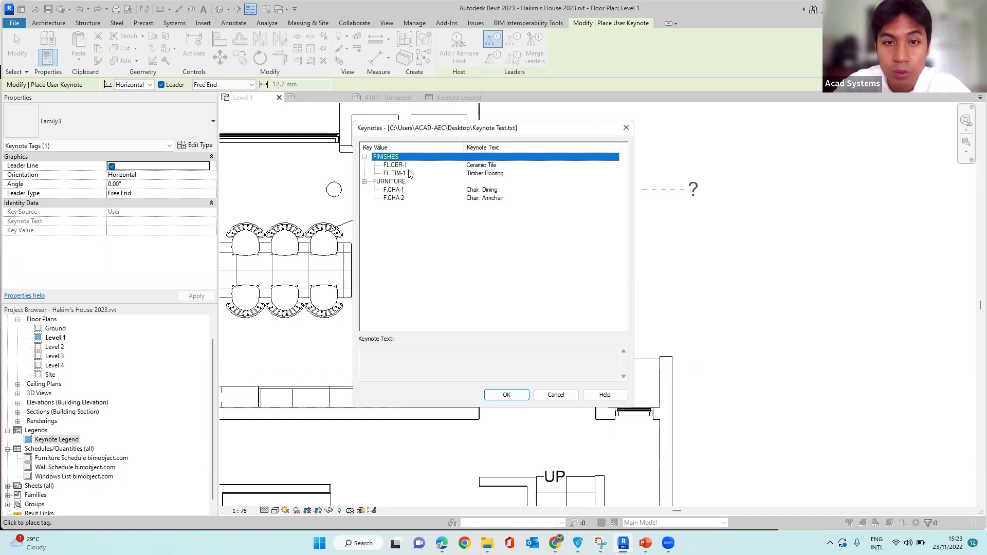
pyautogui.click(397, 200)
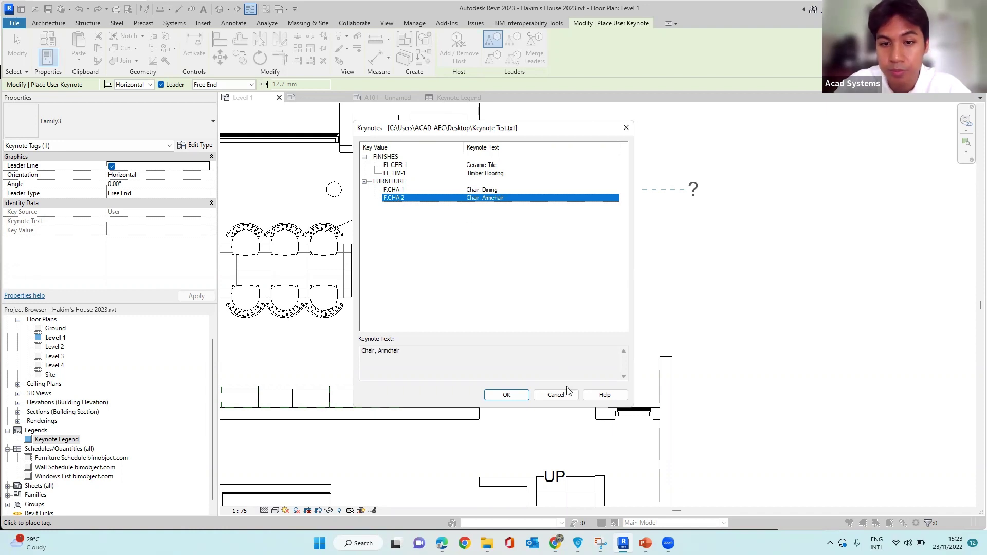
# Confirm F.CHA-2 for the armchair's keynote tag and exit the User Keynote tool
pyautogui.click(505, 396)
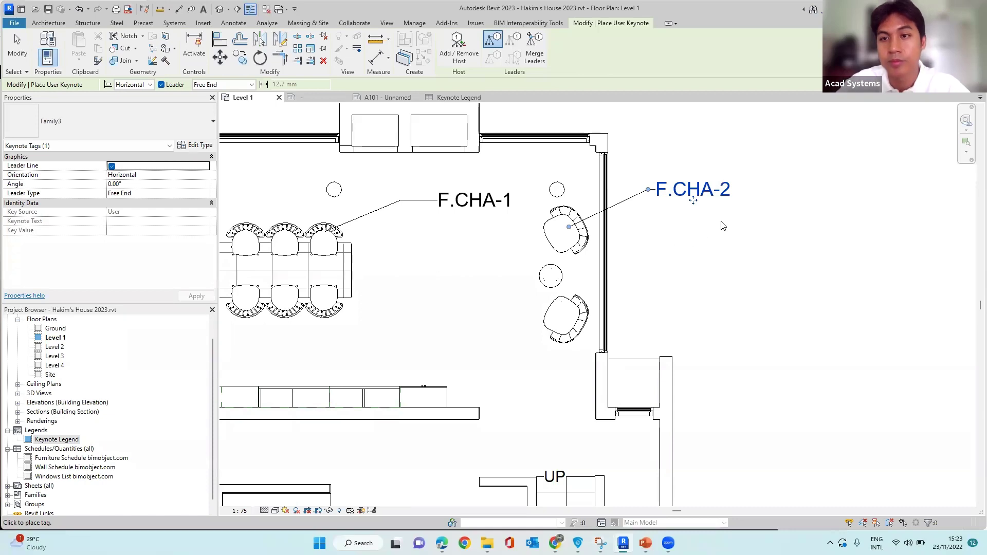
pyautogui.scroll(-2, 637, 192)
pyautogui.scroll(2, 702, 175)
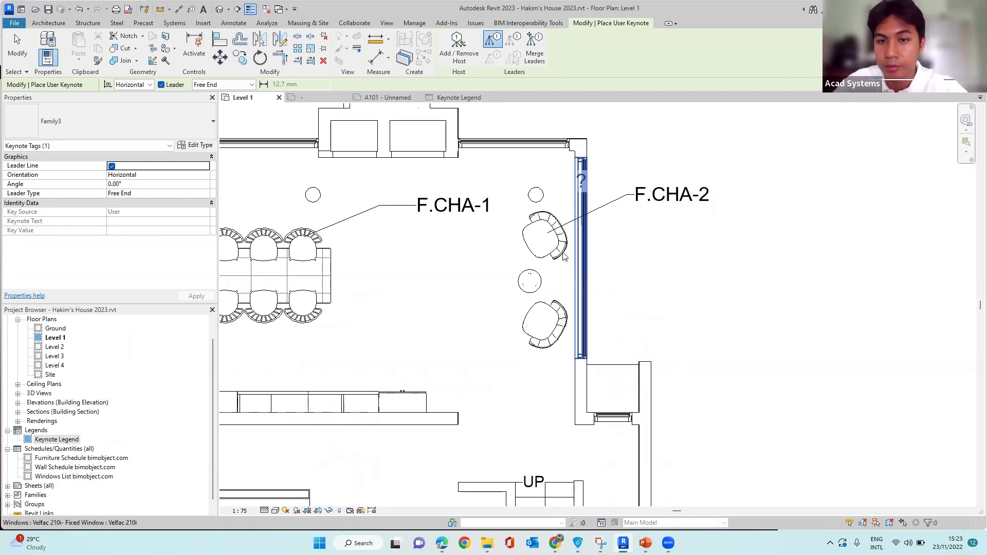
pyautogui.press('Escape')
pyautogui.press('Escape')
pyautogui.scroll(-2, 648, 225)
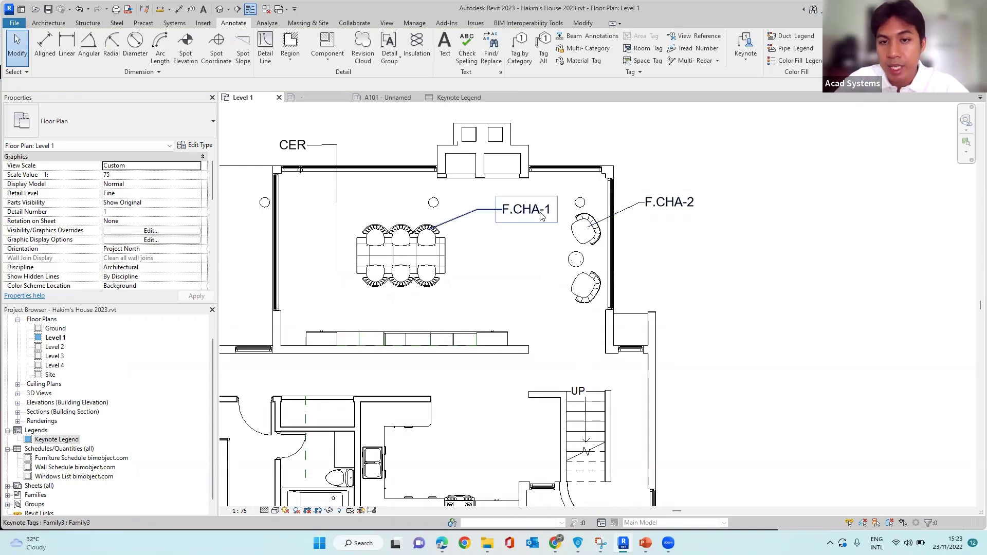
pyautogui.click(508, 212)
pyautogui.press('Escape')
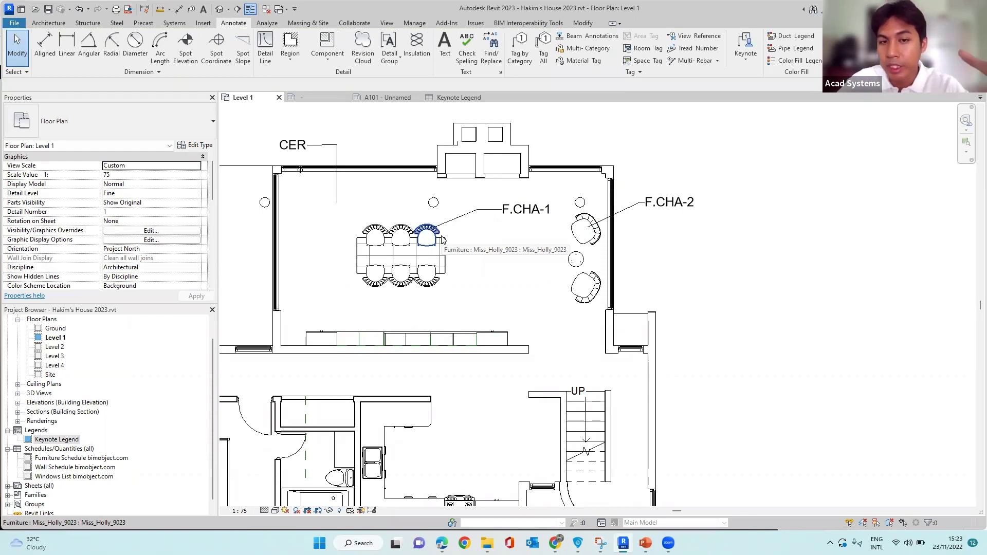
pyautogui.scroll(2, 442, 240)
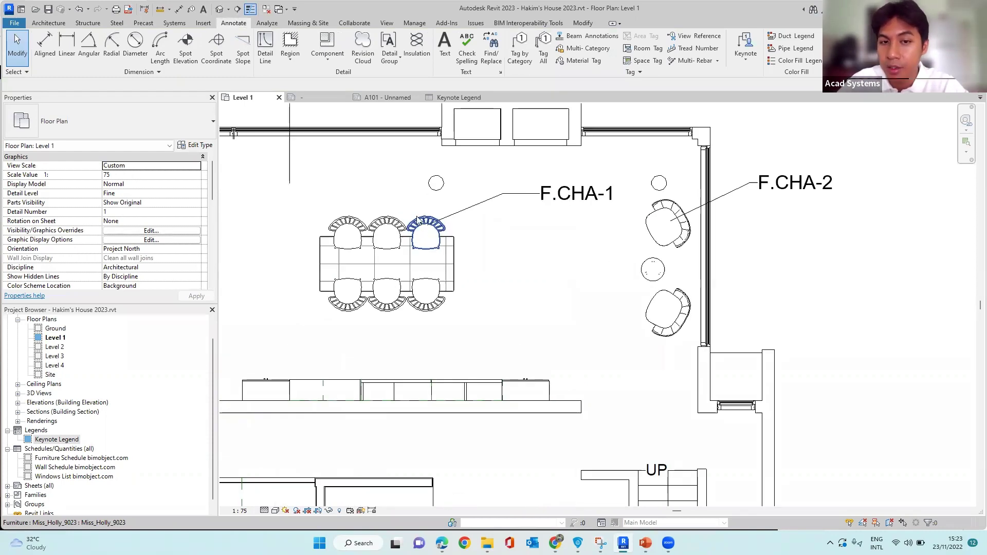
pyautogui.scroll(-2, 456, 256)
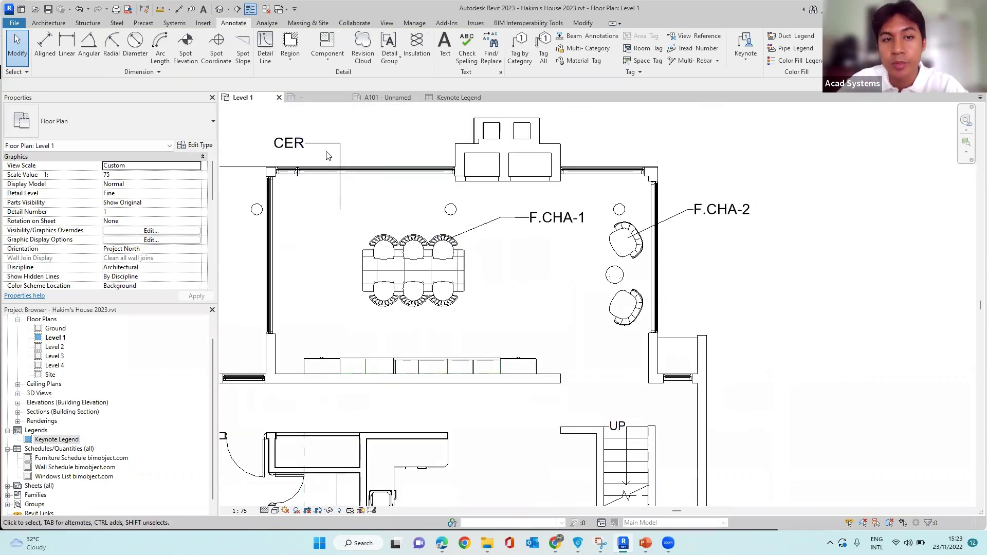
pyautogui.click(294, 163)
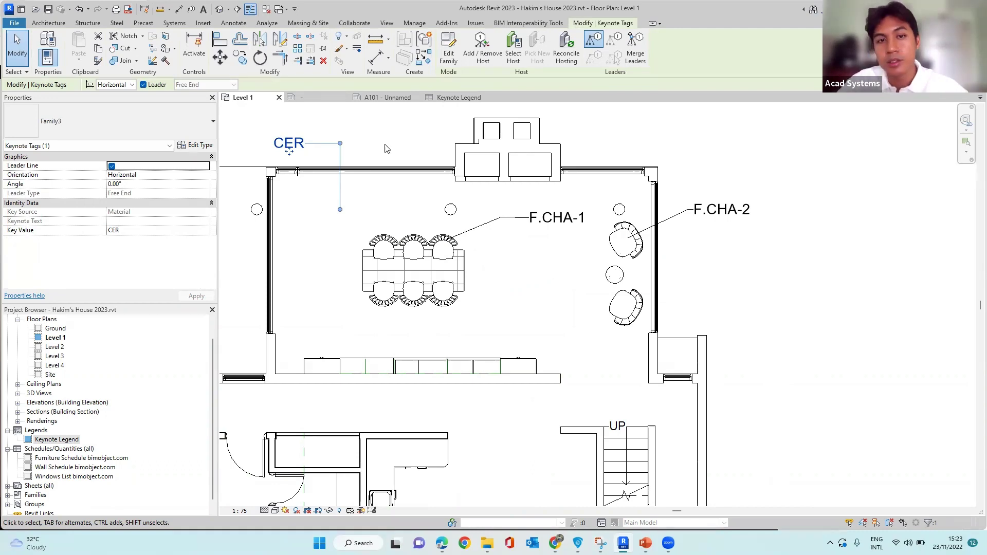
pyautogui.press('Escape')
pyautogui.scroll(4, 710, 205)
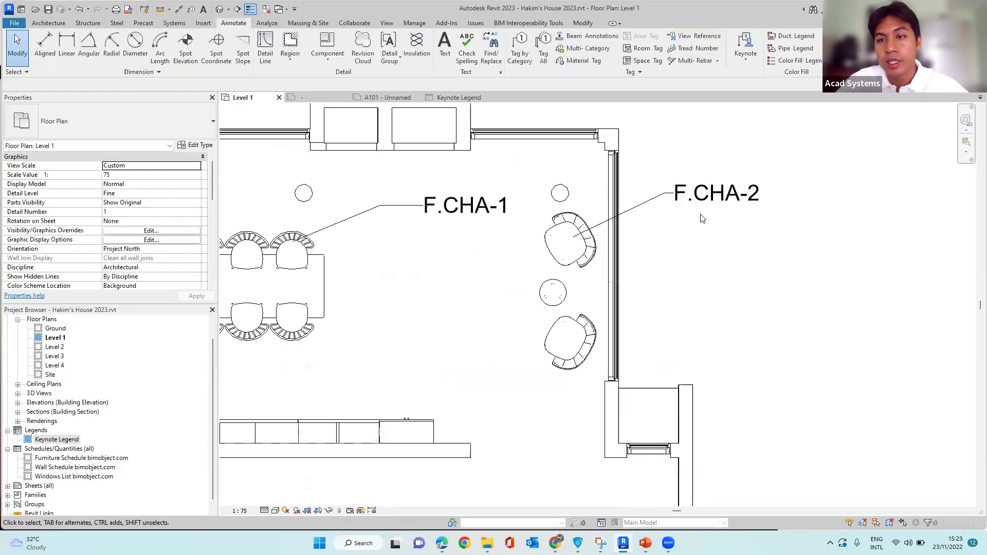
pyautogui.click(695, 187)
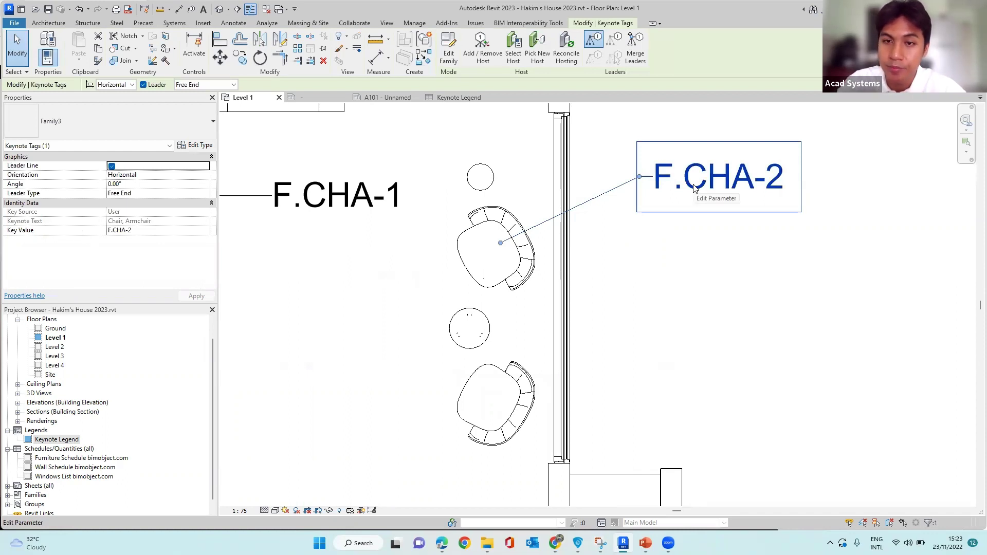
pyautogui.press('Escape')
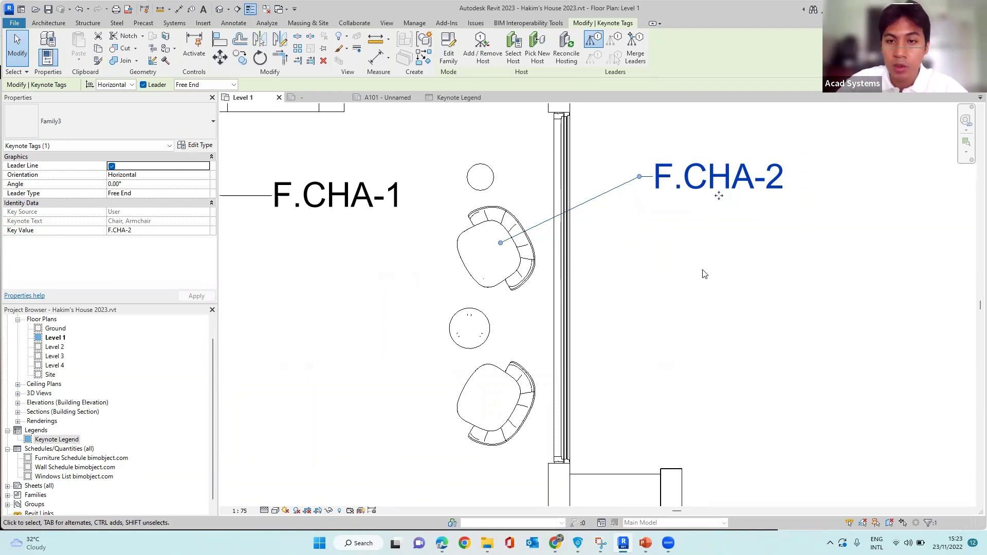
pyautogui.scroll(-2, 615, 334)
pyautogui.scroll(-1, 616, 307)
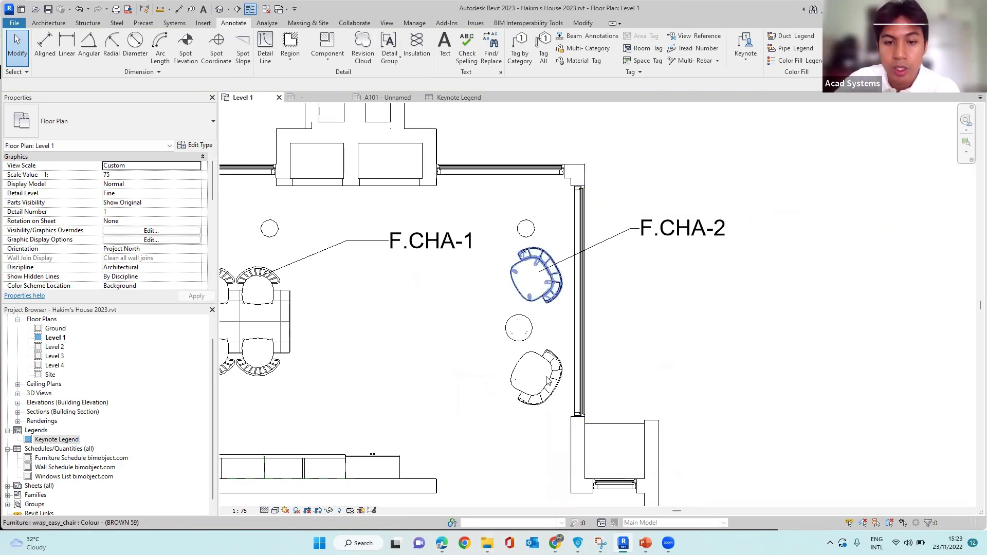
pyautogui.moveTo(487, 542)
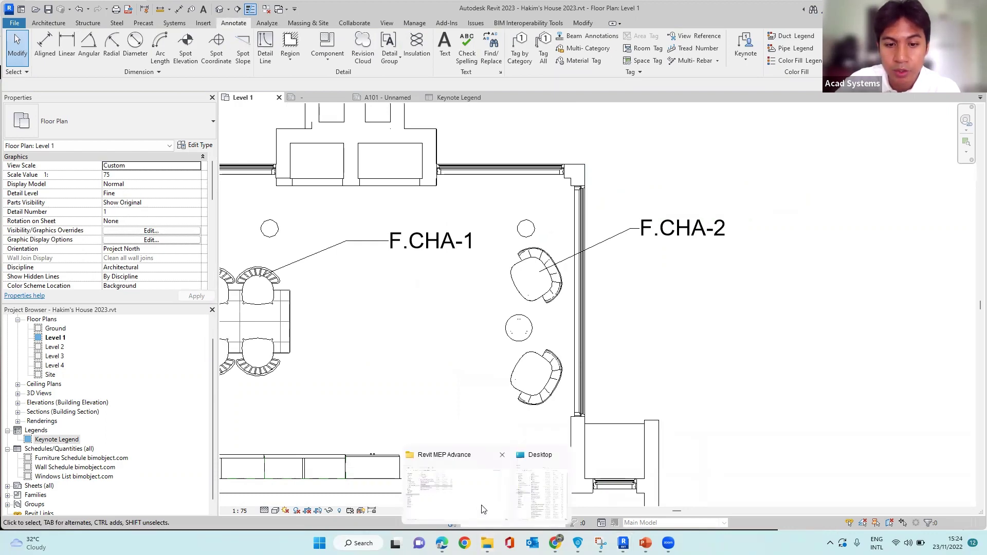
# Open the Desktop folder in File Explorer and widen its window over Revit
pyautogui.click(540, 491)
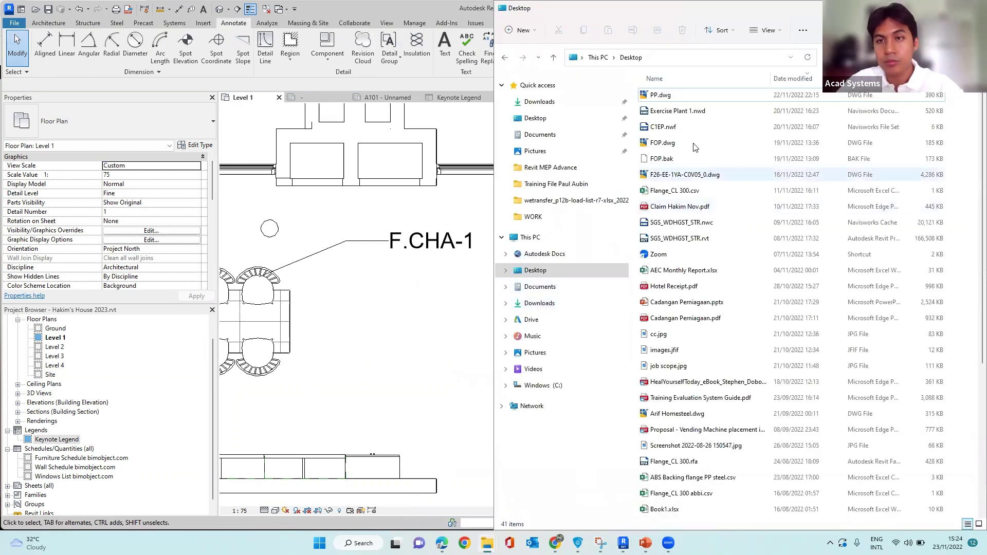
pyautogui.scroll(-5, 687, 179)
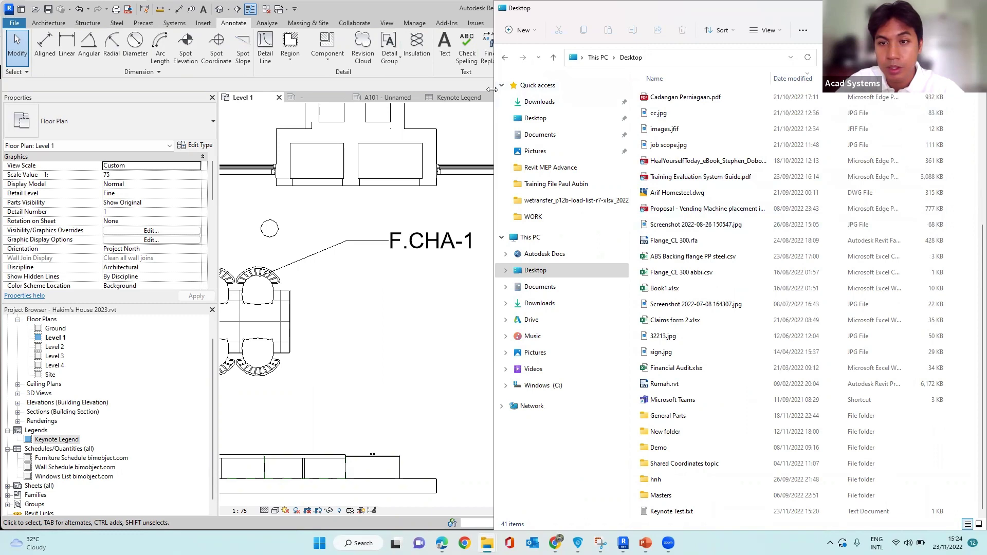
pyautogui.moveTo(492, 90); pyautogui.dragTo(410, 89)
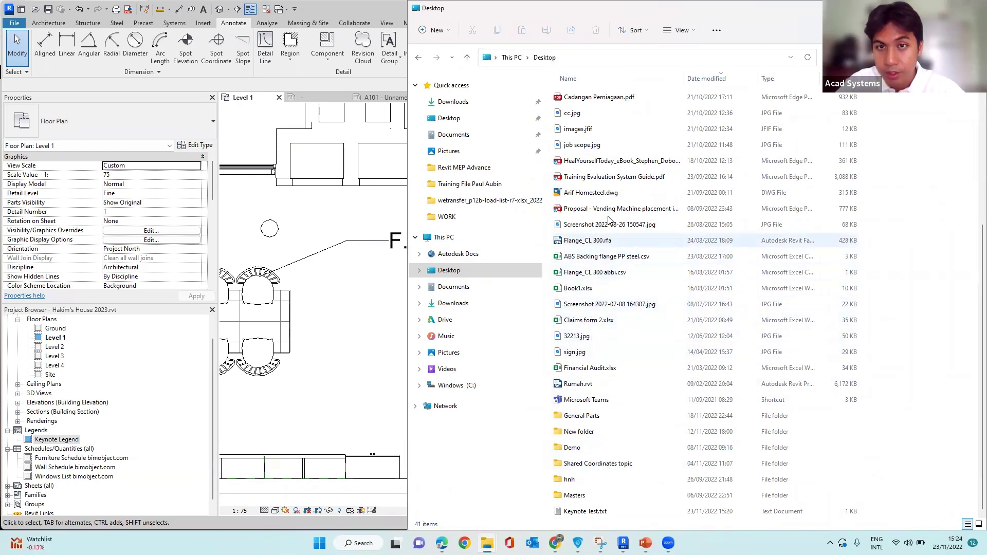
pyautogui.scroll(2, 611, 221)
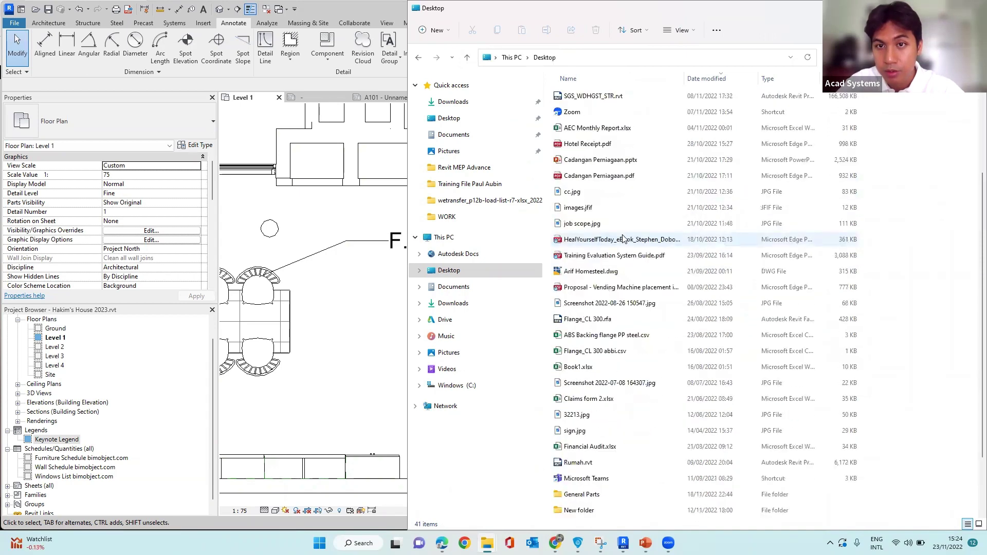
pyautogui.scroll(-2, 622, 239)
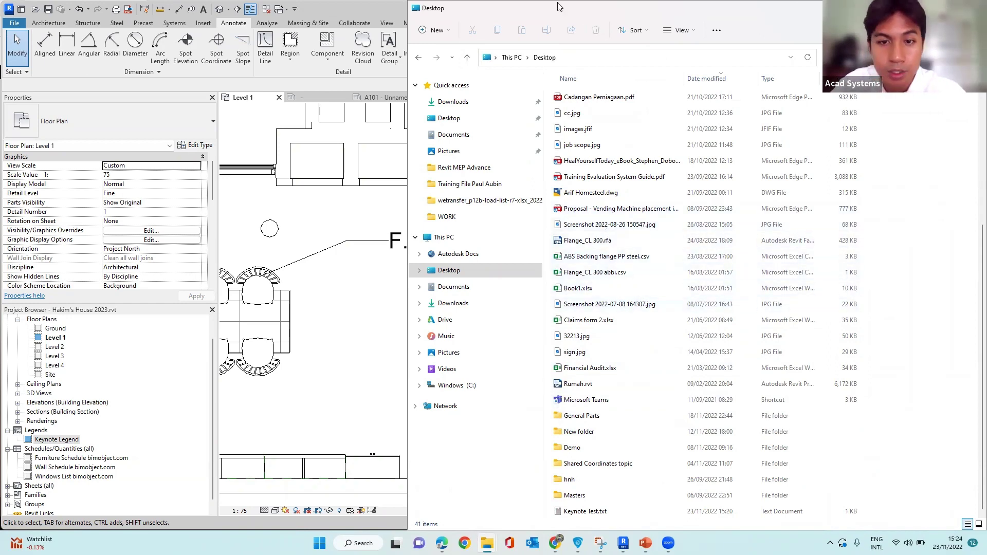
pyautogui.moveTo(559, 7); pyautogui.dragTo(321, 6)
pyautogui.scroll(6, 294, 149)
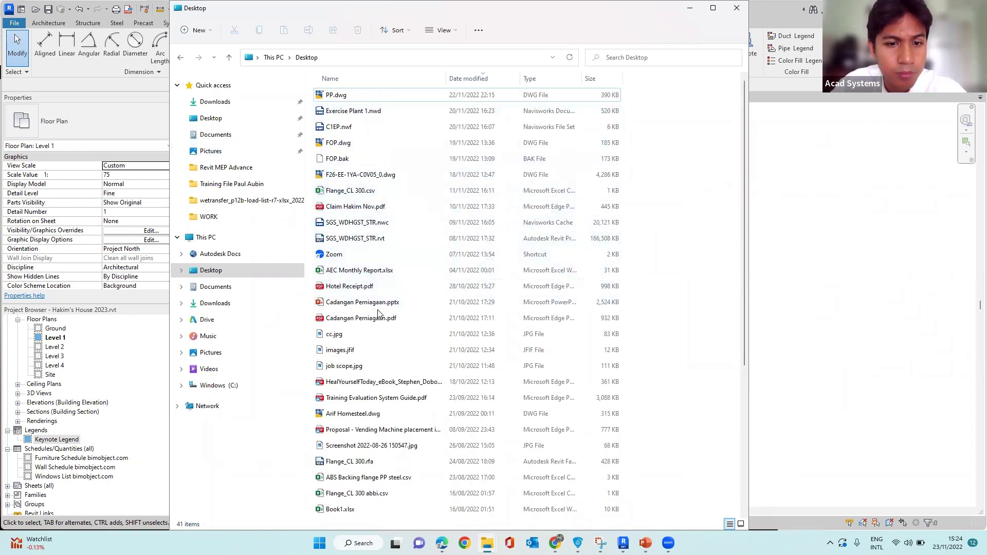
pyautogui.scroll(-4, 378, 308)
pyautogui.scroll(-1, 374, 339)
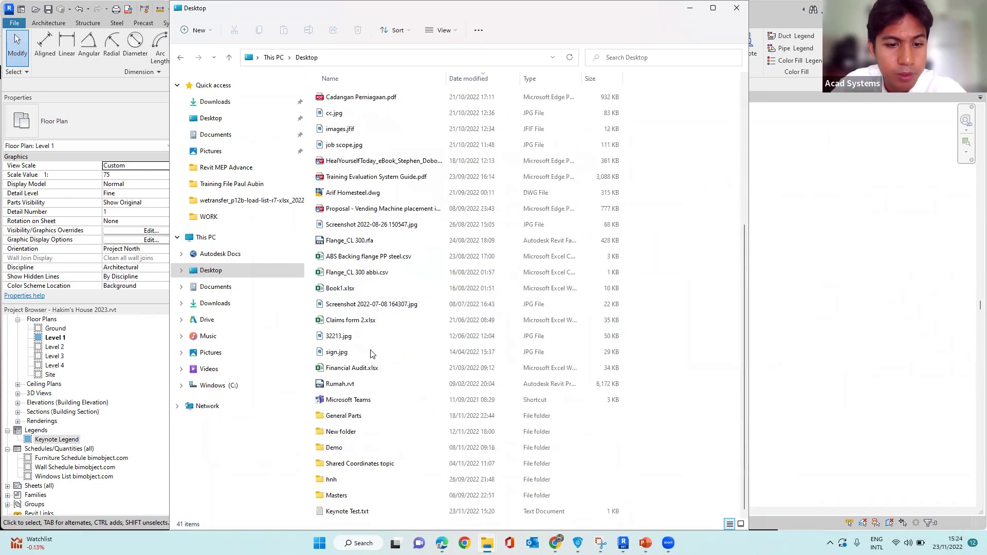
# Sort the Desktop files by date modified, go to Documents, and close Explorer
pyautogui.rightClick(680, 274)
pyautogui.moveTo(703, 301)
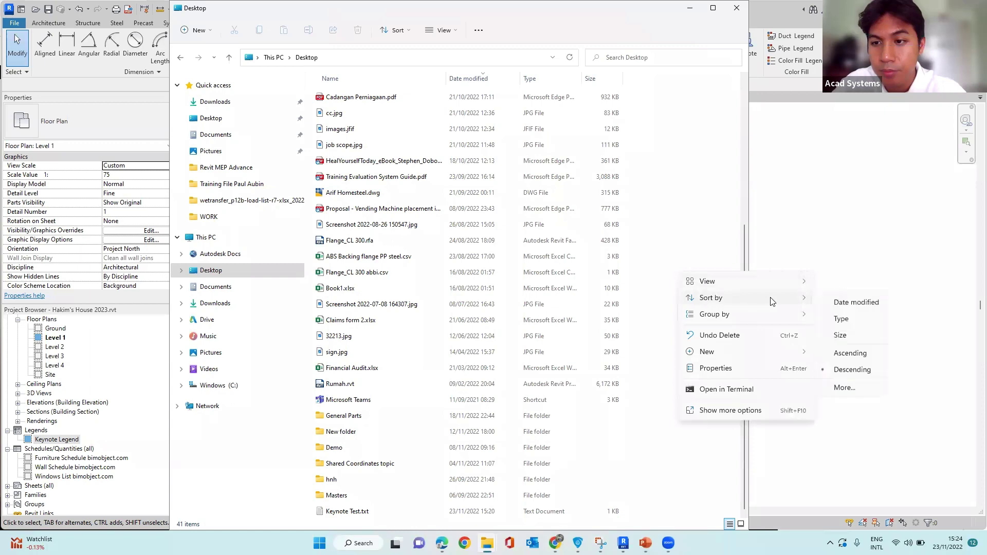
pyautogui.click(849, 367)
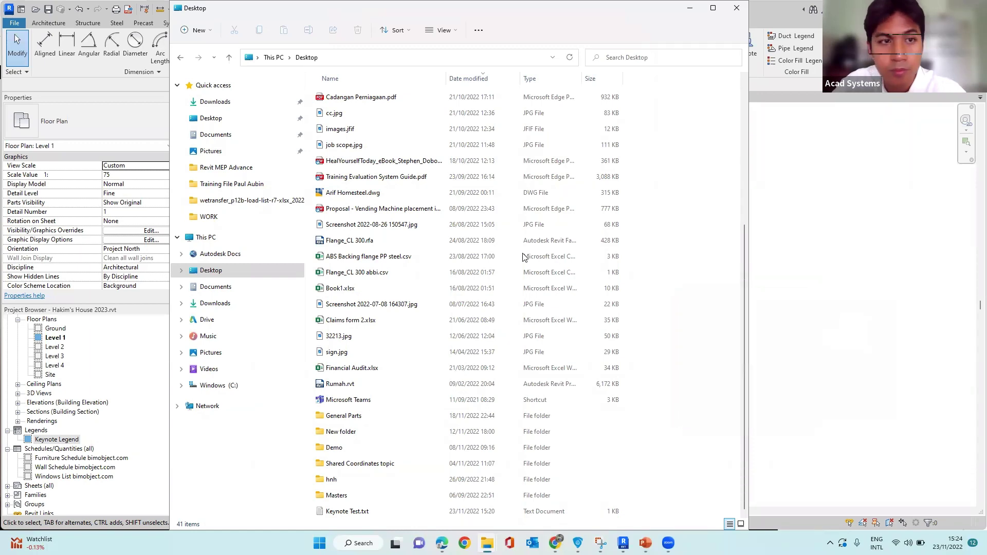
pyautogui.scroll(-5, 360, 215)
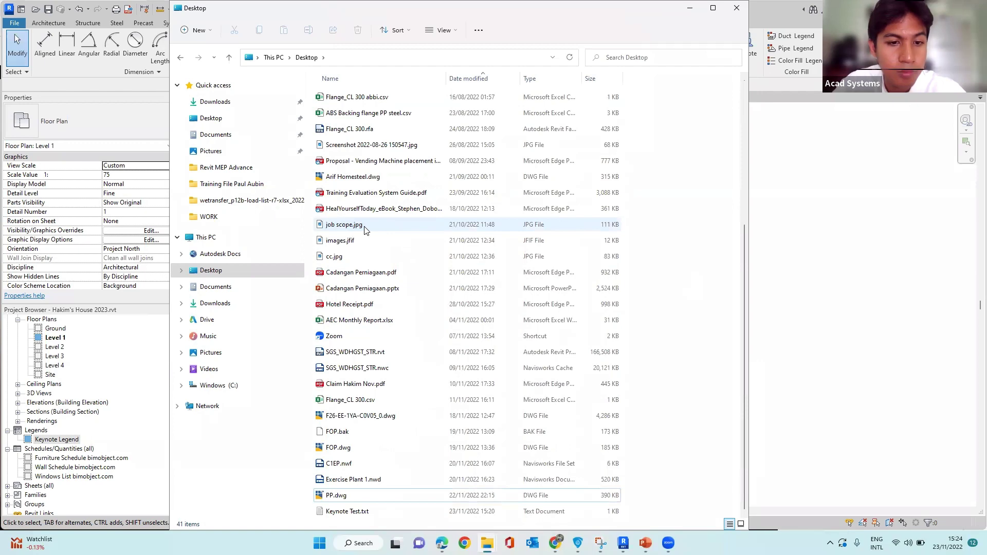
pyautogui.scroll(1, 383, 329)
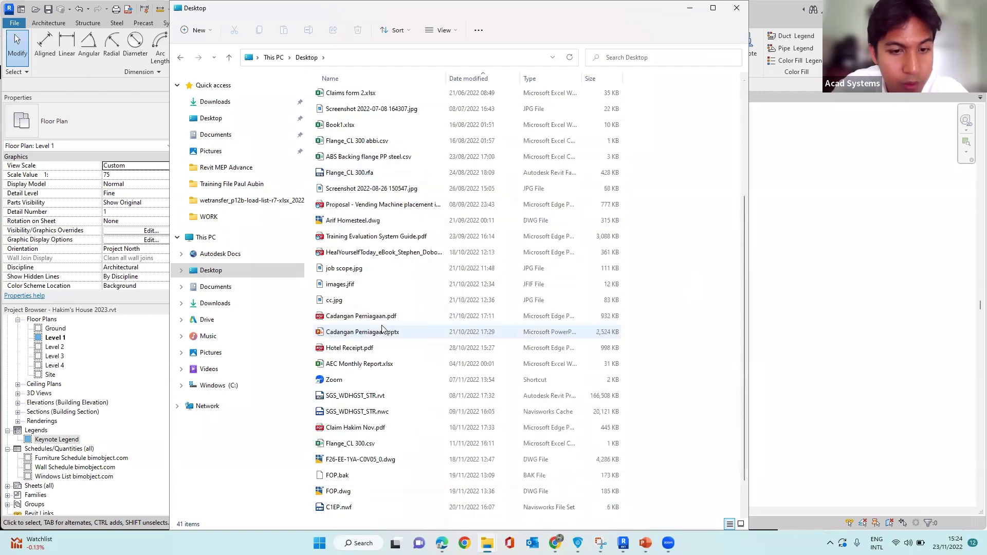
pyautogui.click(217, 286)
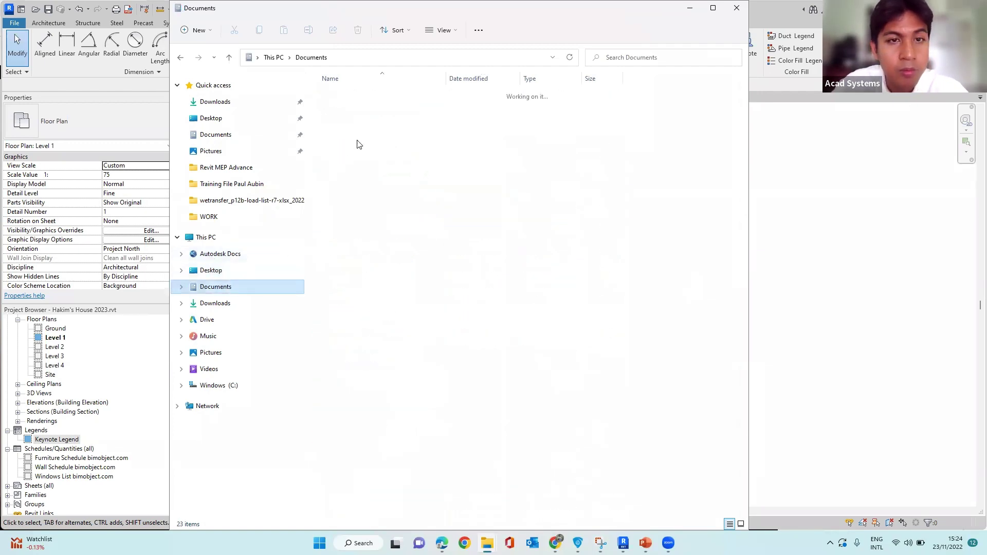
pyautogui.click(736, 8)
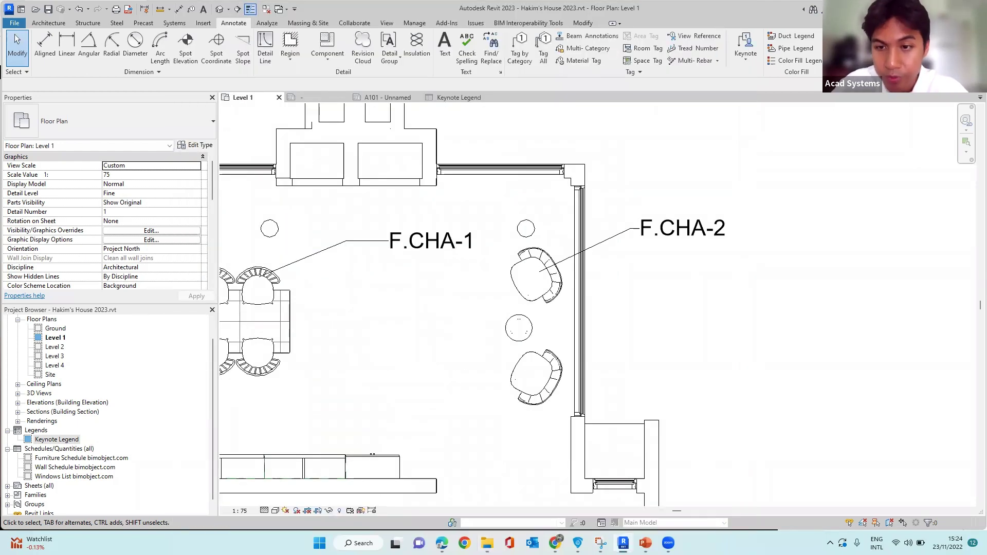
# Verify Keynoting Settings use Desktop's Keynote Test.txt, then return to File Explorer
pyautogui.hotkey('alt', 'Tab')
pyautogui.hotkey('alt', 'Tab')
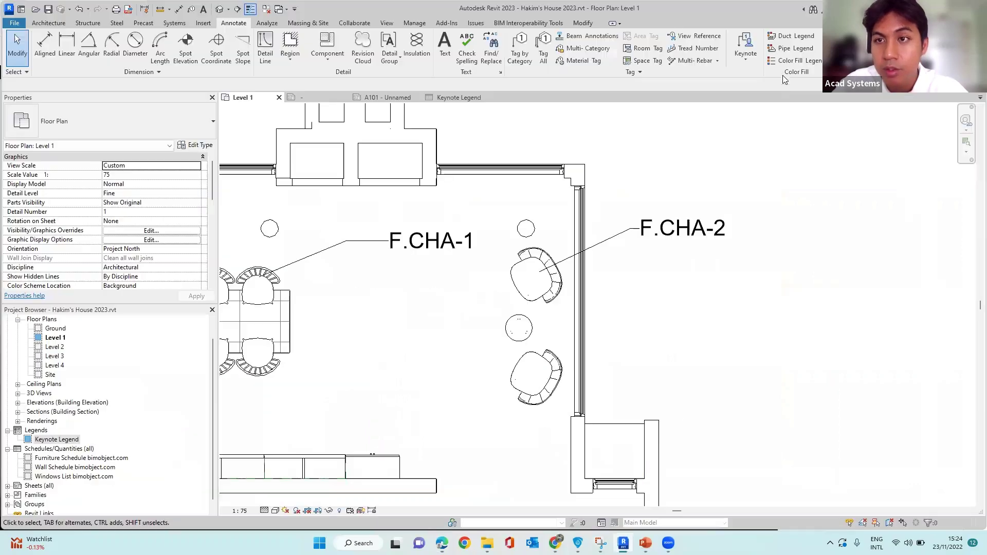
pyautogui.click(745, 56)
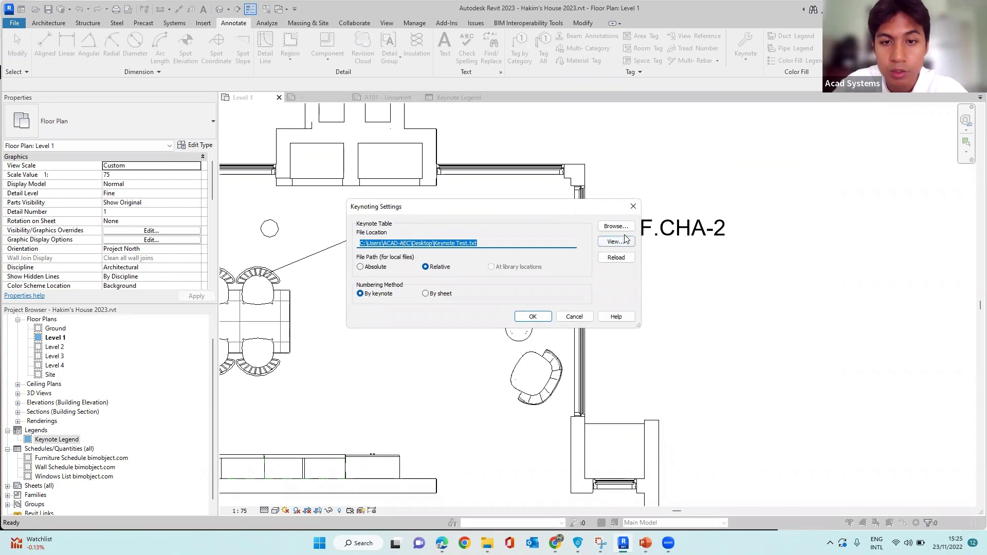
pyautogui.click(633, 206)
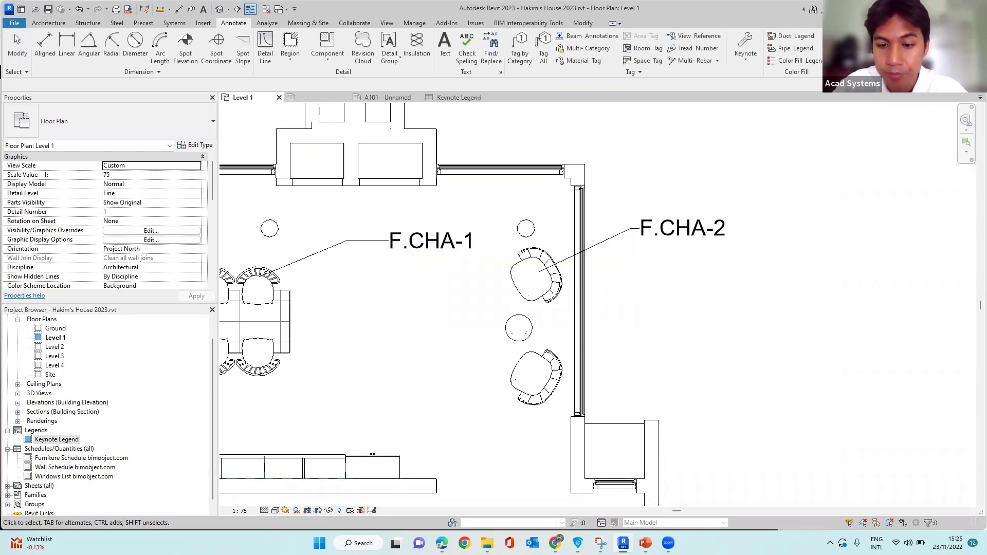
pyautogui.click(487, 543)
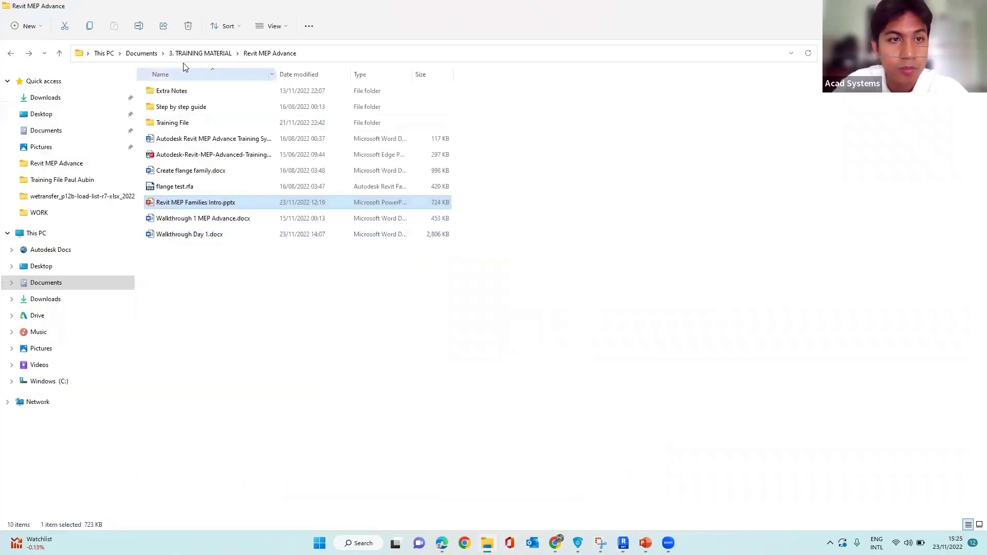
# Find Keynote Test.txt in the Desktop folder and open it in Notepad
pyautogui.click(59, 114)
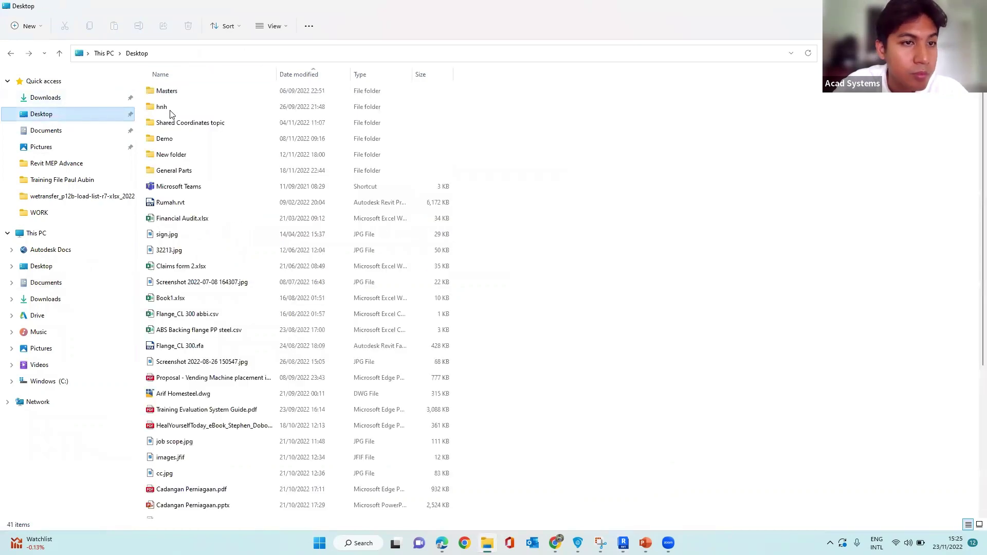
pyautogui.scroll(-4, 215, 160)
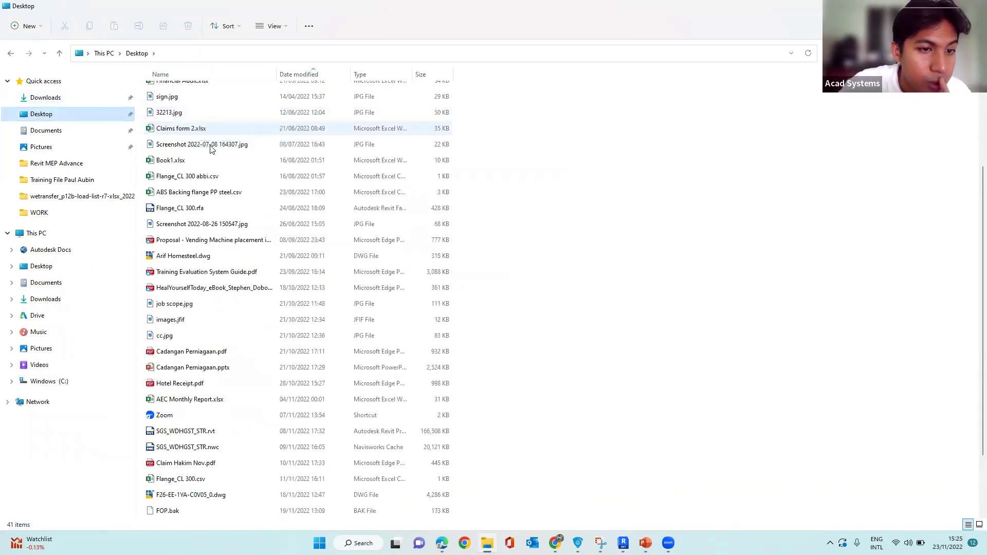
pyautogui.scroll(-1, 215, 161)
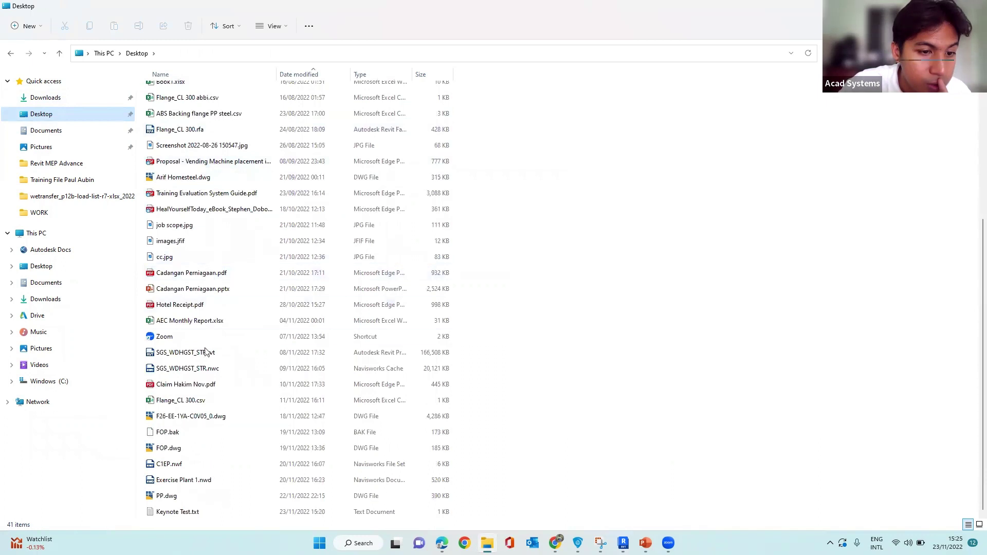
pyautogui.click(164, 513)
pyautogui.doubleClick(164, 513)
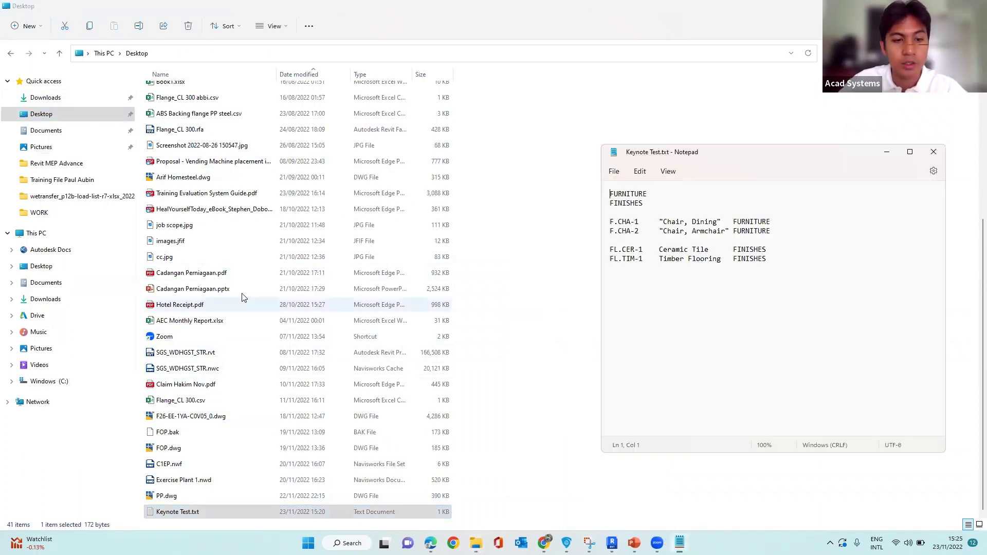
# Center the Notepad window and add a tab and new line after the F.CHA-2 entry
pyautogui.moveTo(687, 159); pyautogui.dragTo(412, 113)
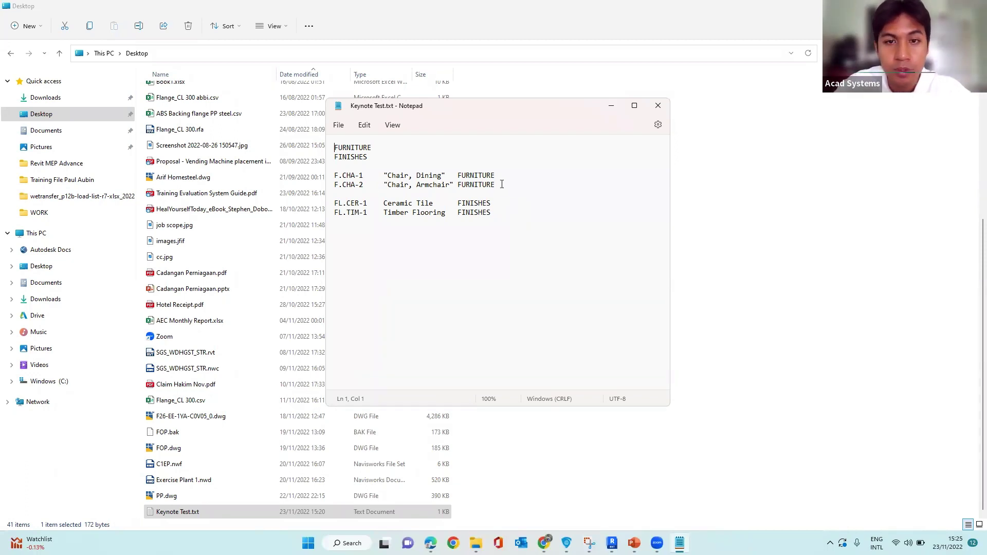
pyautogui.press('Tab')
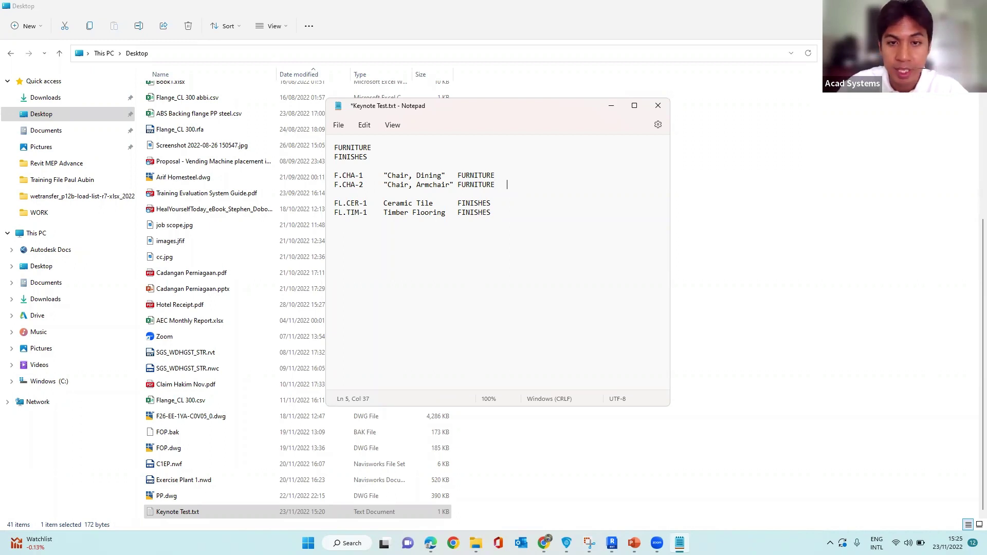
pyautogui.press('Return')
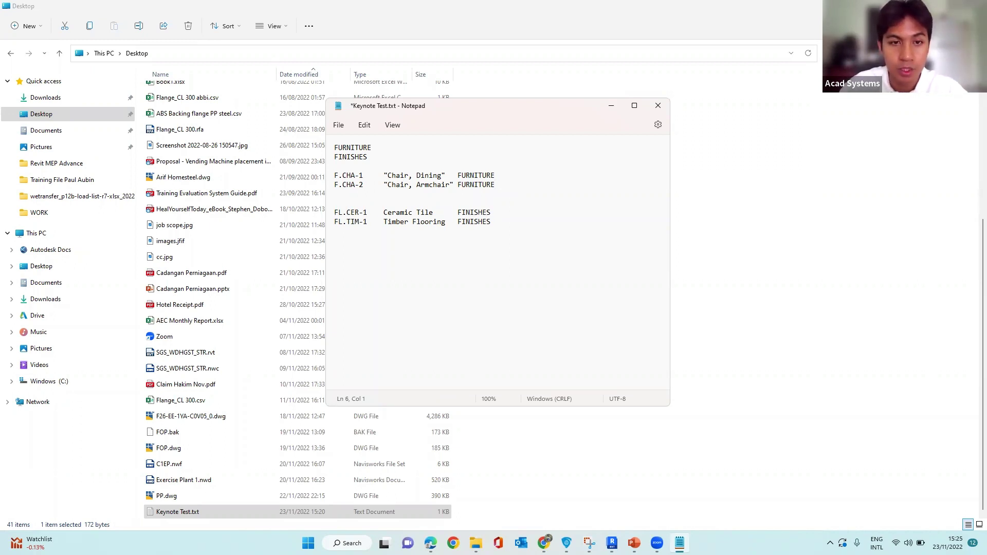
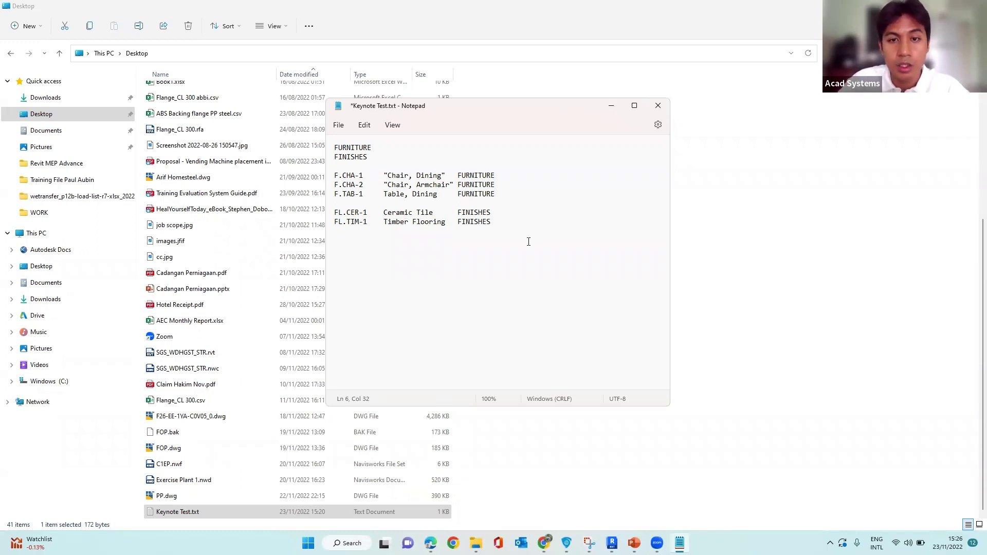
# Save Keynote Test.txt with the new F.TAB-1 Table, Dining line and close Notepad
pyautogui.click(511, 237)
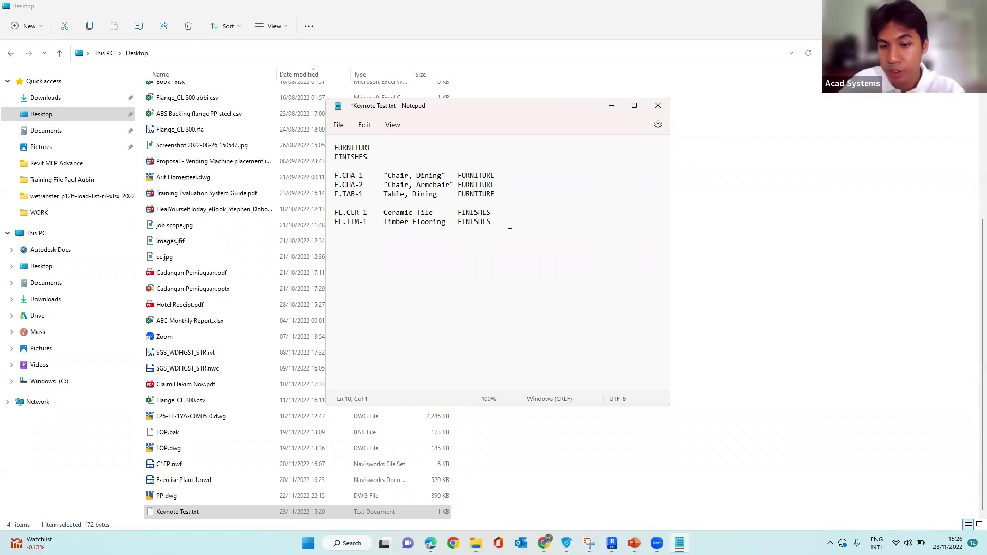
pyautogui.click(338, 125)
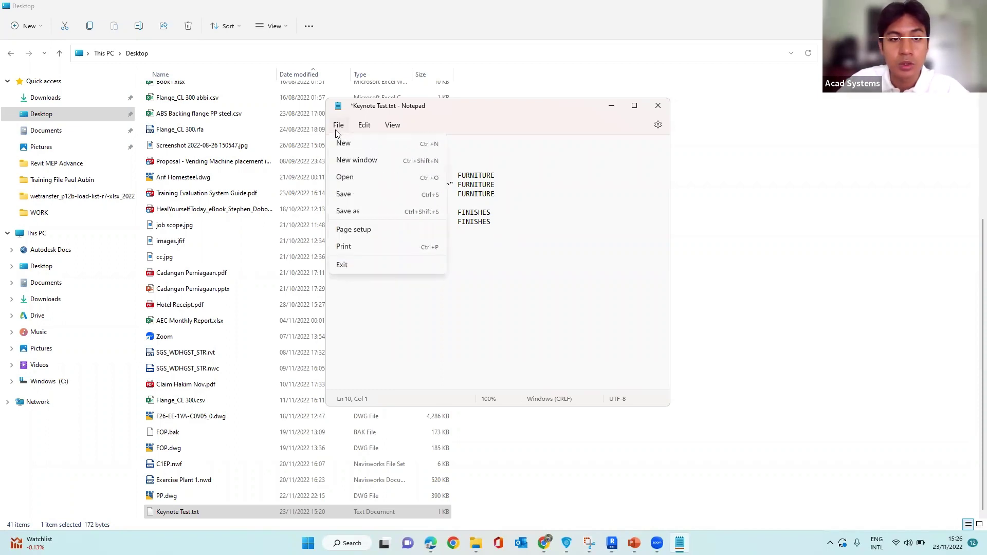
pyautogui.click(348, 194)
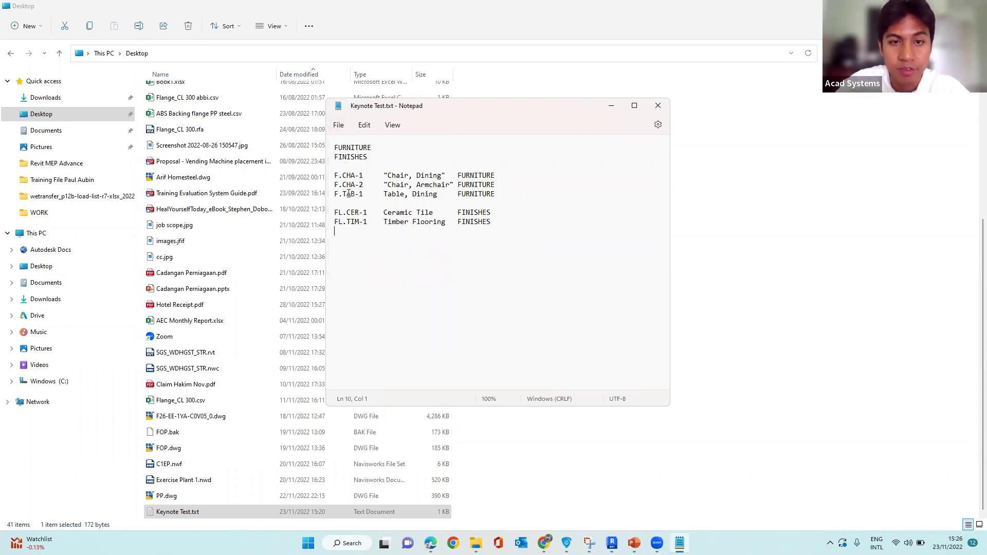
pyautogui.click(657, 106)
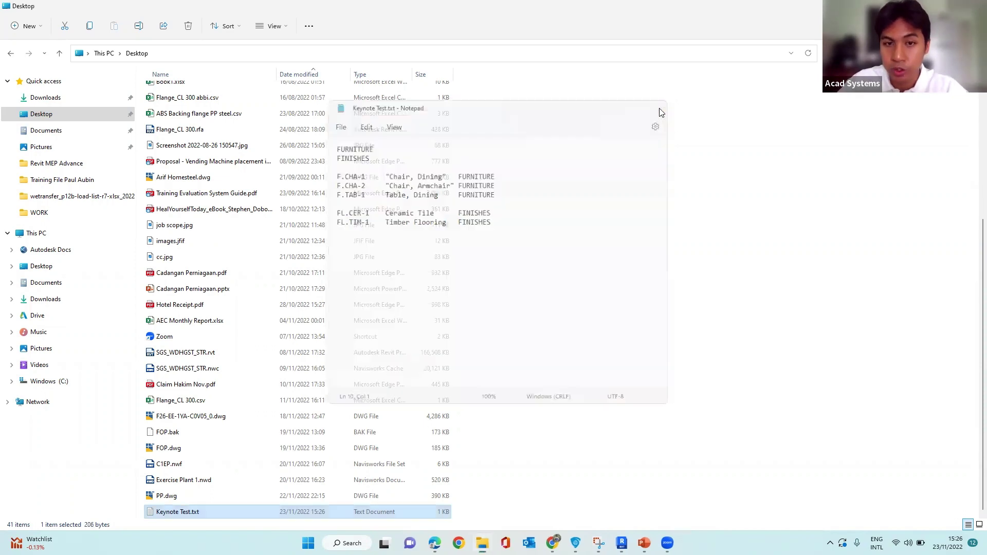
# Reload the Keynote Test.txt keynote table in Keynoting Settings and accept the success message
pyautogui.hotkey('alt', 'Tab')
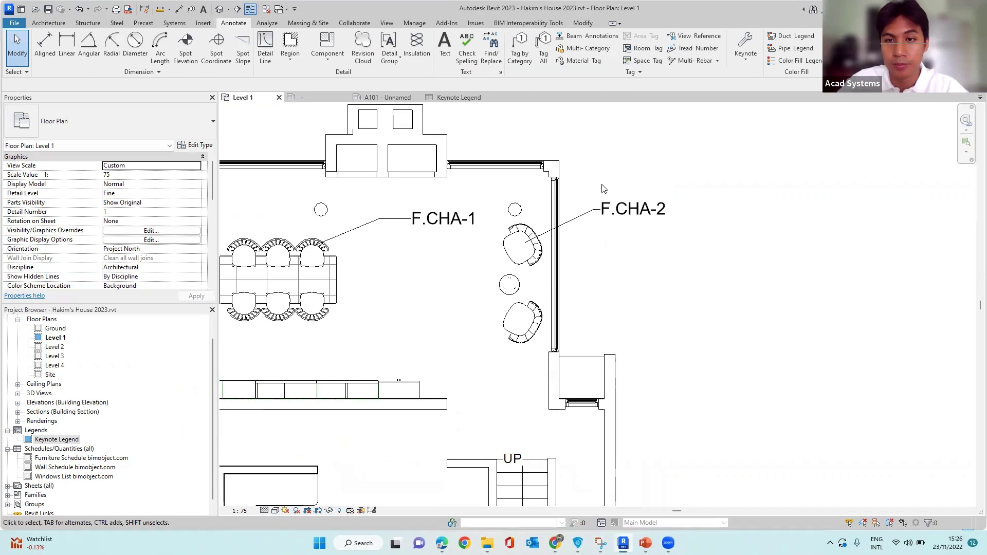
pyautogui.scroll(-1, 604, 188)
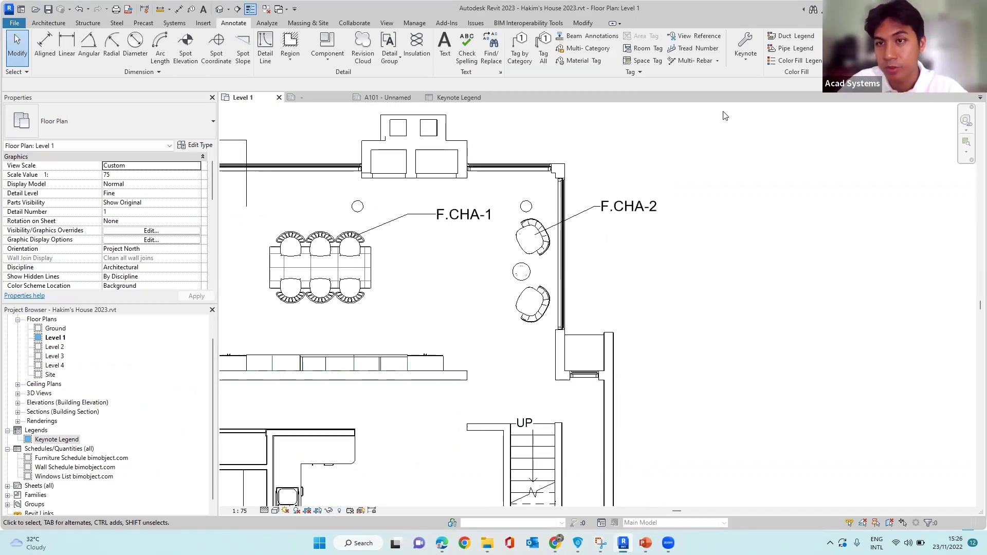
pyautogui.click(745, 64)
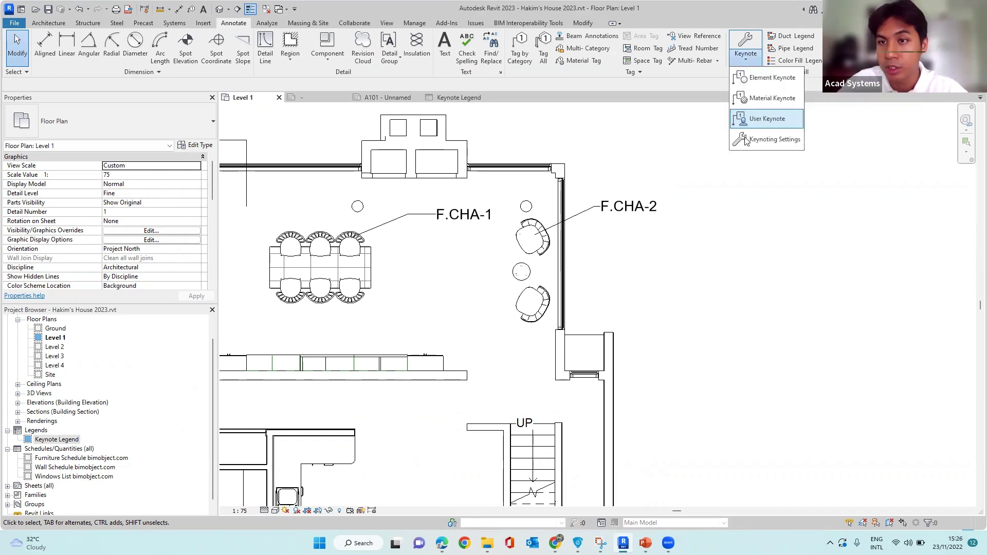
pyautogui.click(753, 139)
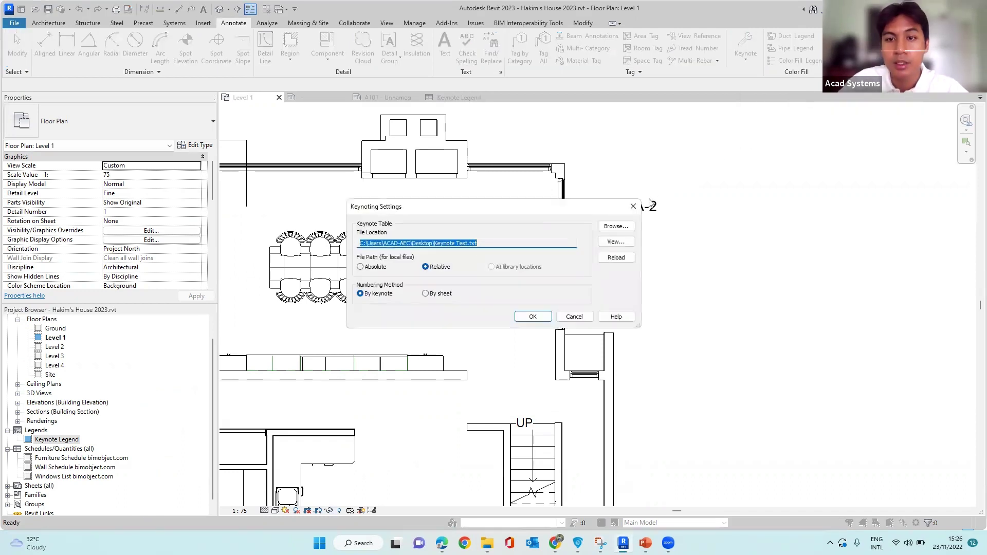
pyautogui.click(609, 261)
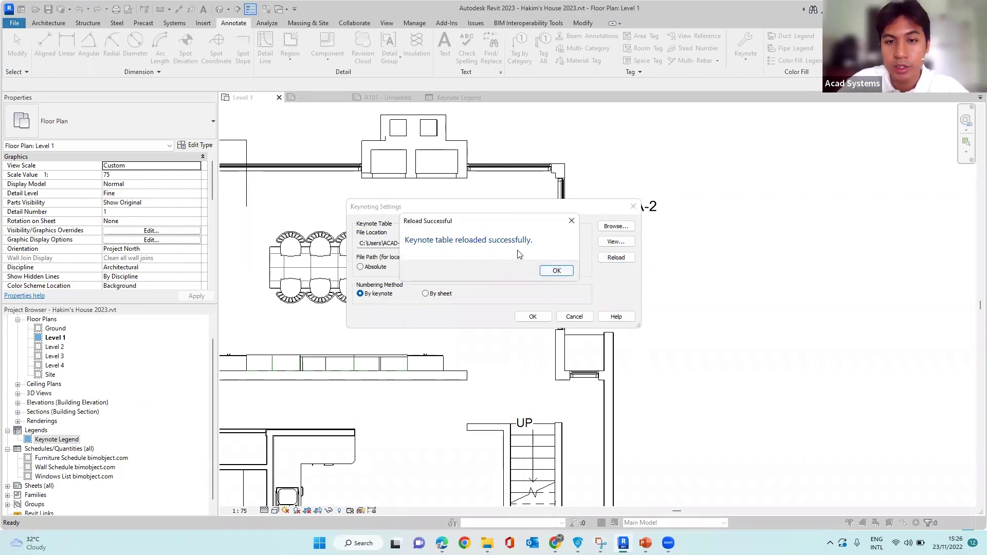
pyautogui.click(557, 273)
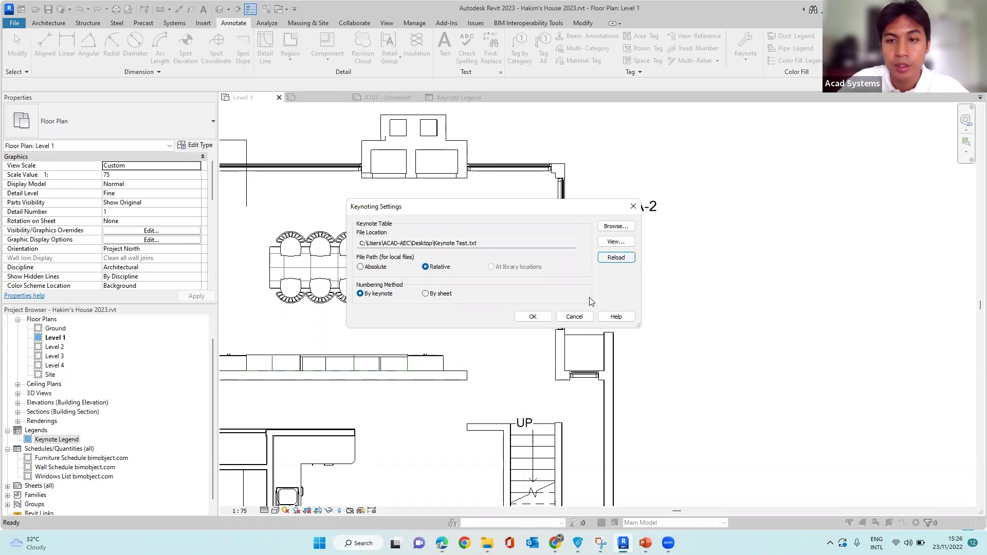
pyautogui.click(532, 316)
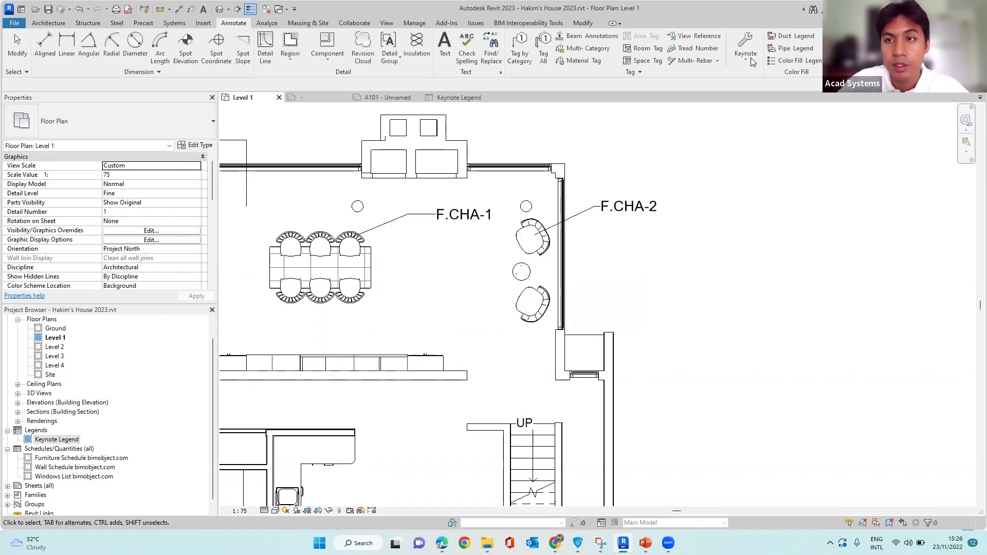
pyautogui.click(751, 61)
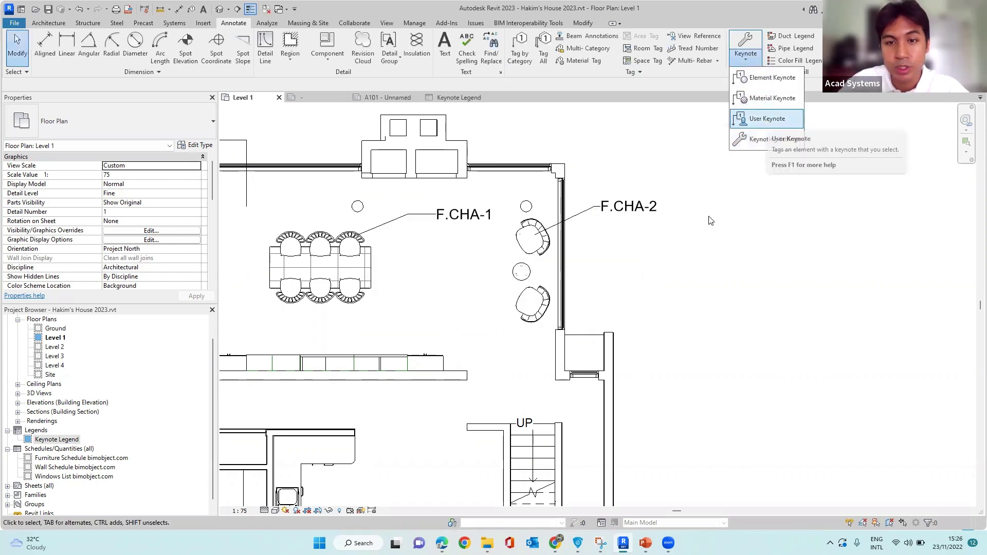
# Place a User Keynote tag to the right of the small round table
pyautogui.click(766, 119)
pyautogui.scroll(2, 519, 277)
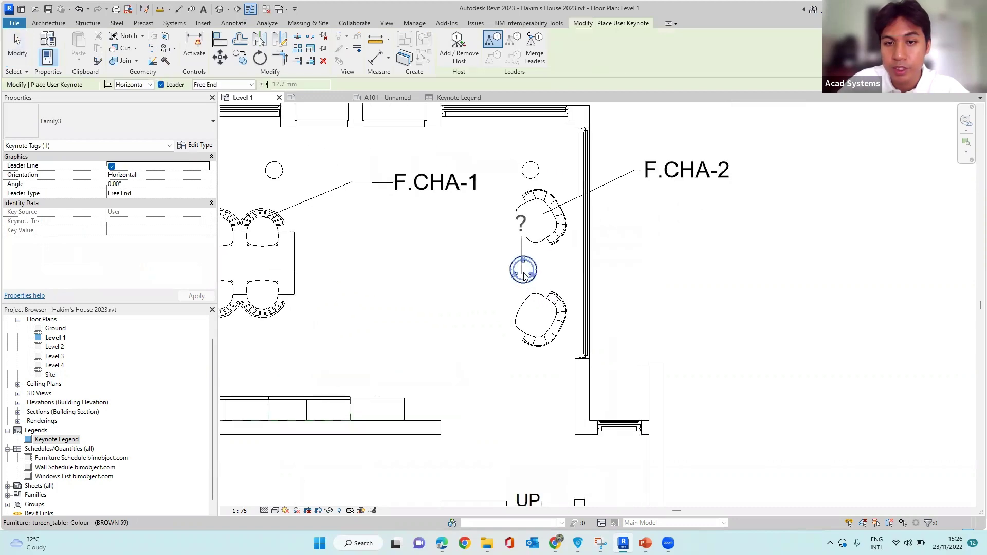
pyautogui.click(522, 269)
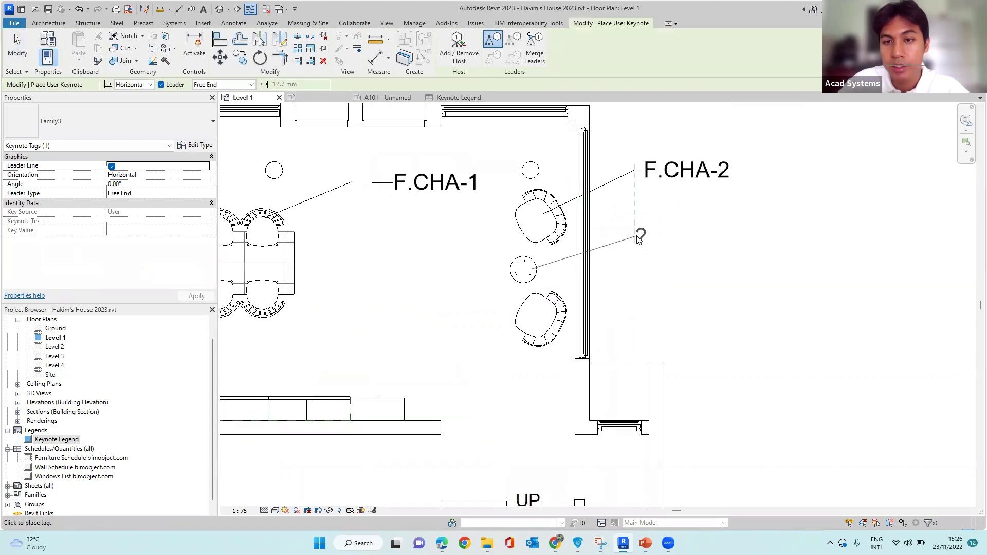
pyautogui.click(700, 240)
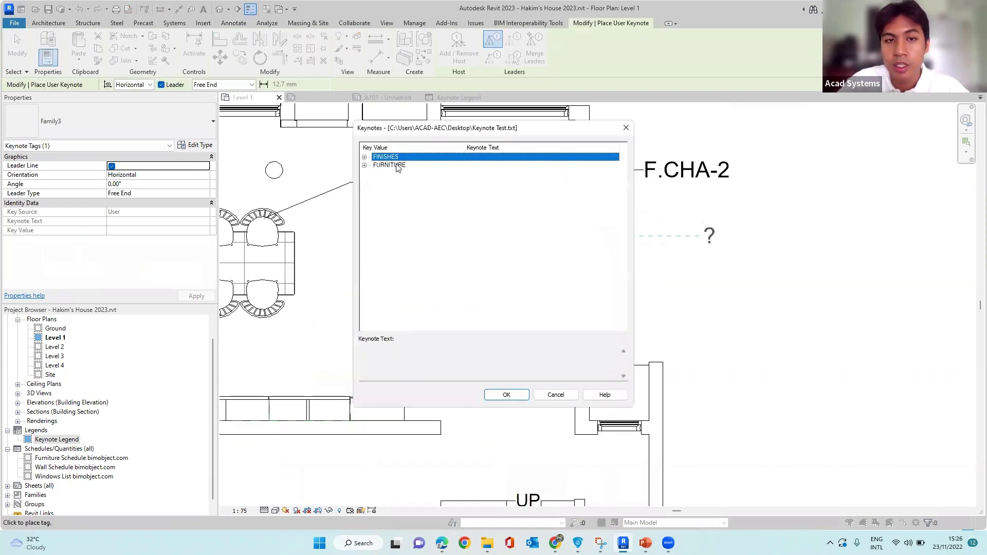
# Assign the FURNITURE keynote F.TAB-1, Table, Dining to the tag and finish tagging
pyautogui.click(365, 166)
pyautogui.click(399, 191)
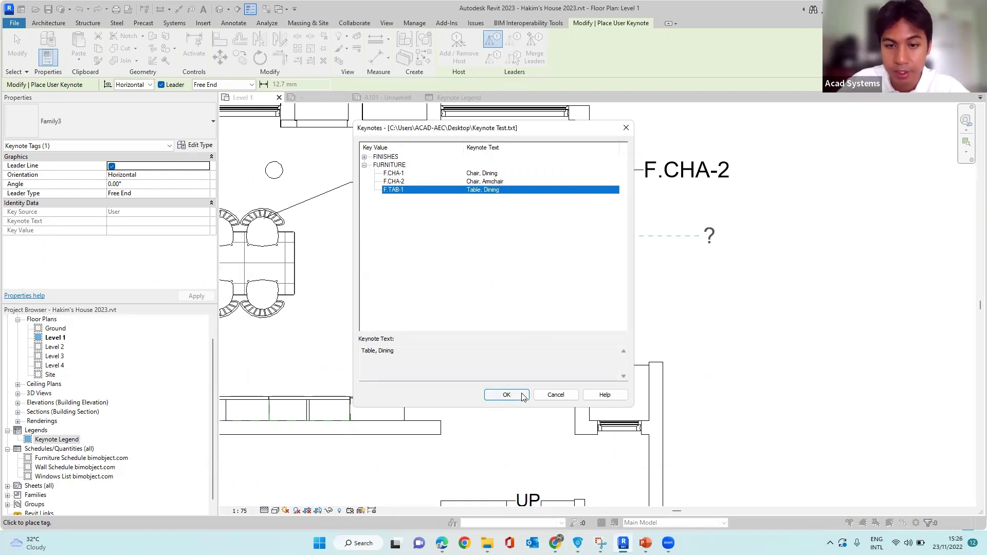
pyautogui.click(506, 395)
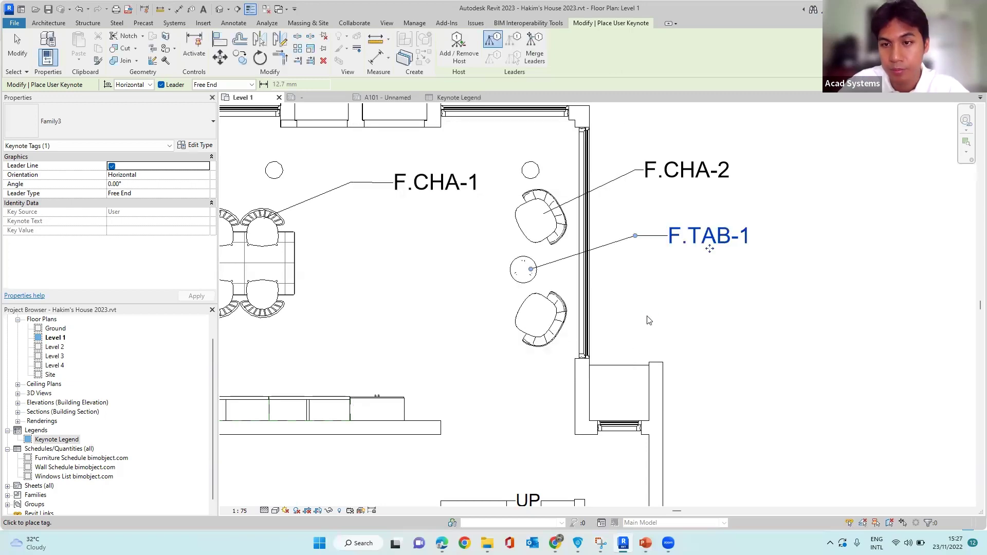
pyautogui.scroll(-2, 648, 320)
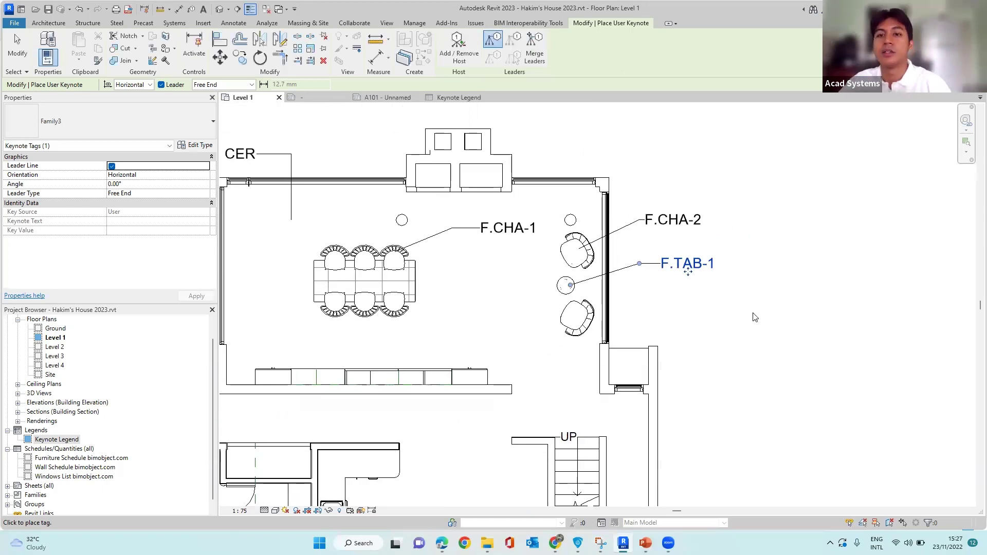
pyautogui.scroll(-3, 730, 150)
pyautogui.scroll(1, 733, 219)
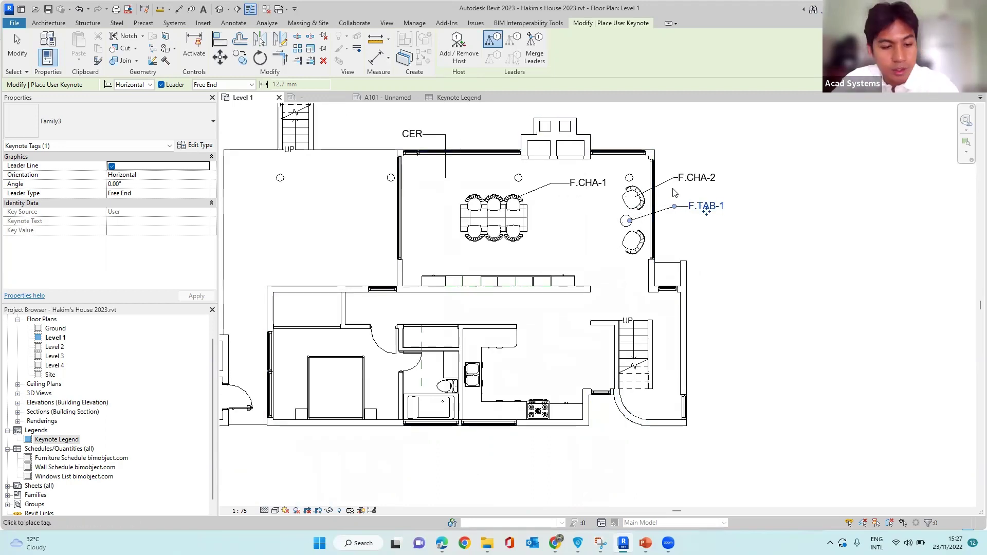
pyautogui.press('Escape')
pyautogui.press('Escape')
pyautogui.scroll(1, 663, 203)
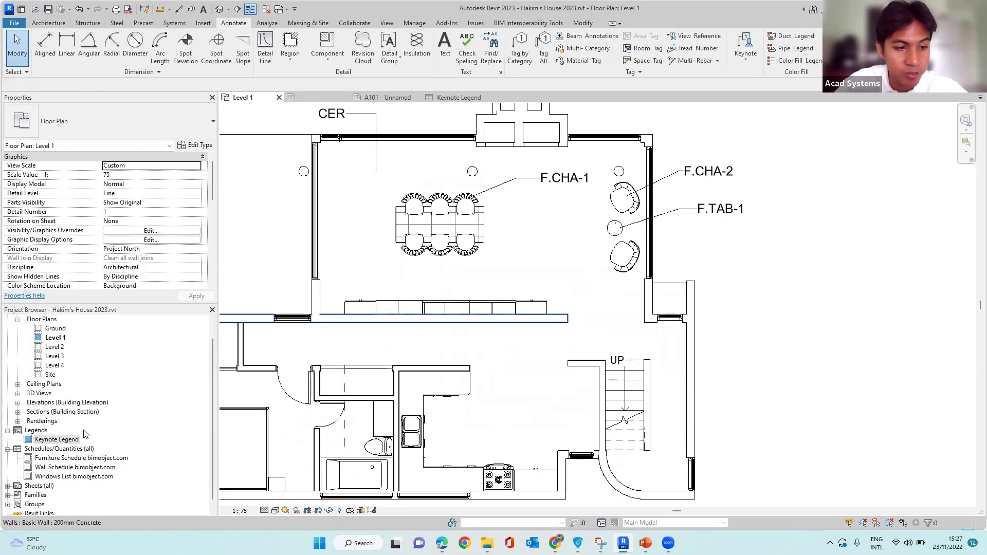
# Check the Keynote Legend schedule, then zoom in on the legend on sheet A101
pyautogui.scroll(-1, 63, 473)
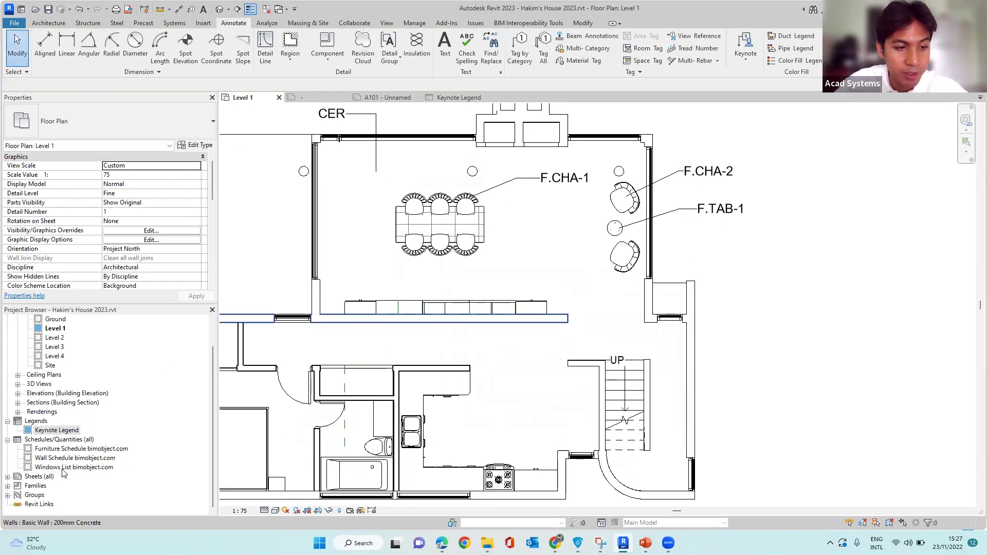
pyautogui.click(459, 98)
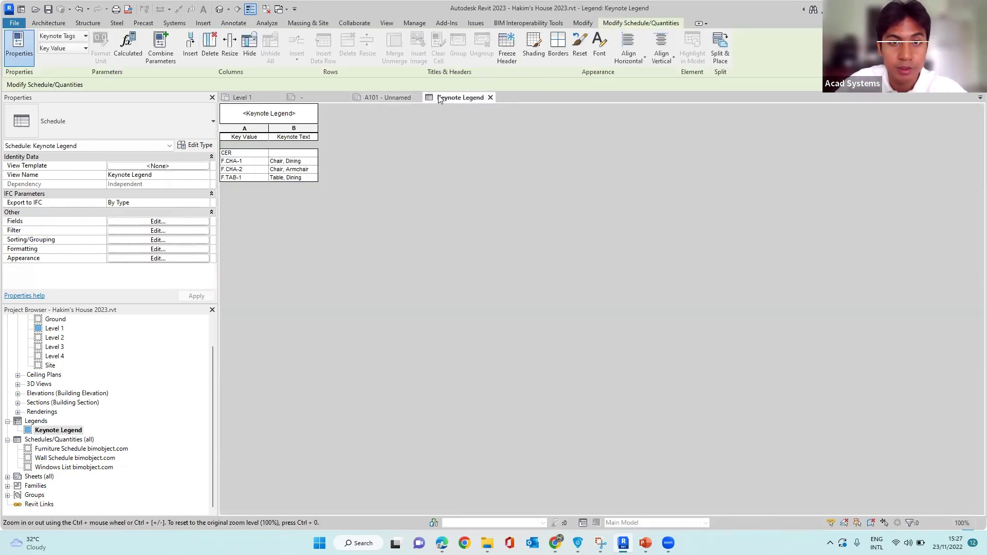
pyautogui.click(385, 97)
pyautogui.scroll(5, 817, 257)
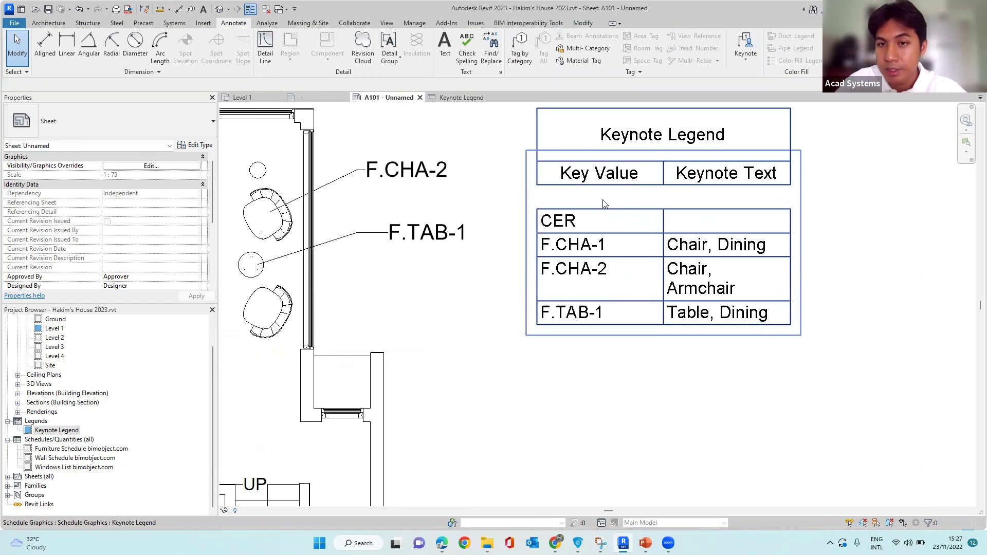
pyautogui.scroll(-1, 599, 191)
pyautogui.scroll(-1, 653, 173)
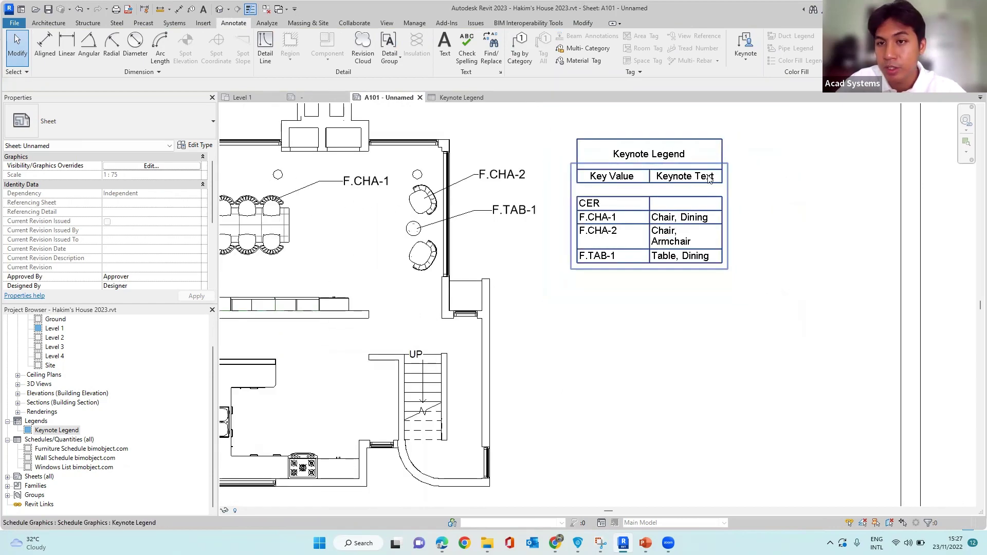
pyautogui.scroll(-1, 729, 219)
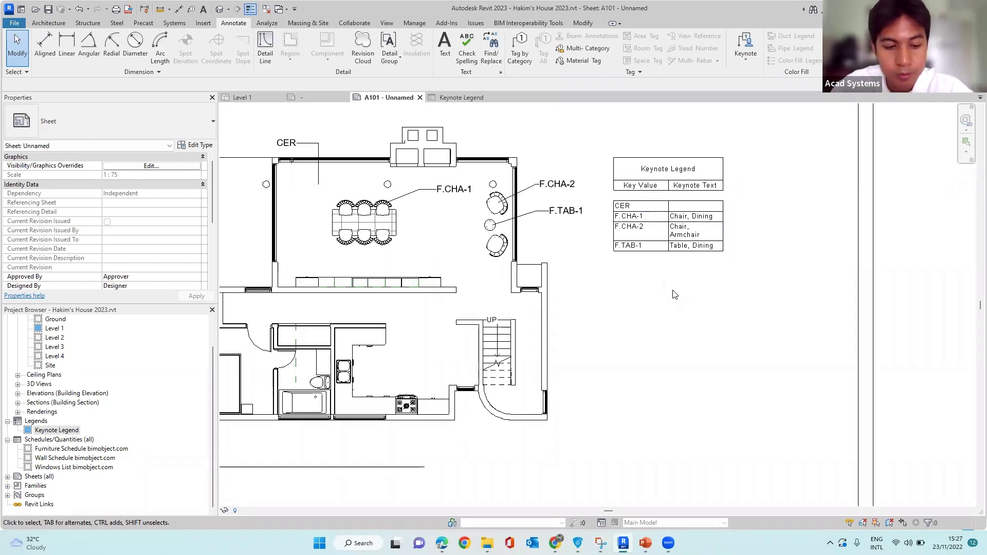
pyautogui.scroll(-1, 674, 294)
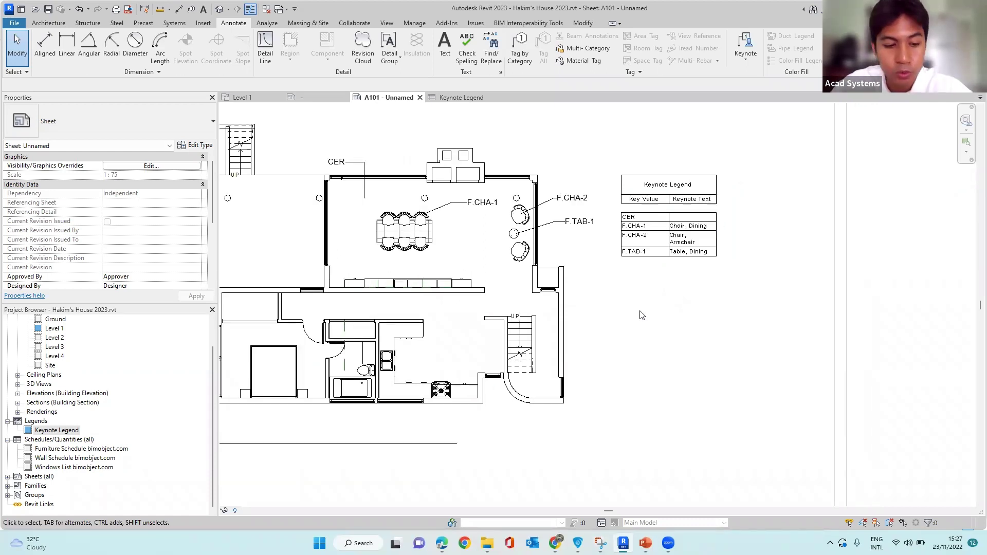
pyautogui.scroll(-1, 641, 315)
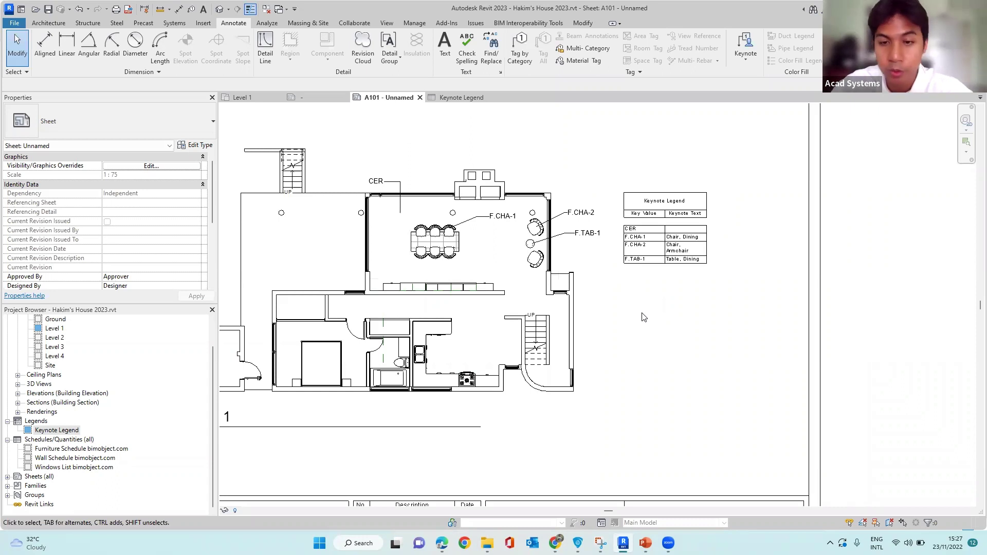
pyautogui.moveTo(643, 315); pyautogui.dragTo(724, 318, button='middle')
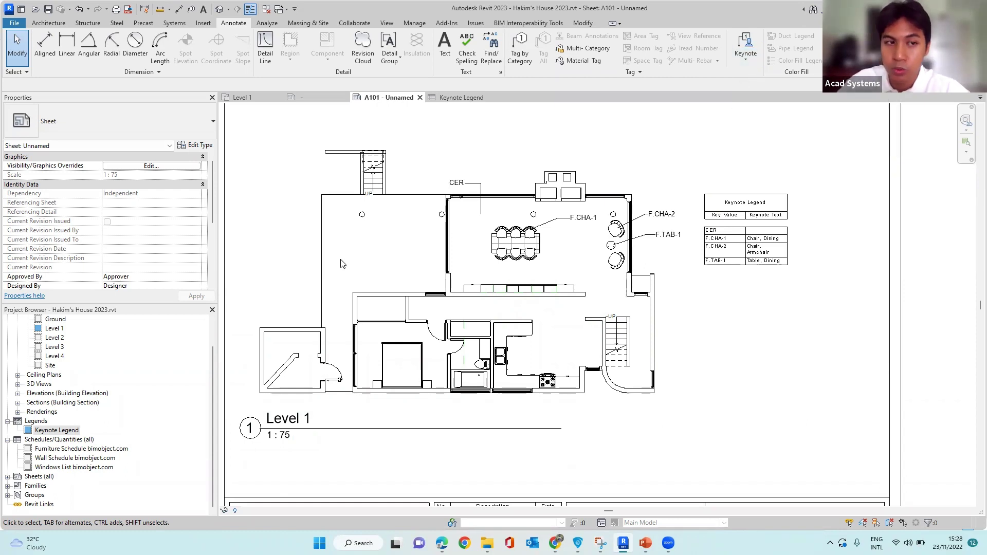
pyautogui.click(530, 234)
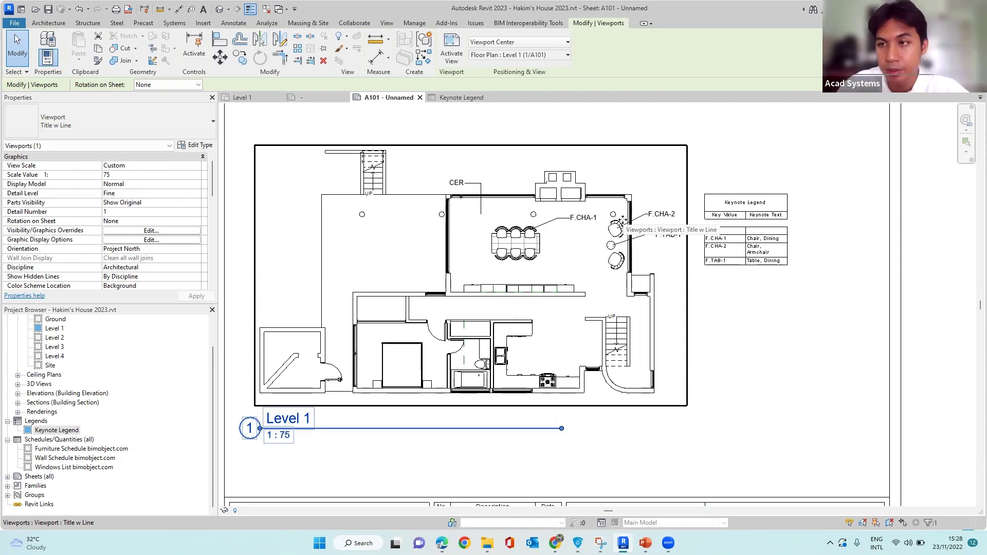
pyautogui.click(725, 147)
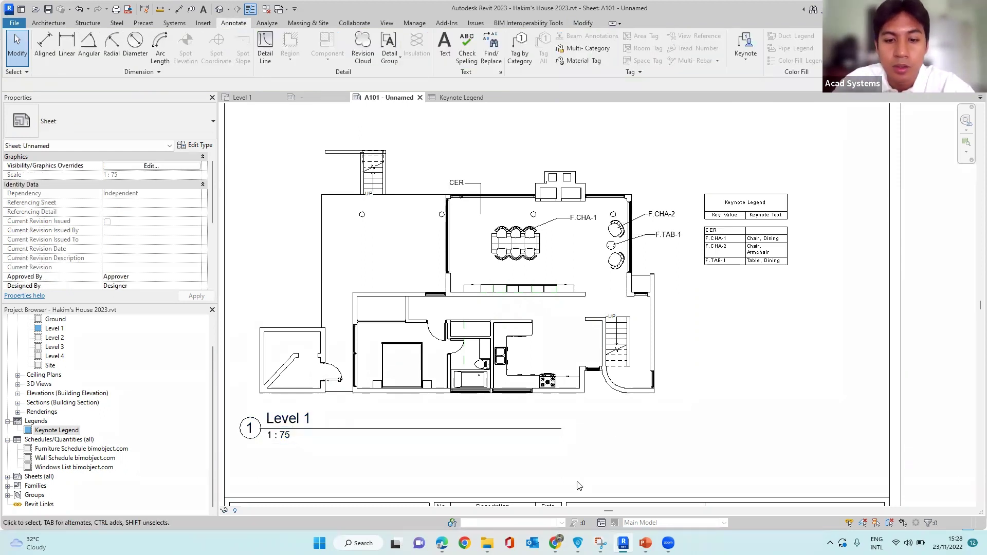
pyautogui.moveTo(555, 542)
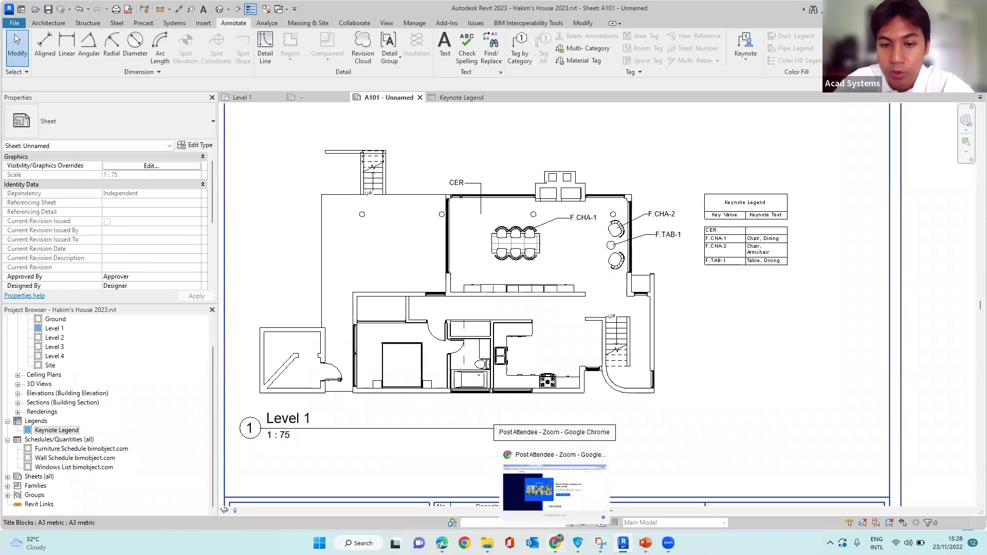
# Load acadsystems.com in a new Chrome tab
pyautogui.click(554, 488)
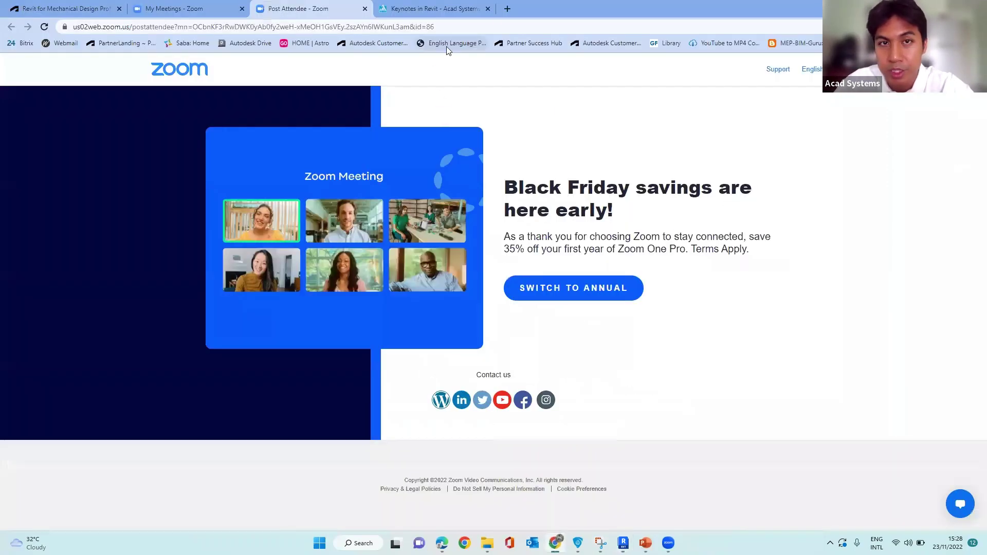
pyautogui.click(507, 10)
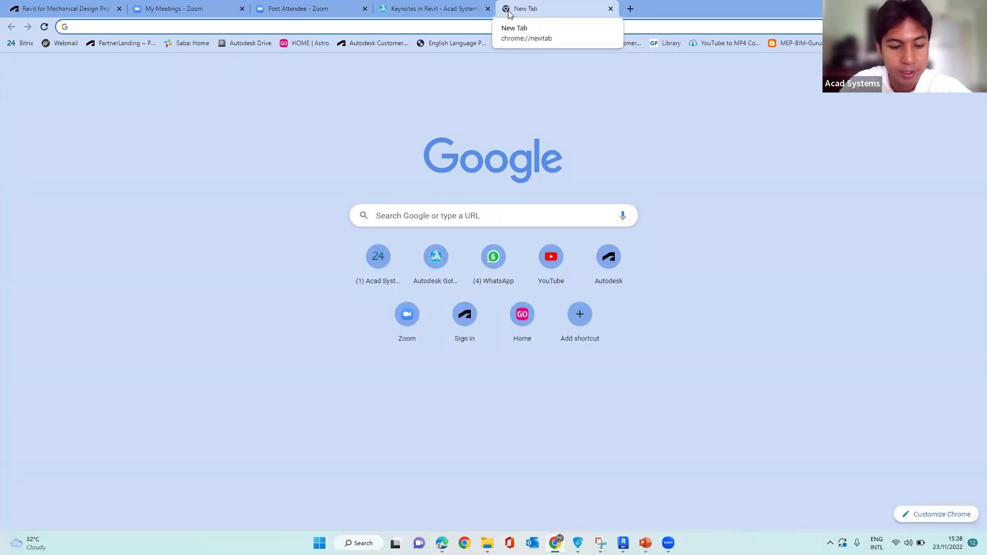
pyautogui.write('aca')
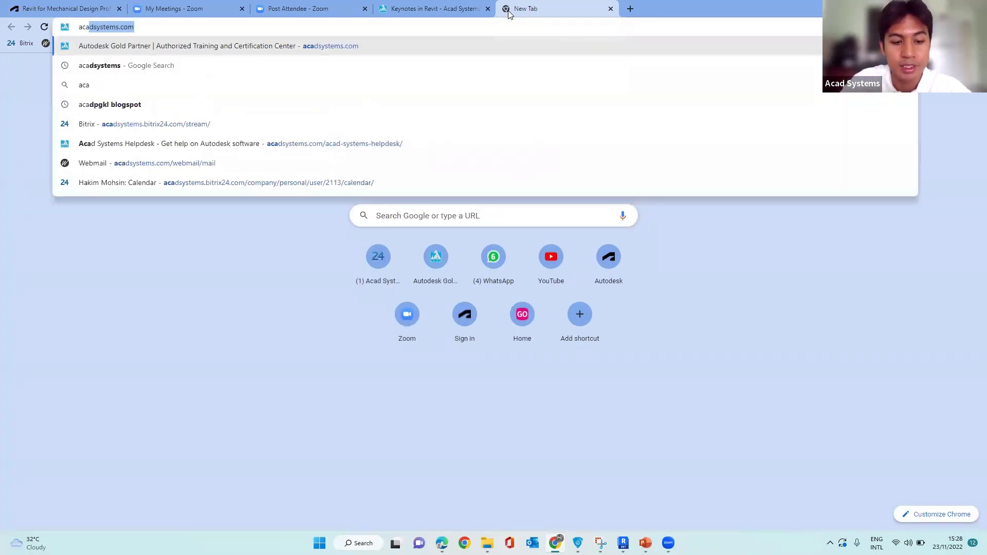
pyautogui.press('Return')
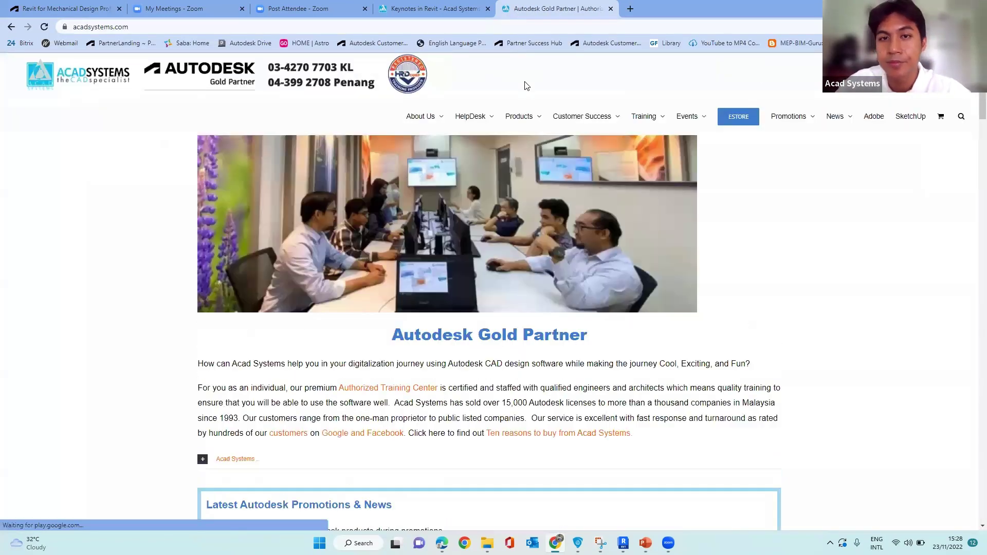
# Scroll down to the Latest Autodesk Online Lessons, Workshops, Webinars section
pyautogui.scroll(-2, 215, 124)
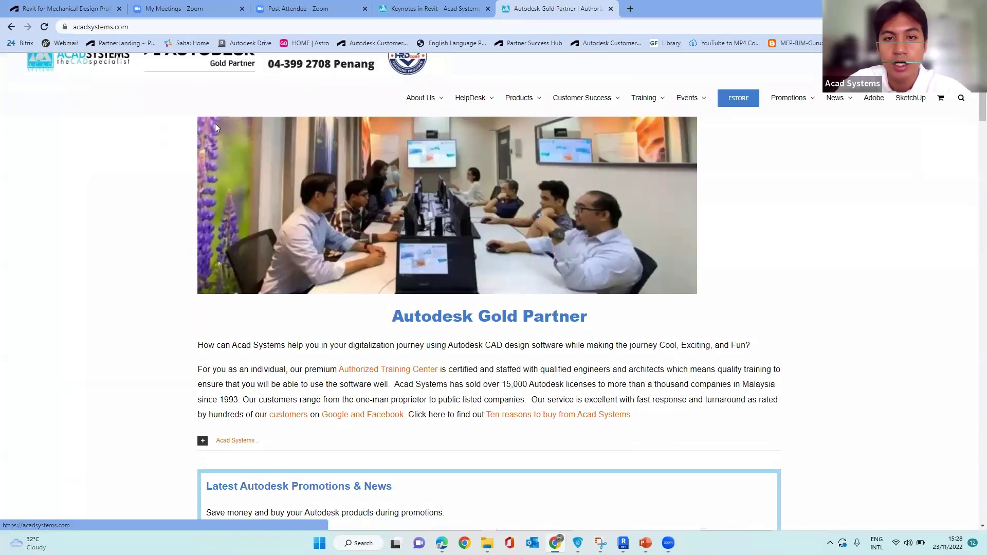
pyautogui.scroll(2, 200, 125)
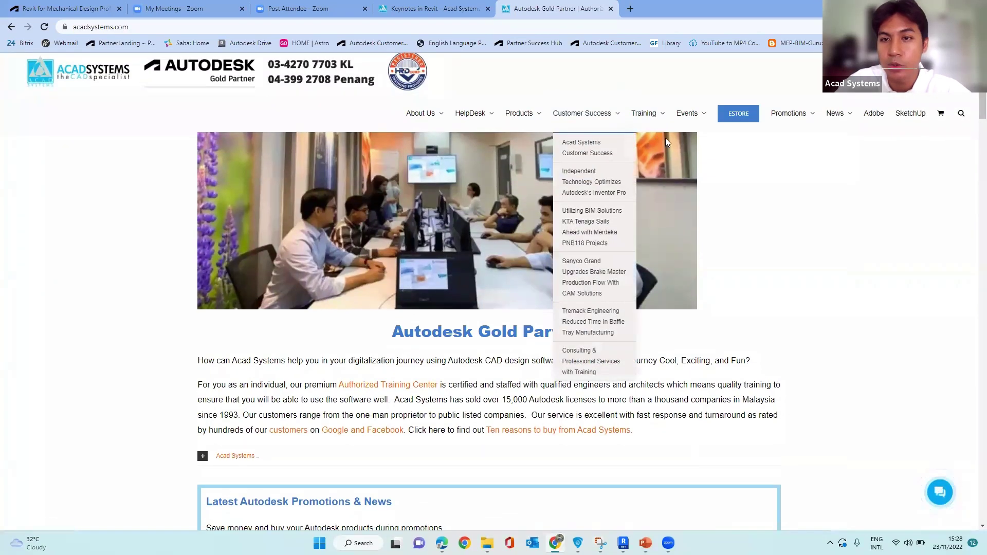
pyautogui.scroll(-1, 477, 179)
pyautogui.scroll(-1, 437, 177)
pyautogui.scroll(-3, 522, 150)
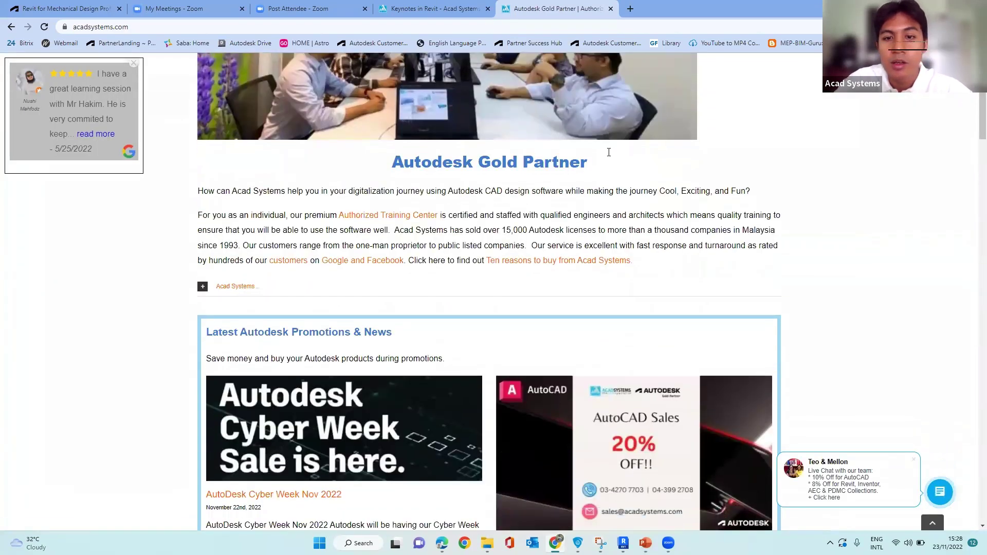
pyautogui.scroll(-1, 602, 151)
pyautogui.scroll(-2, 602, 151)
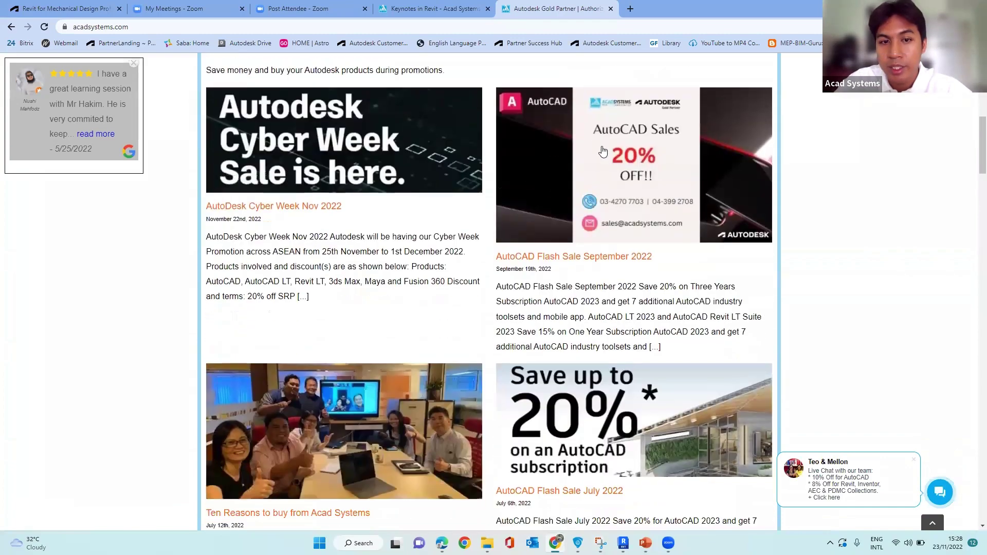
pyautogui.scroll(2, 603, 150)
pyautogui.scroll(-2, 603, 149)
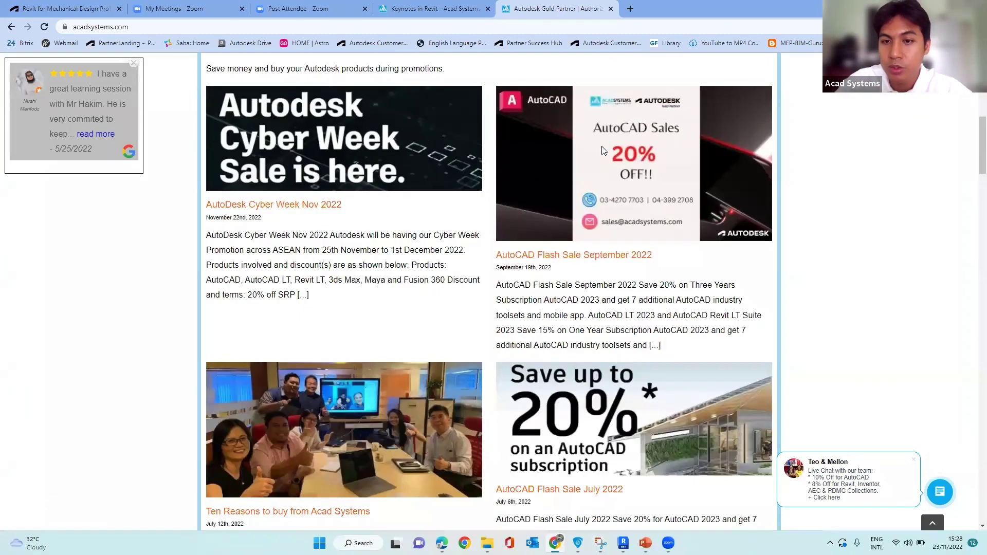
pyautogui.scroll(-5, 603, 151)
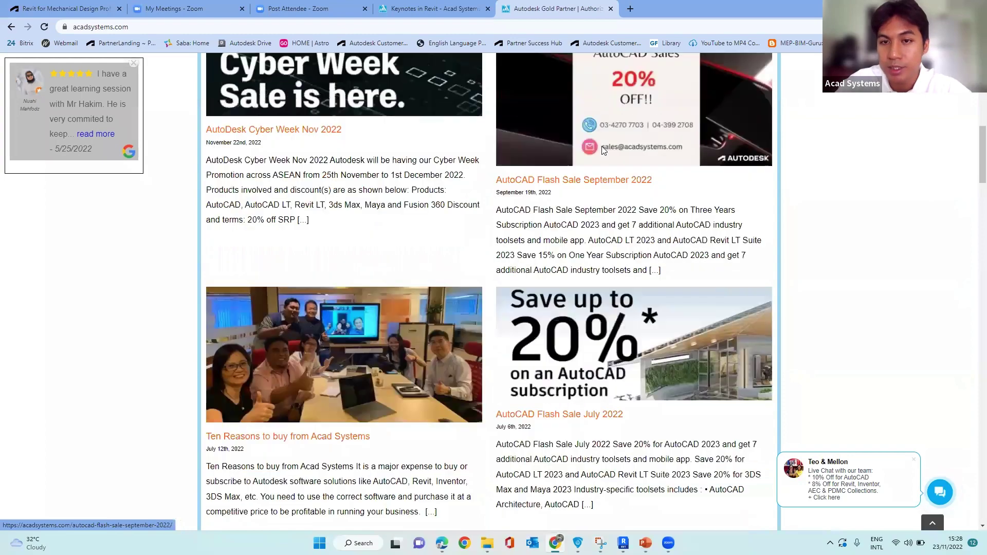
pyautogui.scroll(-5, 565, 159)
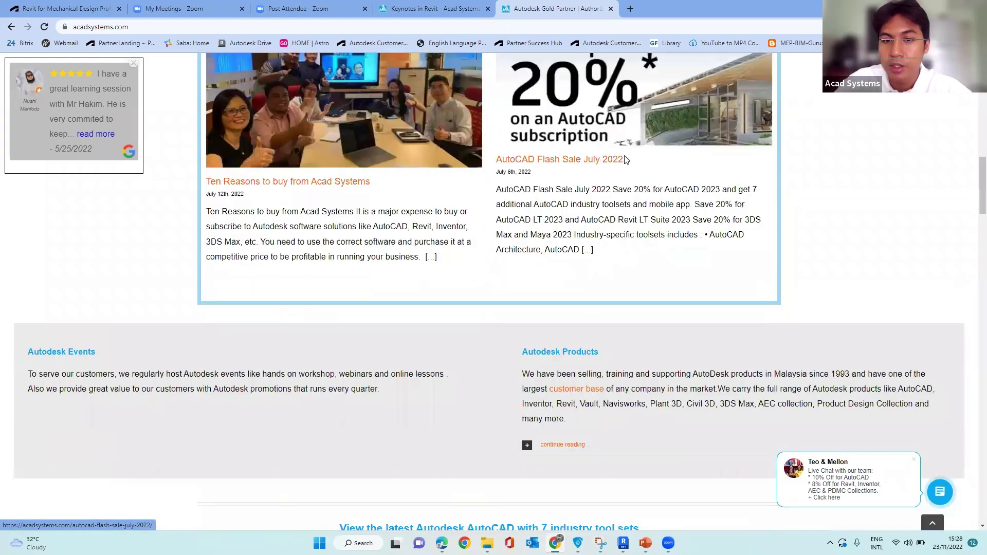
pyautogui.scroll(-9, 600, 149)
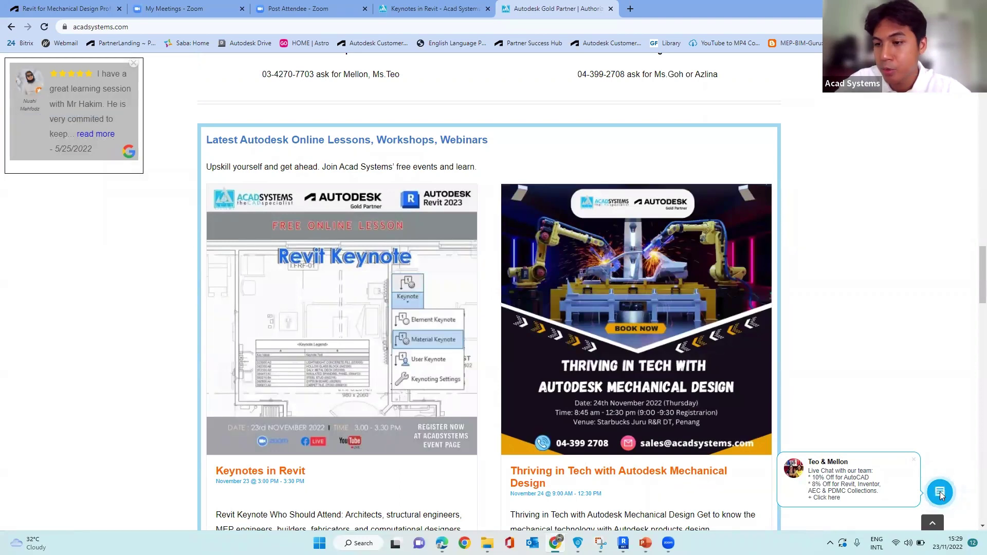
pyautogui.click(941, 494)
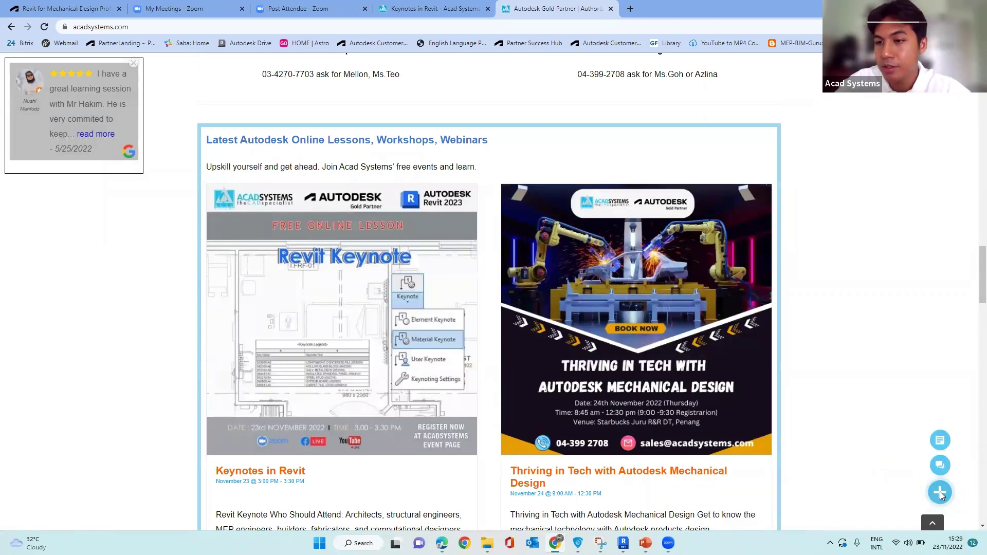
pyautogui.click(940, 494)
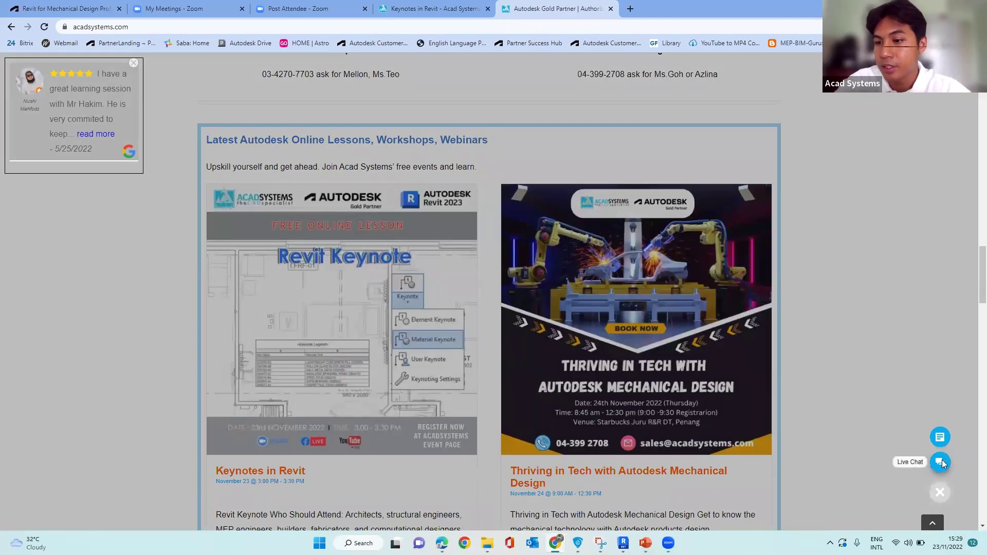
pyautogui.click(944, 462)
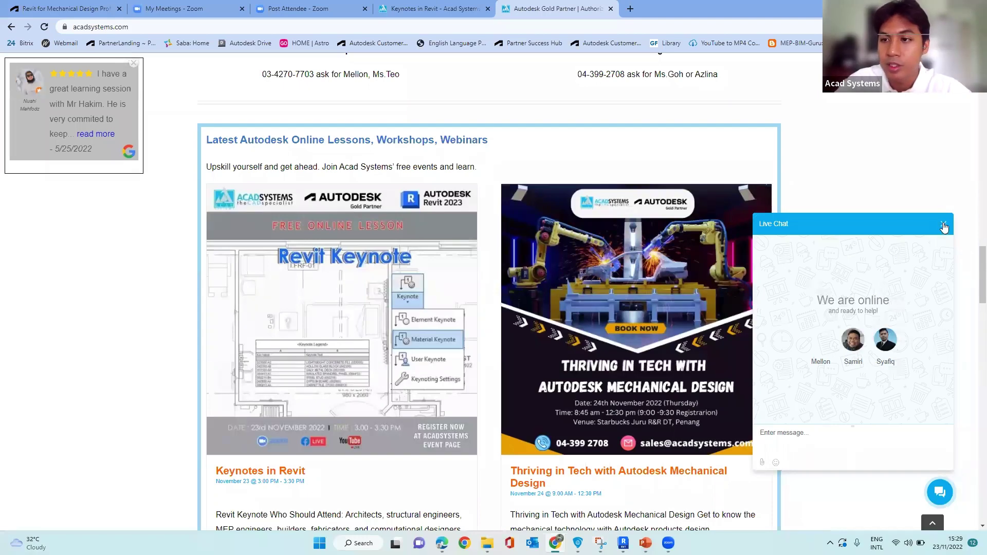
pyautogui.click(943, 223)
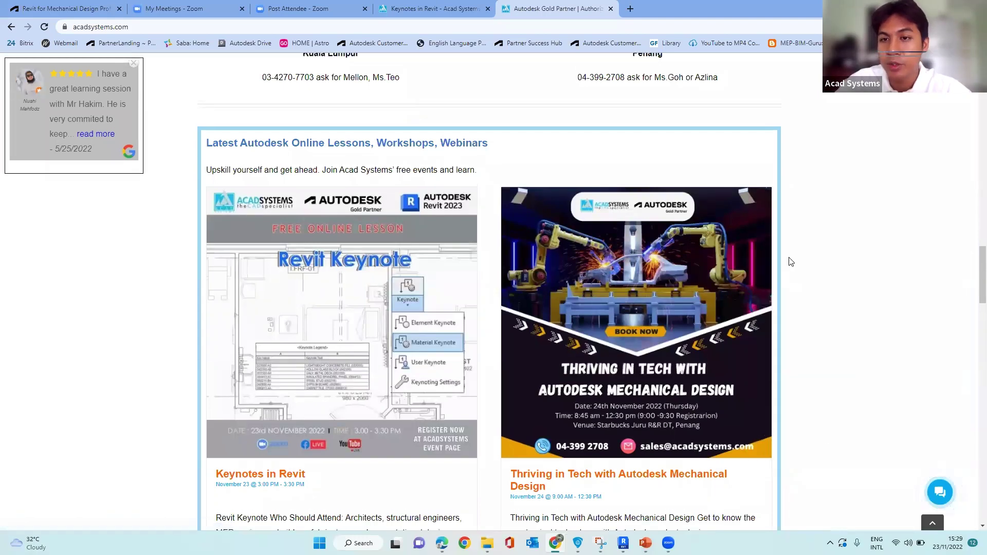
pyautogui.scroll(2, 776, 247)
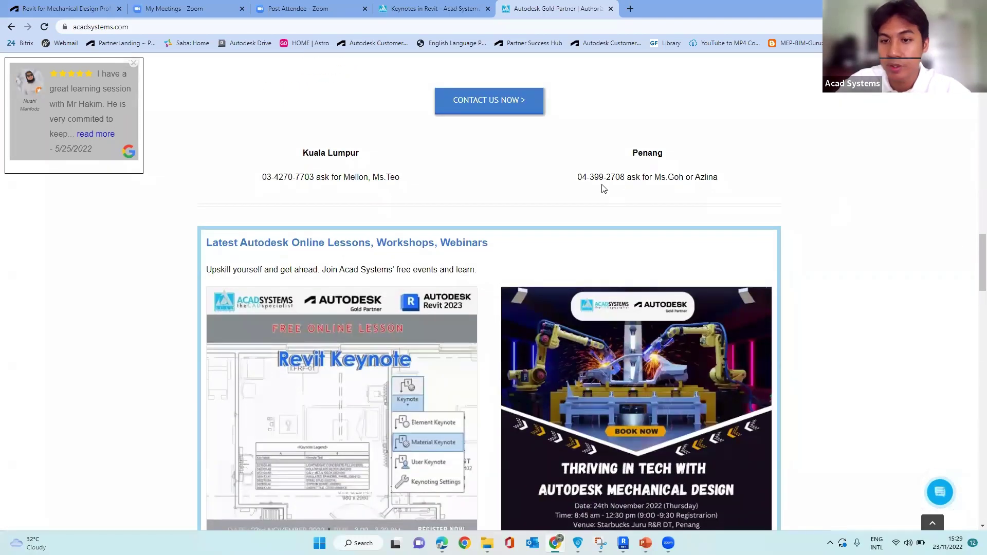
pyautogui.scroll(-3, 590, 165)
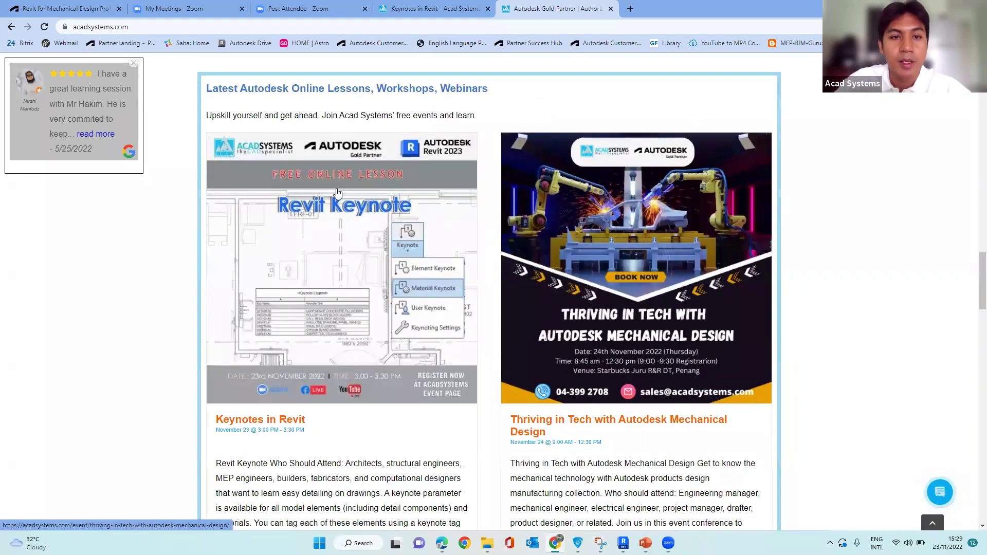
pyautogui.scroll(2, 411, 164)
pyautogui.scroll(-1, 344, 175)
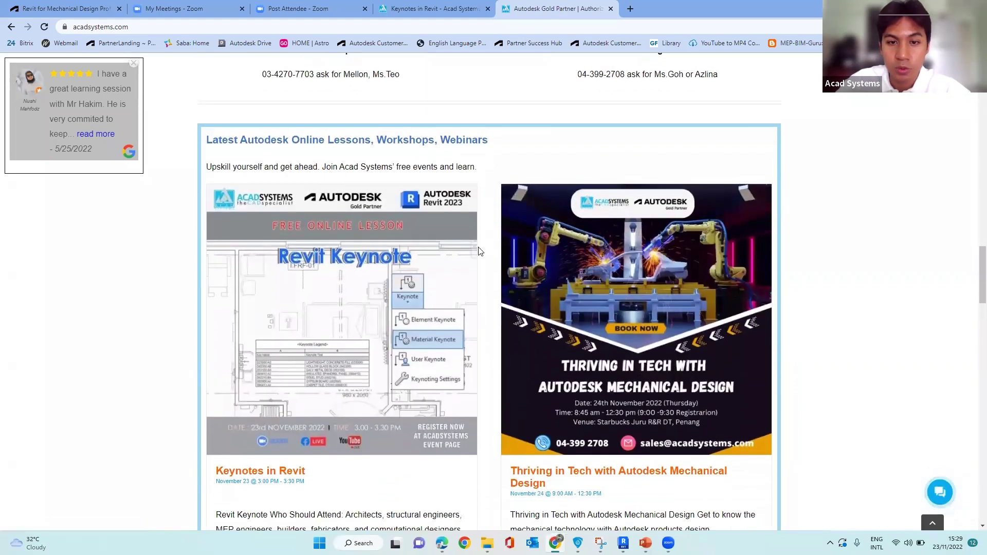
pyautogui.scroll(-1, 318, 108)
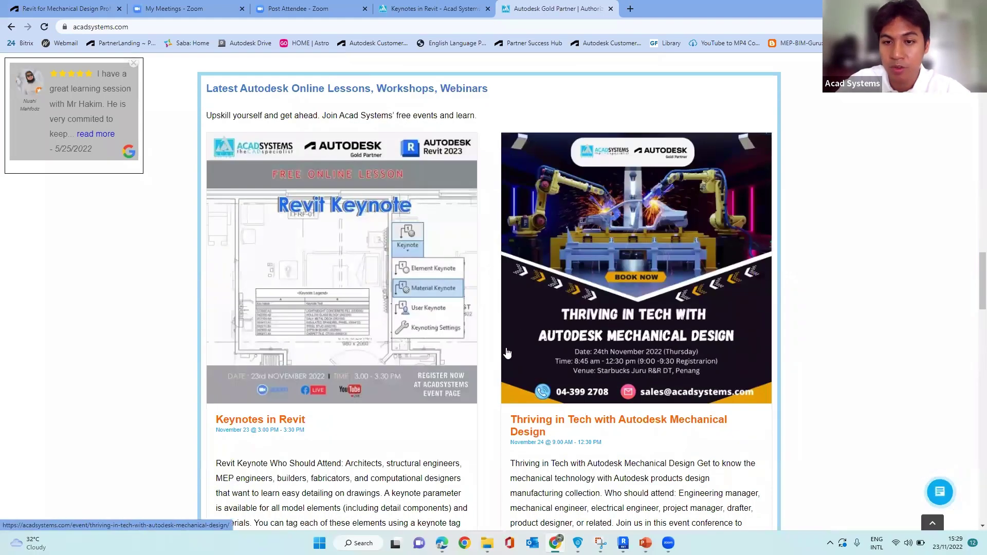
pyautogui.scroll(-3, 578, 208)
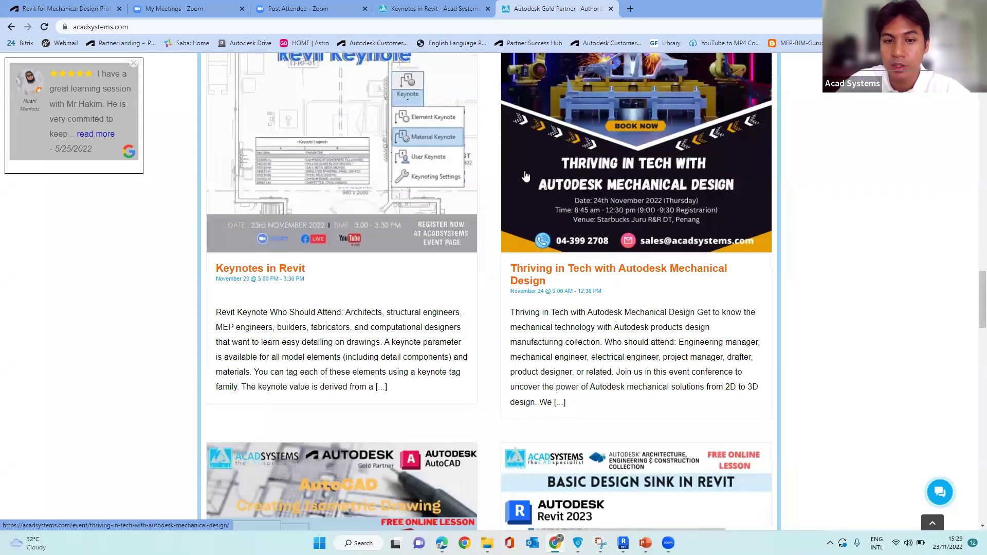
pyautogui.scroll(2, 425, 166)
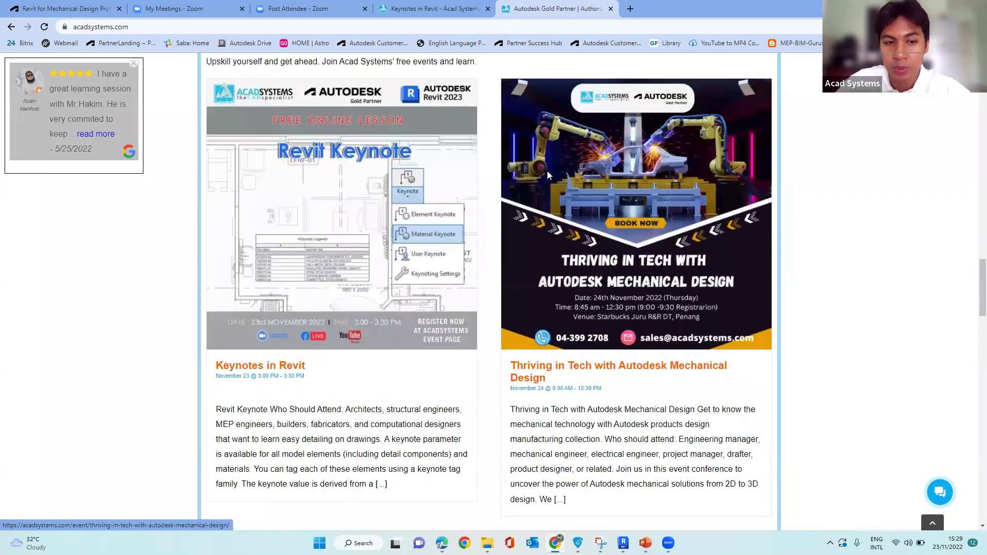
pyautogui.scroll(-1, 468, 201)
pyautogui.scroll(-1, 467, 201)
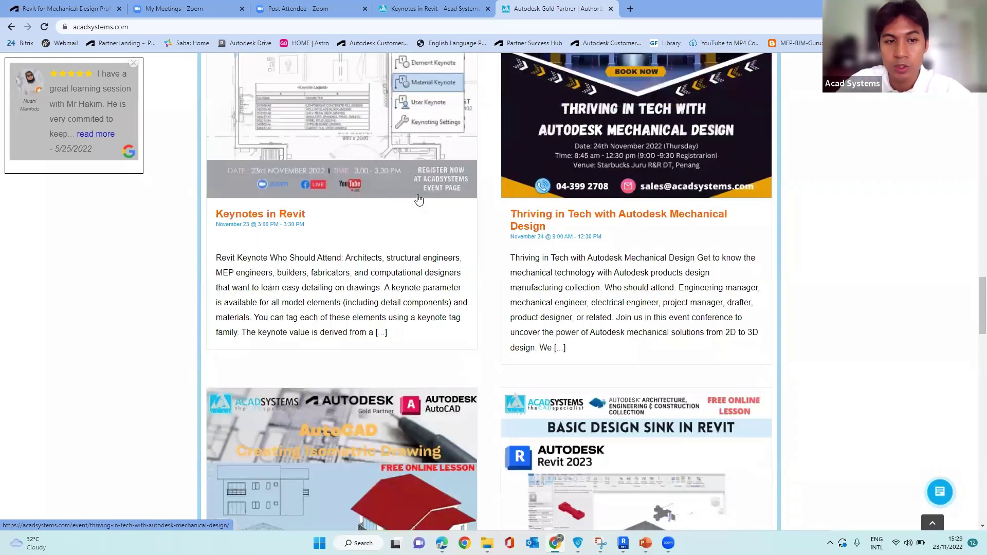
pyautogui.scroll(-2, 401, 142)
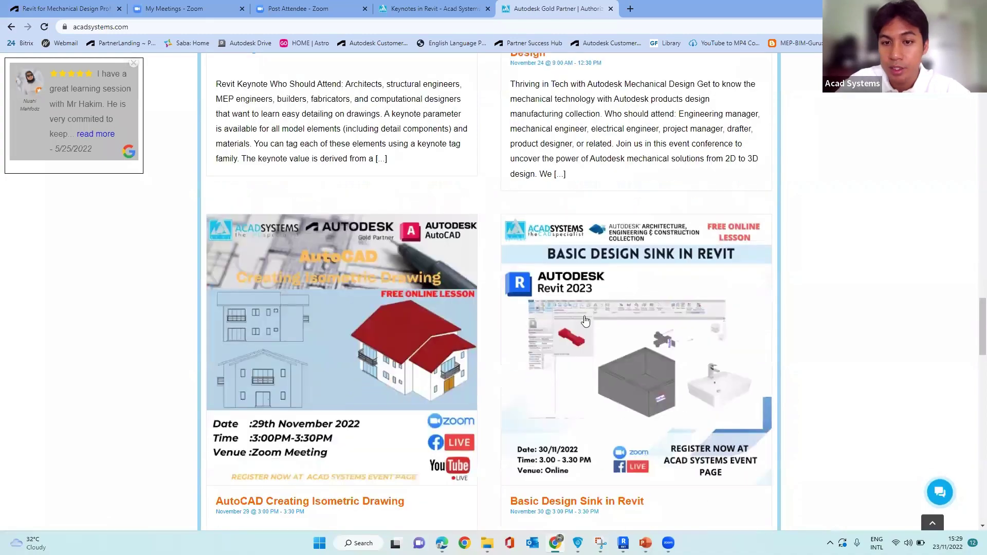
pyautogui.scroll(4, 608, 328)
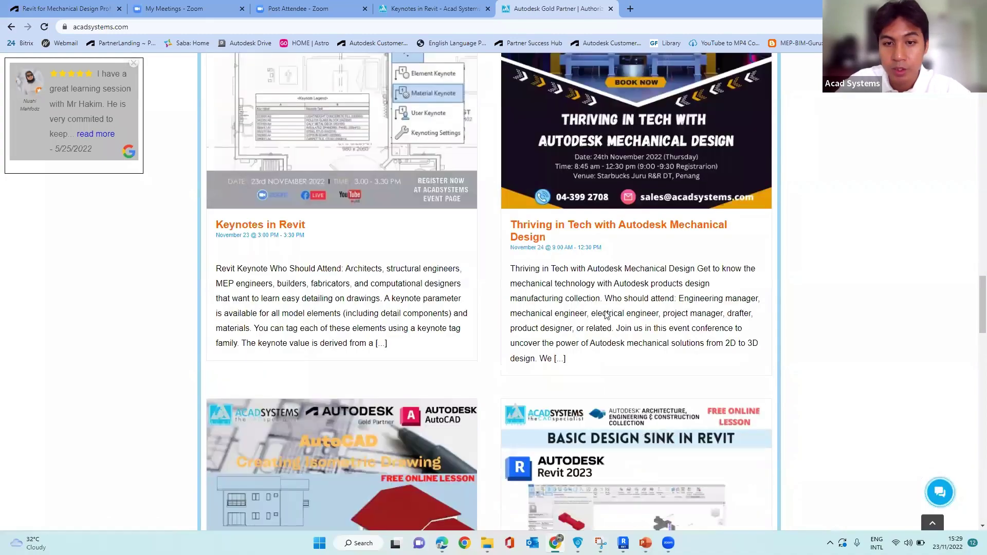
pyautogui.scroll(1, 648, 216)
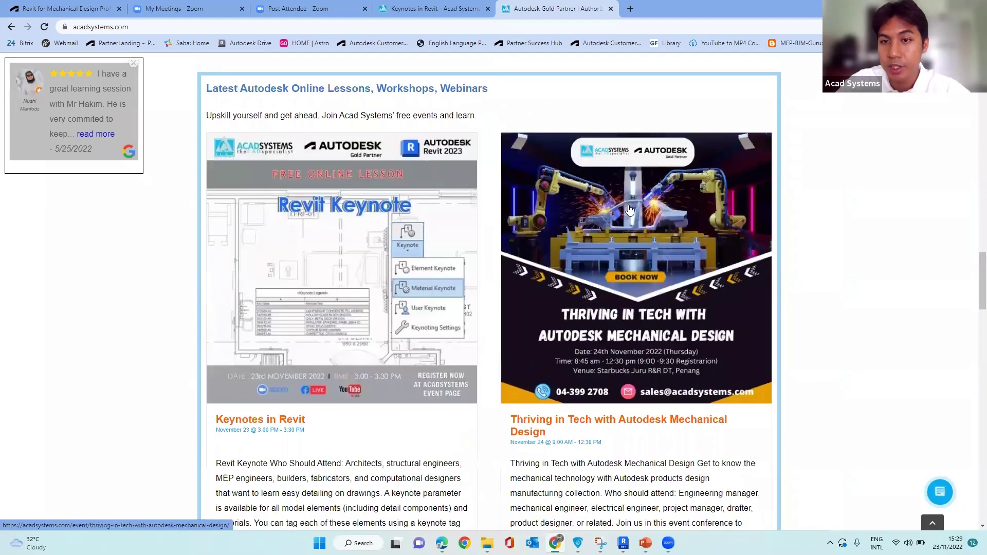
# Browse the Thriving in Tech with Autodesk Mechanical Design event page, then go back
pyautogui.click(628, 205)
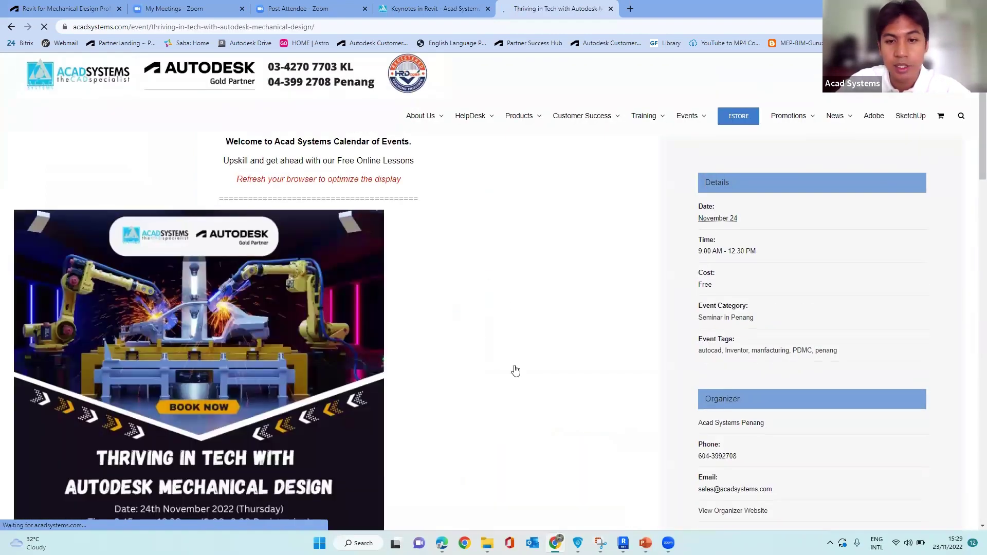
pyautogui.scroll(-1, 516, 371)
pyautogui.scroll(-4, 518, 337)
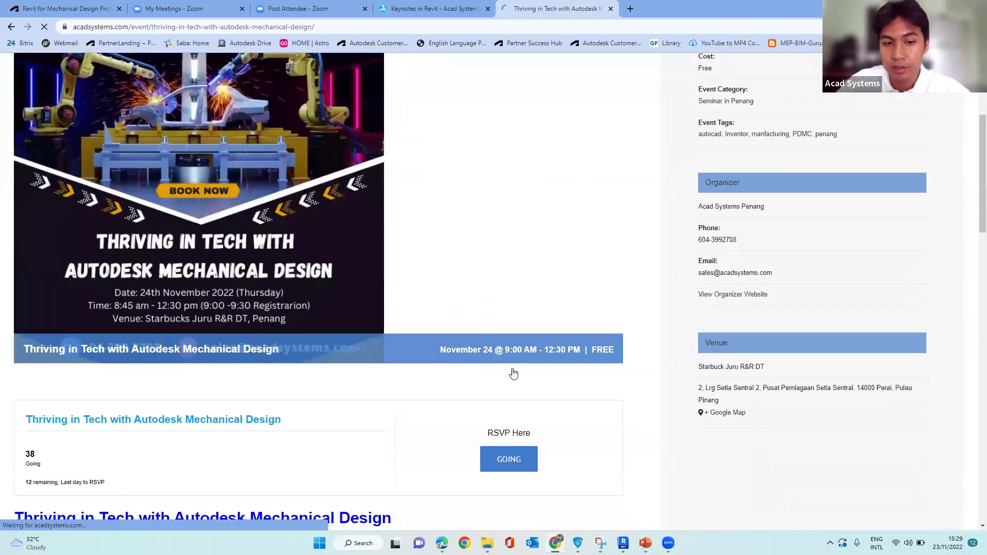
pyautogui.scroll(-2, 513, 373)
pyautogui.scroll(-1, 557, 226)
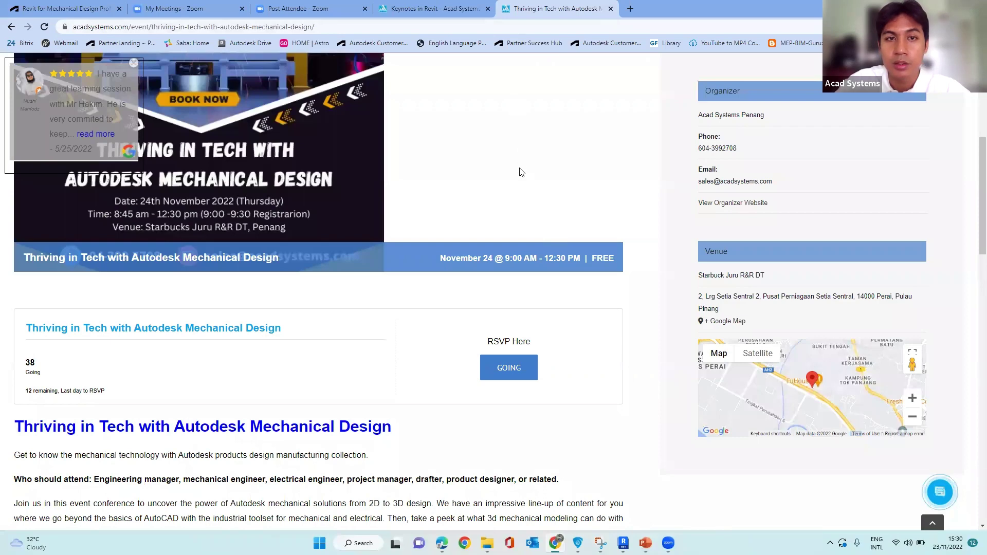
pyautogui.scroll(4, 521, 172)
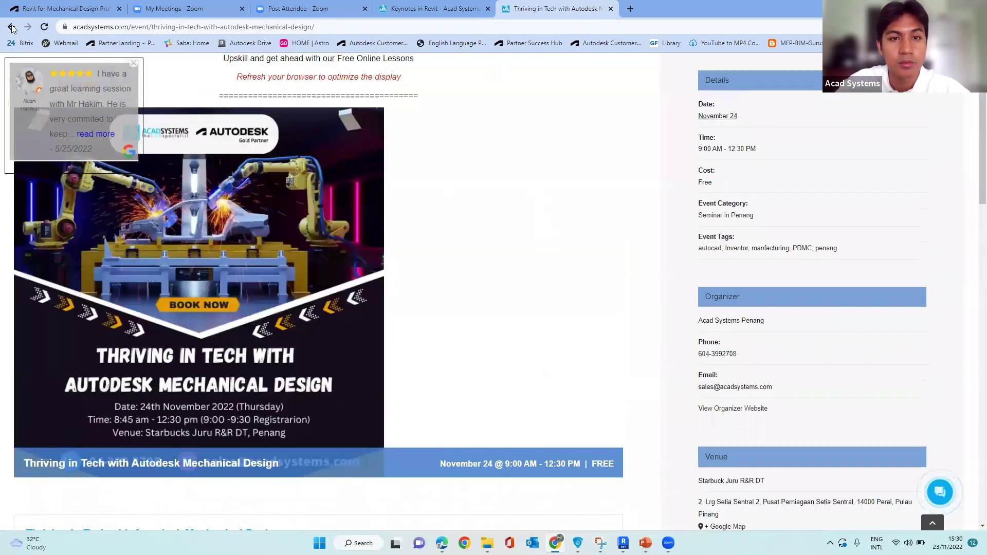
pyautogui.scroll(1, 492, 168)
pyautogui.scroll(2, 467, 167)
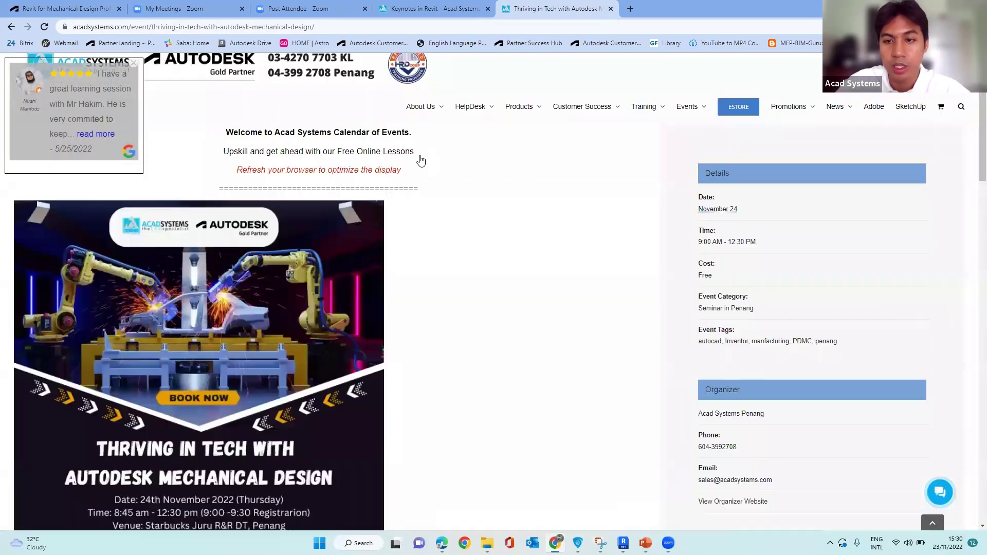
pyautogui.hotkey('alt', 'Left')
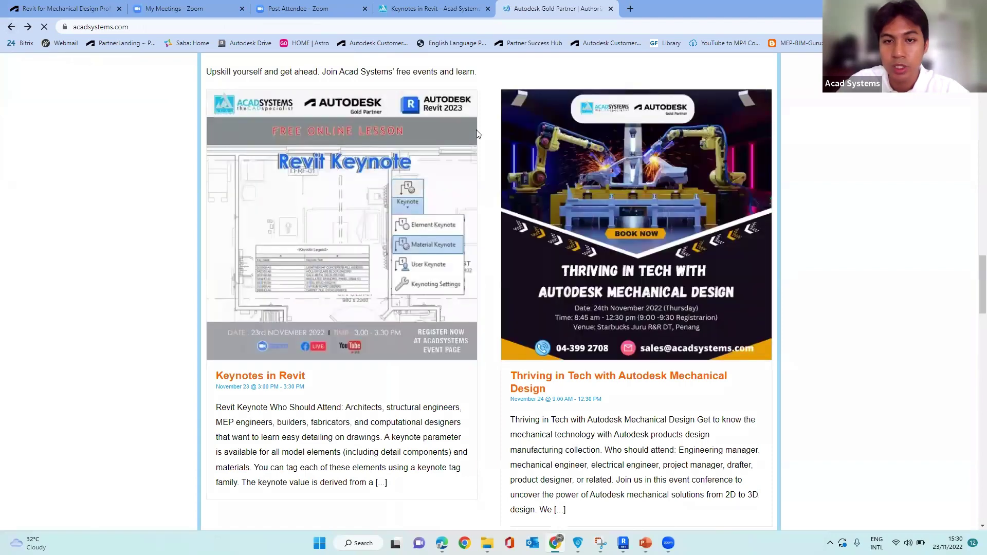
# Scroll to the website footer and follow its YouTube link to the Acad Systems channel
pyautogui.scroll(-3, 477, 134)
pyautogui.scroll(-3, 413, 212)
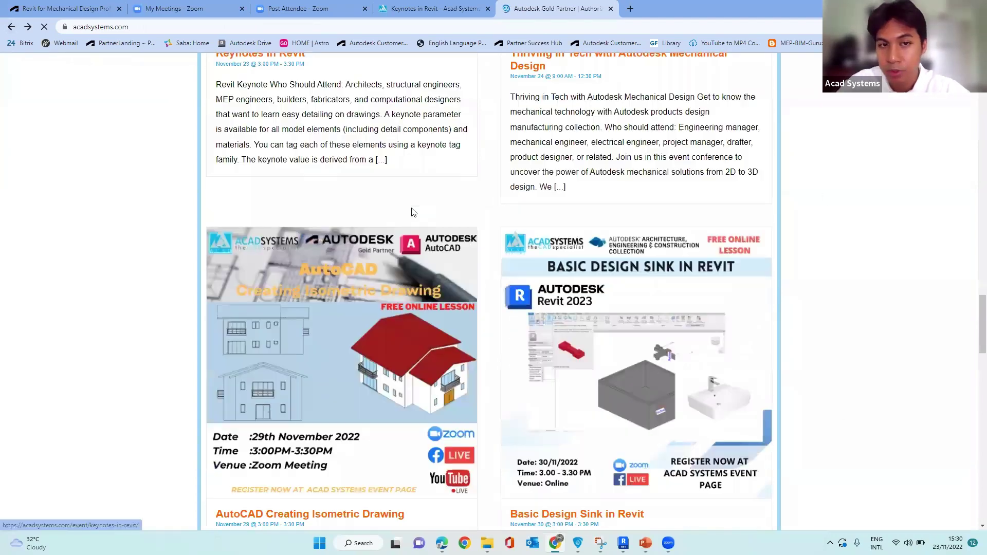
pyautogui.scroll(-2, 705, 204)
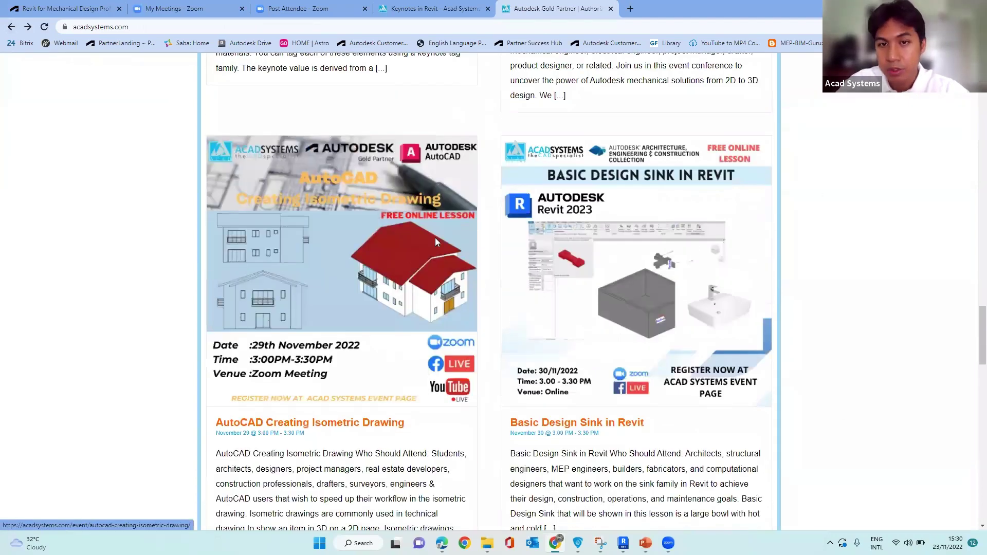
pyautogui.scroll(-6, 434, 241)
pyautogui.scroll(-8, 442, 175)
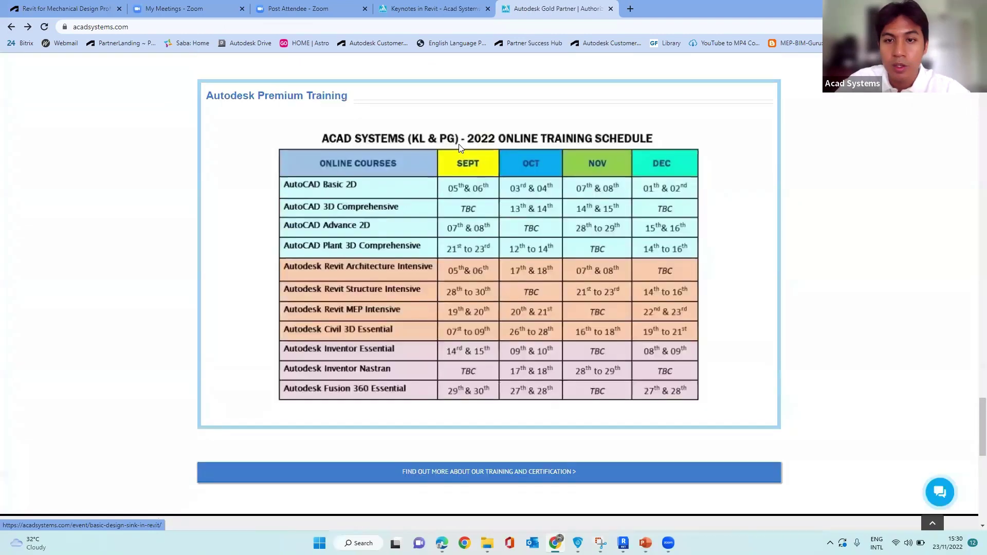
pyautogui.scroll(-1, 467, 191)
pyautogui.scroll(1, 782, 277)
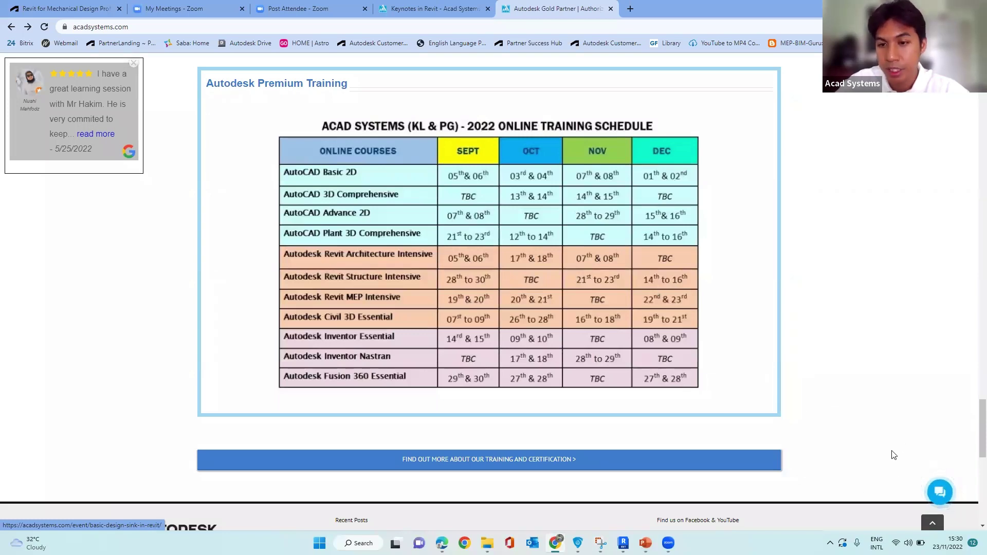
pyautogui.scroll(-1, 578, 207)
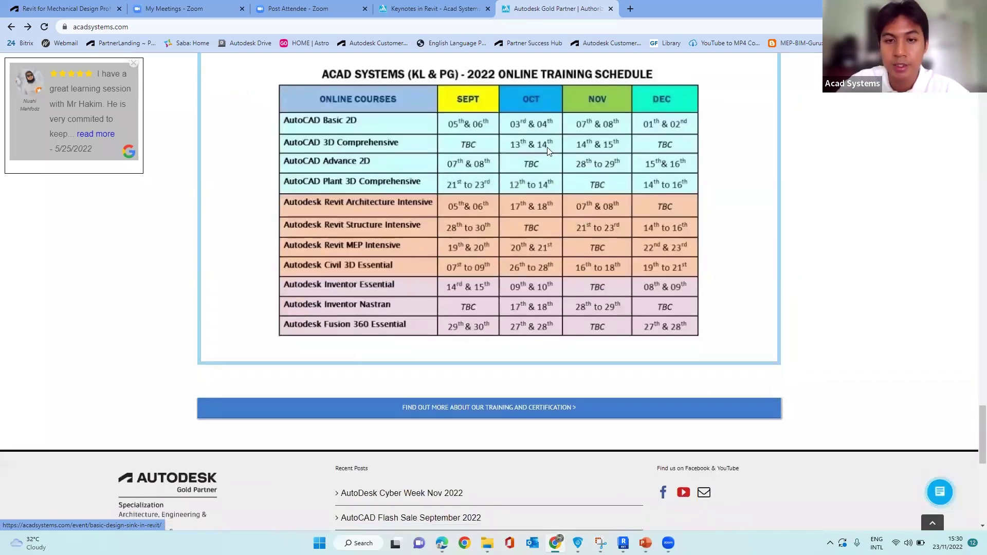
pyautogui.scroll(-3, 533, 135)
pyautogui.scroll(-4, 533, 135)
pyautogui.scroll(3, 680, 185)
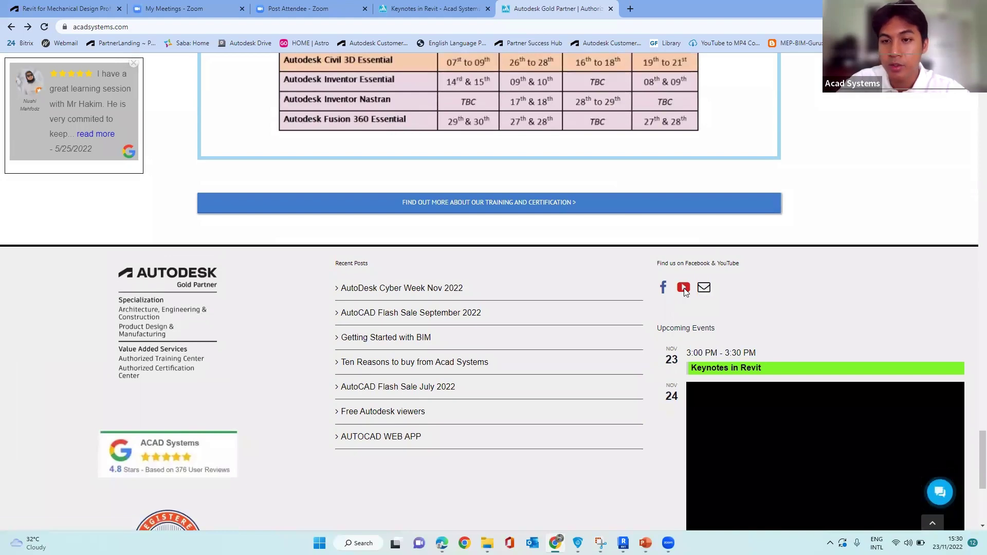
pyautogui.click(683, 289)
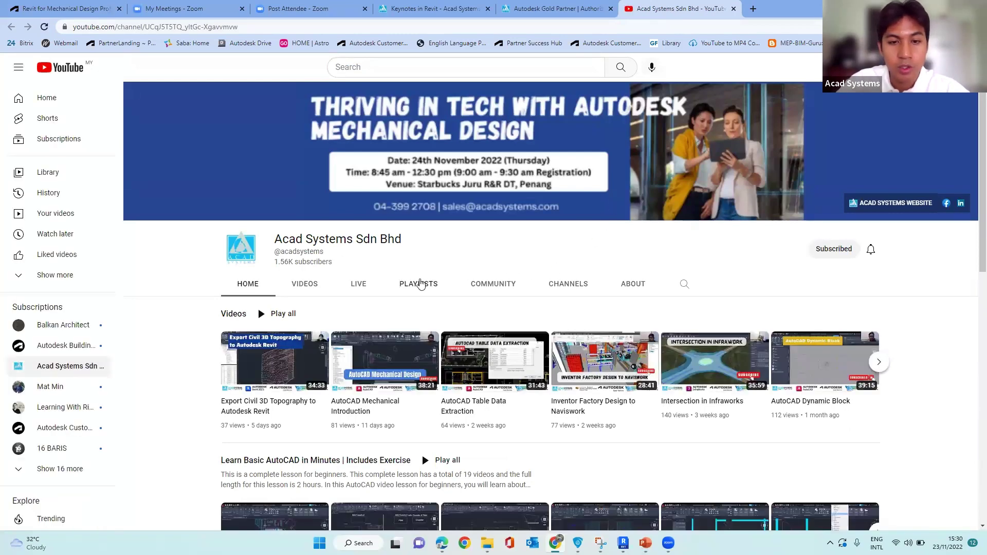
pyautogui.scroll(-2, 452, 245)
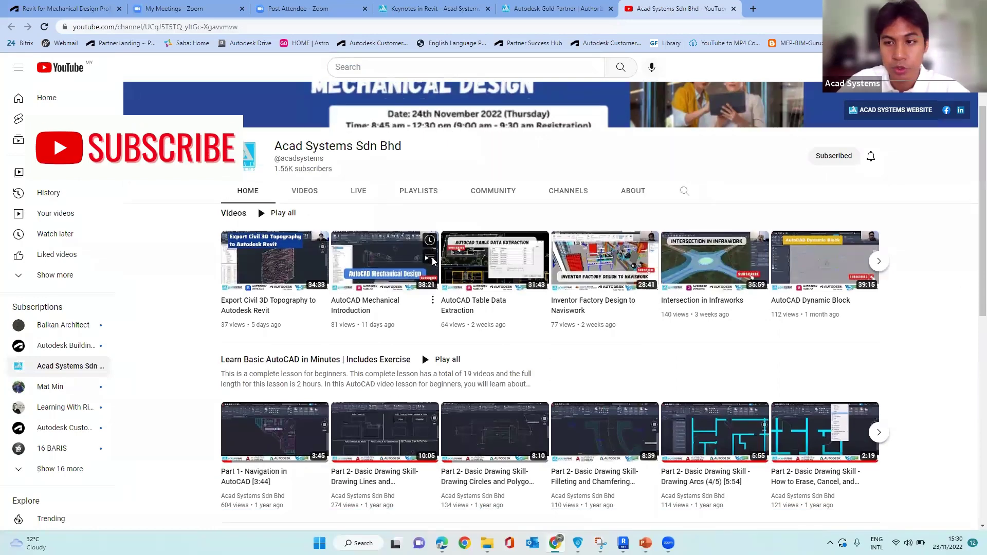
pyautogui.scroll(2, 433, 261)
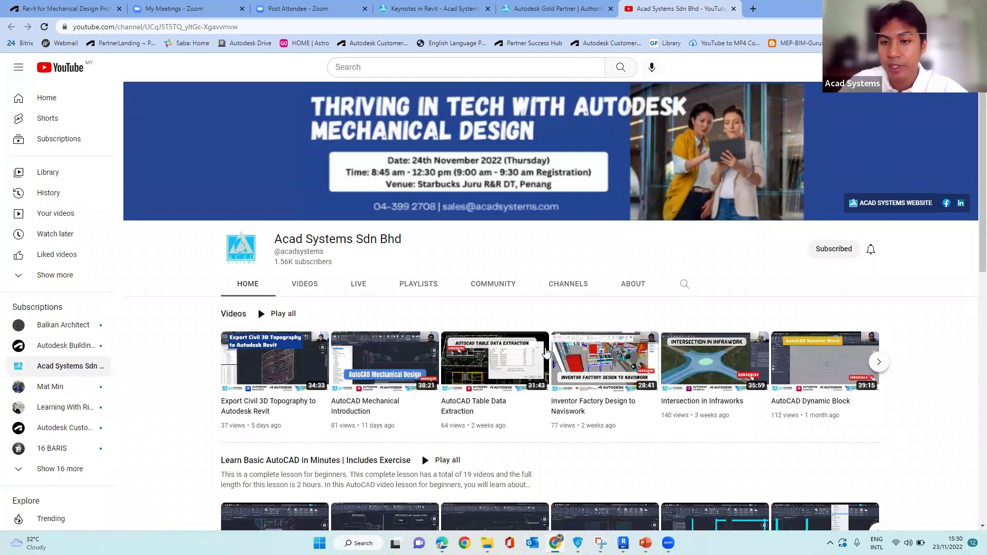
pyautogui.moveTo(546, 352)
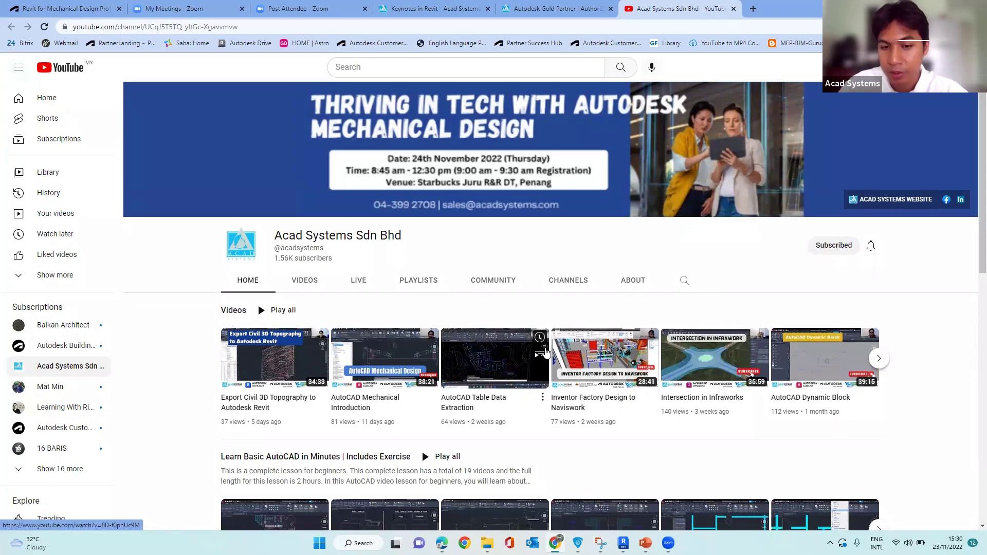
pyautogui.scroll(-2, 552, 357)
pyautogui.scroll(-1, 562, 362)
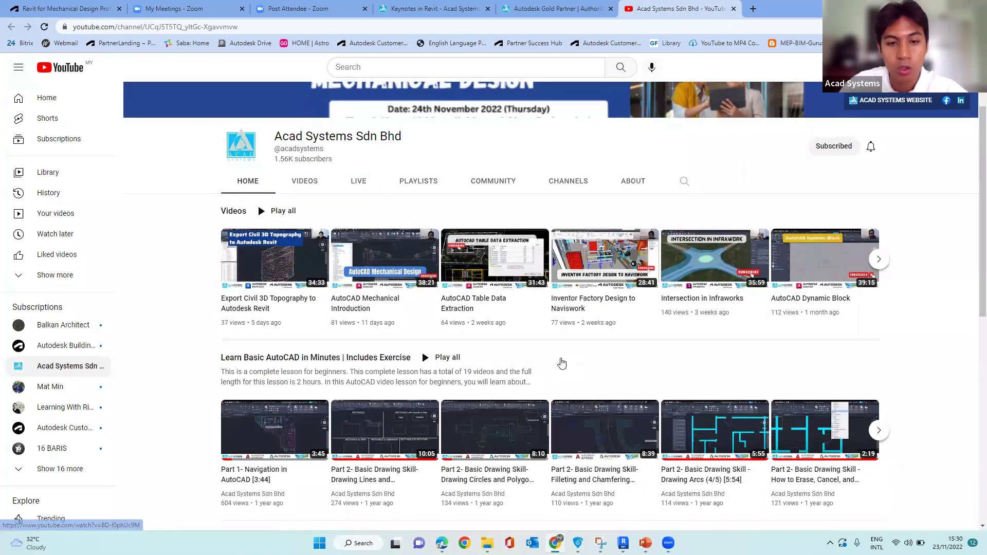
pyautogui.scroll(-1, 561, 364)
pyautogui.scroll(-2, 562, 363)
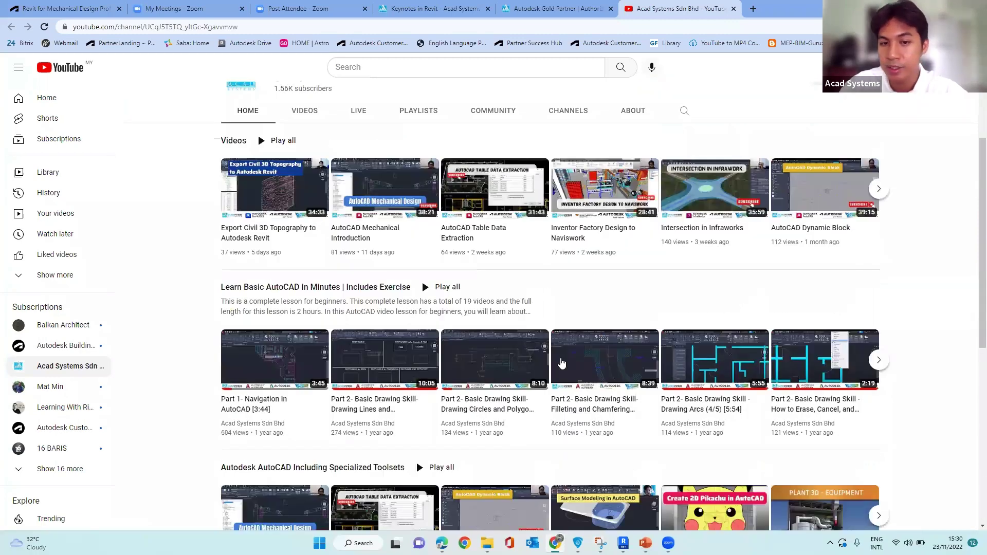
pyautogui.scroll(-5, 562, 363)
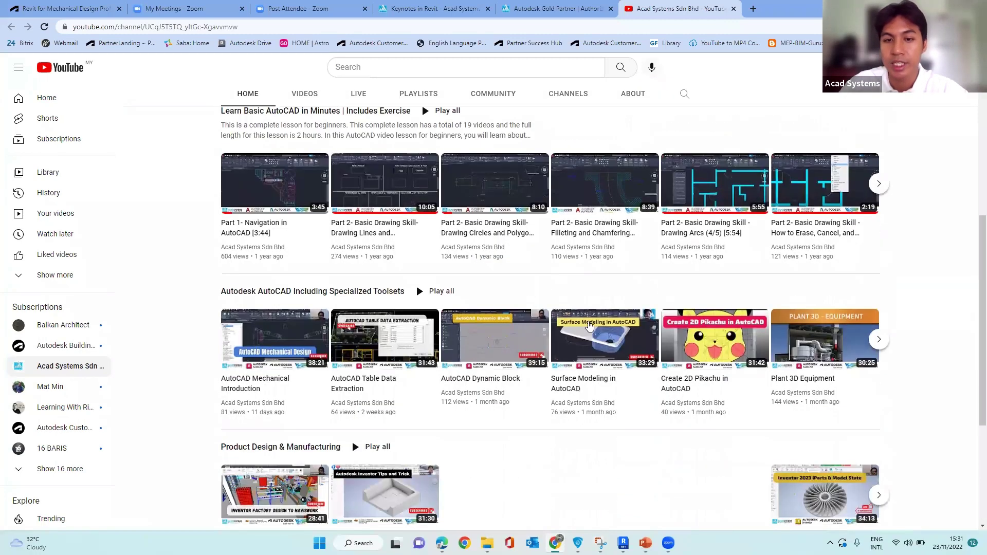
pyautogui.scroll(-1, 373, 327)
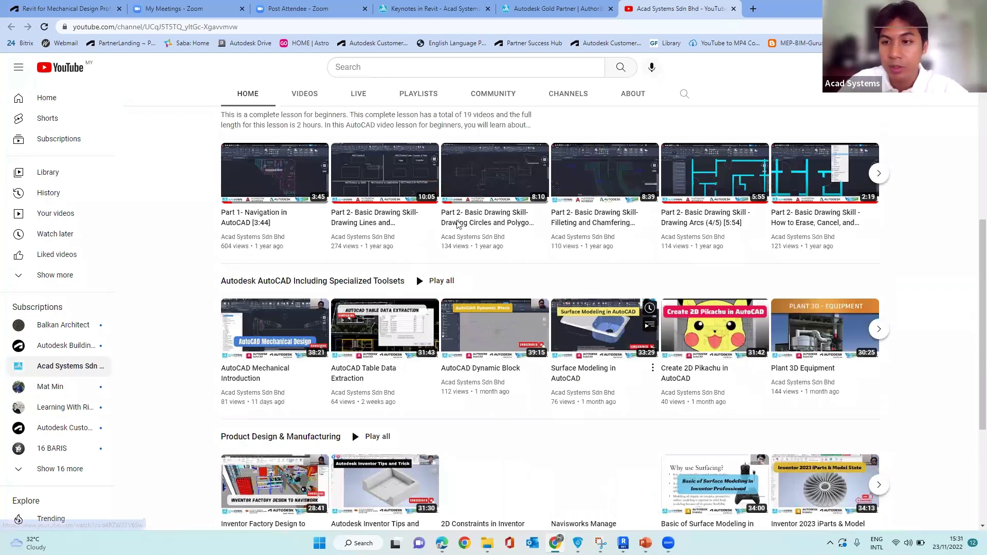
pyautogui.scroll(-1, 584, 223)
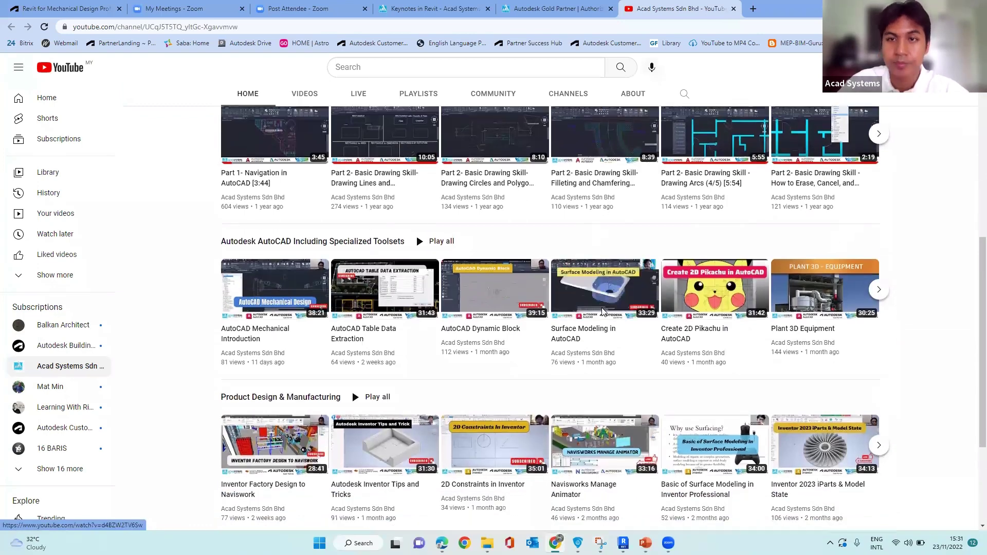
pyautogui.scroll(8, 607, 275)
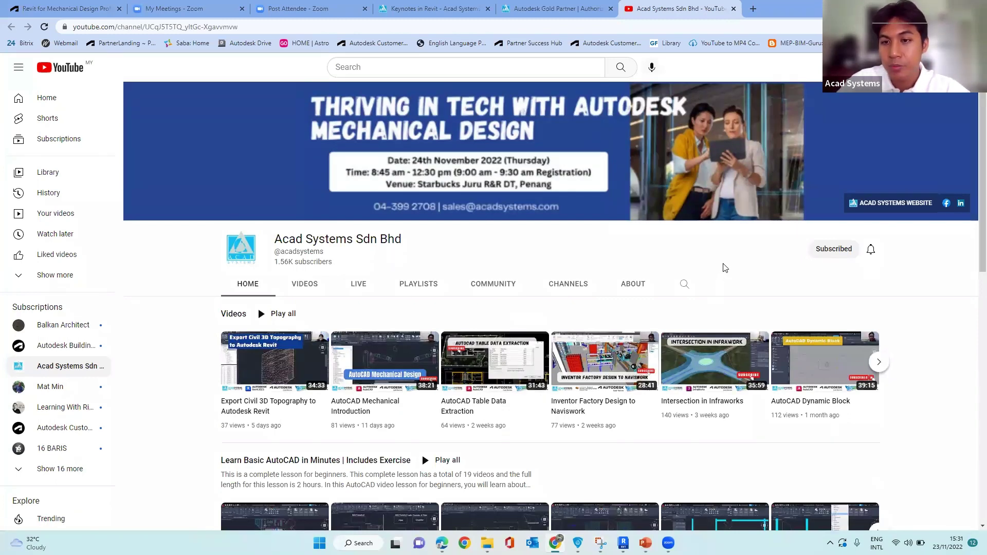
pyautogui.moveTo(622, 436)
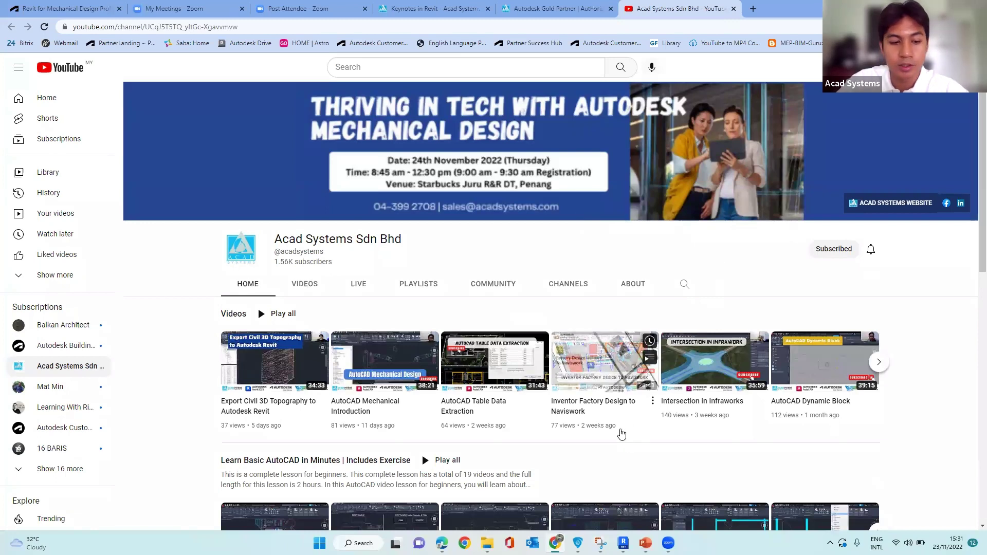